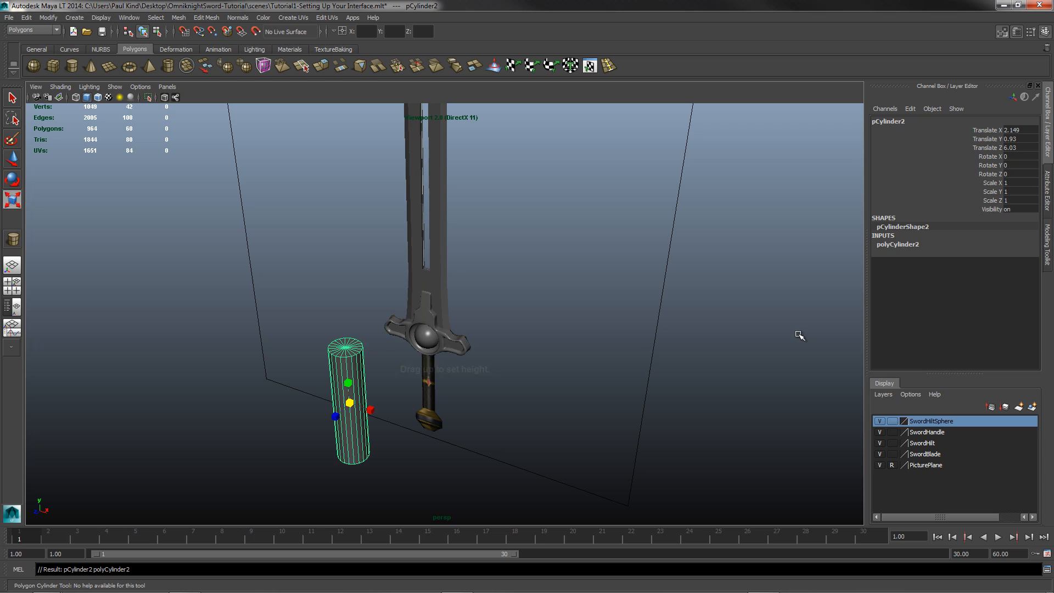
Set the new cylinder's cap subdivisions to 0.
left_click(1049, 115)
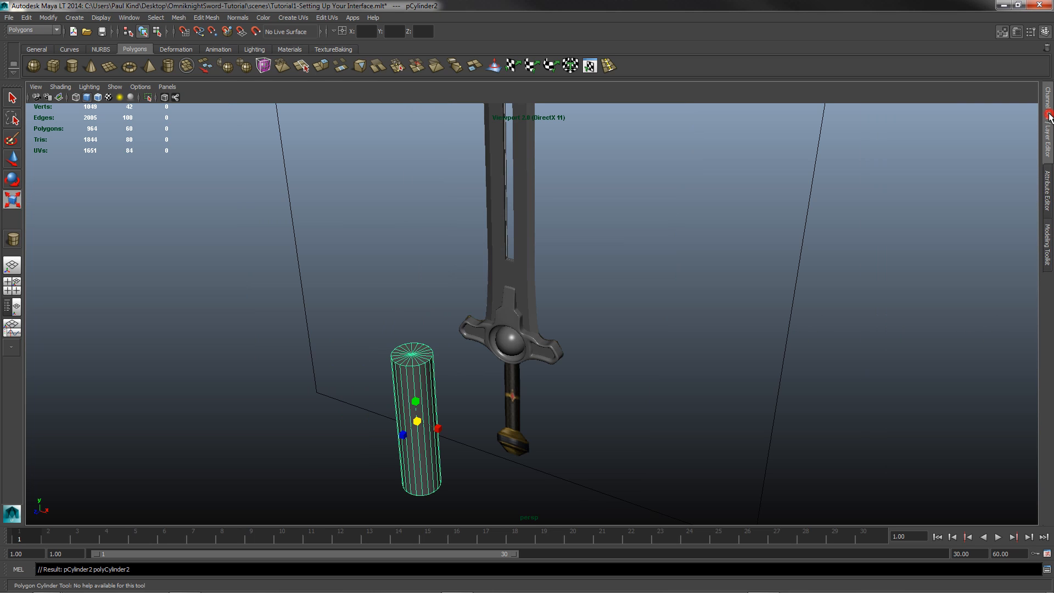
left_click(1049, 116)
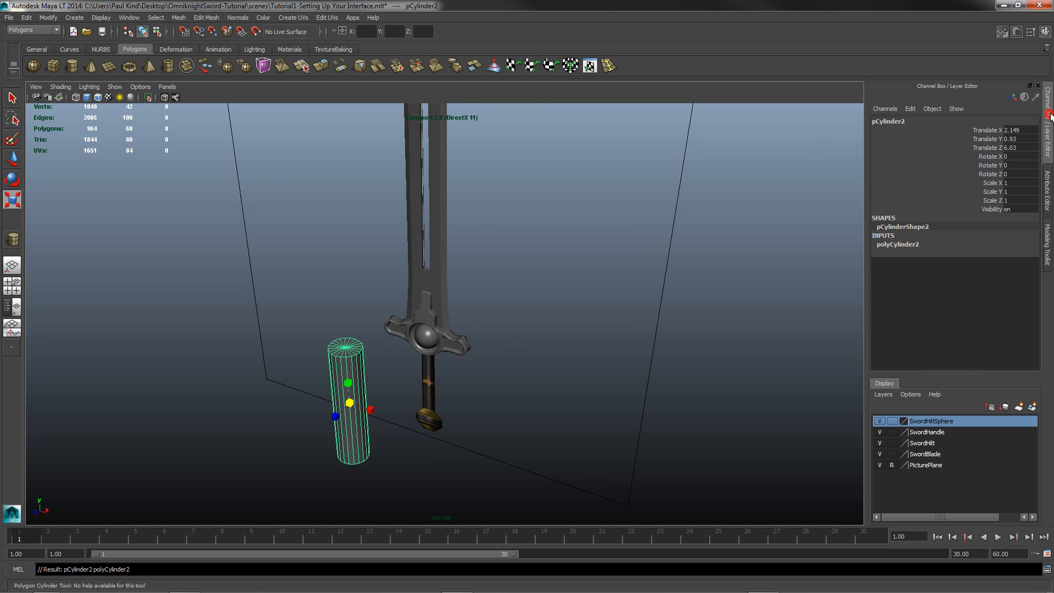
left_click(902, 245)
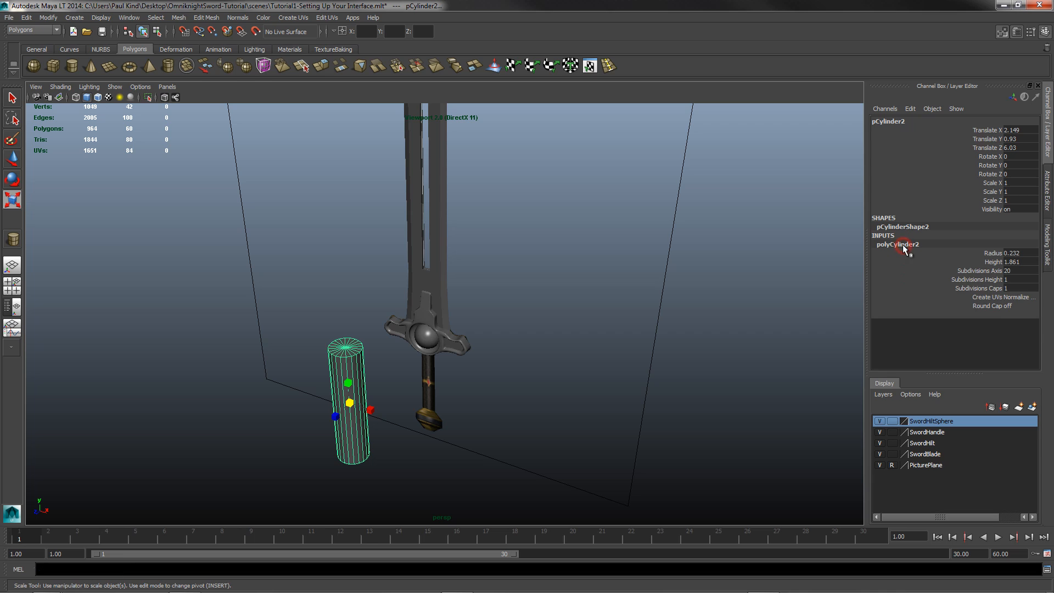
double_click(1015, 288)
key("Return")
mouse_move(436, 414)
left_mouse_down("alt")
mouse_move(432, 376)
mouse_move(434, 414)
left_mouse_up("alt")
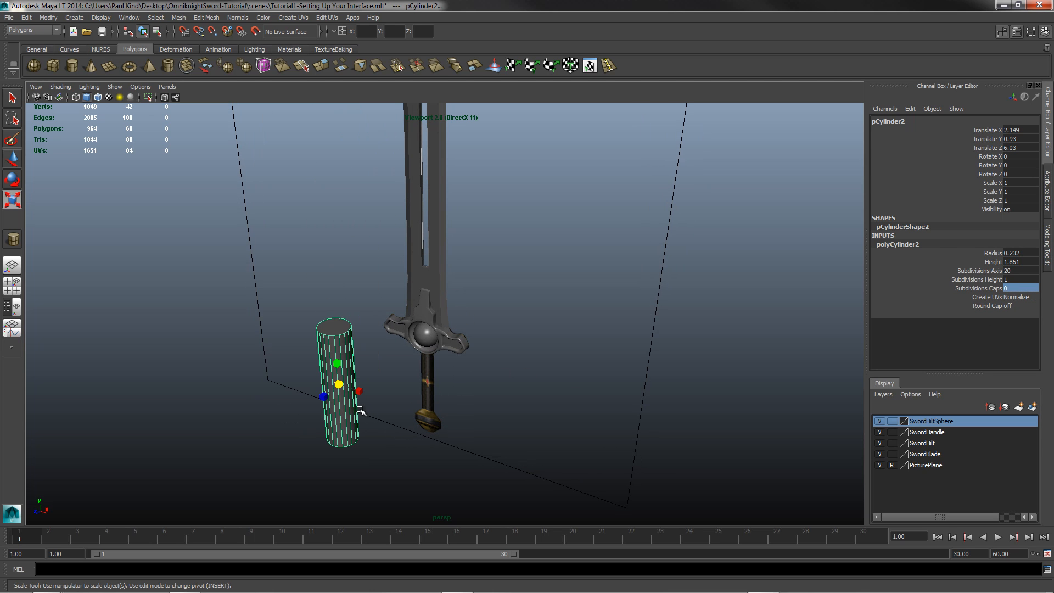
Delete the cap faces at both ends of the cylinder.
key("f")
mouse_move(467, 258)
left_mouse_down("alt")
mouse_move(460, 272)
mouse_move(454, 258)
left_mouse_up("alt")
right_click_drag(454, 258, 451, 285)
left_click(452, 180)
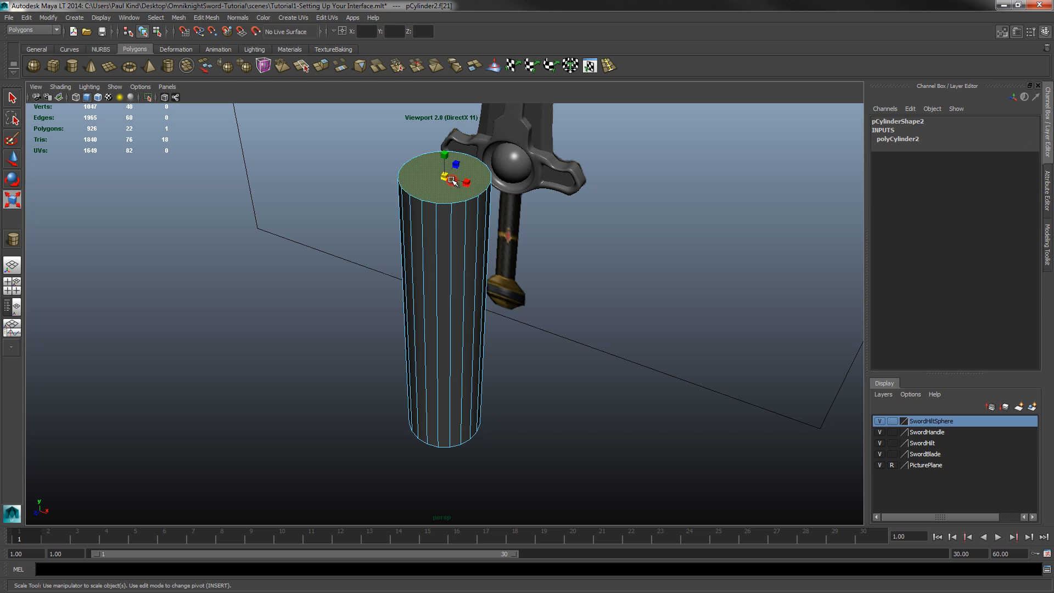
left_click_drag(452, 181, 463, 283, "alt")
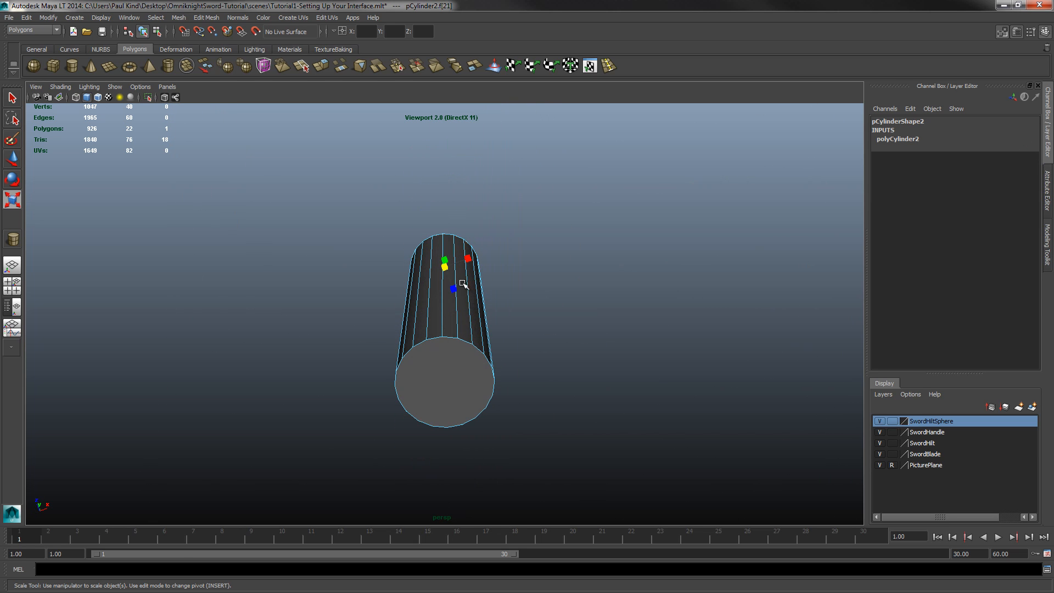
left_click(444, 394, "shift")
left_click_drag(461, 393, 508, 371, "alt")
key("Delete")
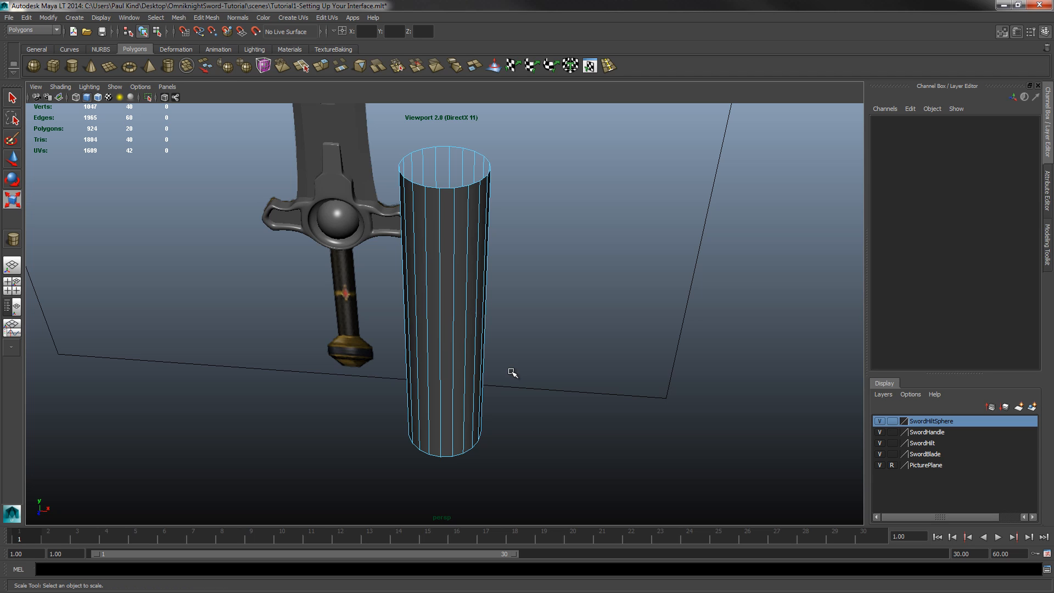
Return the open cylinder to object mode and set its Translate X, Y and Z to 0.
right_click_drag(461, 307, 502, 302)
left_click(449, 303)
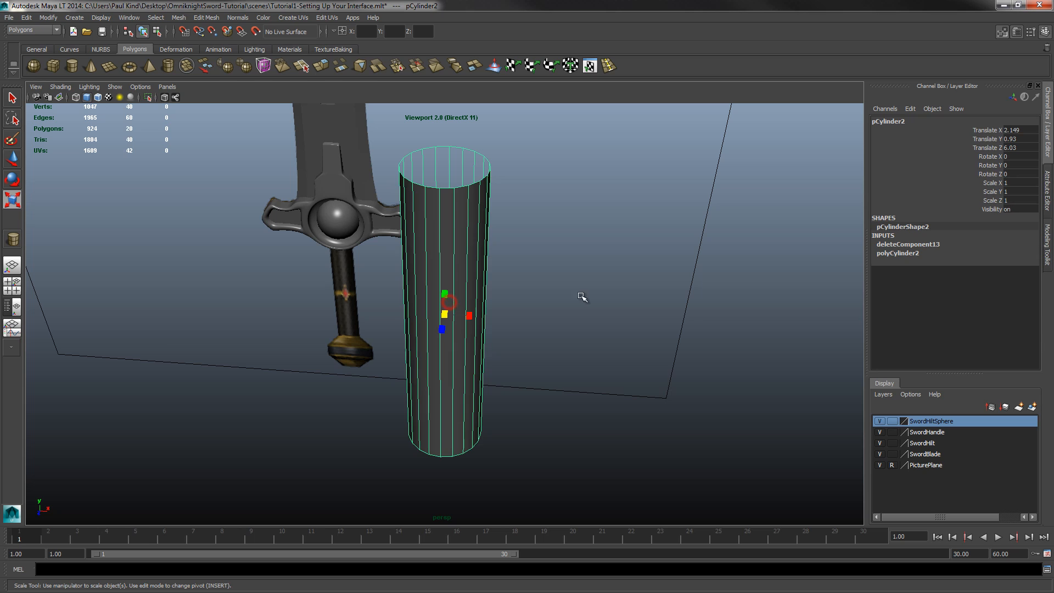
left_click(1048, 195)
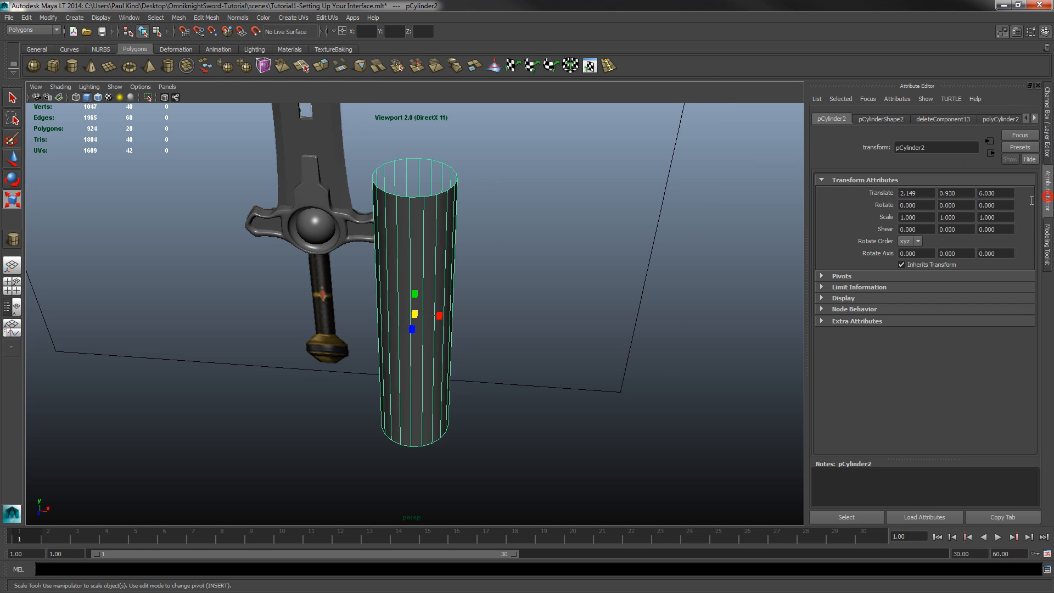
left_click(923, 194)
type("0")
key("Tab")
type("0")
key("Tab")
type("0")
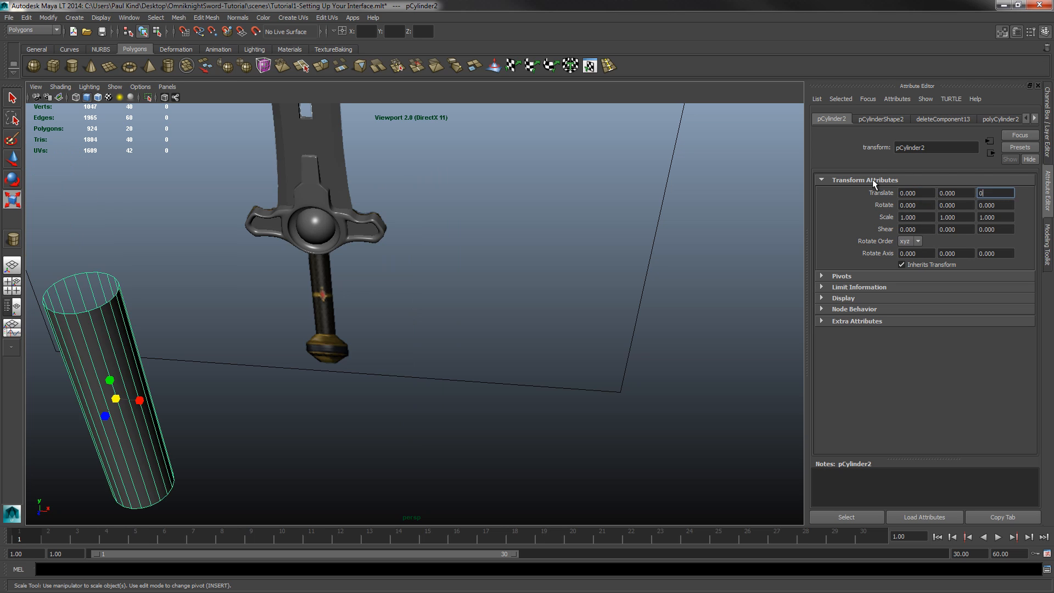
key("Tab")
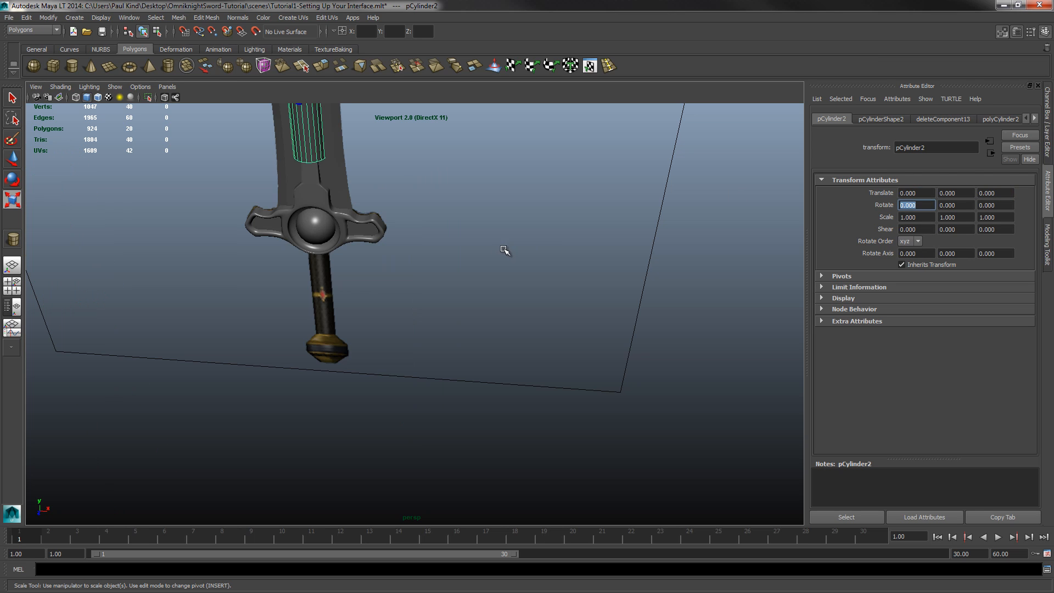
Move the cylinder straight down over the reference handle, just below the hilt, to a Translate Y of about -3.362.
middle_click_drag(405, 225, 473, 461, "alt")
left_click(12, 159)
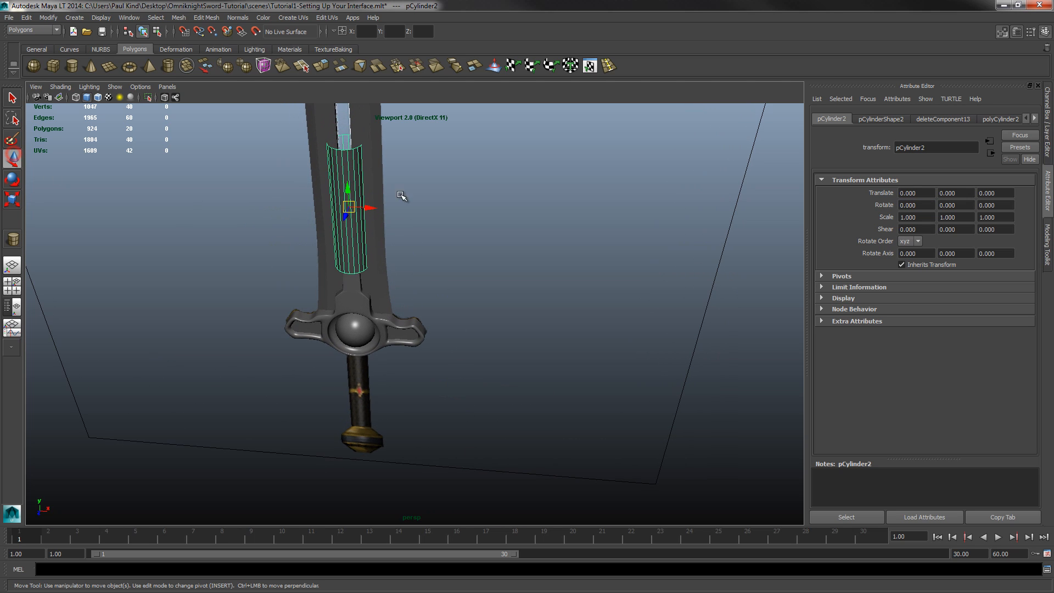
left_click_drag(351, 190, 359, 380)
key("space")
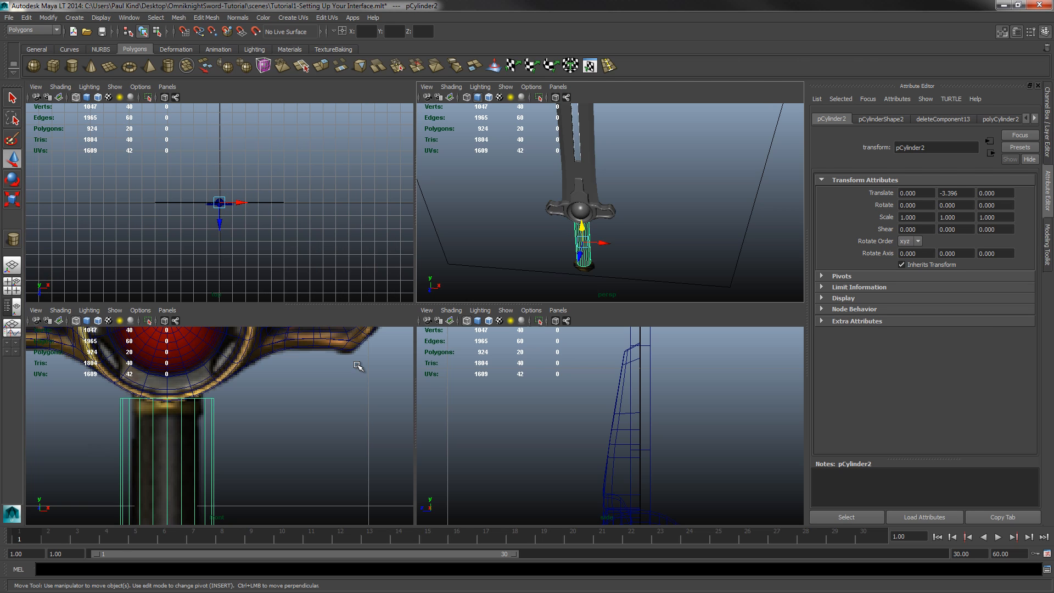
key("space")
key("a")
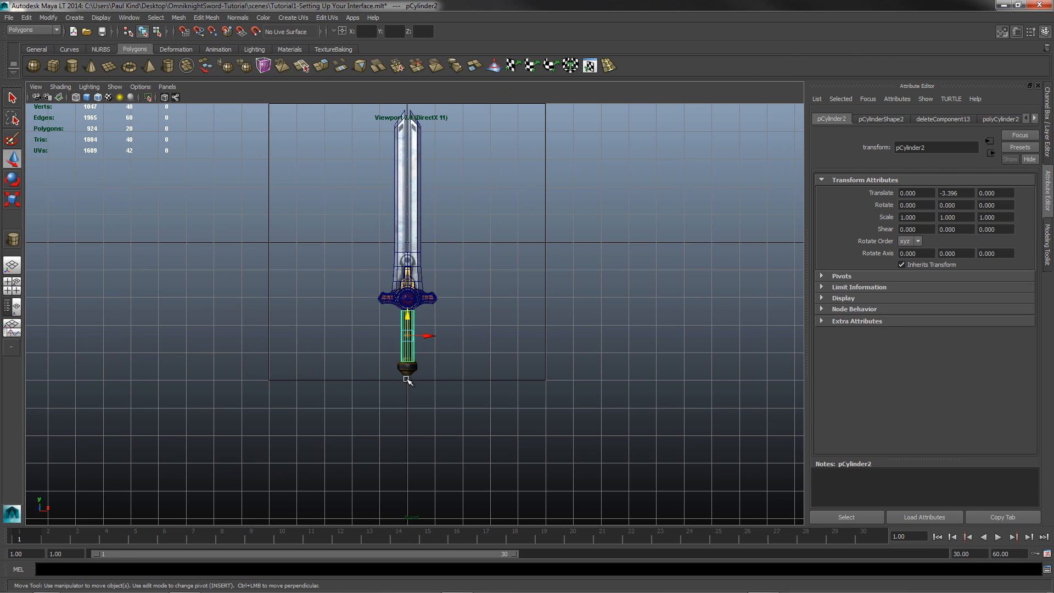
scroll(405, 363, "up", 8)
middle_click_drag(399, 374, 492, 309, "alt")
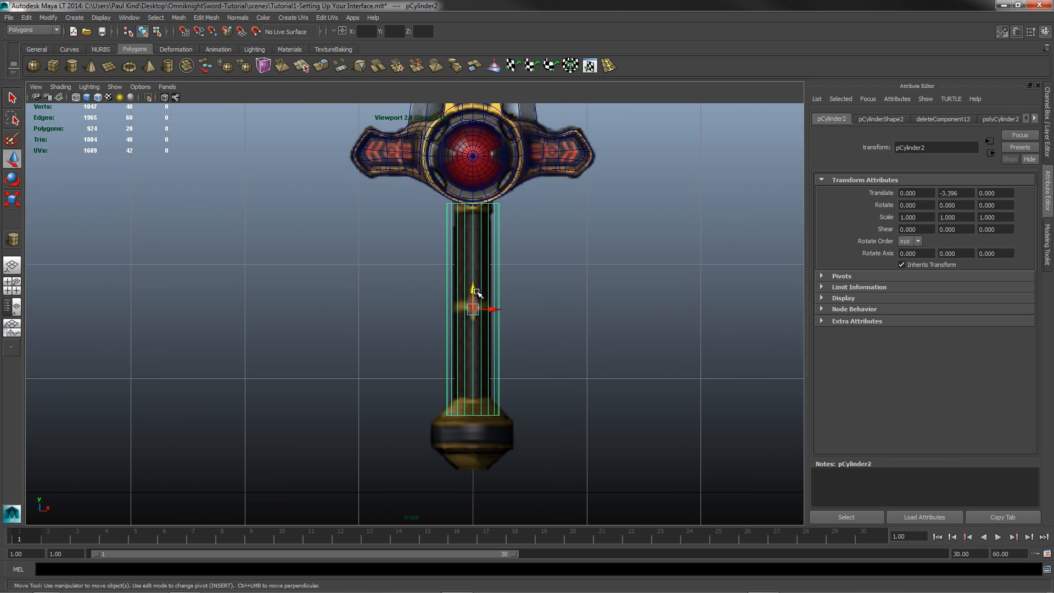
left_click_drag(476, 292, 476, 287)
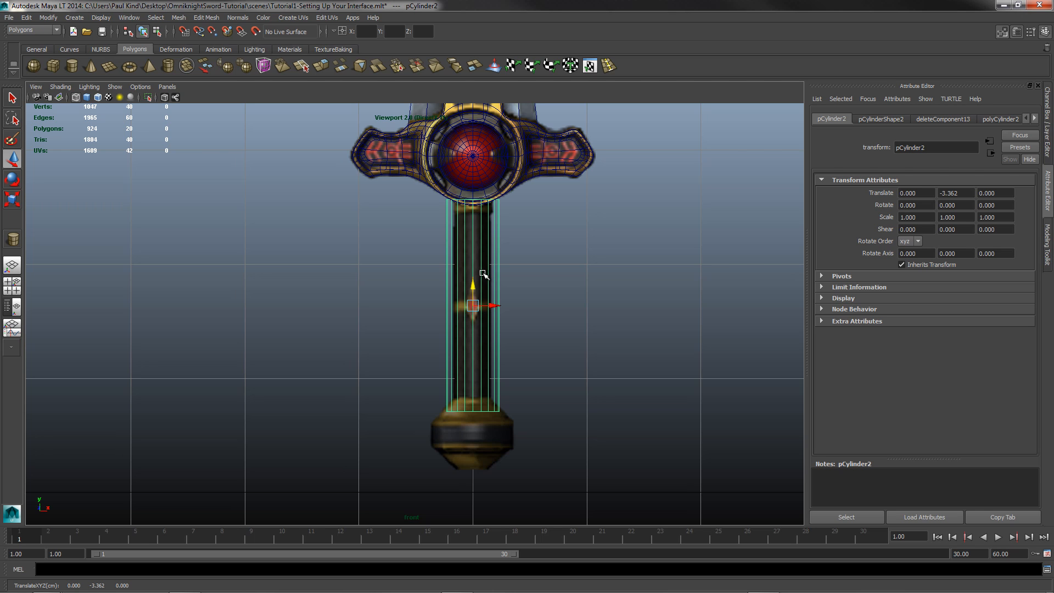
Scale the cylinder uniformly to about 0.703 to match the handle's thickness, and lengthen it along Y to about 0.859.
key("space")
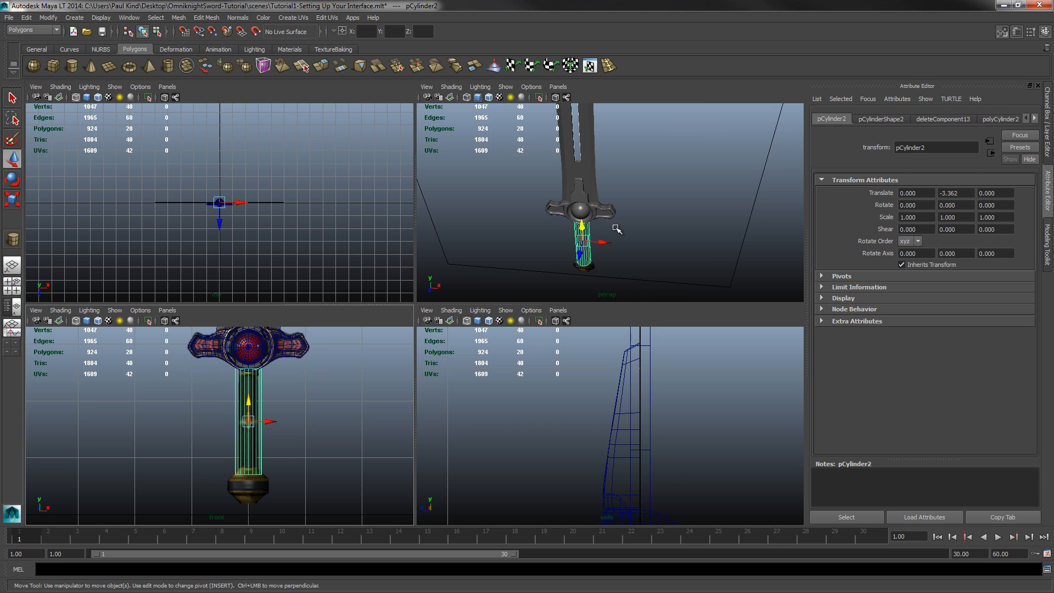
key("space")
left_click_drag(441, 356, 445, 327, "alt")
scroll(442, 327, "up", 6)
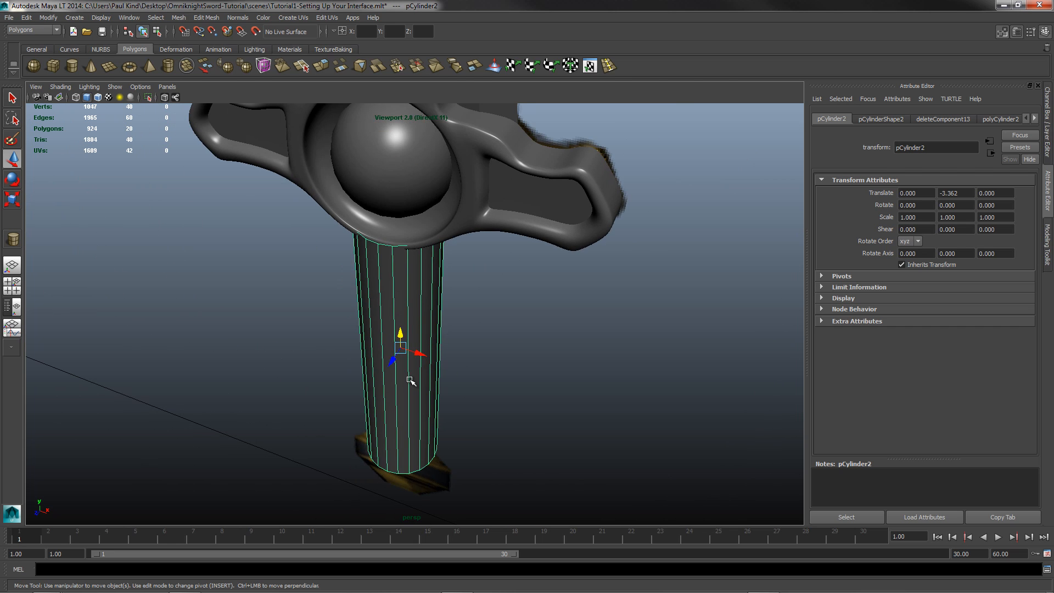
left_click_drag(409, 379, 424, 362, "alt")
scroll(405, 374, "down", 4)
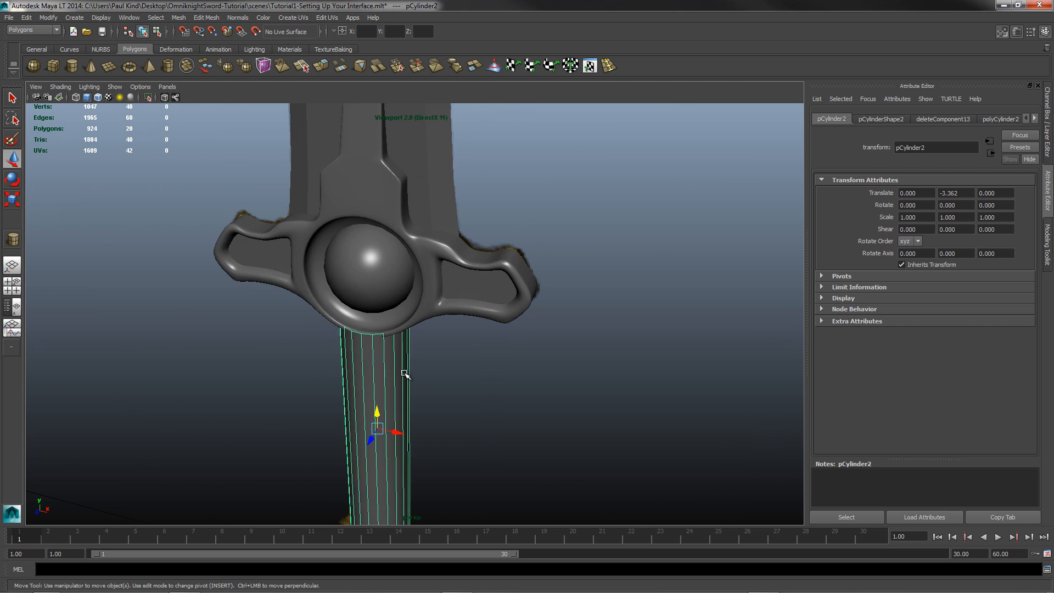
left_click_drag(394, 402, 400, 374, "alt")
middle_click_drag(391, 421, 421, 347, "alt")
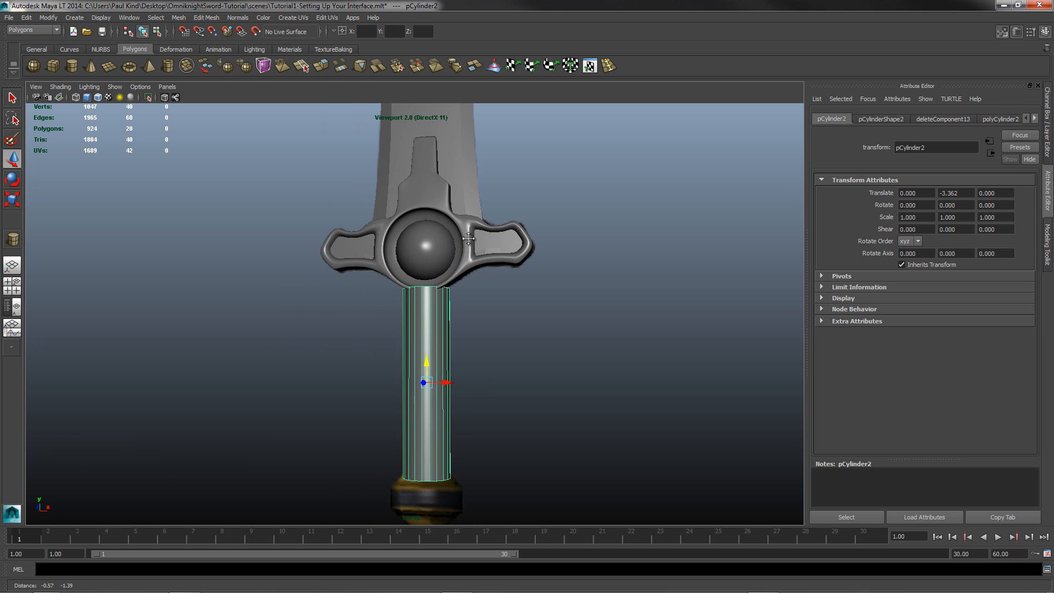
left_click(12, 198)
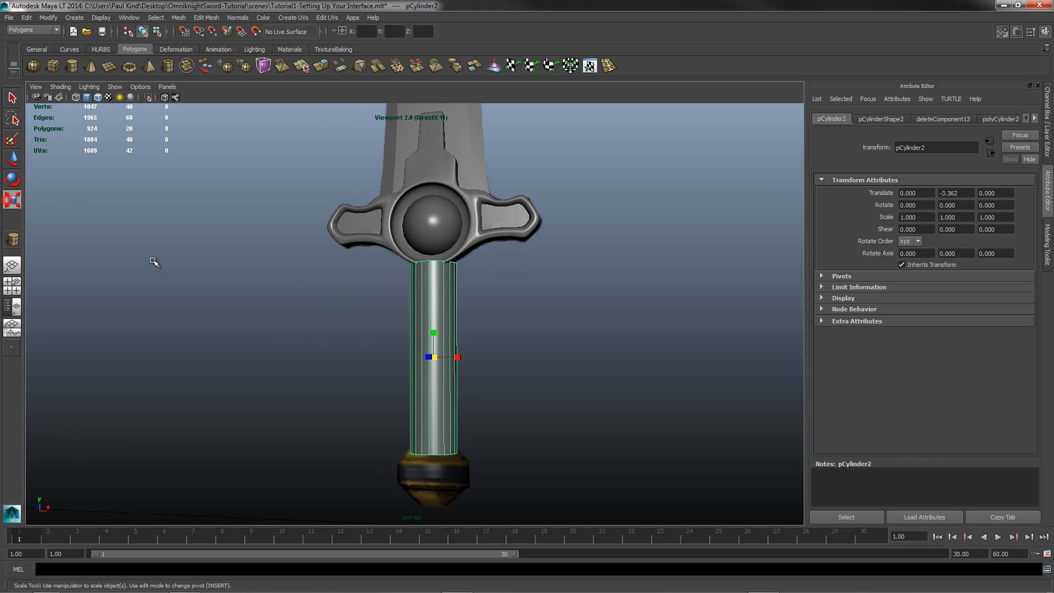
left_click_drag(436, 359, 407, 418)
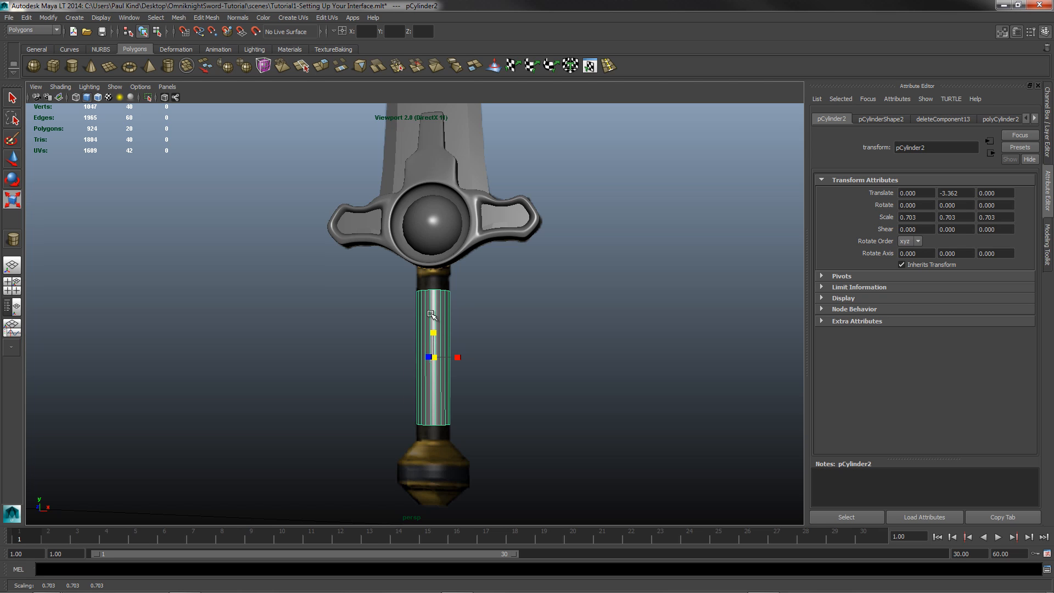
left_click_drag(435, 337, 438, 327)
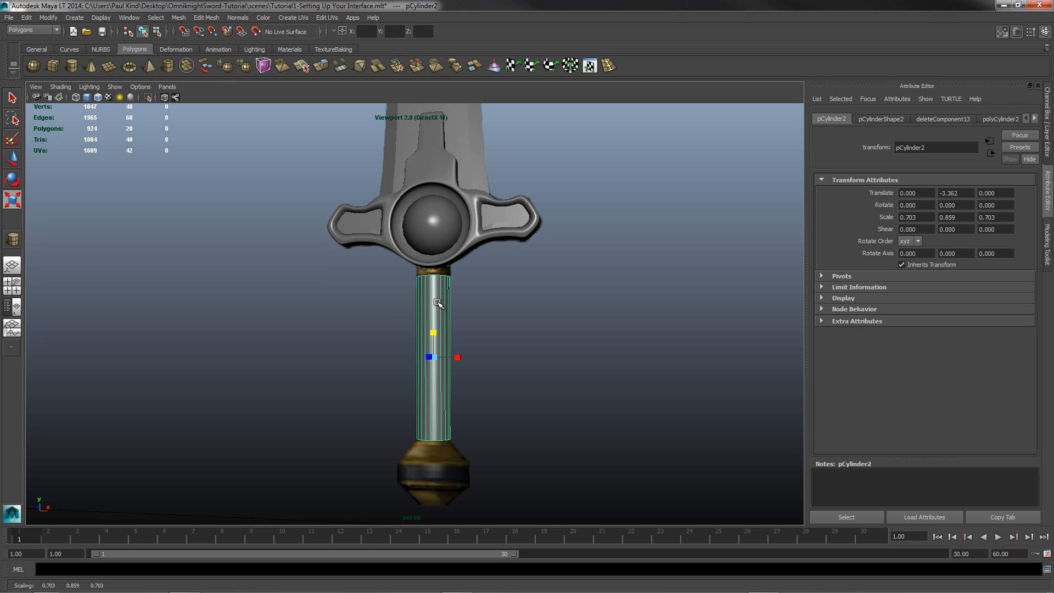
Extrude the cylinder's upper border edge loop and scale it slightly outward to form a rim.
right_click_drag(438, 283, 437, 255)
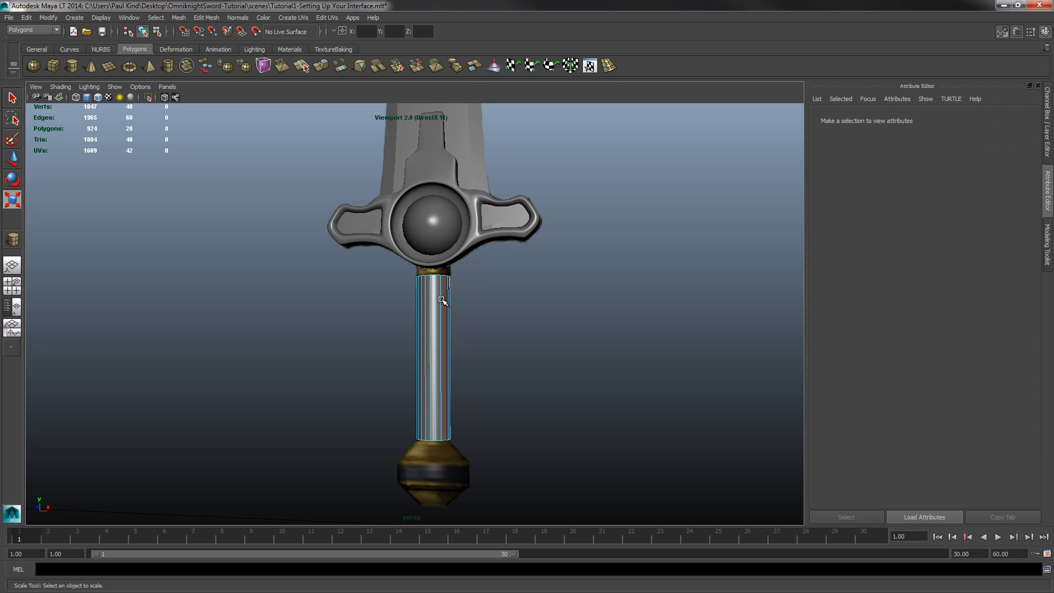
scroll(447, 282, "up", 3)
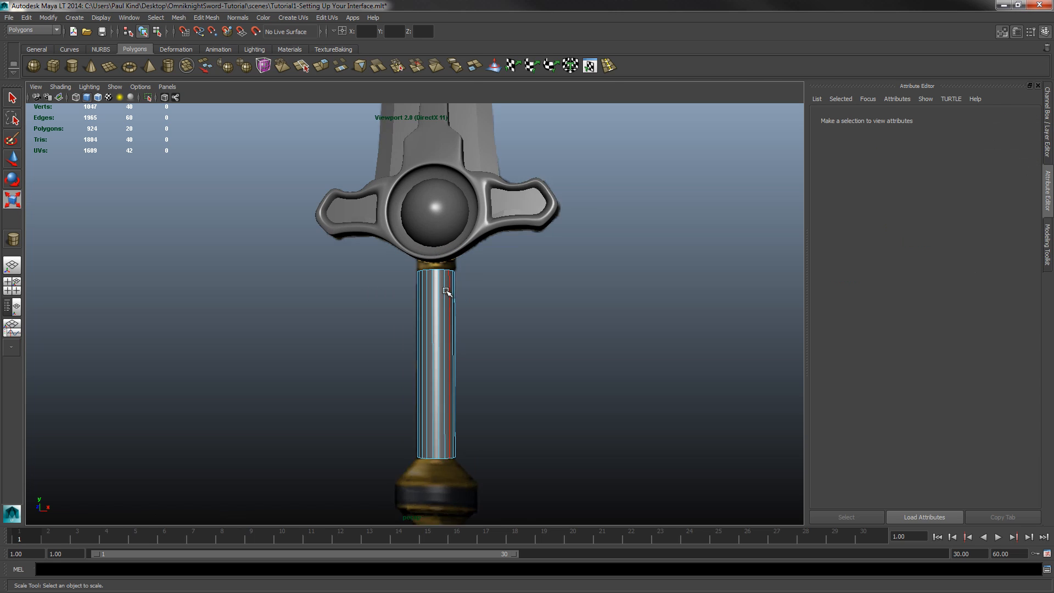
double_click(447, 263)
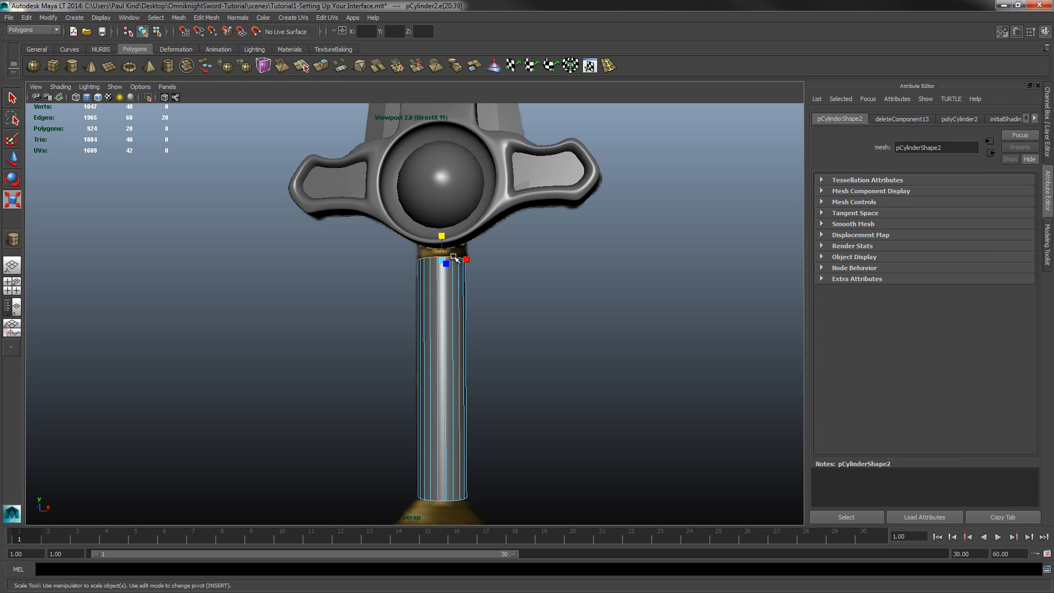
middle_click_drag(443, 258, 472, 252, "alt")
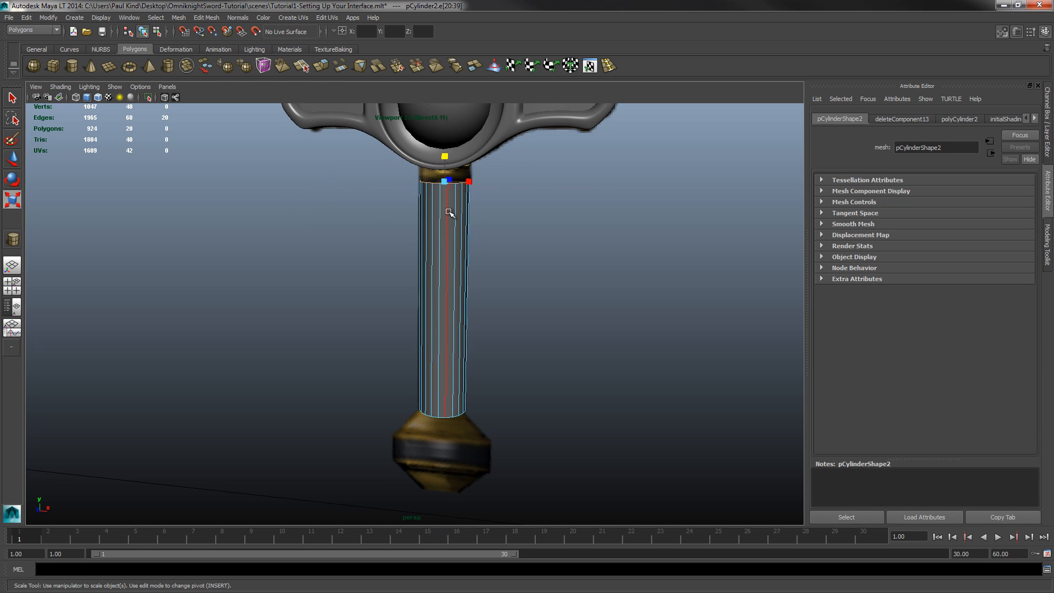
key("f")
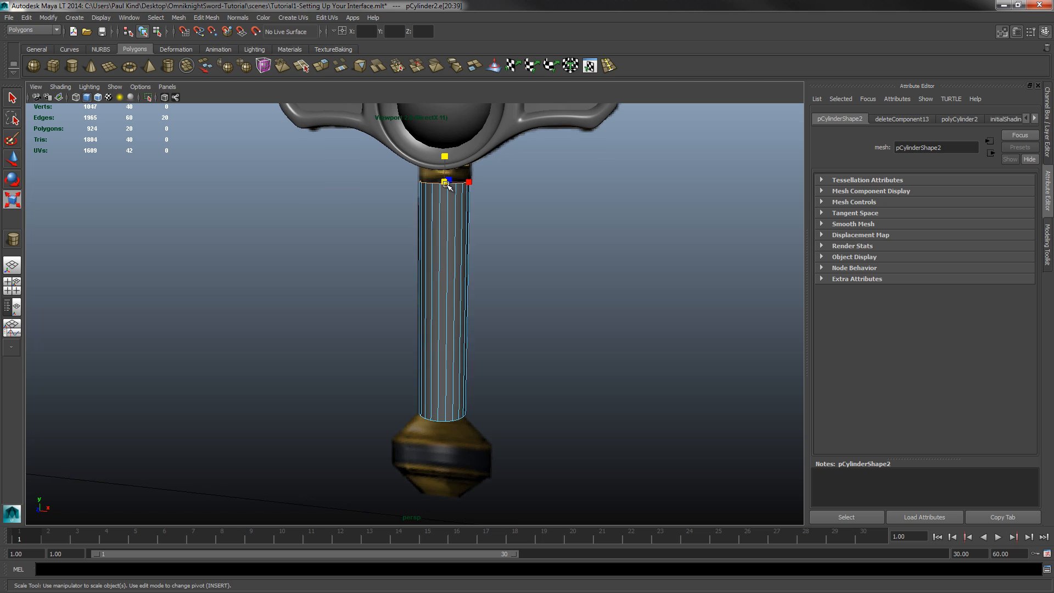
scroll(423, 274, "down", 3)
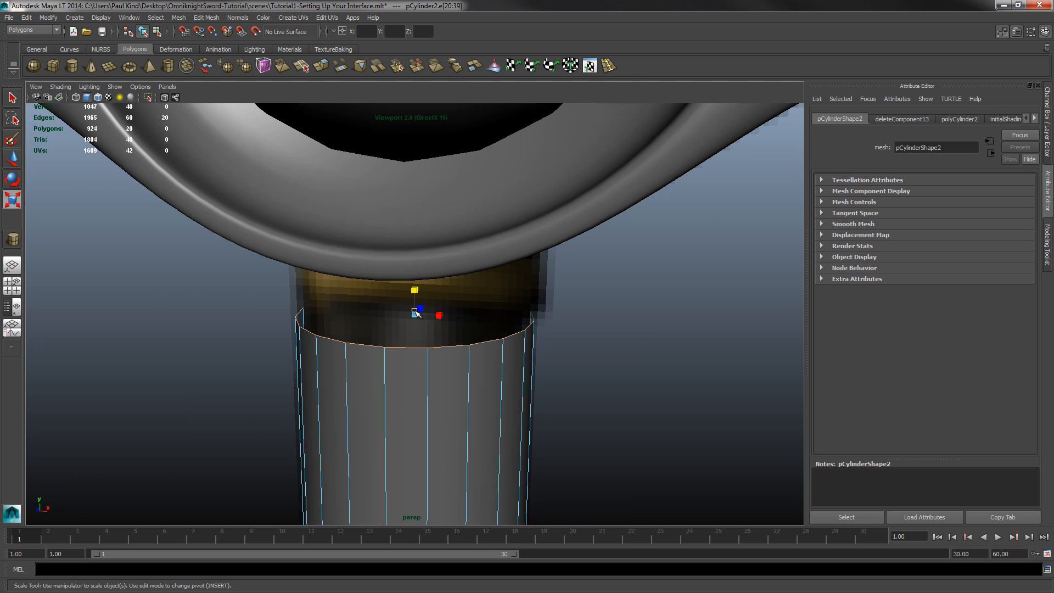
left_click_drag(415, 312, 375, 273, "alt")
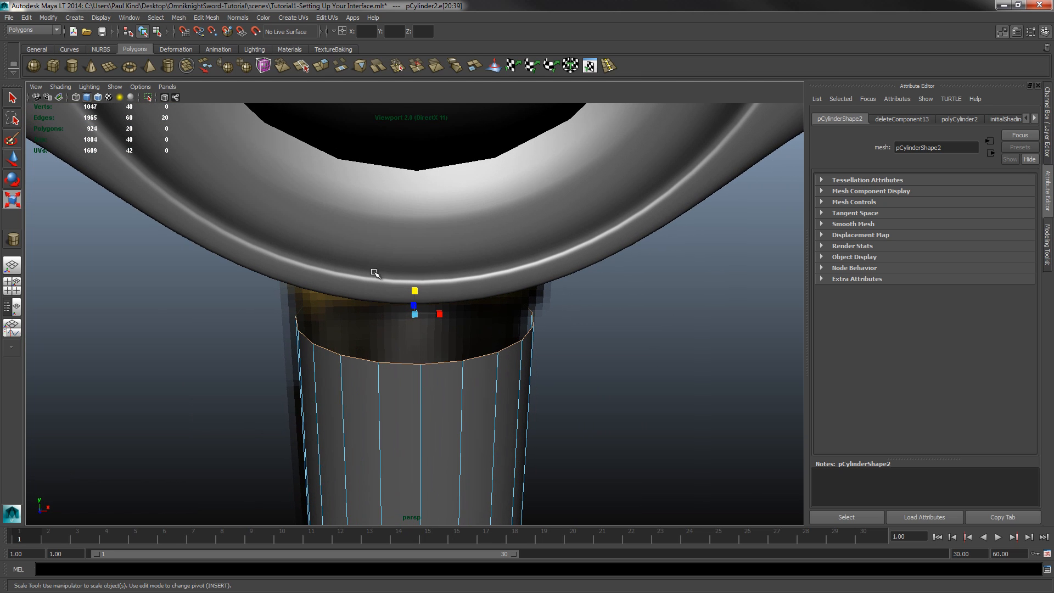
left_click(321, 69)
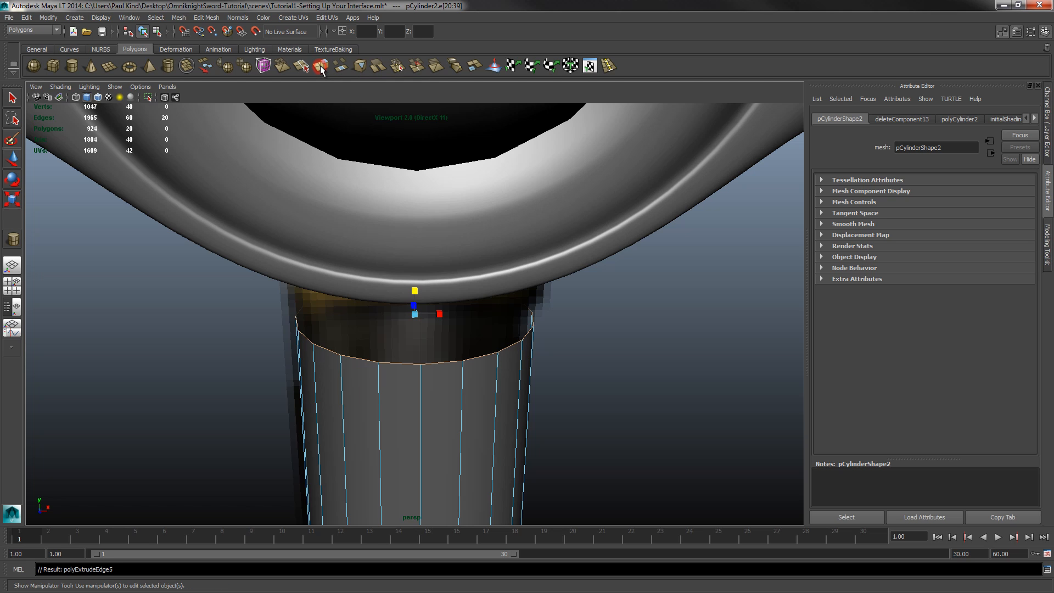
left_click(12, 199)
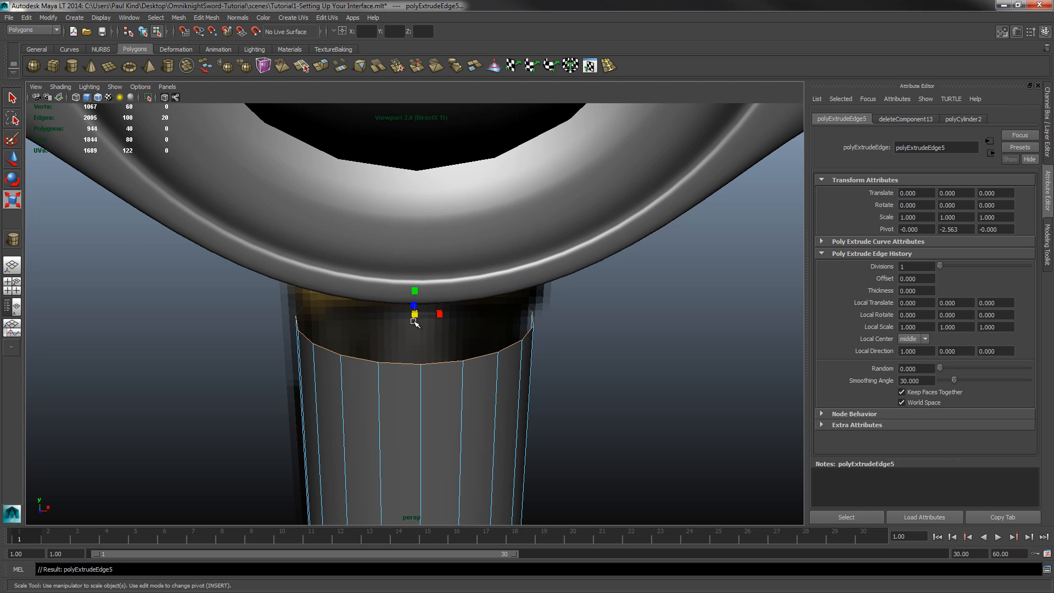
left_click_drag(415, 317, 448, 321)
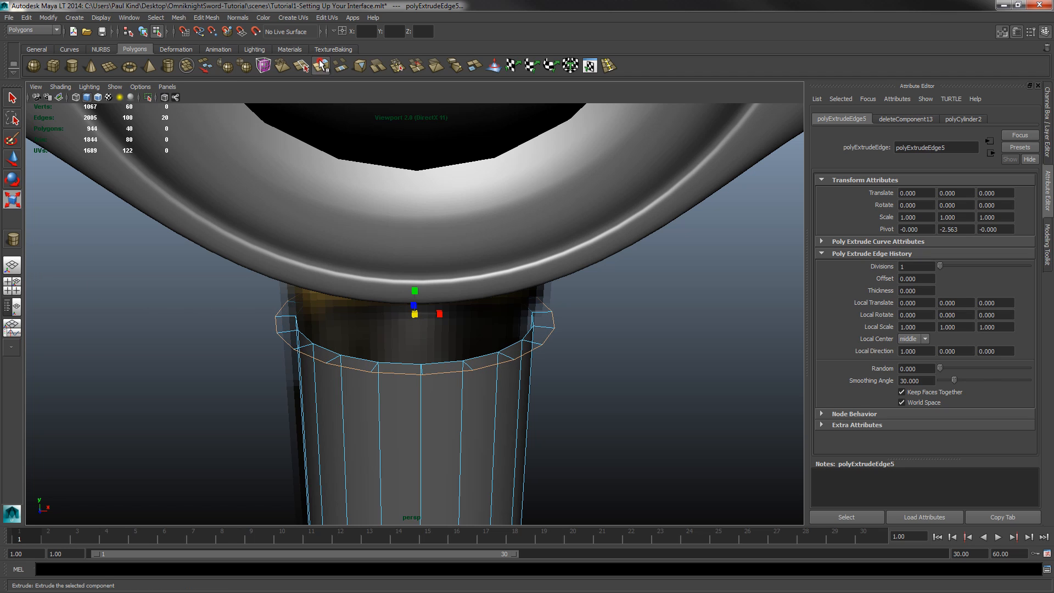
Extrude the rim's outer edge loop again and move it straight up toward the hilt to form a collar.
left_click(321, 64)
key("w")
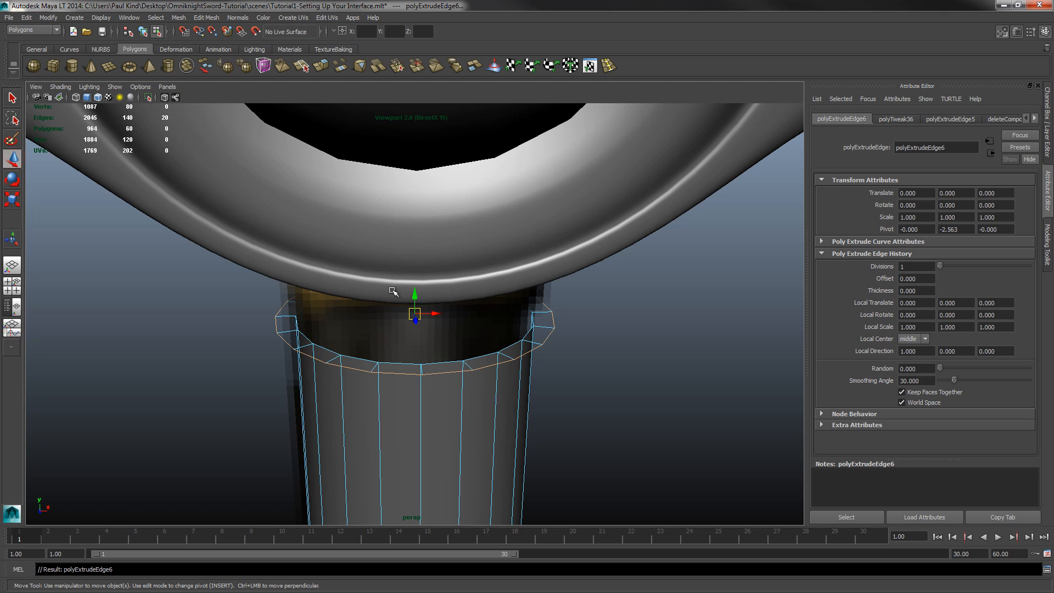
left_click_drag(424, 301, 423, 232)
key("space")
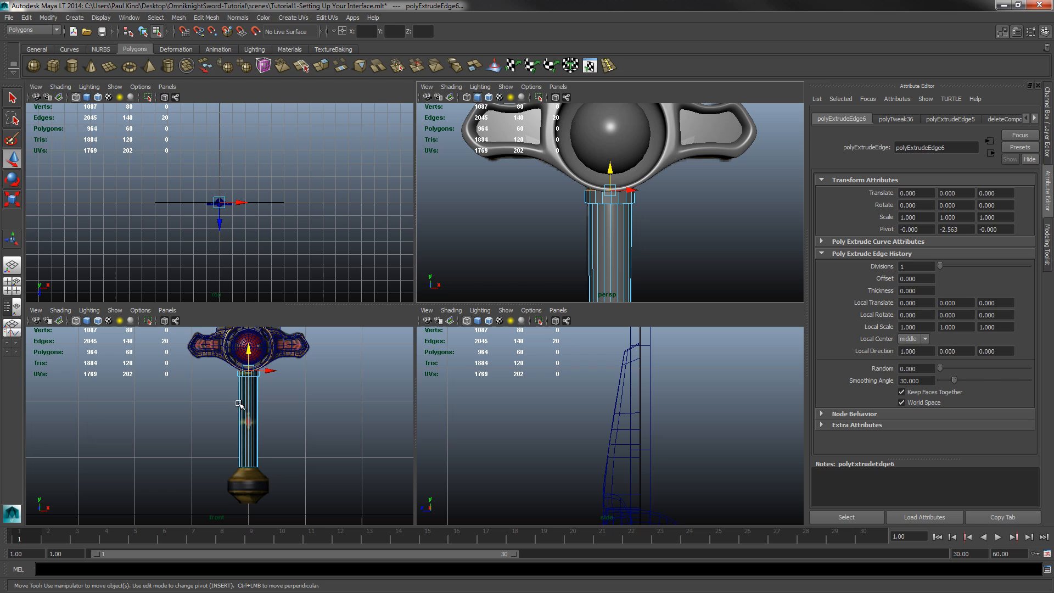
Raise the collar's upper edge loop straight up until it overlaps the hilt's lower rim, to a Y of about -2.416.
key("space")
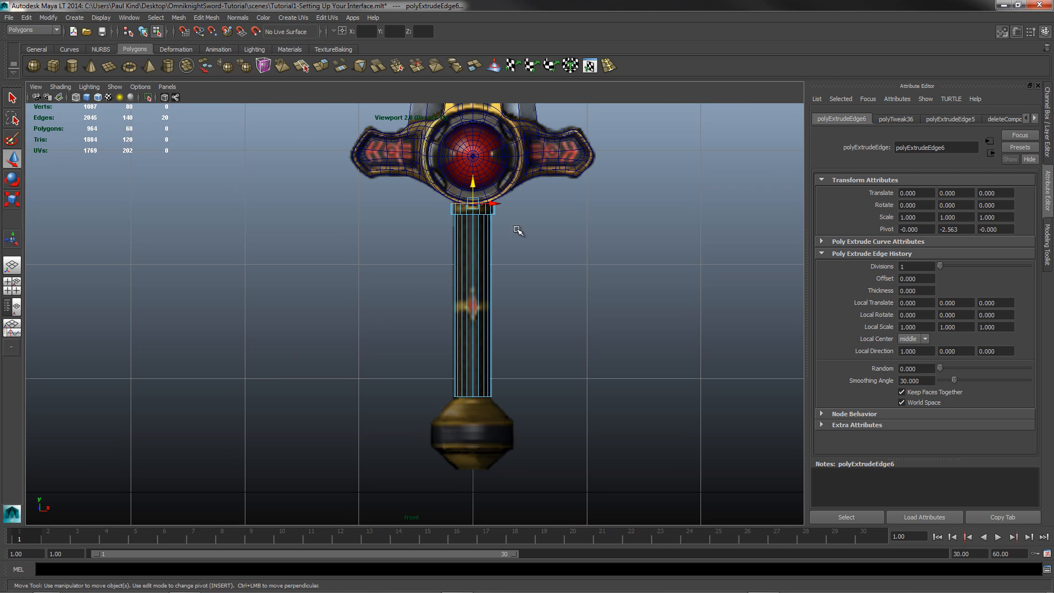
scroll(518, 230, "up", 6)
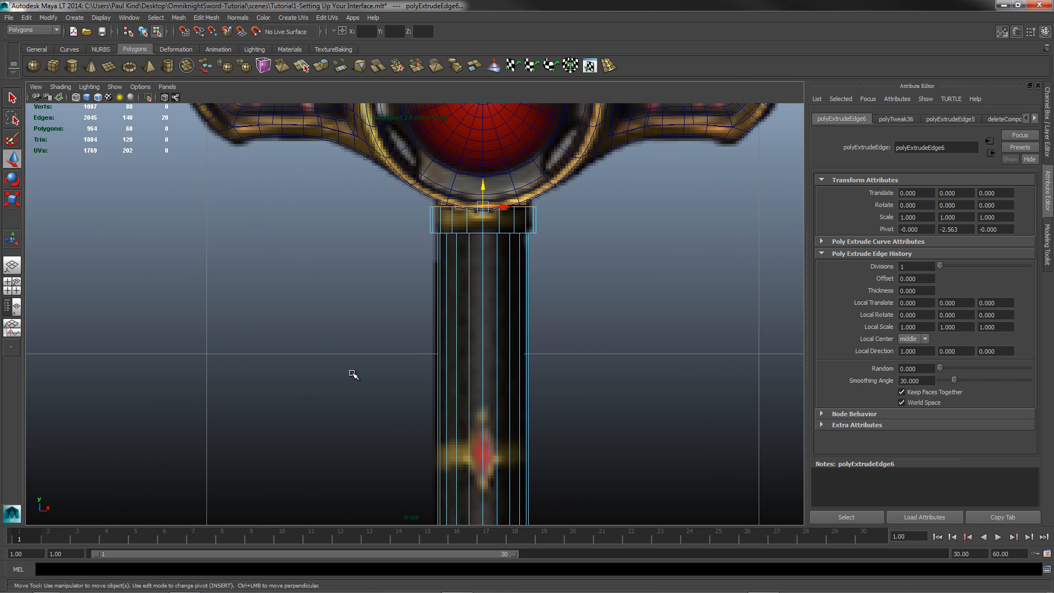
scroll(481, 299, "up", 4)
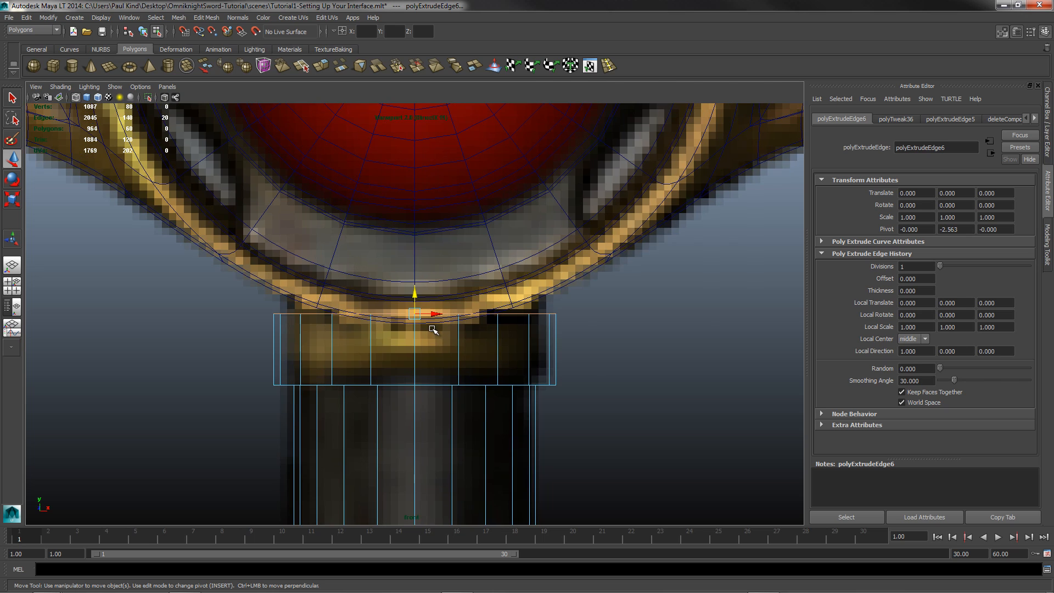
scroll(407, 307, "up", 3)
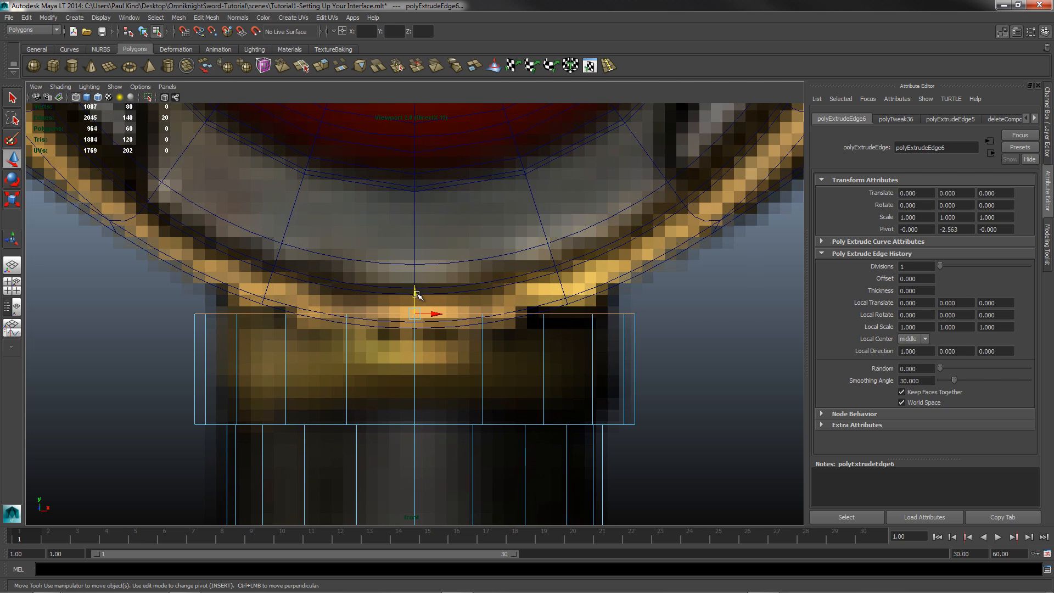
left_click_drag(418, 295, 438, 237)
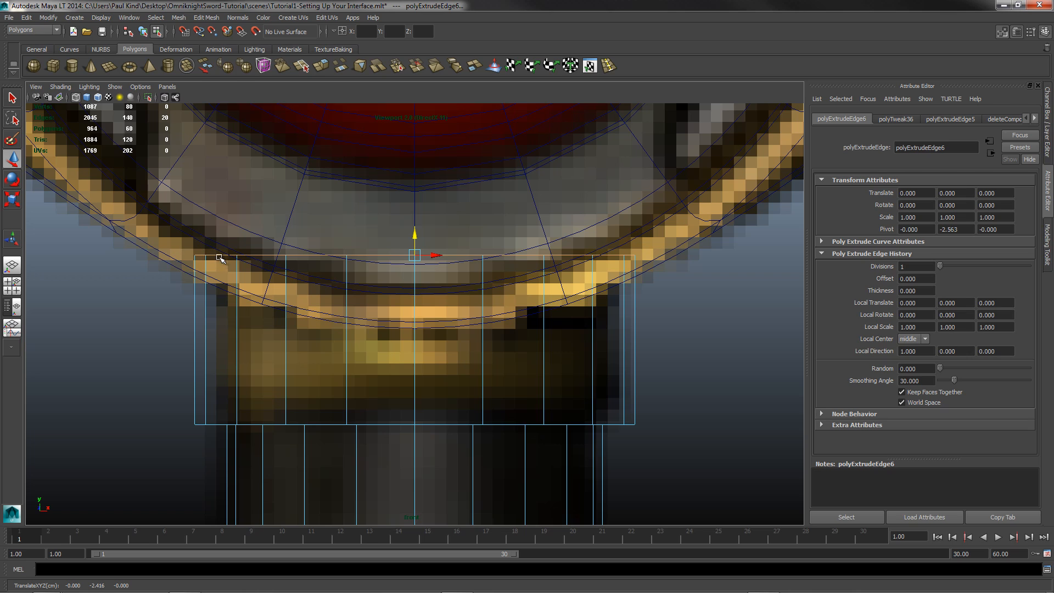
Reposition the collar's upper vertices vertically in the front view so that its border follows the hilt's curved lower rim.
right_click(418, 256)
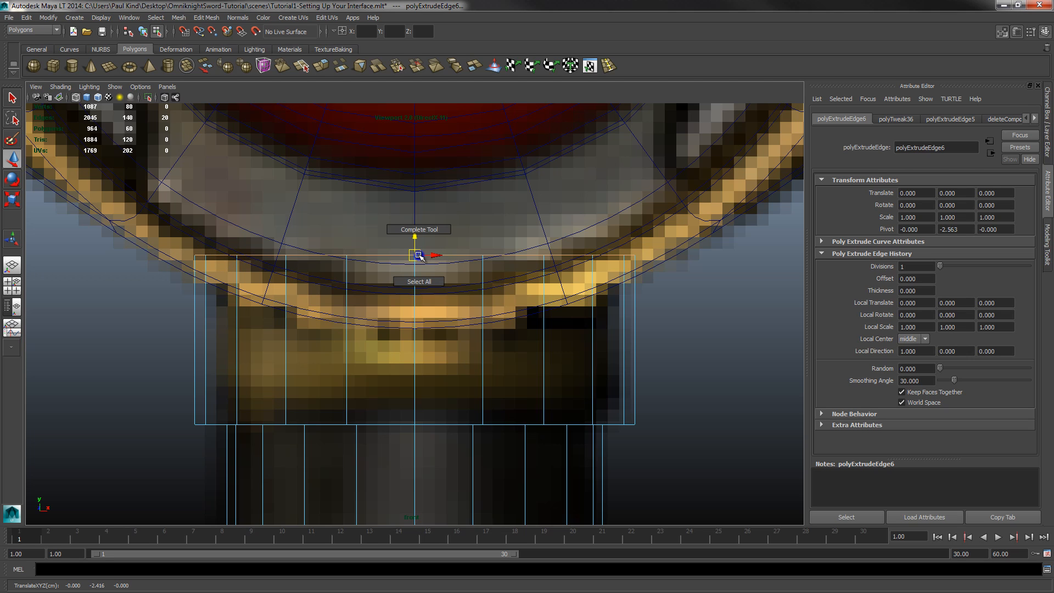
right_click_drag(451, 256, 411, 257)
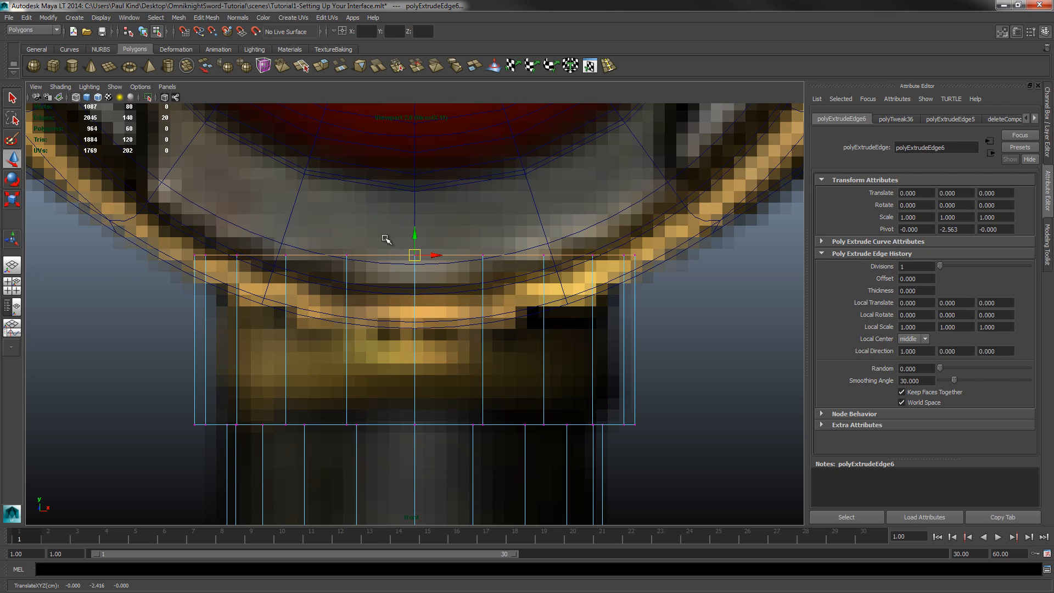
left_click_drag(382, 213, 461, 307)
left_click_drag(415, 237, 418, 280)
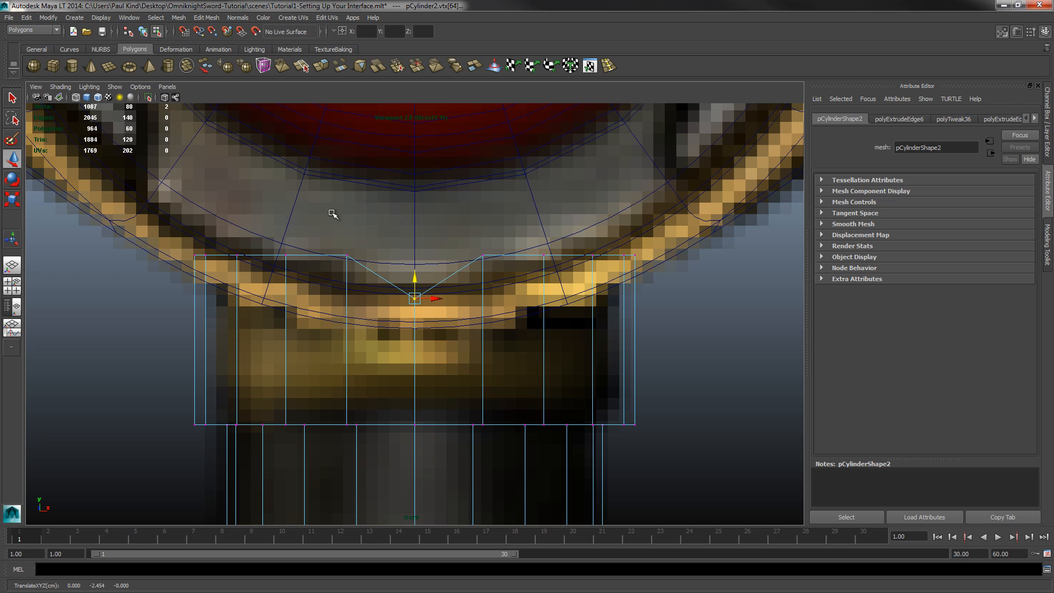
left_click_drag(327, 216, 366, 288)
left_click_drag(346, 235, 347, 272)
left_click_drag(262, 216, 286, 256)
left_click_drag(212, 211, 237, 242)
left_click_drag(467, 233, 485, 271)
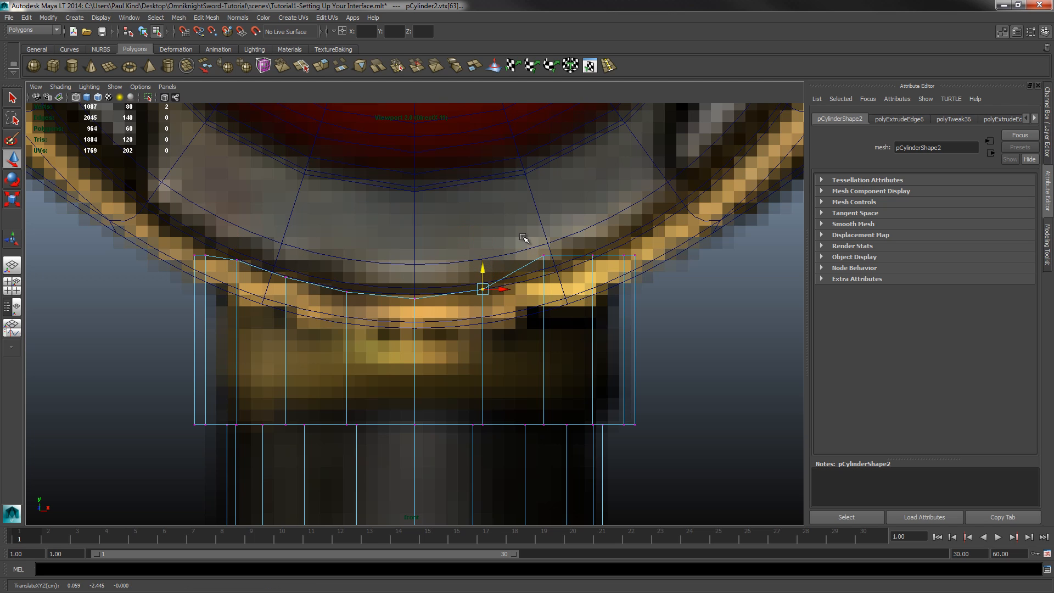
left_click_drag(523, 237, 549, 275)
left_click_drag(544, 239, 594, 242)
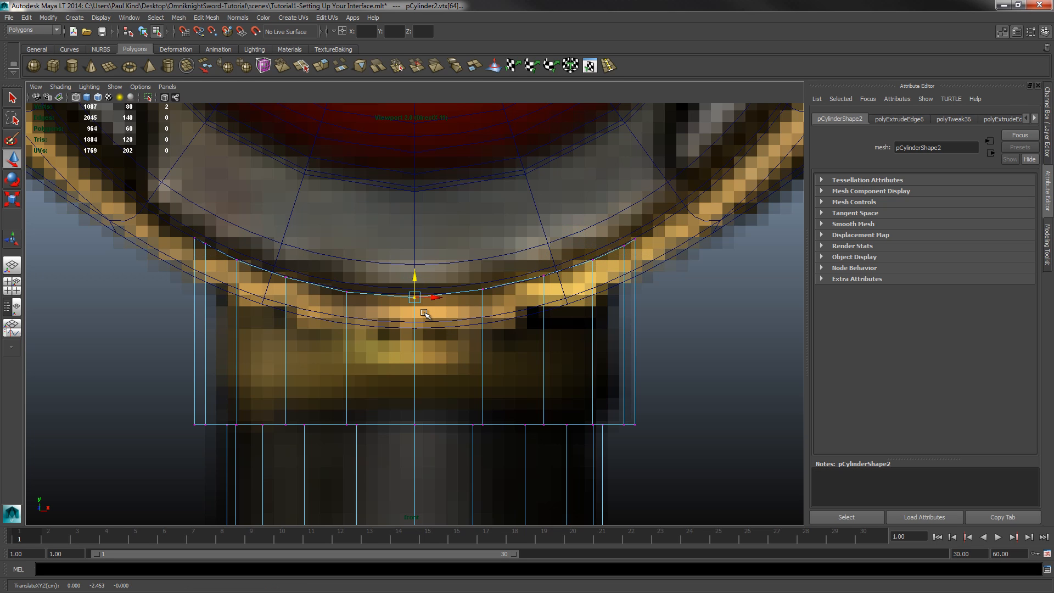
Examine the collar's fit against the hilt and its shading from the front and in perspective.
scroll(423, 313, "down", 10)
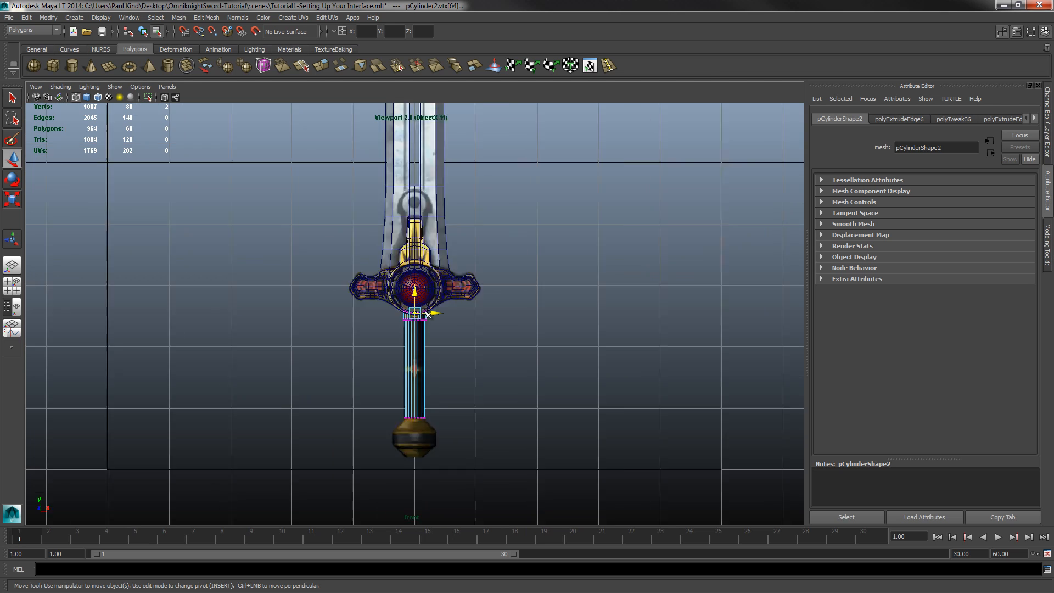
scroll(427, 313, "up", 5)
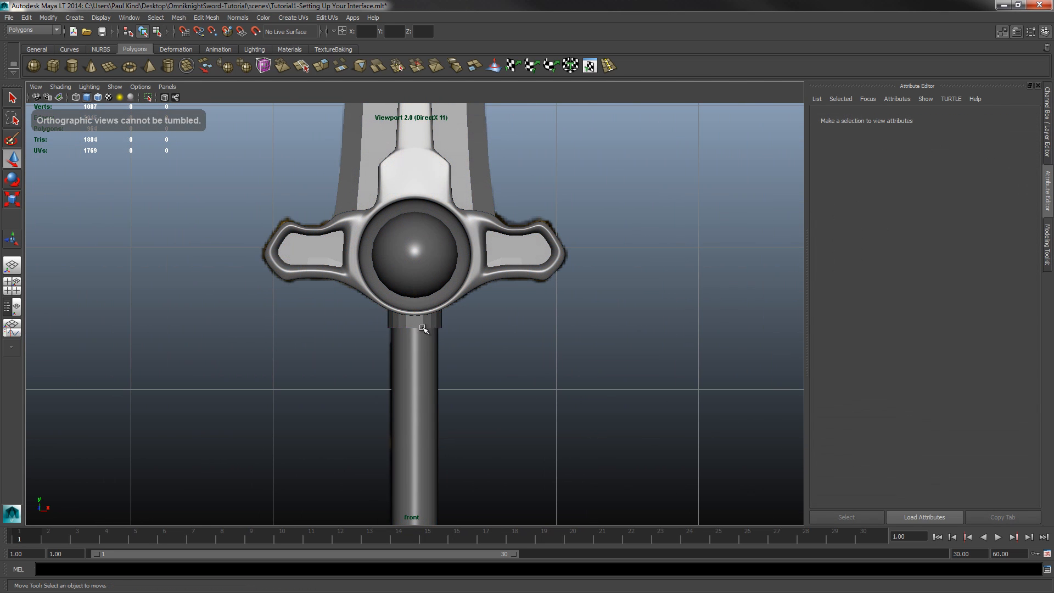
left_click(423, 329)
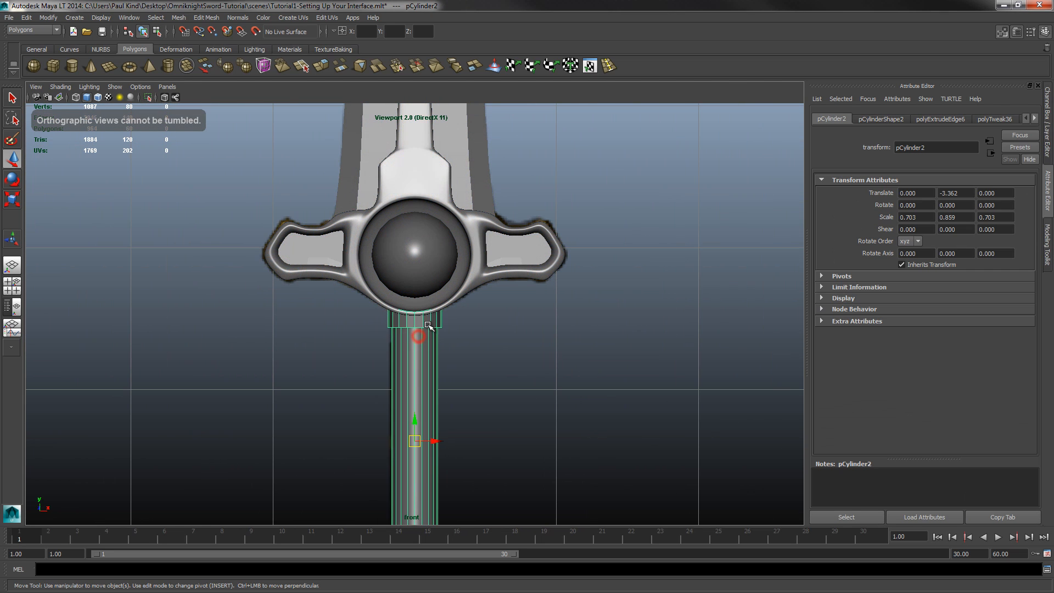
key("space")
key("space")
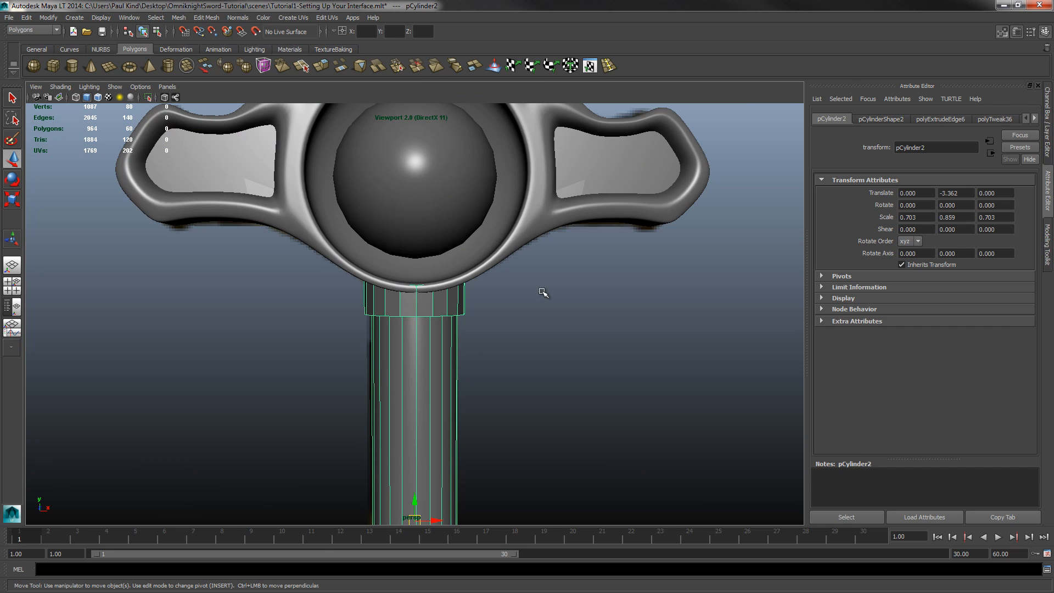
left_click_drag(543, 292, 465, 277, "alt")
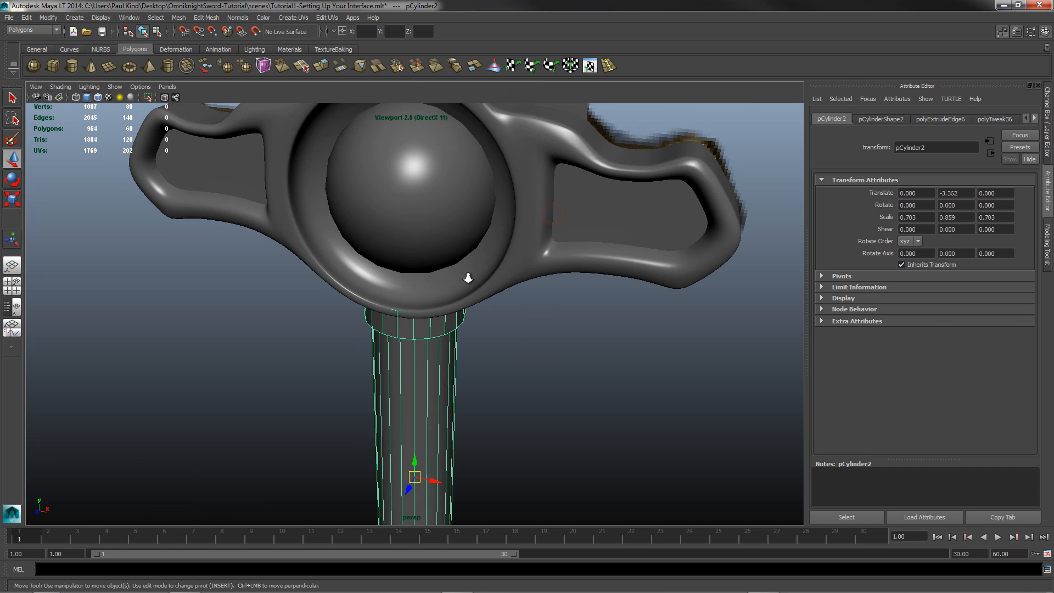
scroll(467, 279, "down", 5)
left_click(486, 354)
left_click_drag(431, 348, 422, 307, "alt")
scroll(420, 308, "up", 5)
scroll(421, 308, "up", 5)
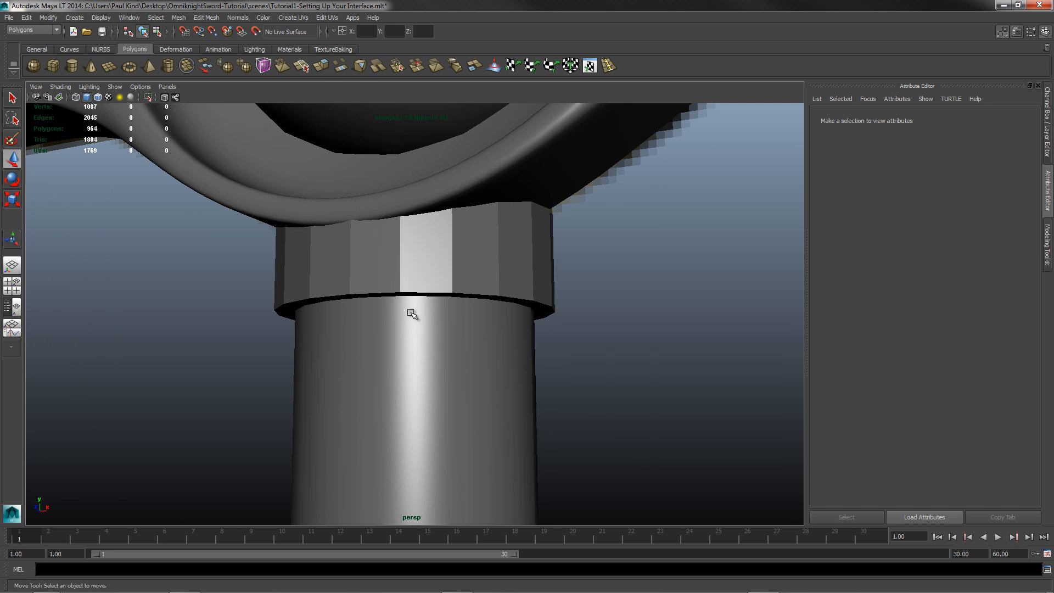
mouse_move(354, 278)
left_mouse_down("alt")
mouse_move(334, 266)
mouse_move(349, 277)
left_mouse_up("alt")
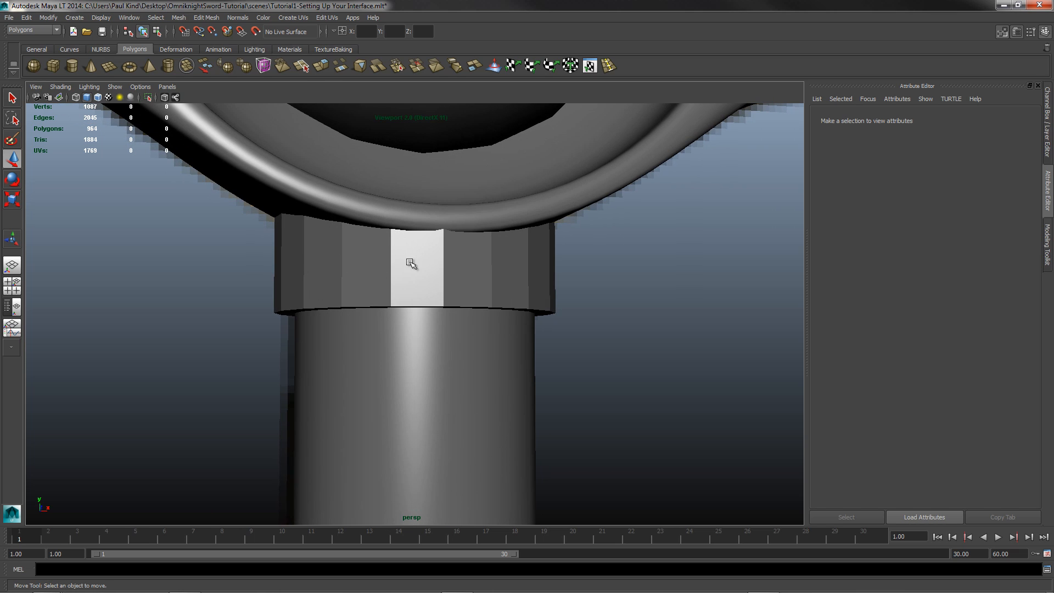
Select the ring of faces around the collar and apply Soften Edge to smooth its shading.
right_click(457, 269)
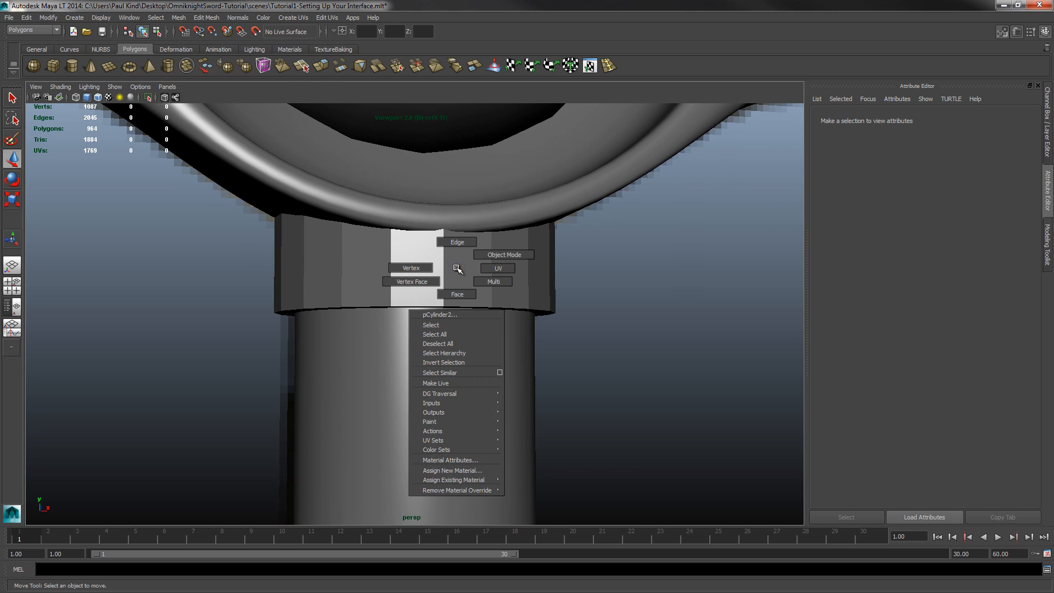
left_click(460, 293)
left_click(470, 281)
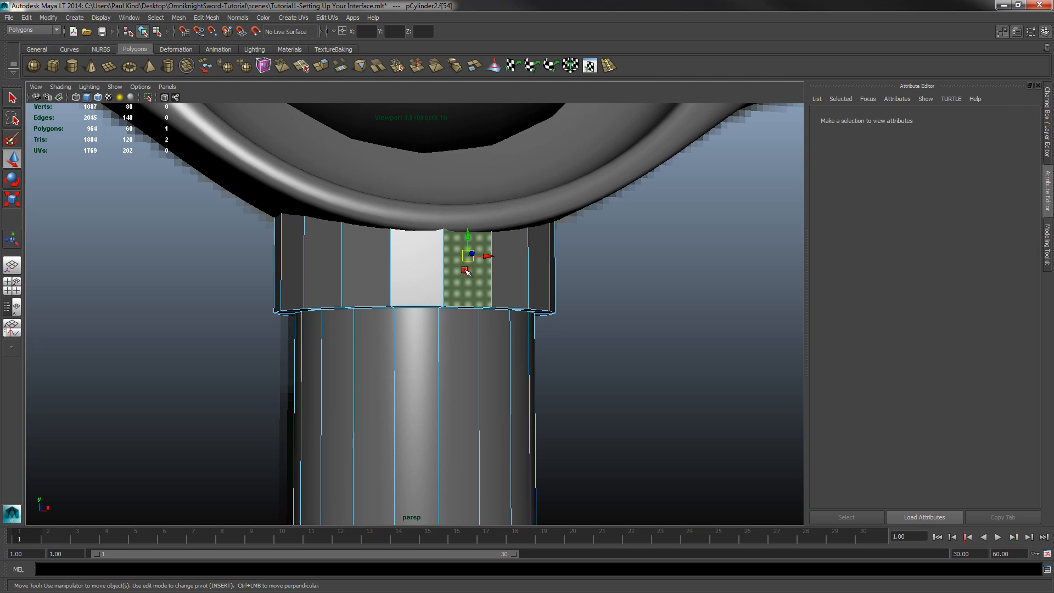
double_click(416, 277)
left_click_drag(579, 293, 501, 287, "alt")
left_click(238, 18)
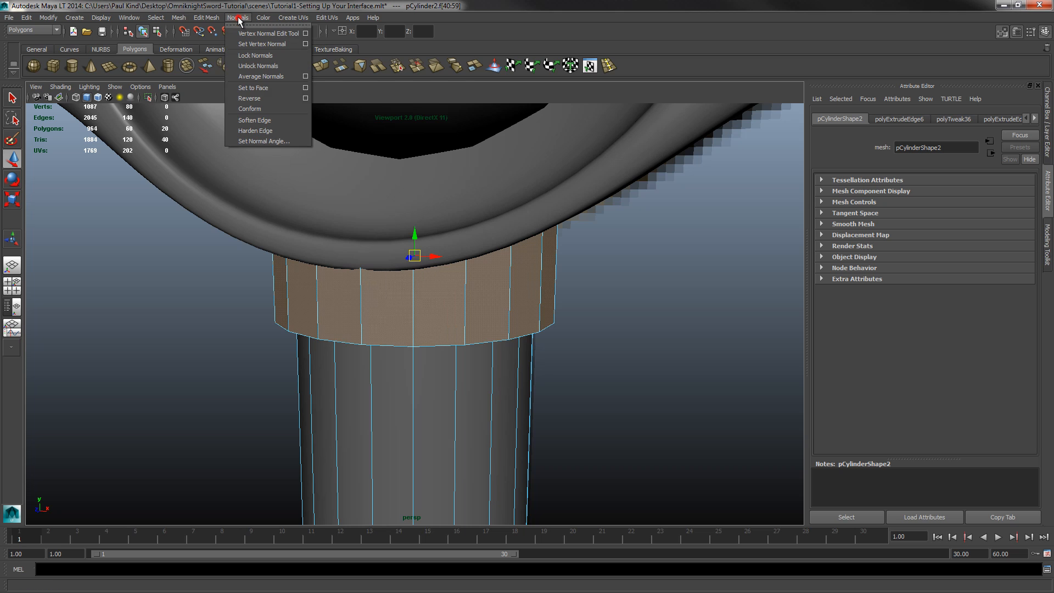
left_click(253, 120)
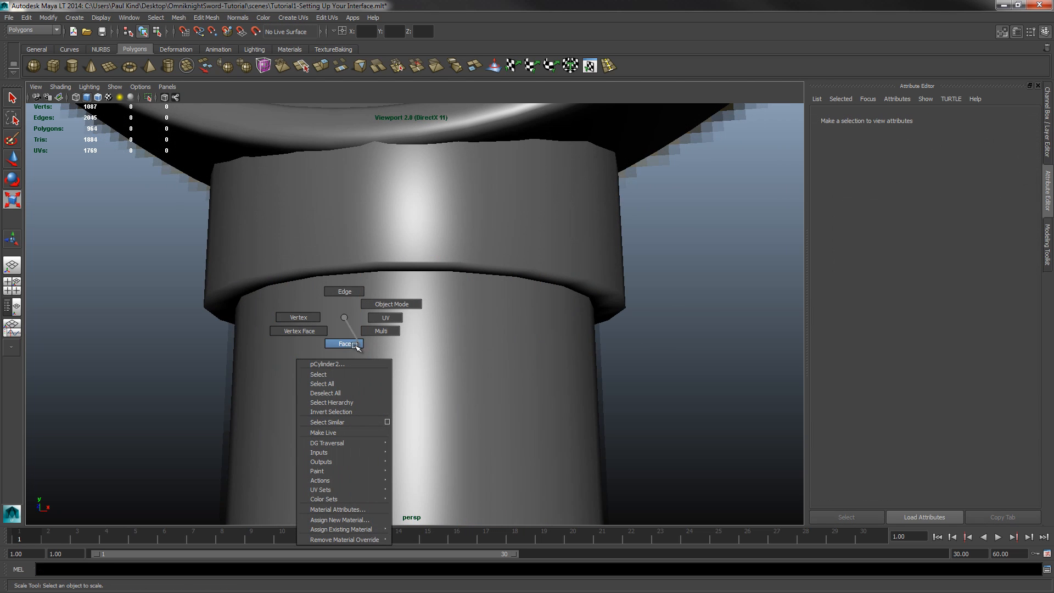
Move the edge loop where the collar meets the grip down to a Y of about -2.598, giving the collar a sloped underside.
right_click_drag(355, 345, 341, 295)
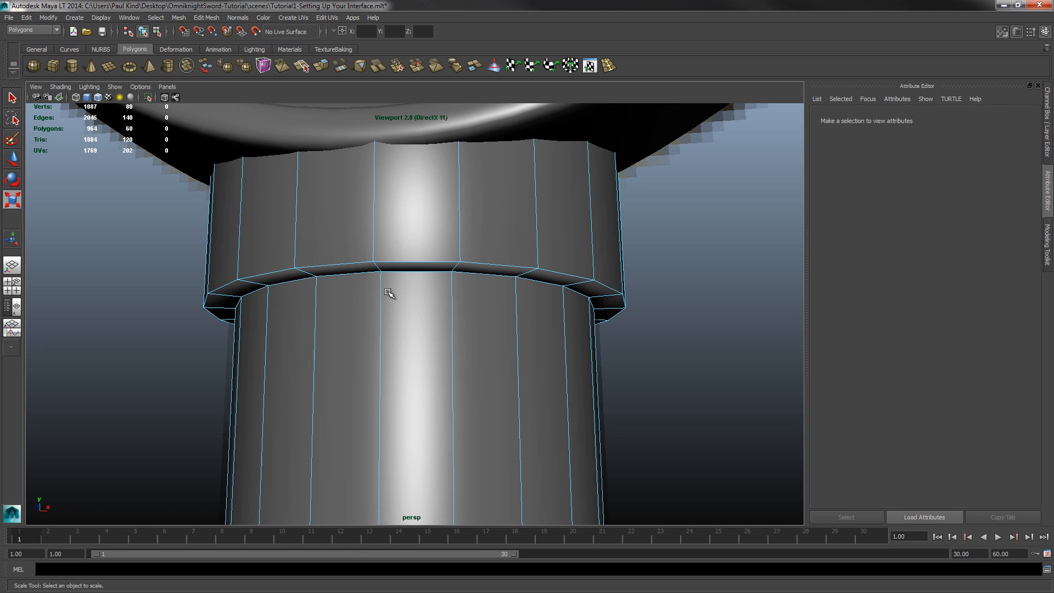
double_click(359, 273)
left_click(12, 158)
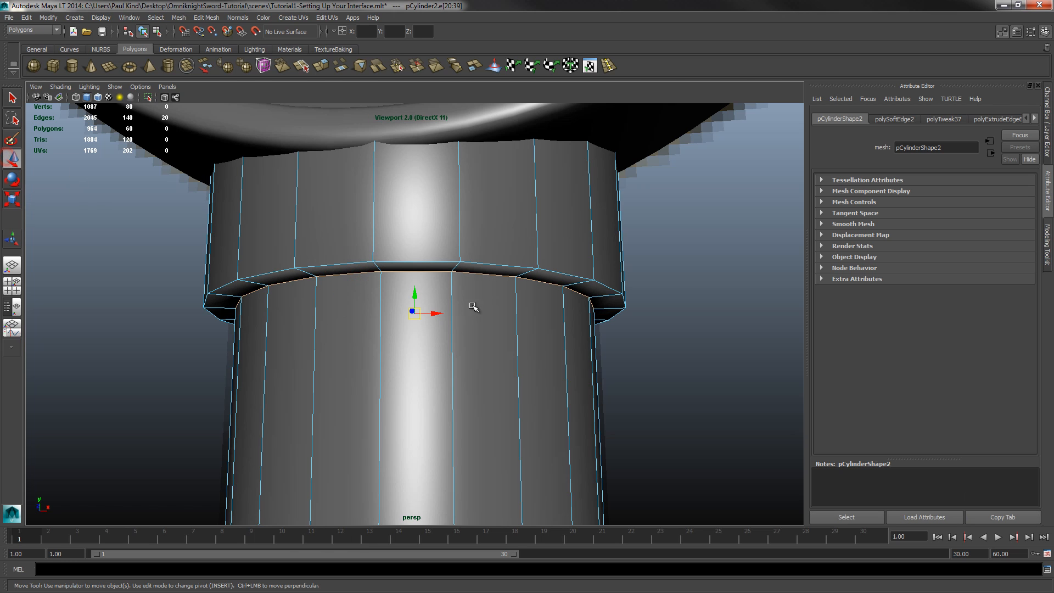
left_click_drag(416, 293, 413, 321)
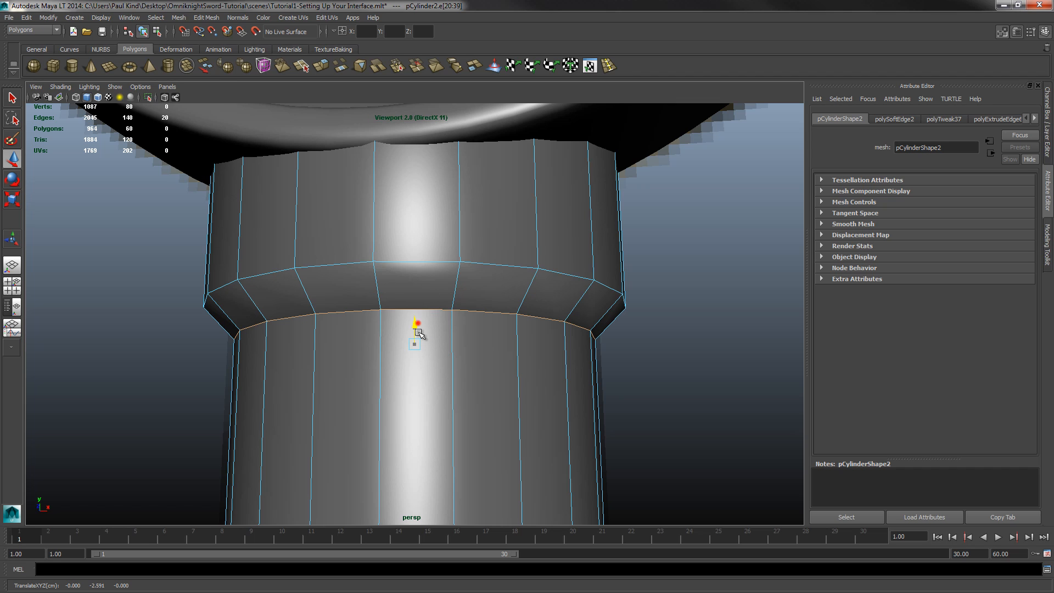
left_click_drag(414, 329, 420, 328)
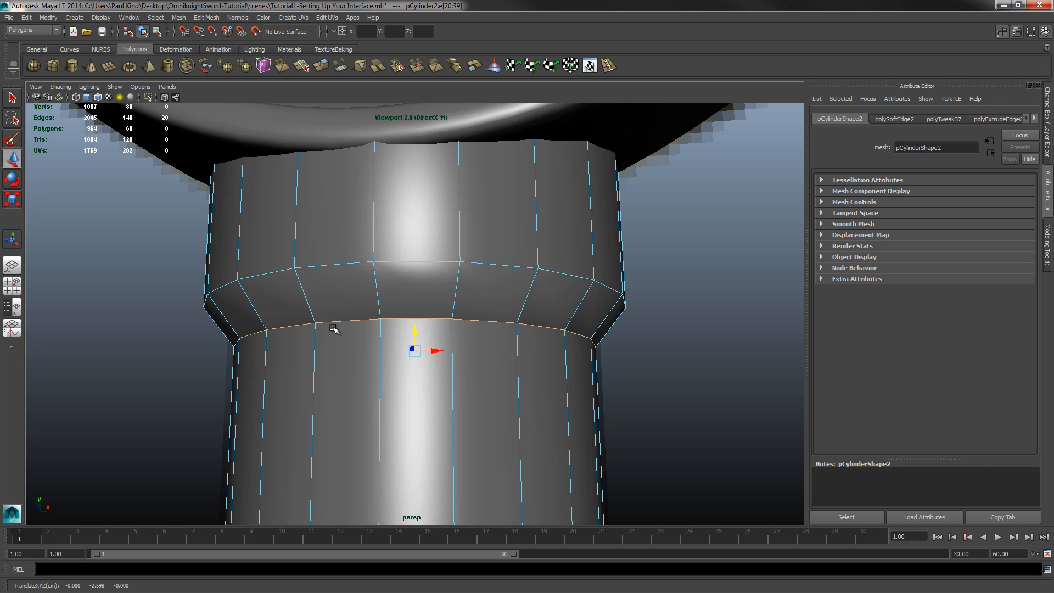
Return the handle to object mode and examine its proportions against the whole sword and the reference pommel.
key("space")
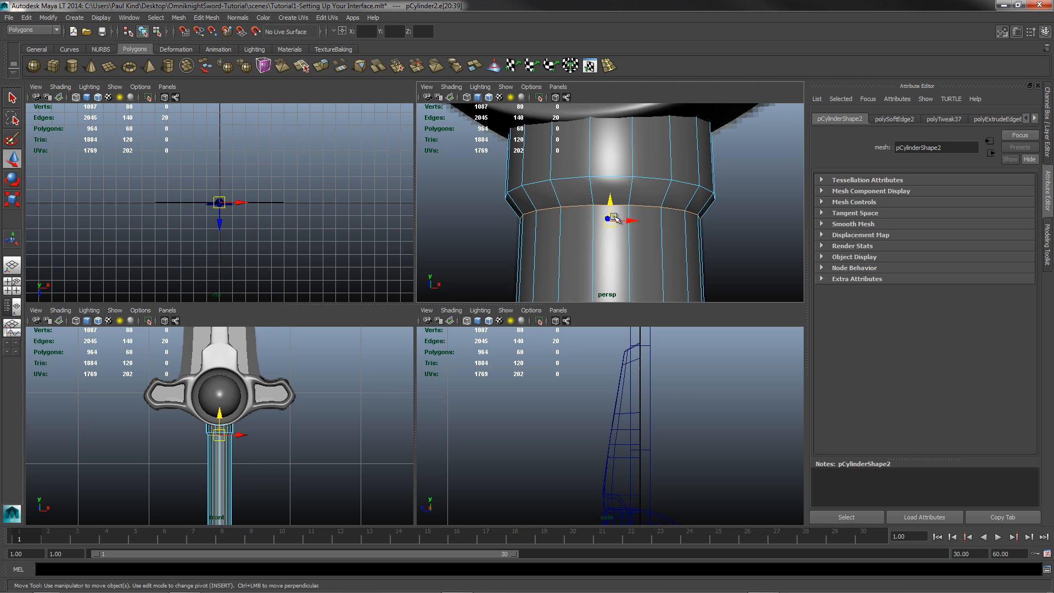
key("space")
scroll(460, 305, "down", 4)
scroll(463, 302, "down", 5)
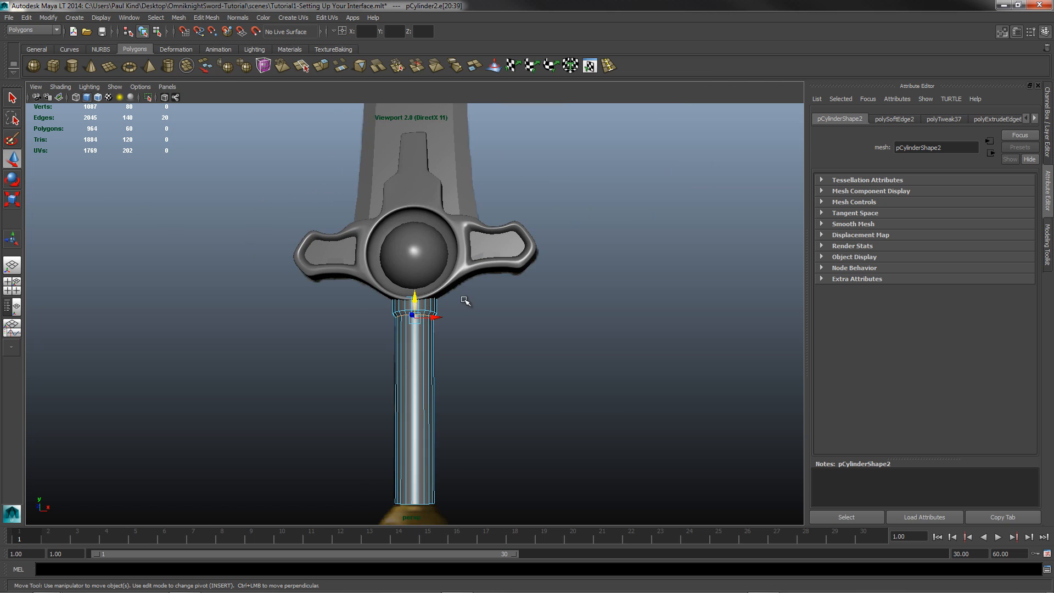
left_click_drag(445, 214, 489, 258, "alt")
left_click(502, 387)
left_click_drag(490, 388, 436, 312, "alt")
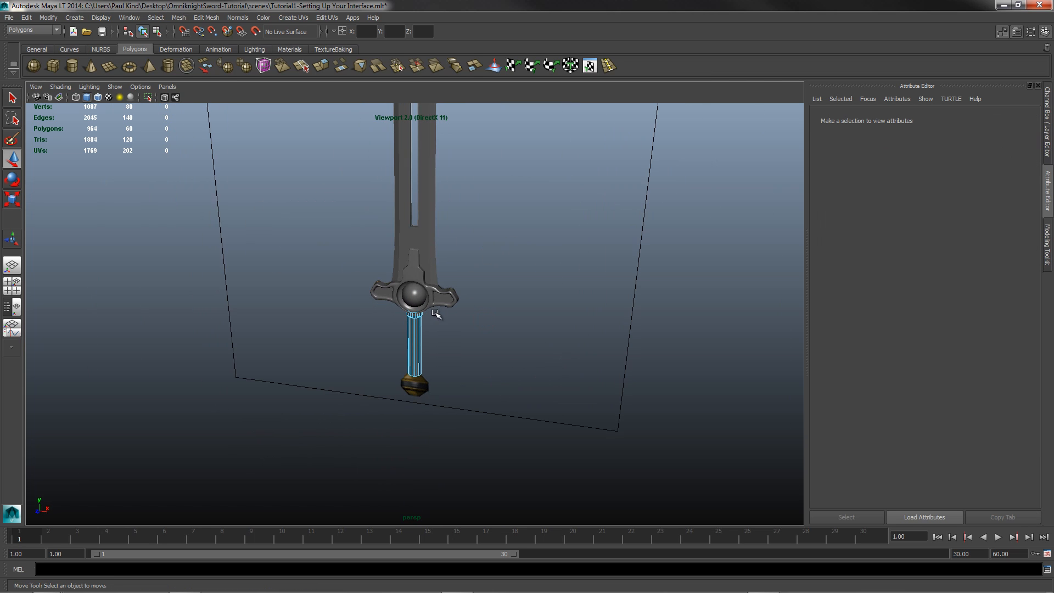
right_click_drag(423, 332, 465, 321)
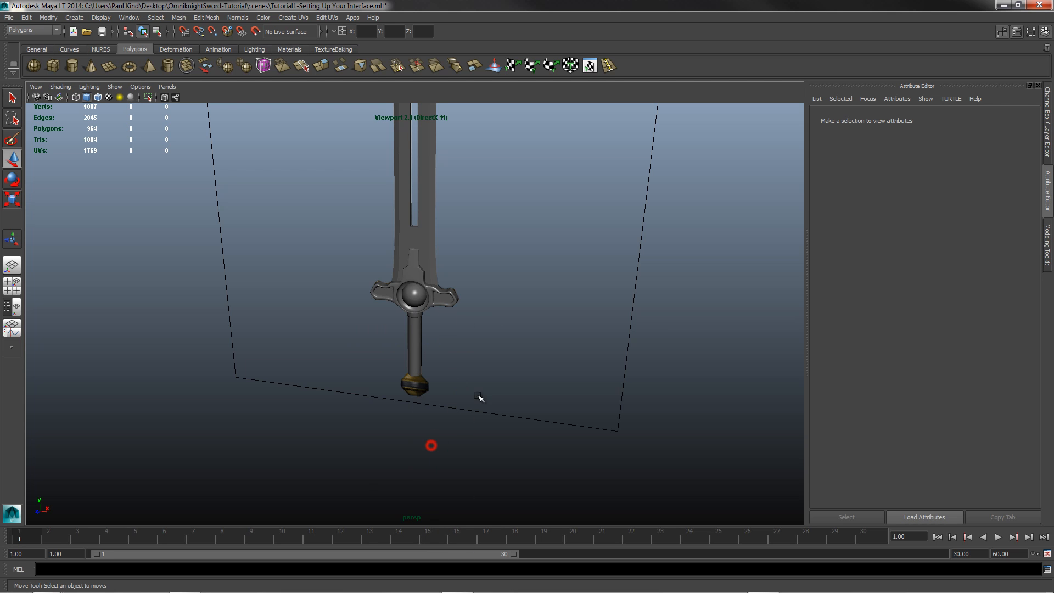
left_click_drag(479, 396, 464, 340, "alt")
scroll(414, 383, "up", 10)
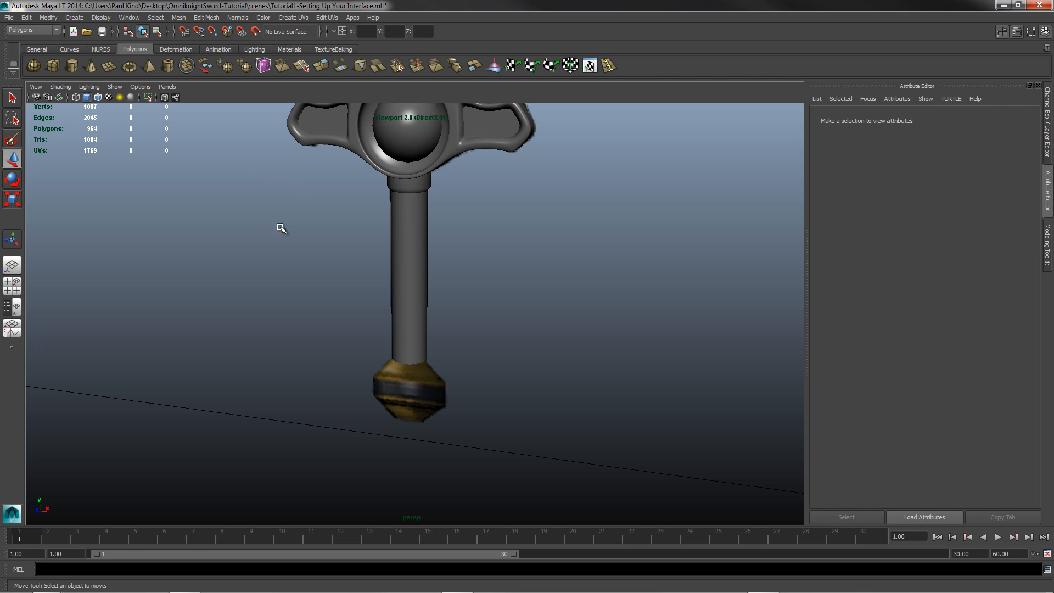
scroll(291, 231, "down", 8)
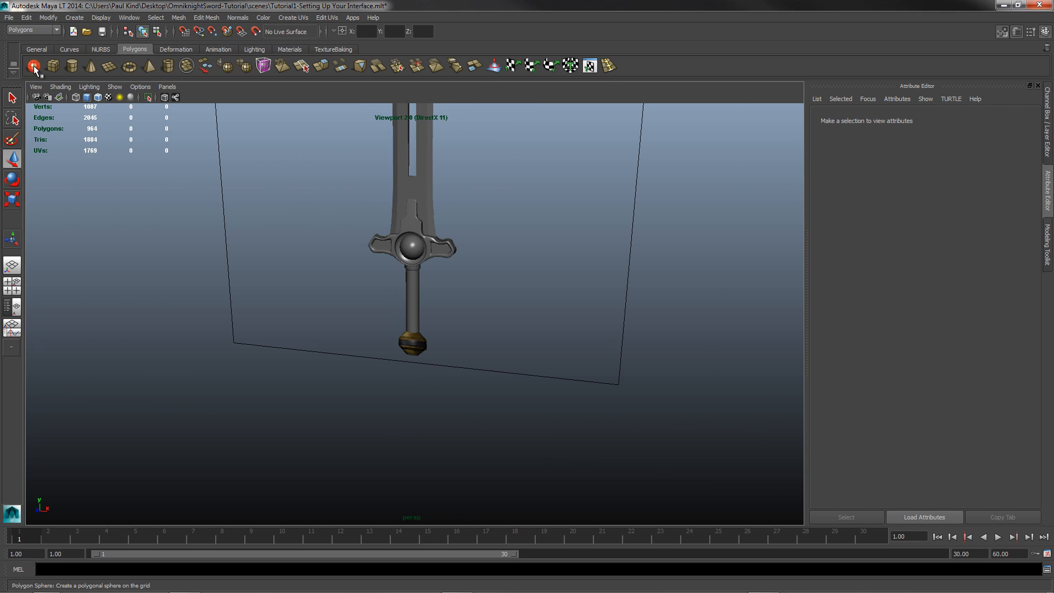
Create a polygon sphere and position it over the reference pommel, with Translate X and Z at 0 and Translate Y at about -4.459.
left_click(34, 66)
left_click_drag(295, 396, 318, 398)
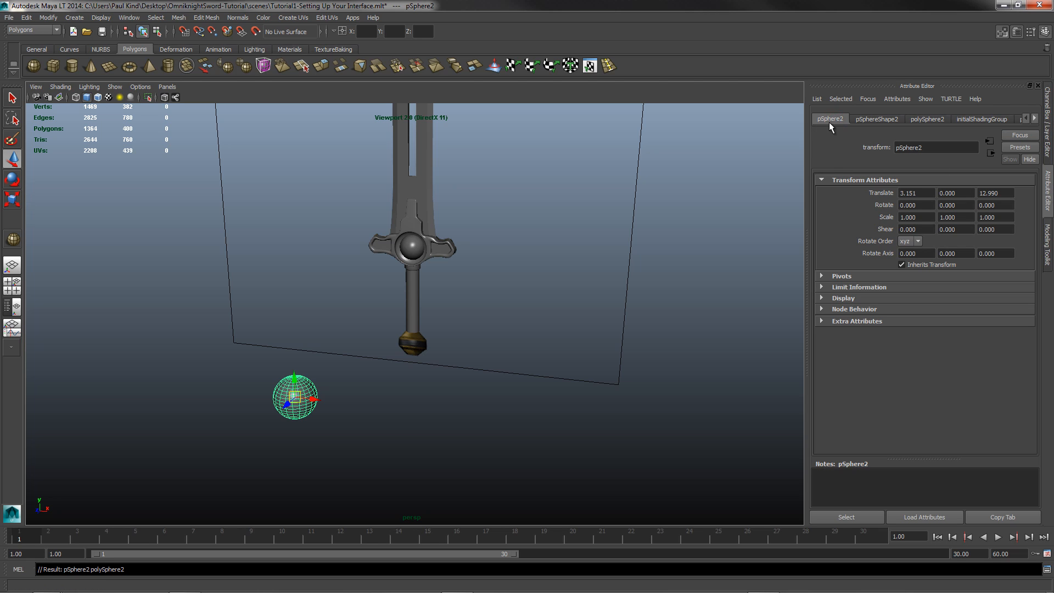
left_click(925, 194)
type("0")
key("Tab")
type("0")
key("Tab")
type("0")
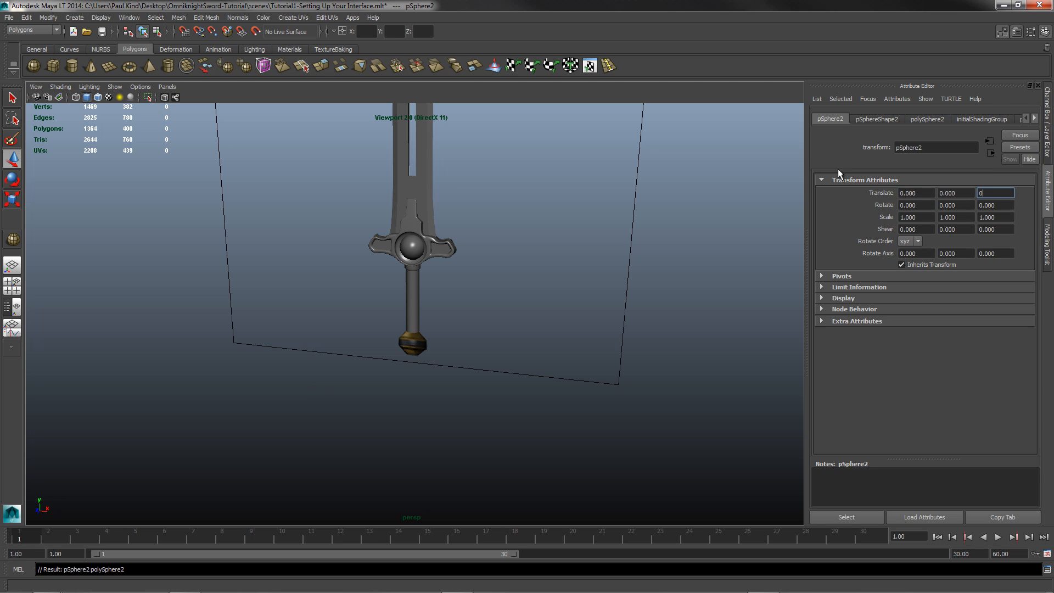
key("Tab")
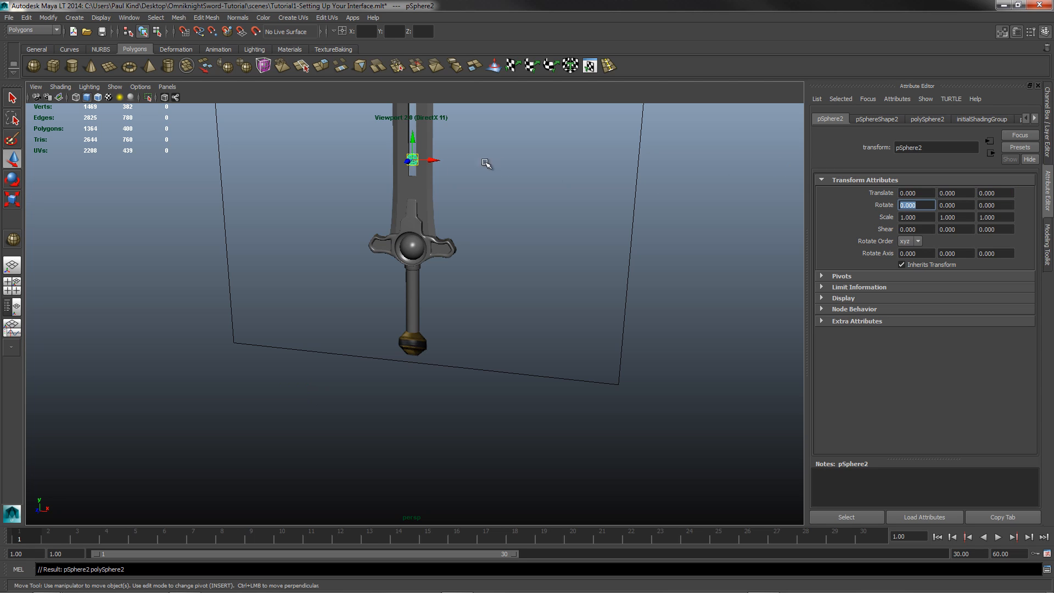
left_click_drag(413, 141, 429, 327)
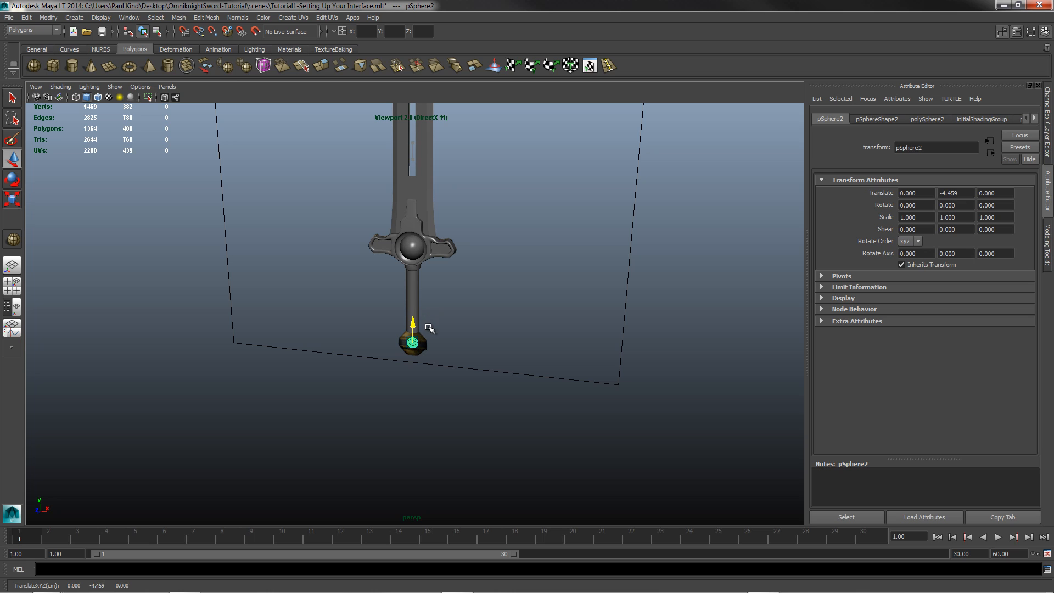
Scale the pommel sphere uniformly to fit the pommel in the reference image.
left_click(12, 199)
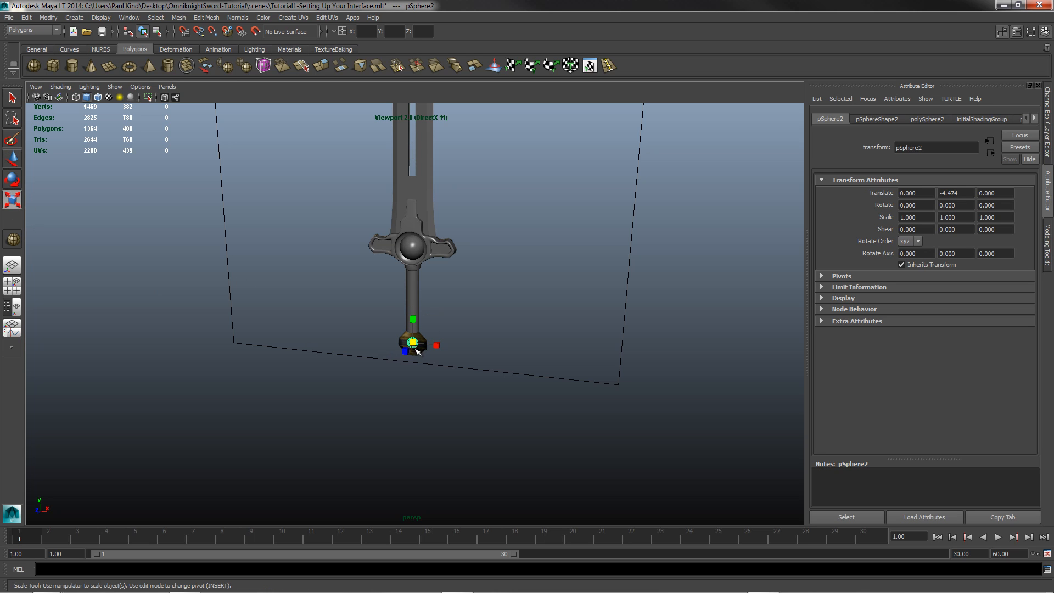
left_click_drag(413, 342, 358, 341)
scroll(423, 341, "up", 8)
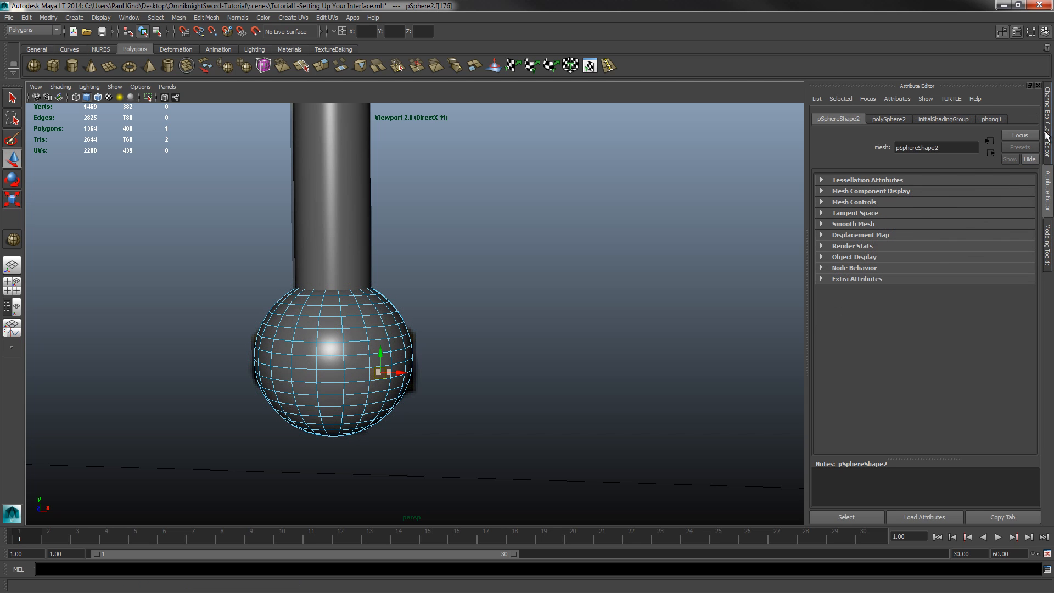
Set the pommel sphere's Subdivisions Height to 10.
left_click(1048, 136)
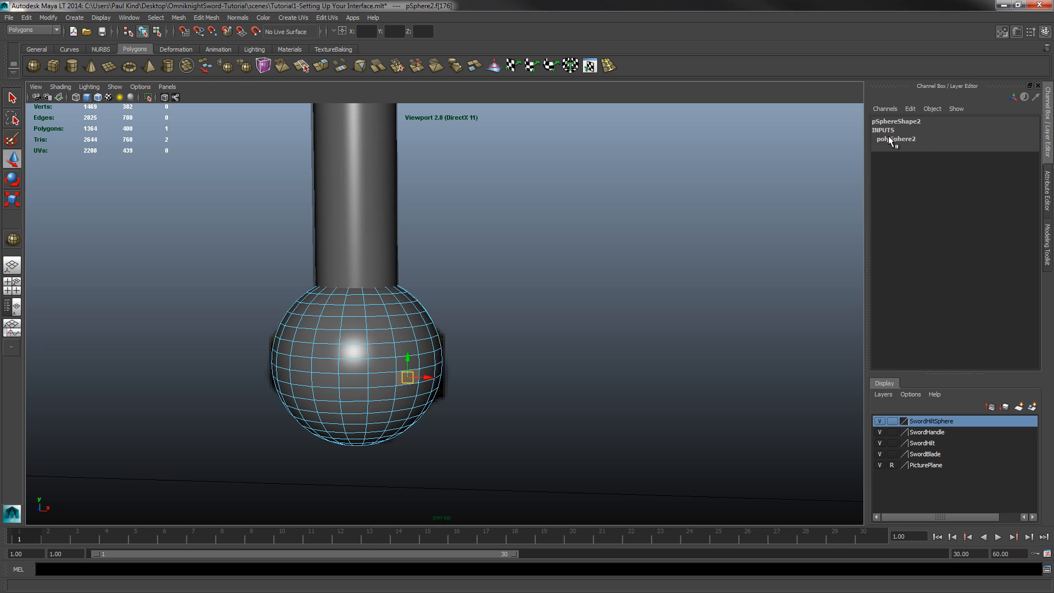
left_click(890, 139)
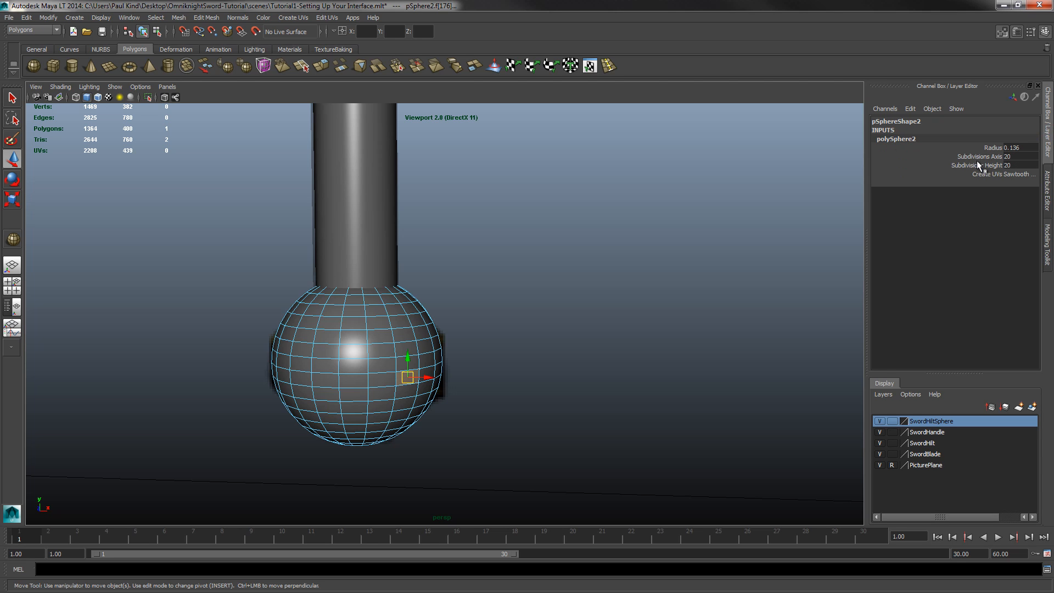
left_click(1015, 164)
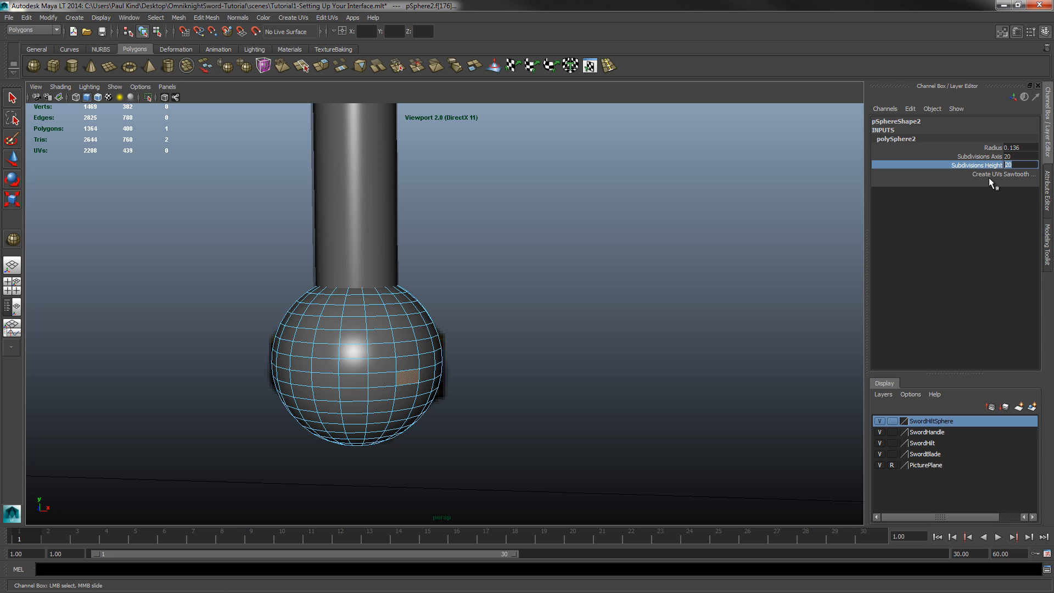
type("10")
key("Return")
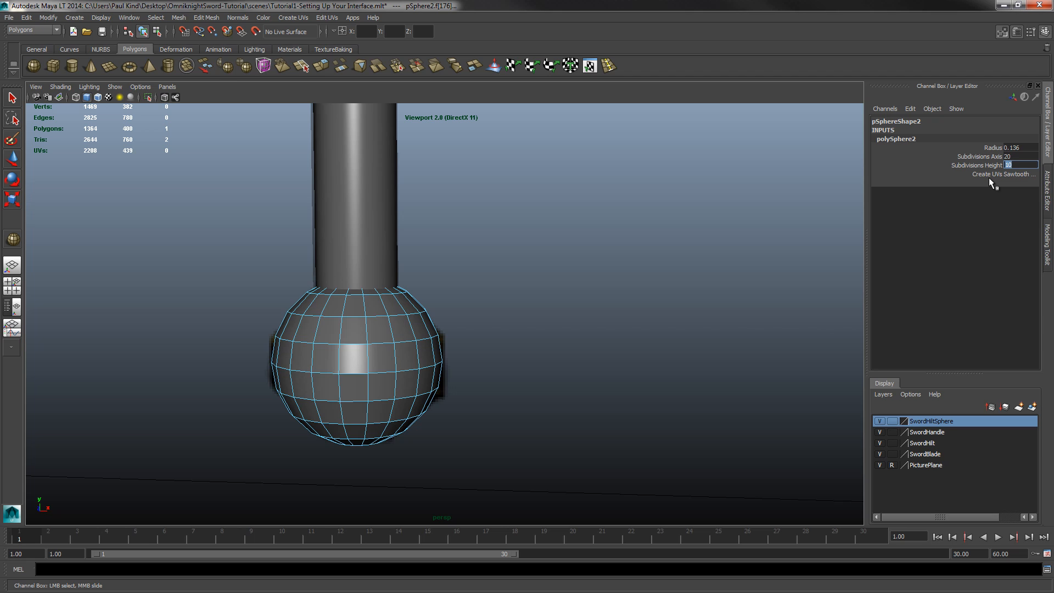
Extrude the two middle face rings of the pommel sphere and scale them outward into a raised band.
right_click(376, 356)
right_click_drag(376, 356, 377, 382)
left_click(407, 357)
key("w")
double_click(383, 362, "shift")
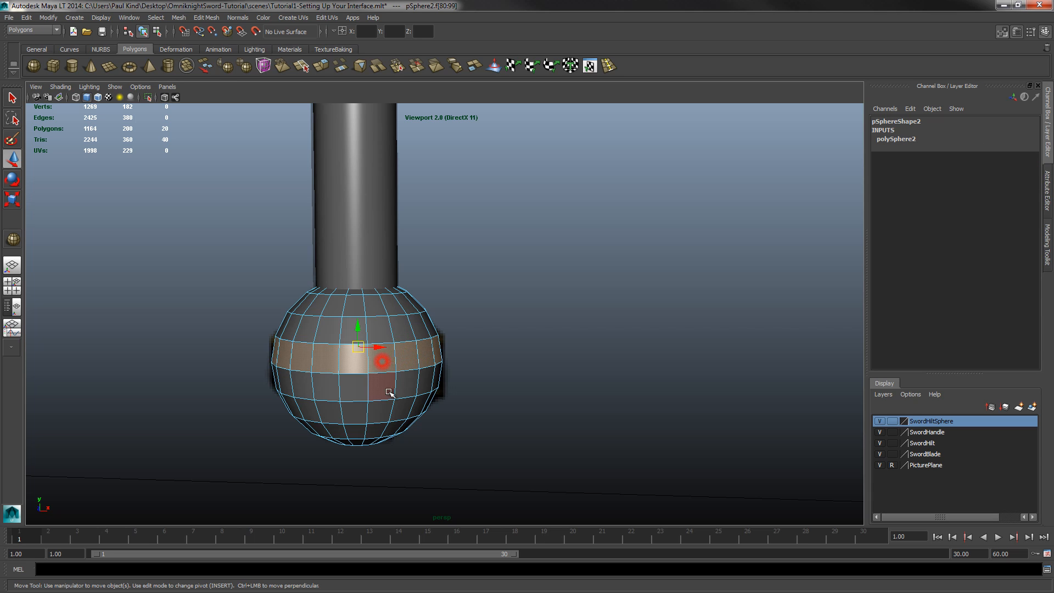
double_click(389, 388, "shift")
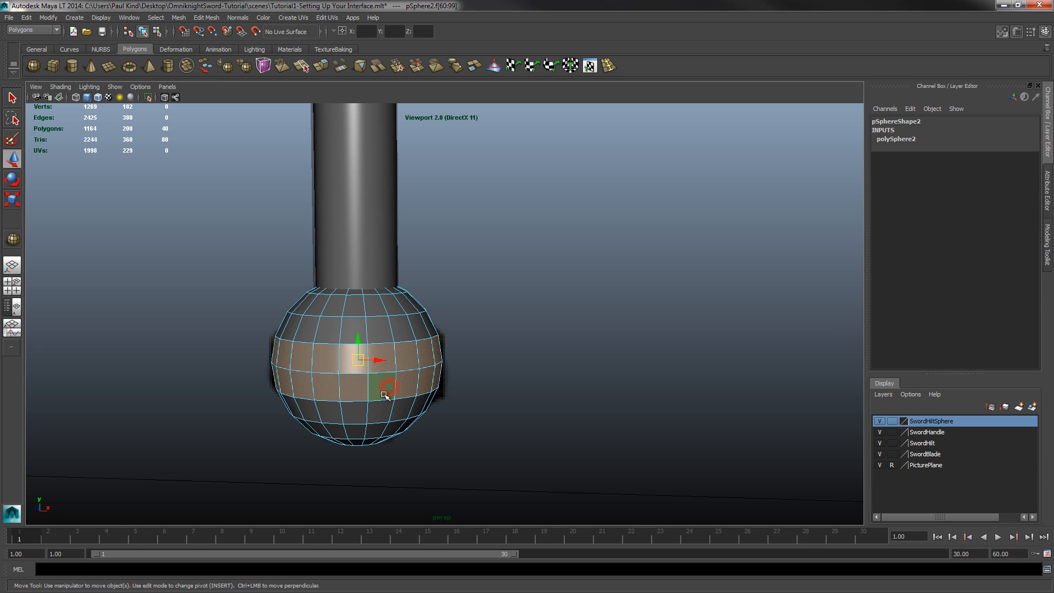
left_click(320, 66)
key("r")
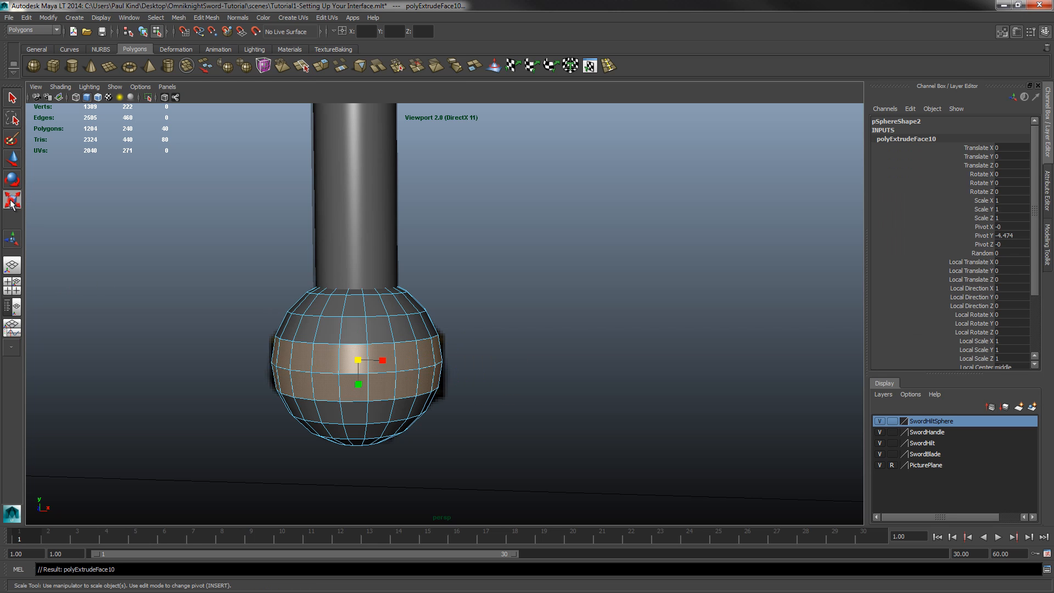
left_click_drag(362, 362, 430, 361, "alt")
key("ctrl+z")
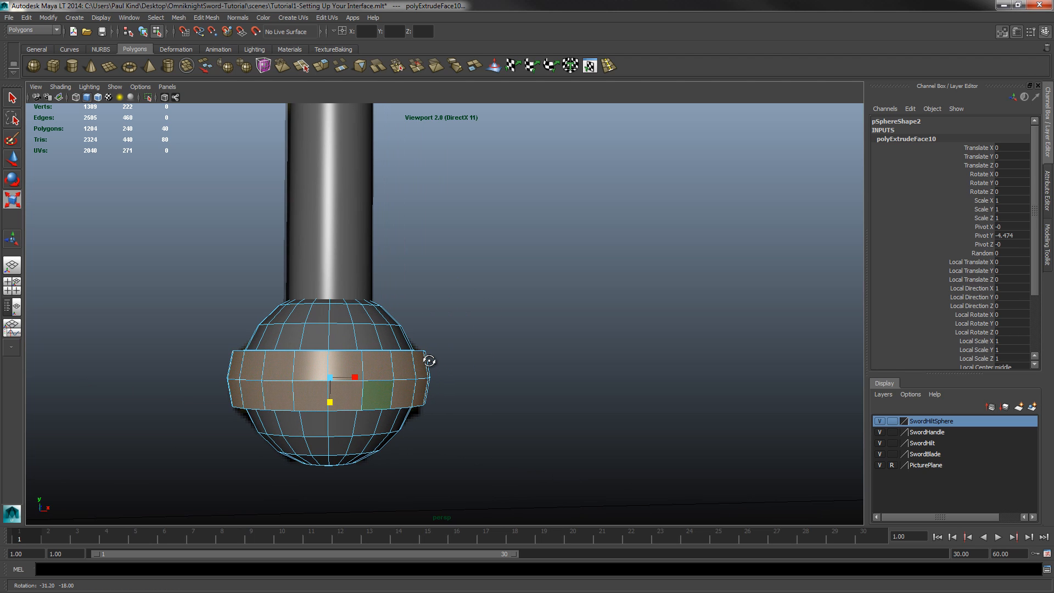
Return the pommel to object mode and examine its shape against the whole sword.
key("space")
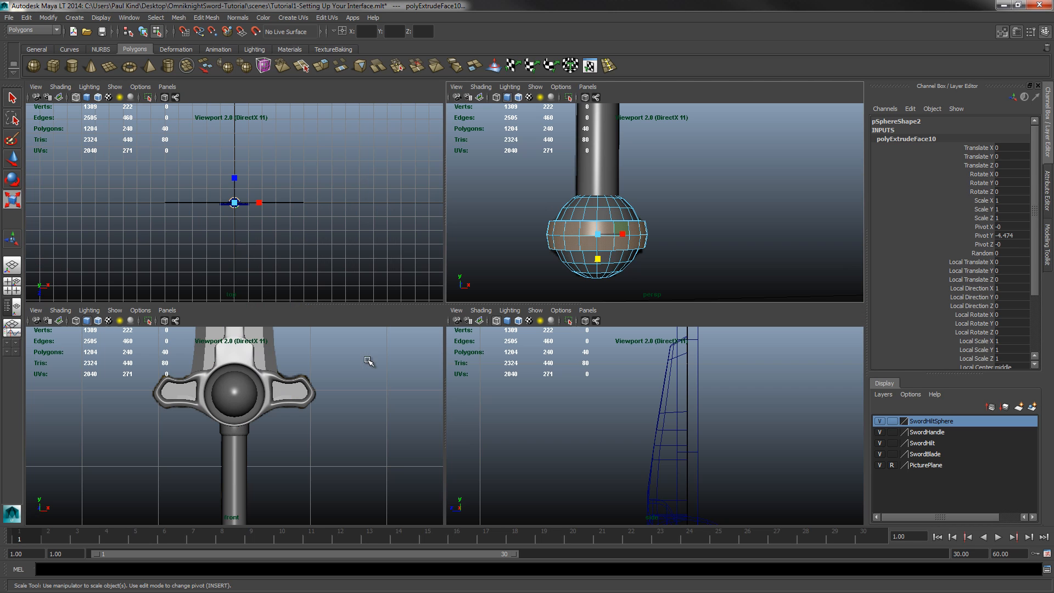
key("space")
scroll(596, 247, "down", 5)
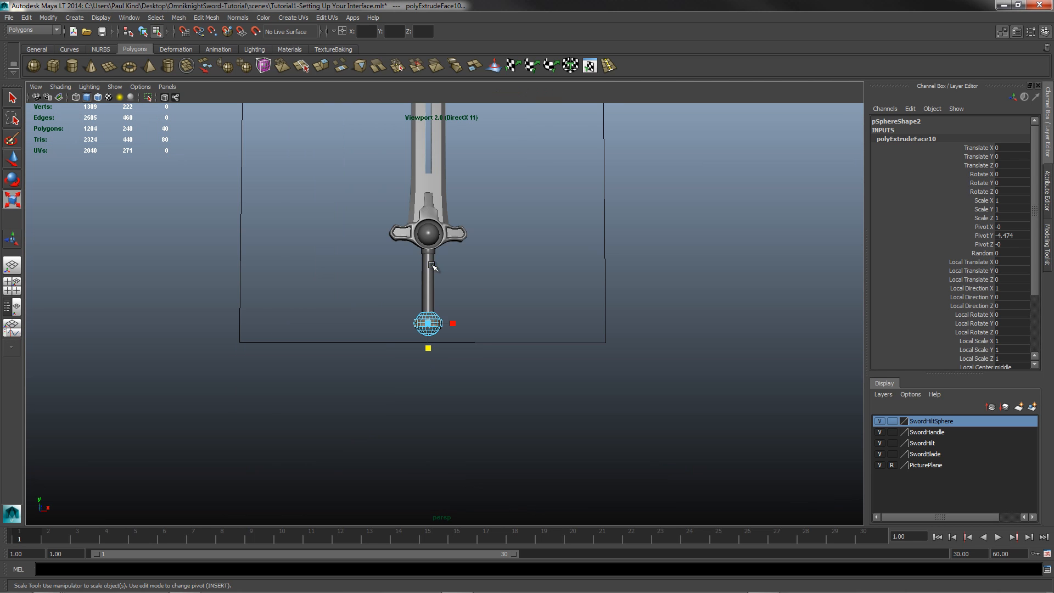
right_click_drag(432, 265, 459, 254)
left_click(488, 299)
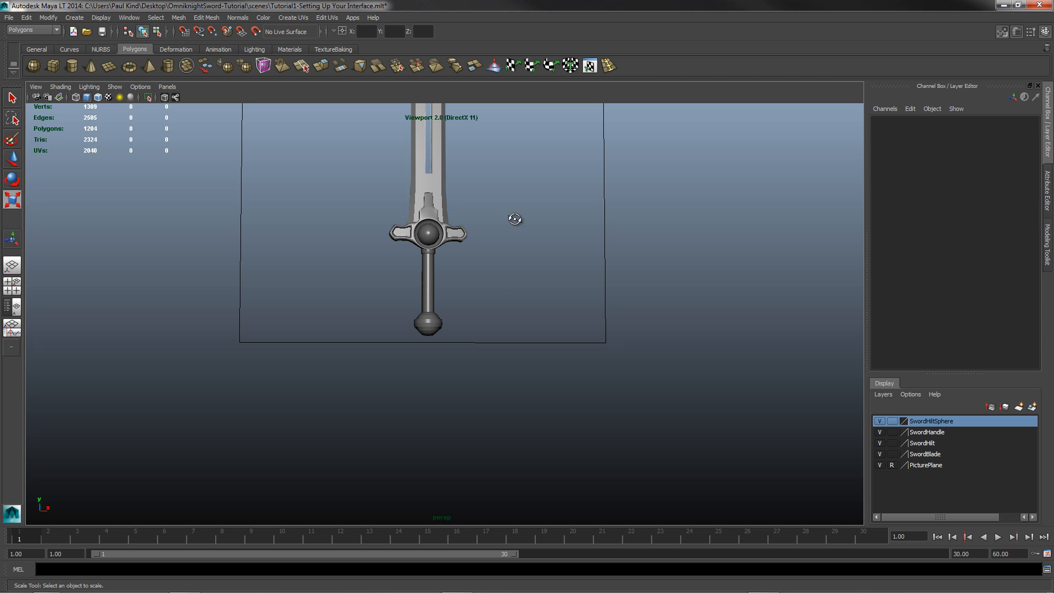
left_click_drag(515, 219, 476, 253, "alt")
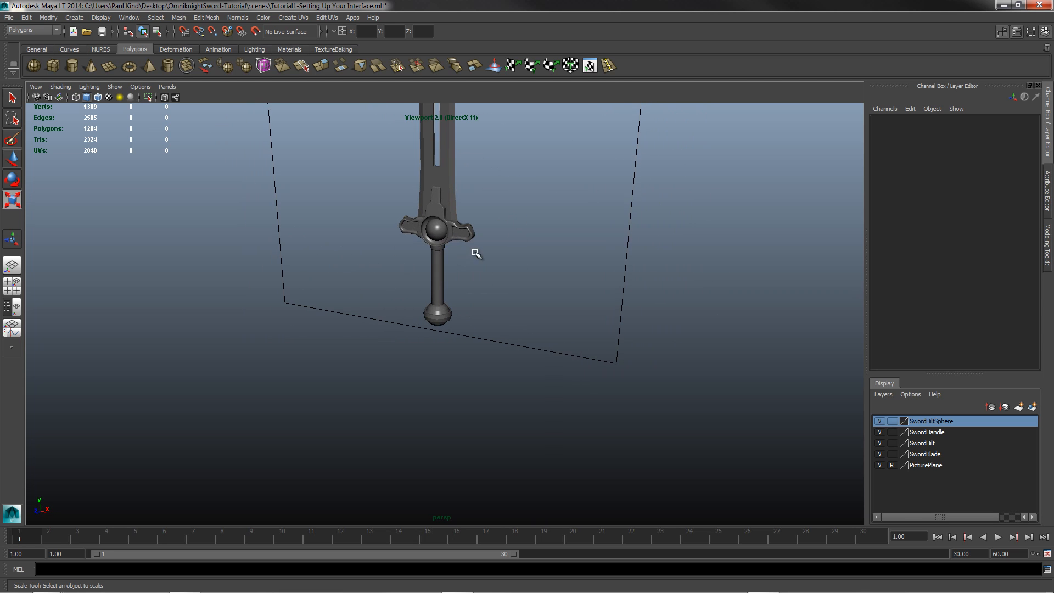
Select all faces of the pommel and apply Soften Edge to smooth its shading.
scroll(439, 329, "up", 8)
mouse_move(387, 334)
left_mouse_down("alt")
mouse_move(456, 344)
mouse_move(372, 333)
left_mouse_up("alt")
right_click_drag(372, 334, 367, 358)
left_click(366, 345)
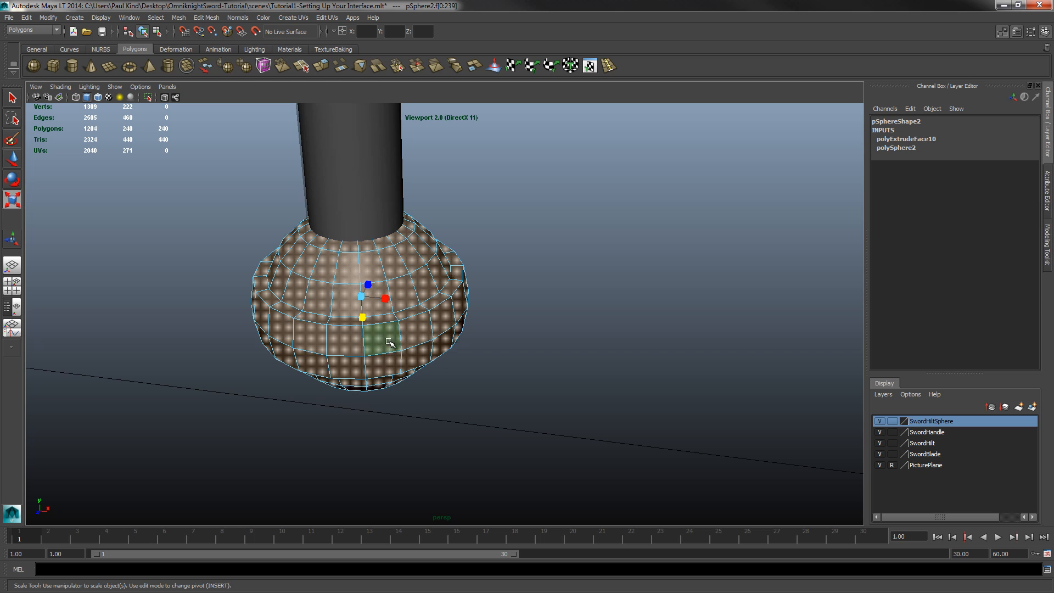
left_click(238, 17)
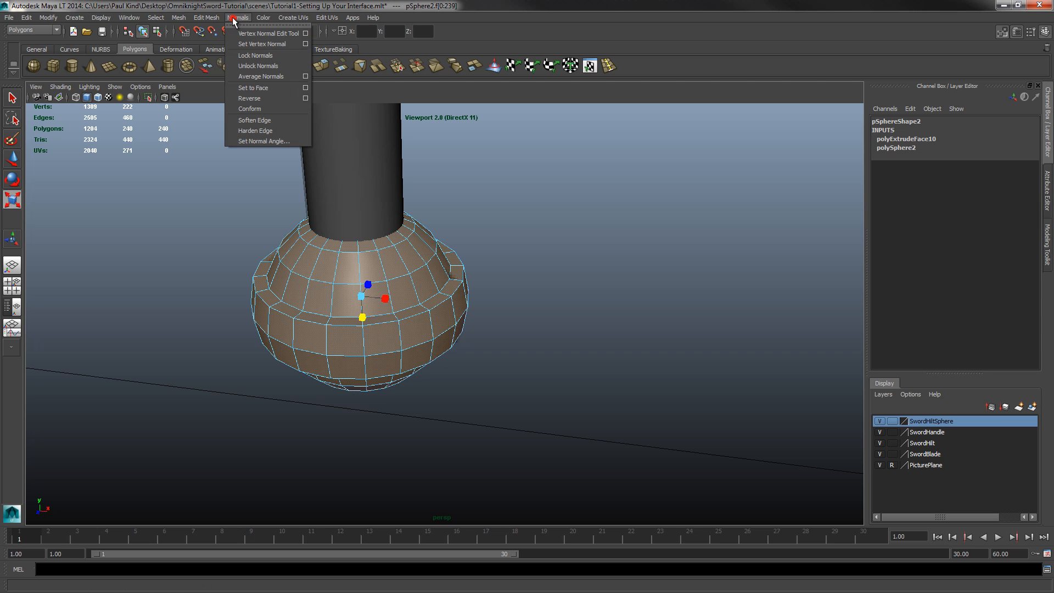
left_click(253, 120)
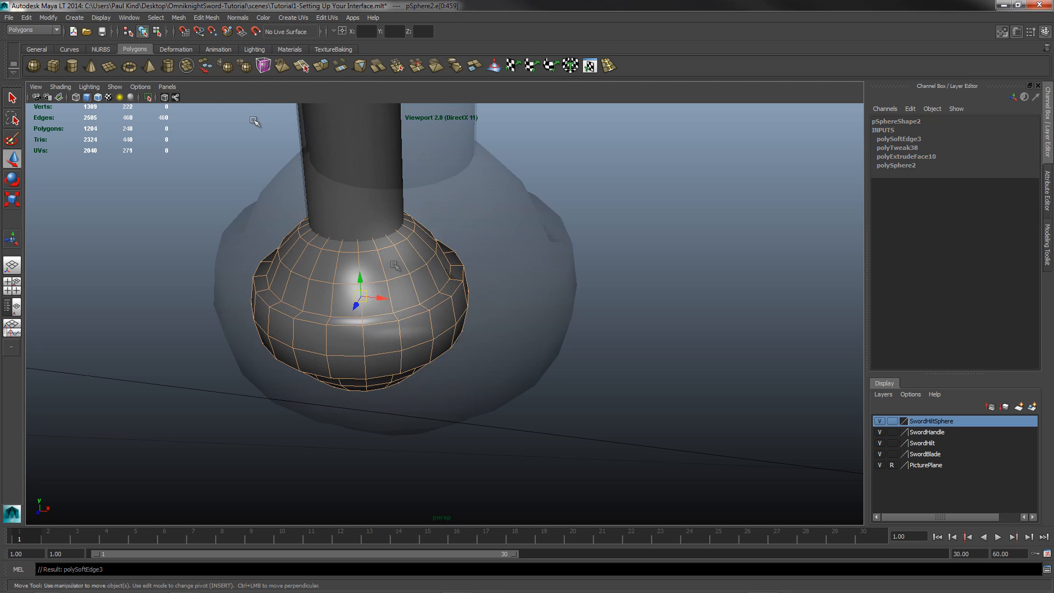
Apply Harden Edge to the edge loops along the upper and lower rims of the pommel's band, and return to object mode.
right_click_drag(393, 265, 392, 242)
double_click(393, 327)
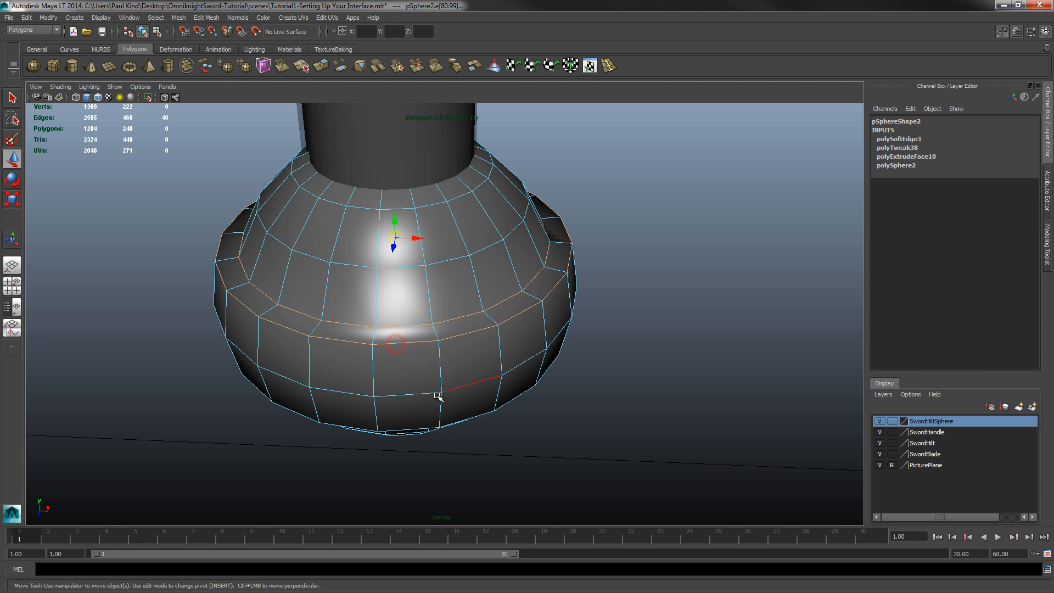
left_click_drag(438, 397, 423, 326, "alt")
middle_click_drag(403, 443, 403, 434, "alt")
left_click_drag(403, 434, 447, 265, "alt")
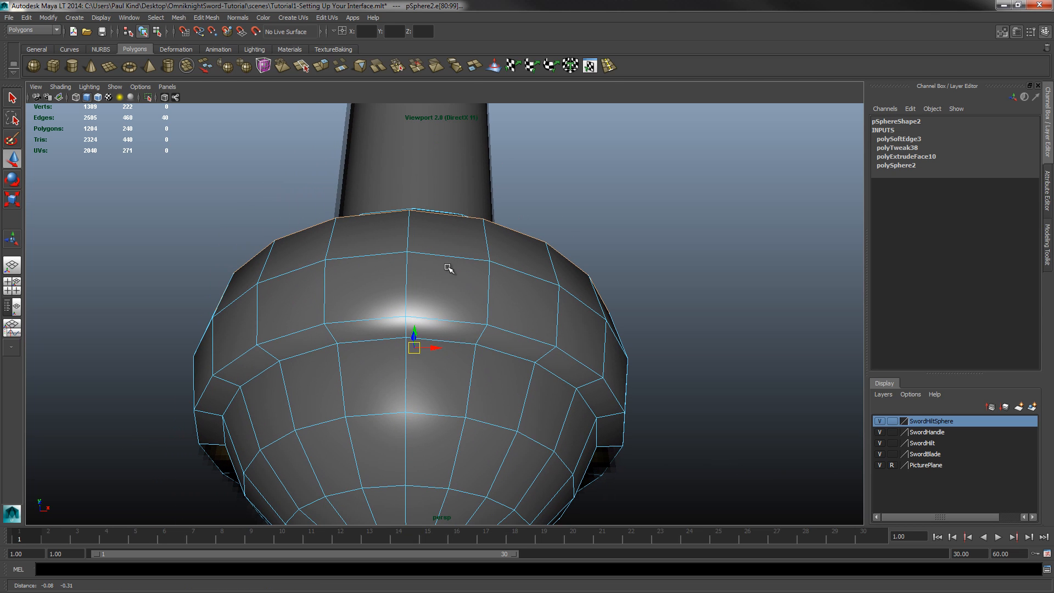
double_click(426, 317, "shift")
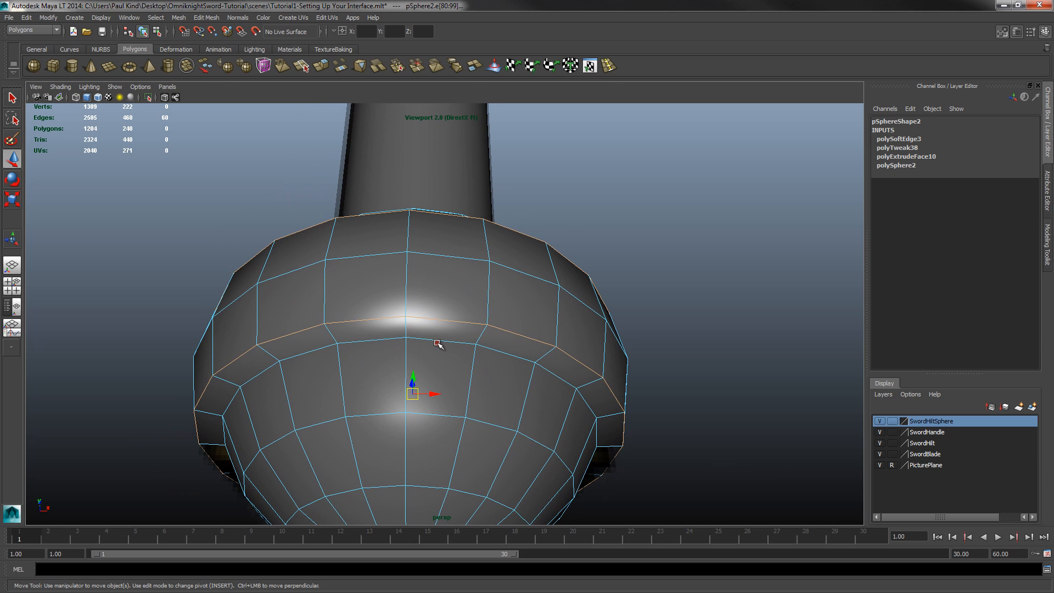
double_click(438, 342, "shift")
mouse_move(471, 354)
left_mouse_down("alt")
mouse_move(461, 325)
mouse_move(491, 374)
mouse_move(460, 367)
left_mouse_up("alt")
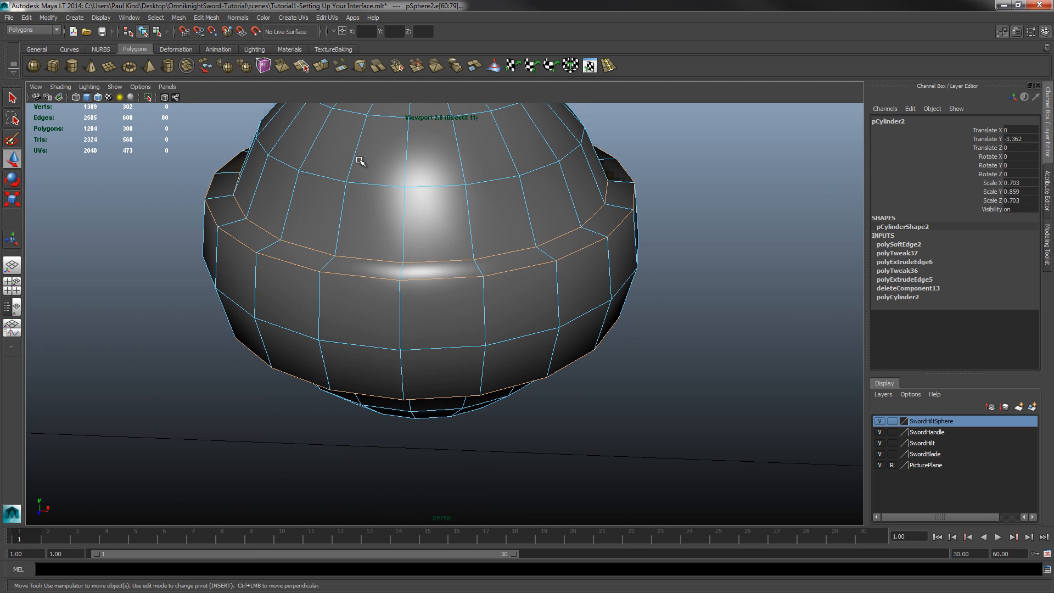
left_click(238, 18)
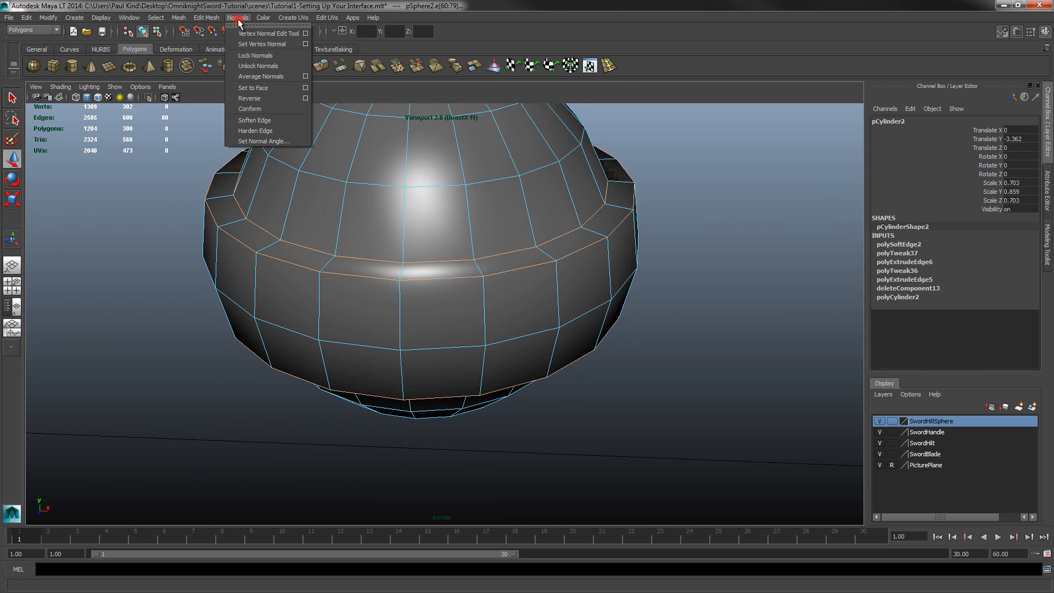
left_click(255, 130)
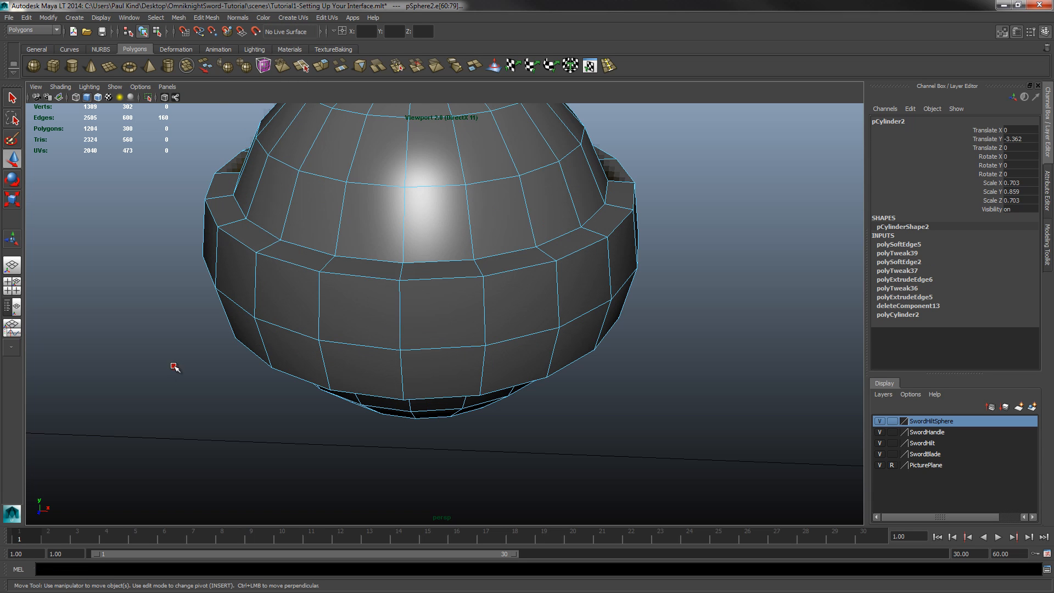
left_click(171, 364)
right_click_drag(348, 273, 393, 257)
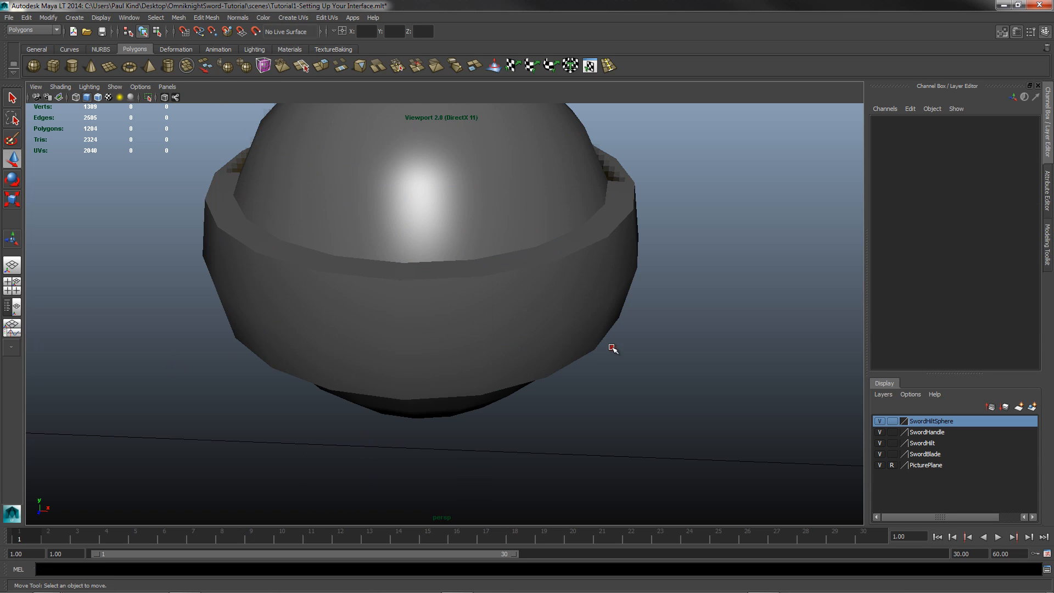
Select all faces of the handle cylinder and apply Soften Edge to smooth its shading.
scroll(498, 274, "down", 12)
left_click_drag(459, 284, 460, 231, "alt")
scroll(456, 235, "up", 7)
middle_click_drag(457, 156, 435, 359, "alt")
left_click(420, 306)
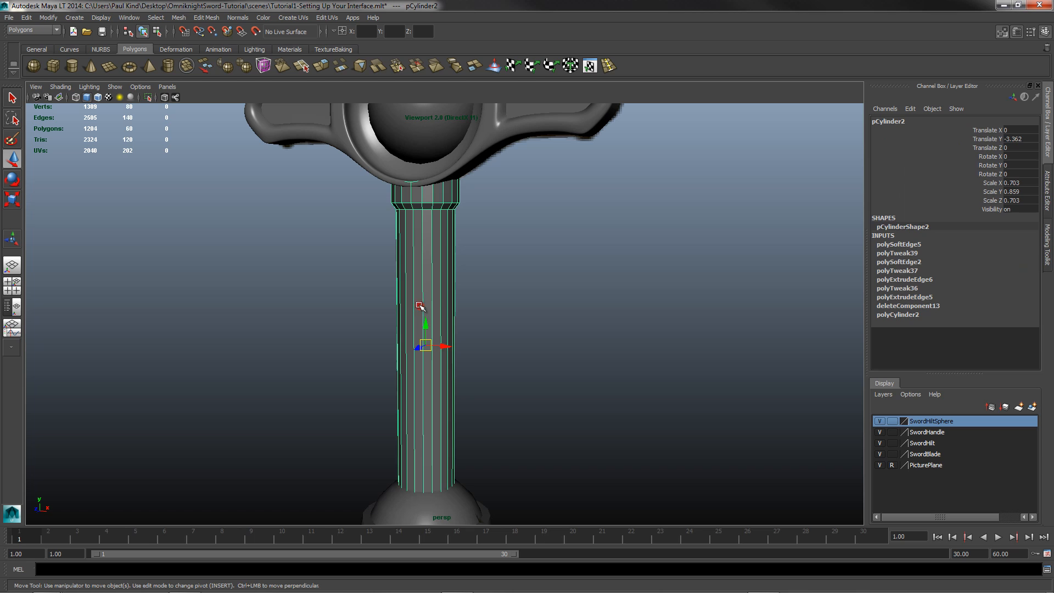
right_click(424, 272)
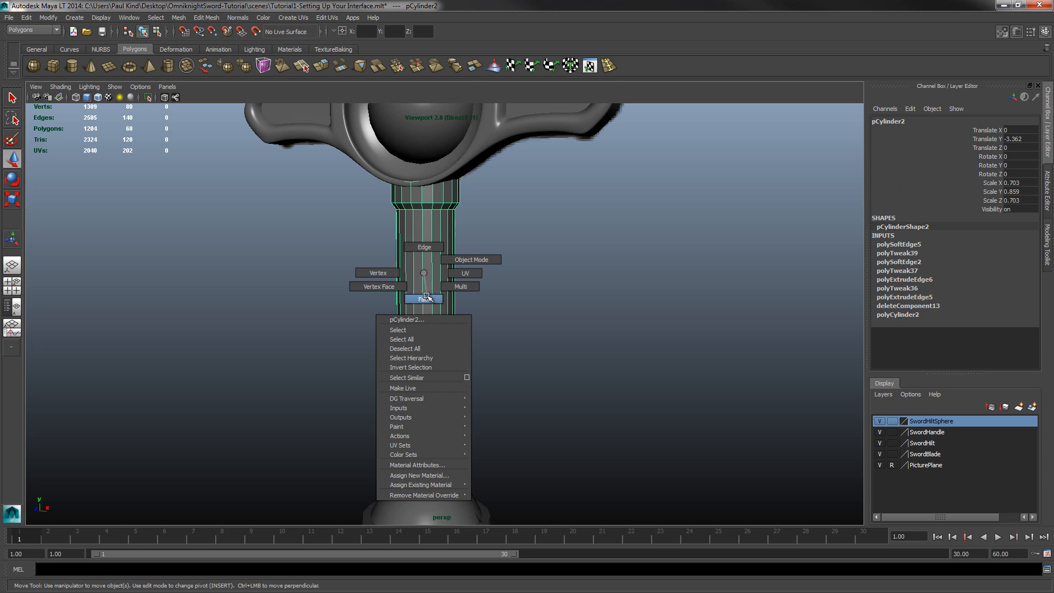
right_click_drag(426, 297, 427, 298)
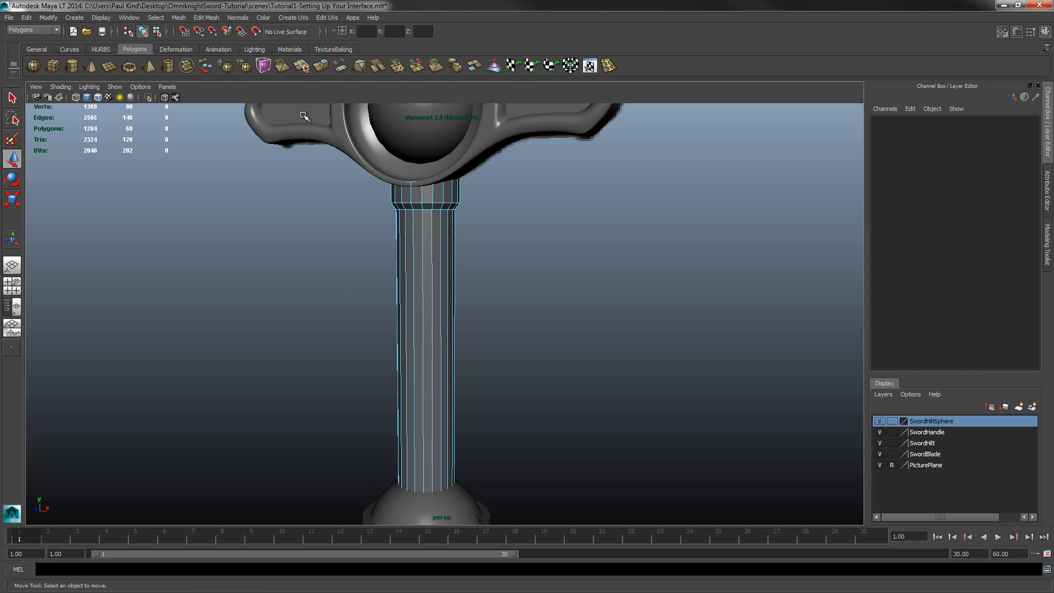
left_click_drag(285, 165, 619, 438)
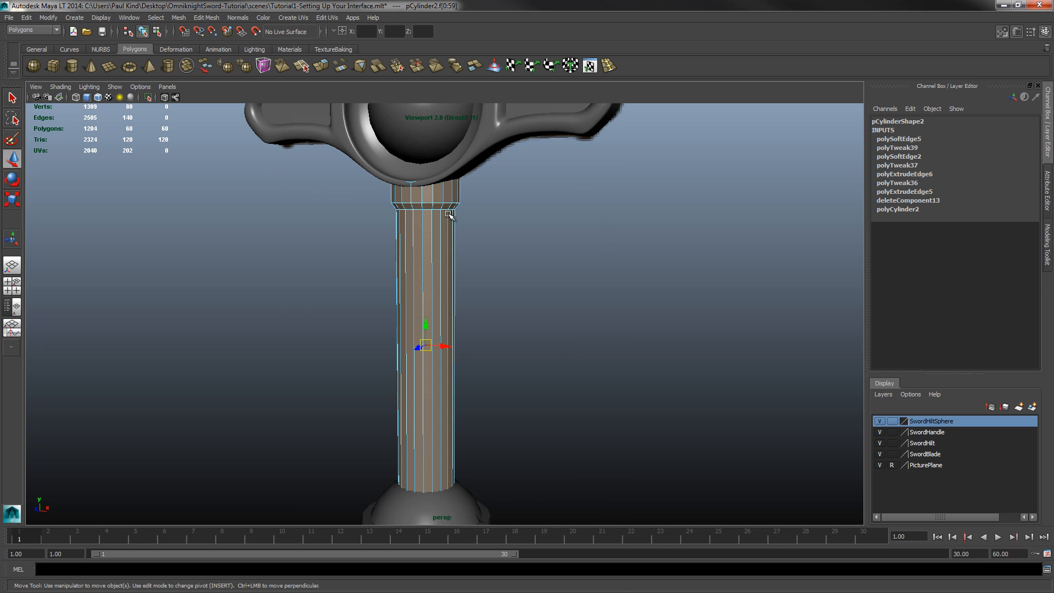
right_click_drag(400, 283, 400, 283)
left_click(238, 18)
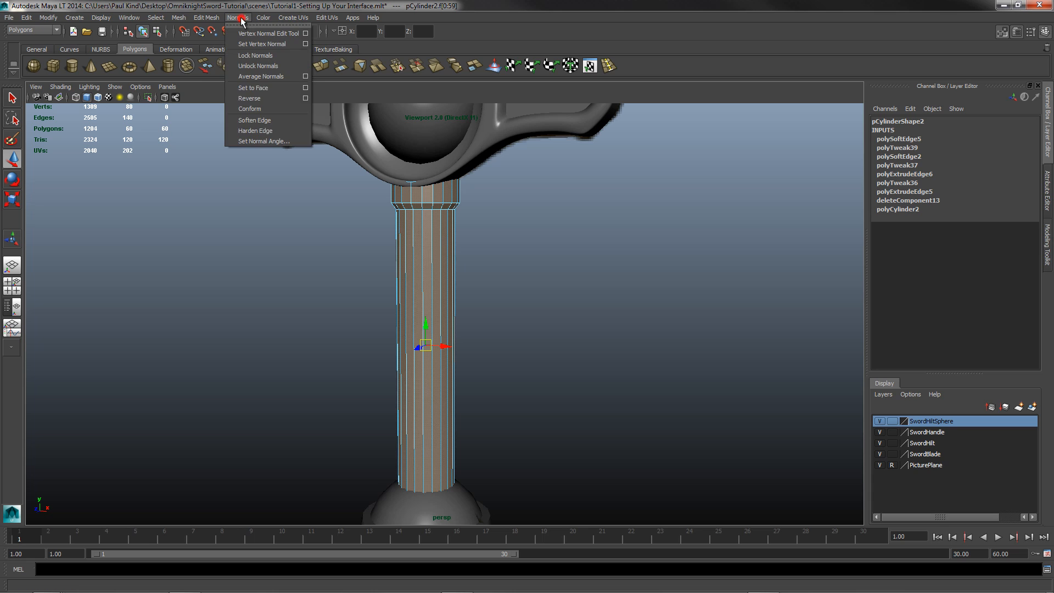
left_click(241, 124)
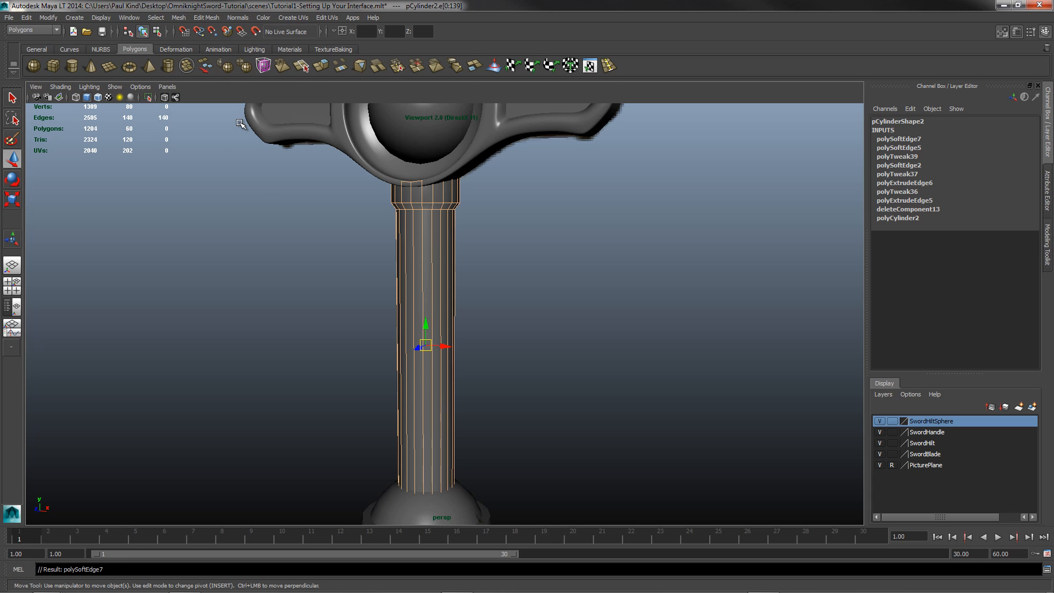
Select the two edge loops bounding the collar's sloped underside on the handle and apply Harden Edge.
right_click_drag(426, 210, 430, 184)
left_click(528, 245)
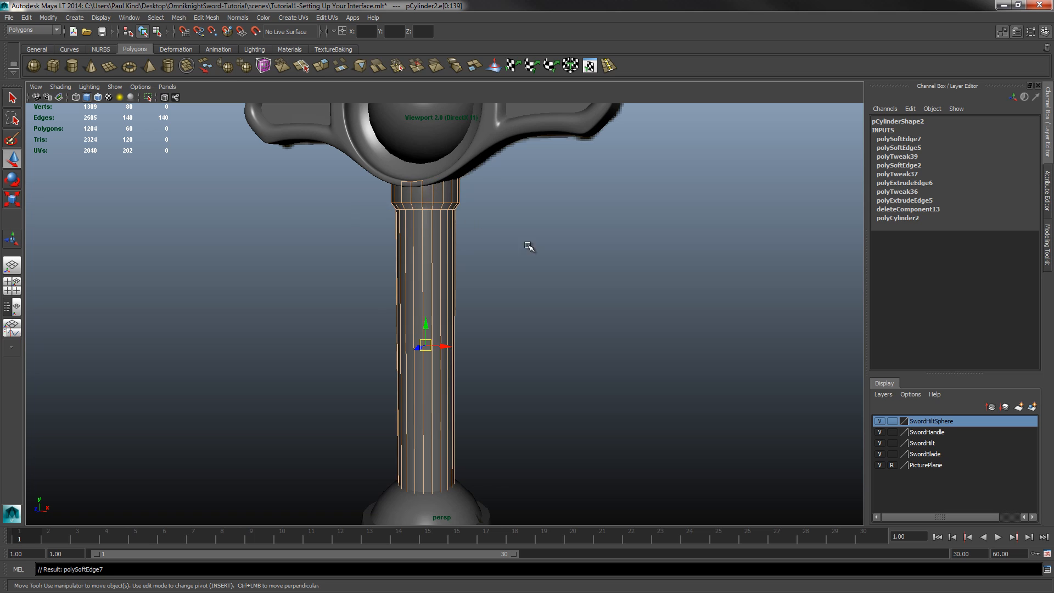
double_click(440, 201)
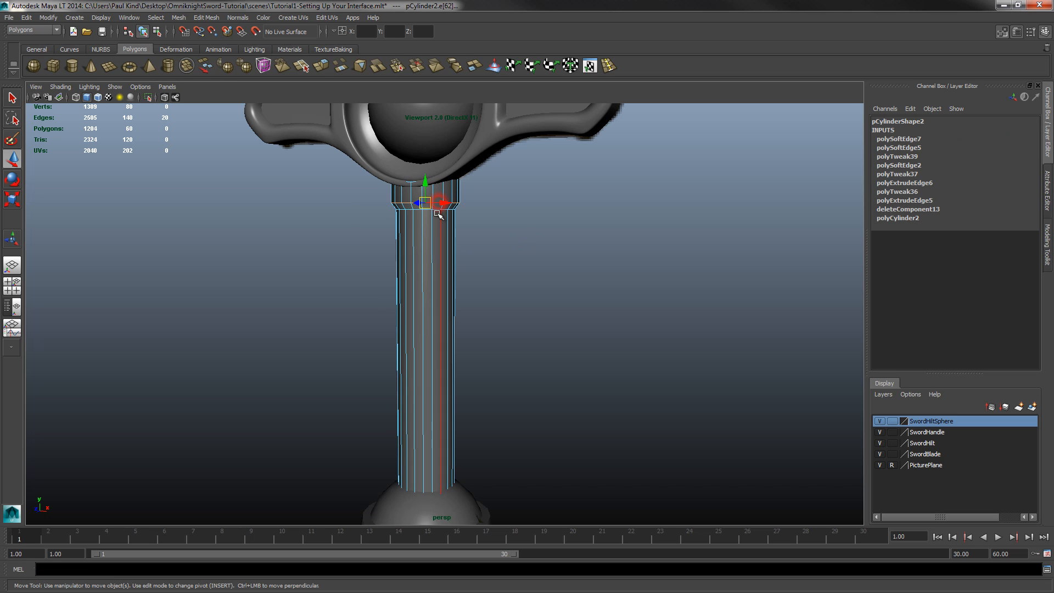
double_click(444, 207, "shift")
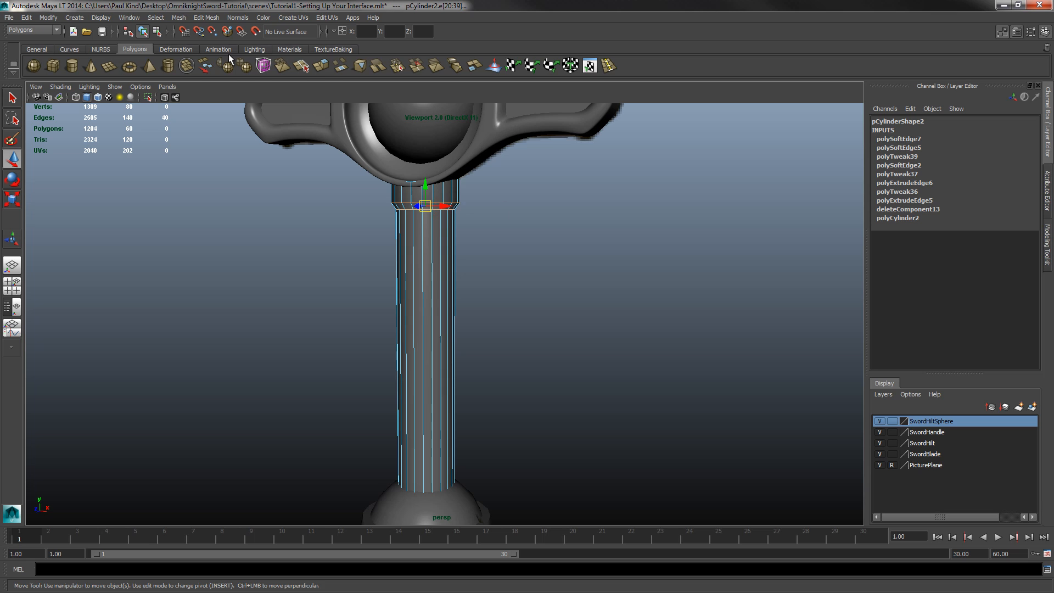
left_click(239, 18)
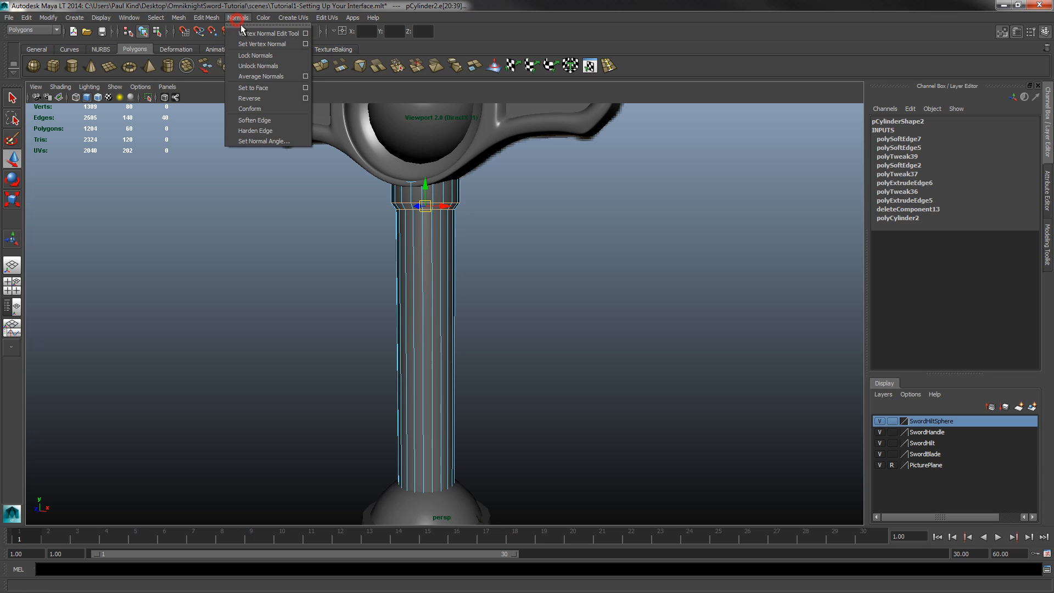
left_click(255, 132)
left_click(541, 237)
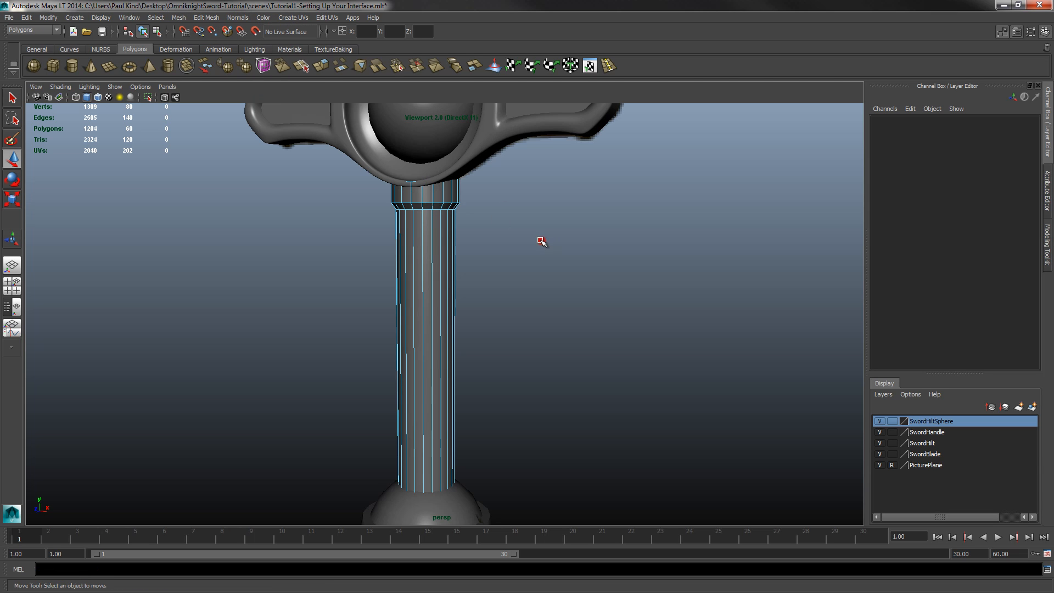
Return the handle from edge editing to object mode.
right_click_drag(422, 280, 497, 274)
scroll(414, 292, "down", 6)
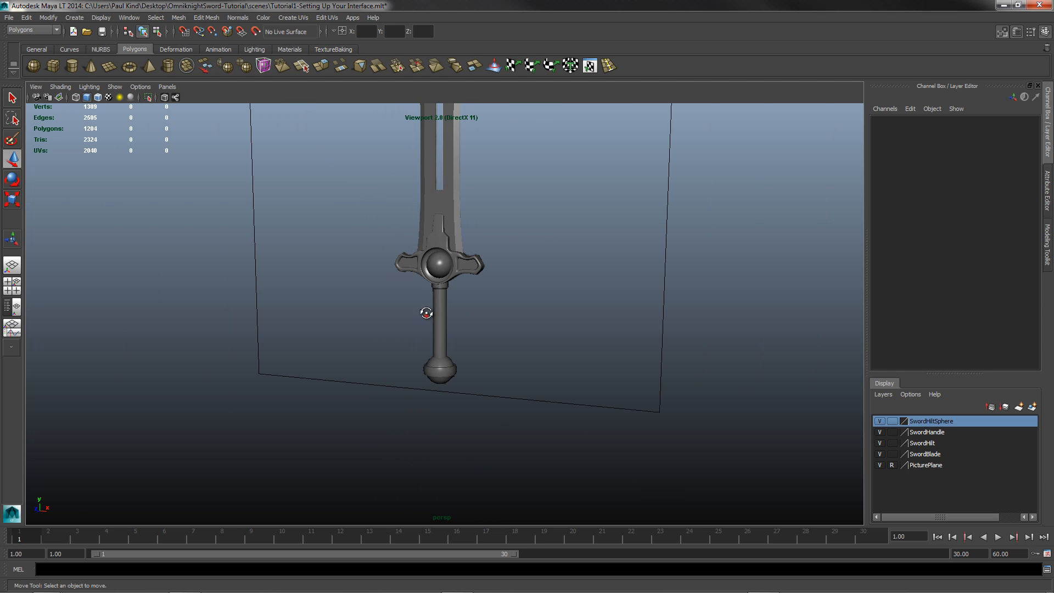
left_click_drag(426, 308, 390, 305, "alt")
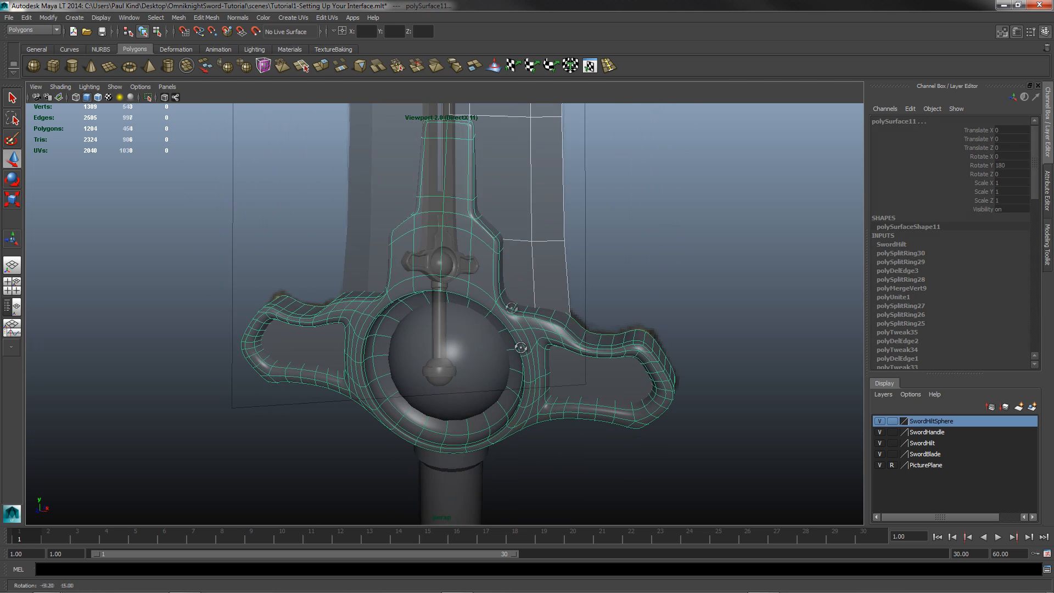
mouse_move(521, 348)
left_mouse_down("alt")
mouse_move(542, 346)
mouse_move(526, 335)
left_mouse_up("alt")
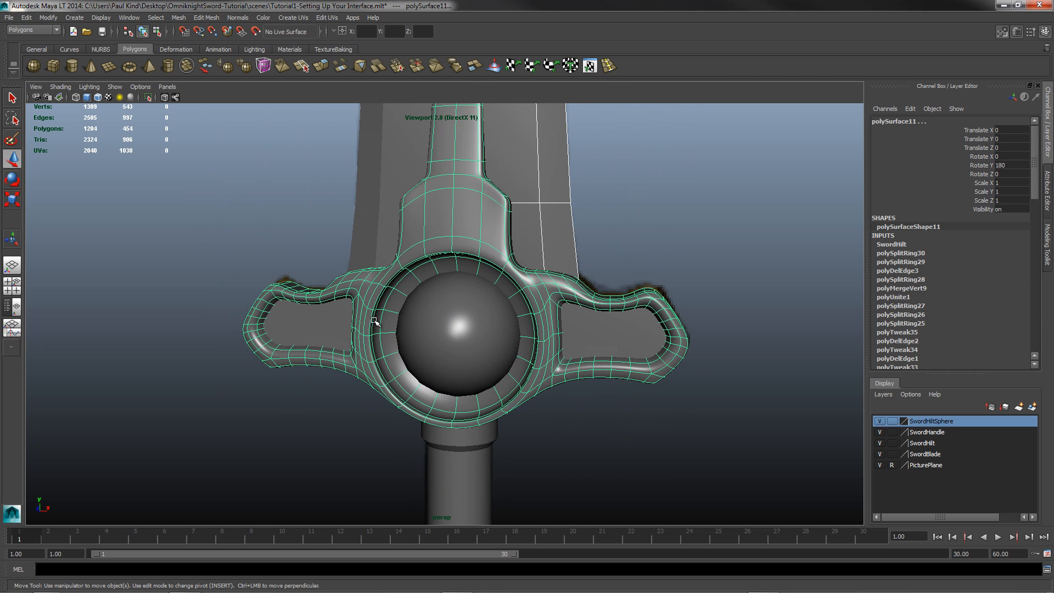
Select the hilt body with both side inlay pieces and combine them into a single mesh.
left_click(328, 322)
left_click(370, 311)
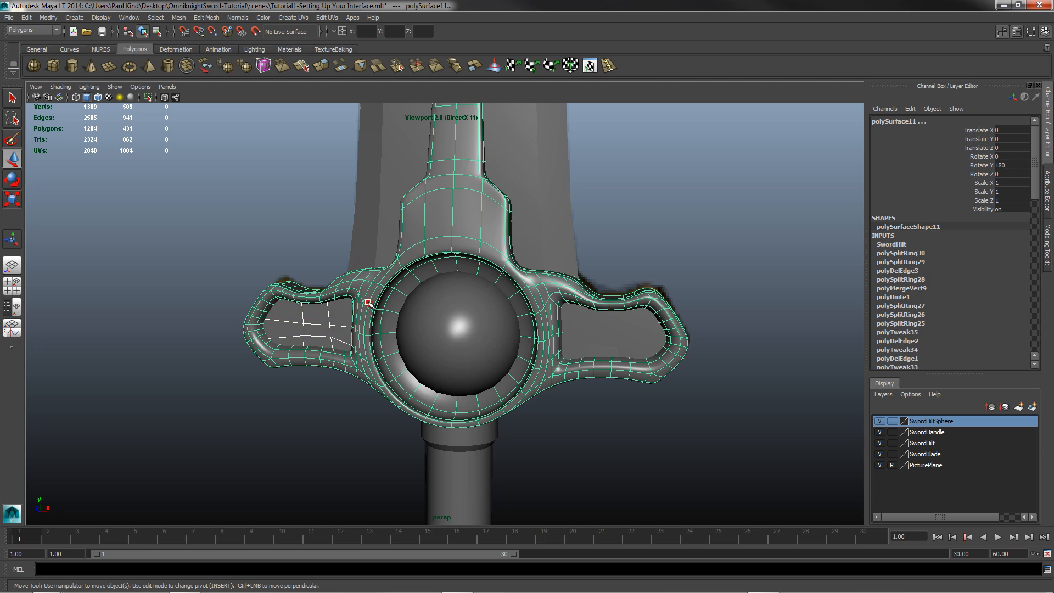
left_click(607, 327, "shift")
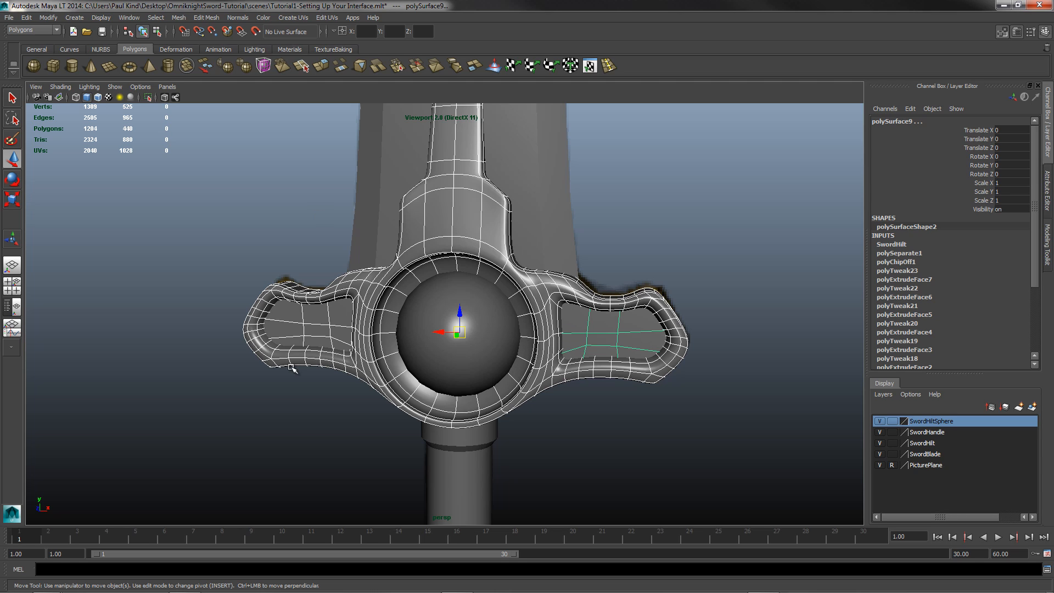
left_click(332, 437)
left_click(328, 325)
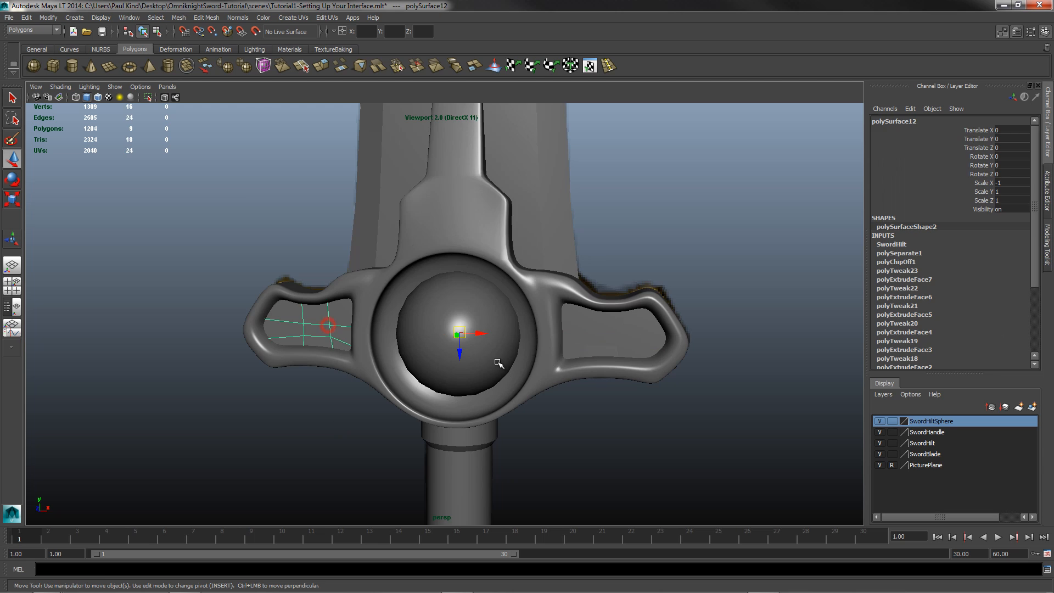
left_click(595, 335, "shift")
left_click(477, 224, "shift")
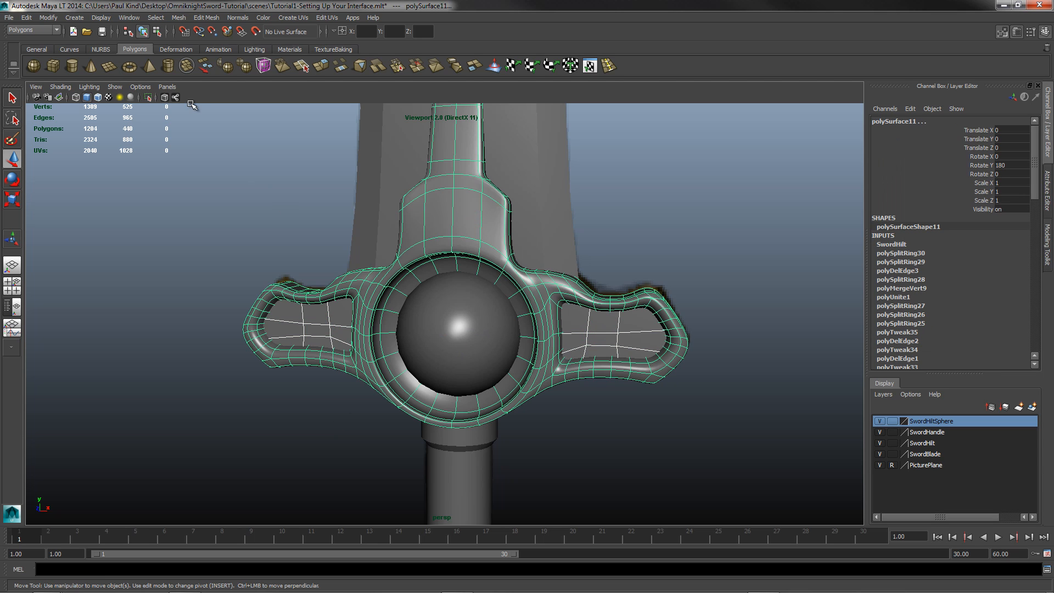
left_click(181, 18)
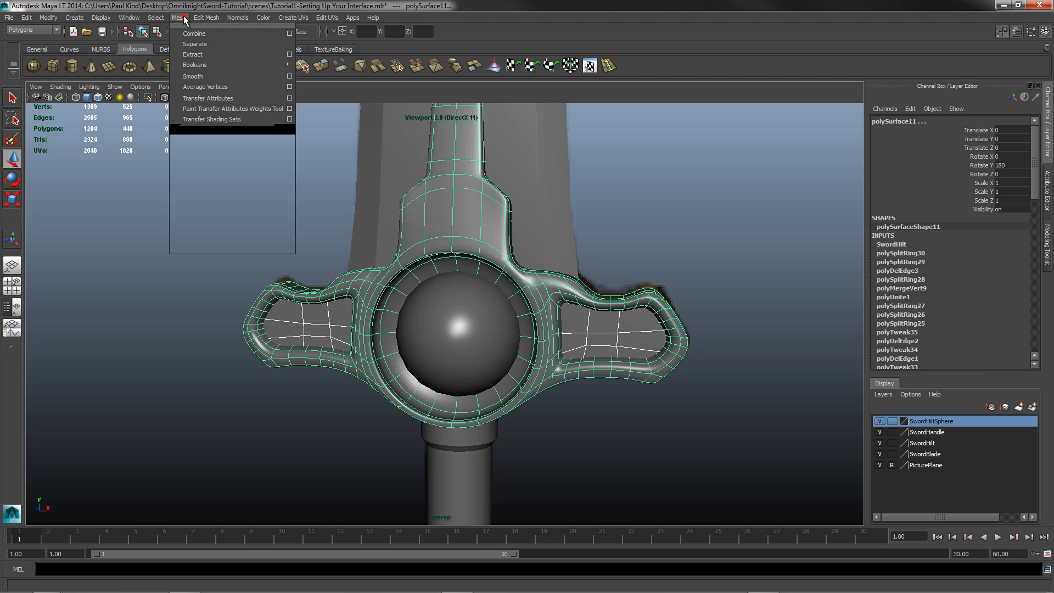
left_click(194, 34)
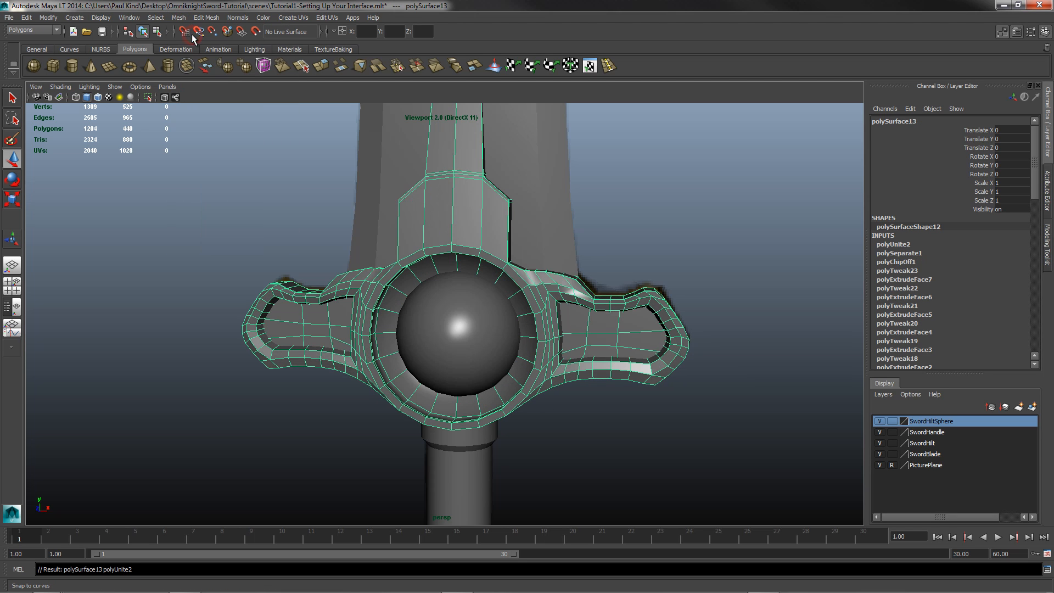
Reselect the combined hilt mesh and display it with smooth mesh preview.
left_click(678, 228)
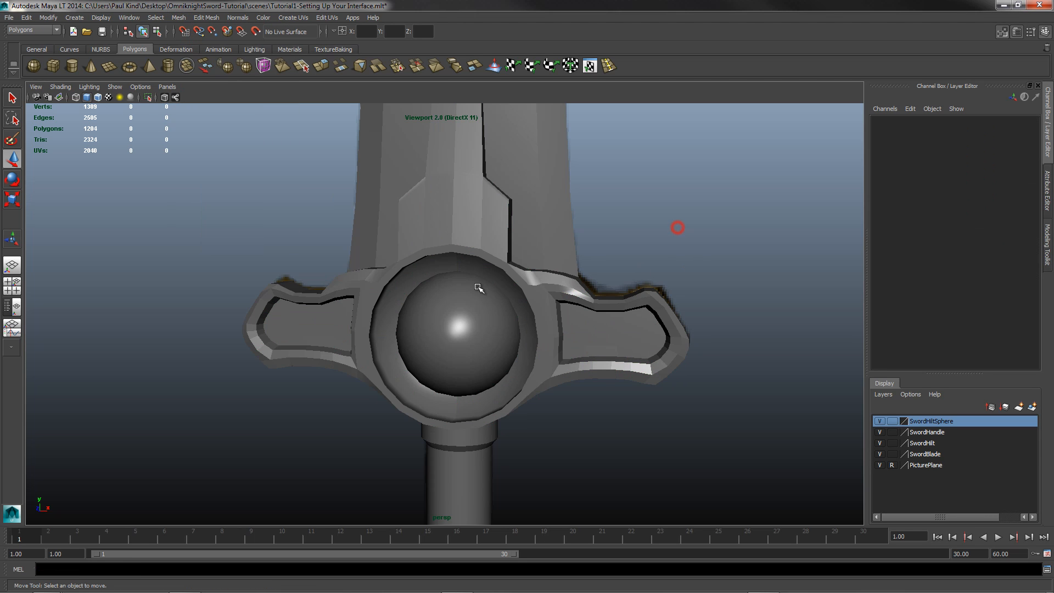
left_click(456, 241)
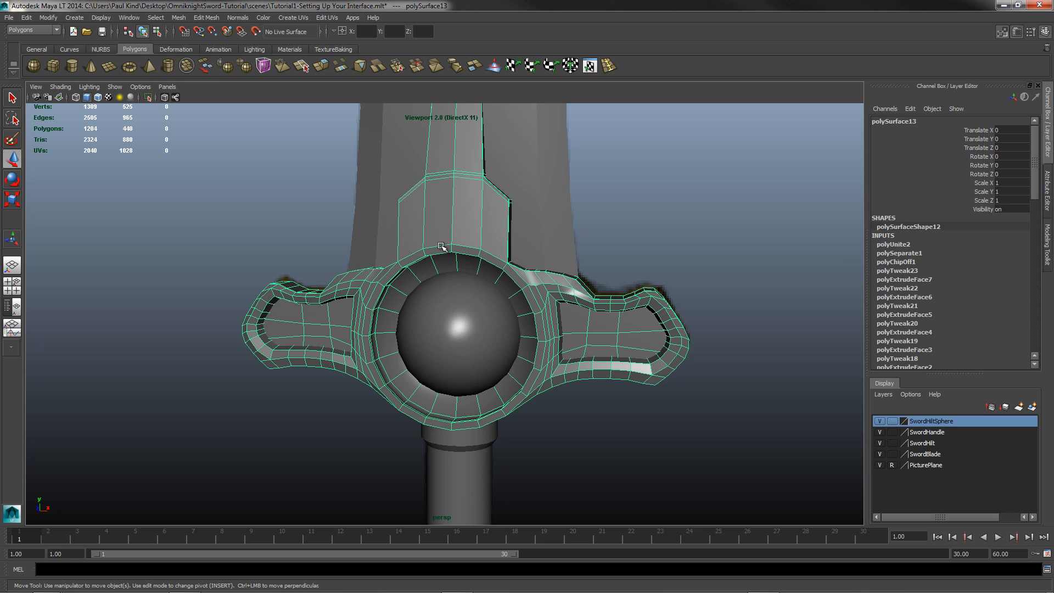
key("3")
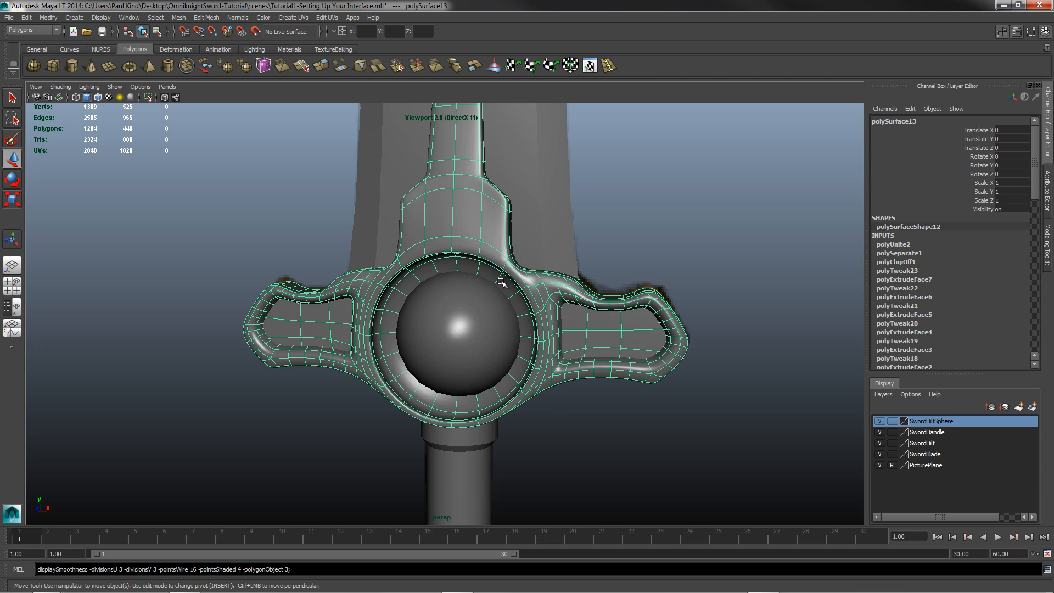
left_click_drag(491, 268, 565, 309, "alt")
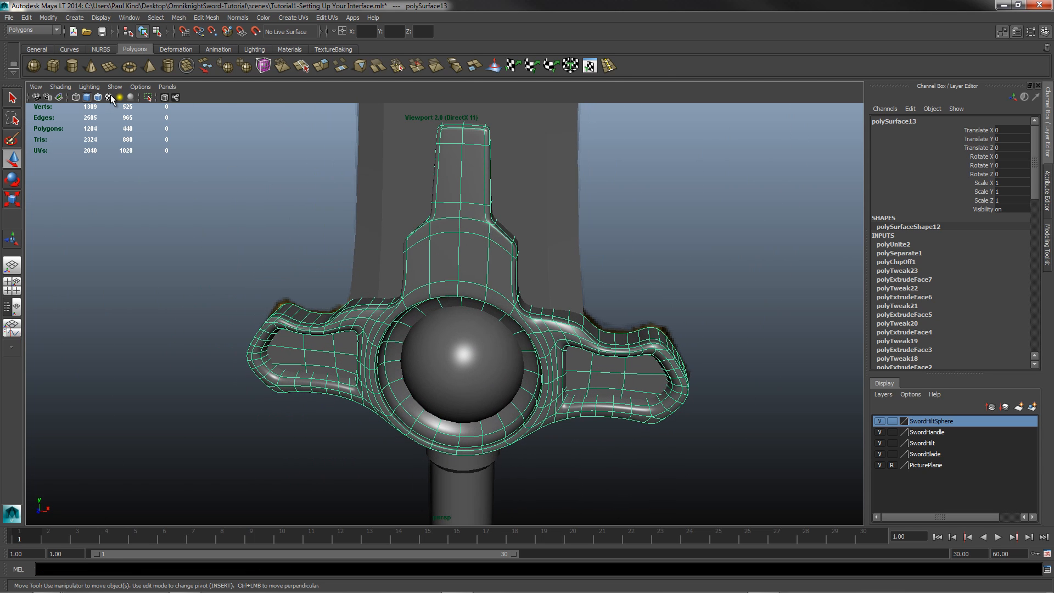
Create a mirrored instance of the hilt with Duplicate Special, using a scale of 1, 1, -1.
left_click(25, 18)
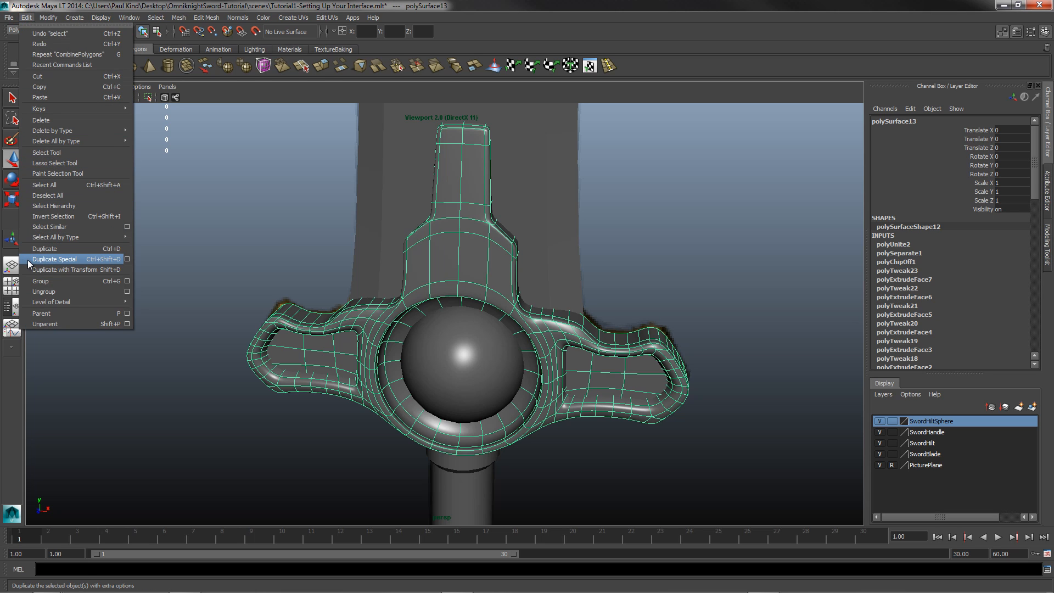
left_click(127, 259)
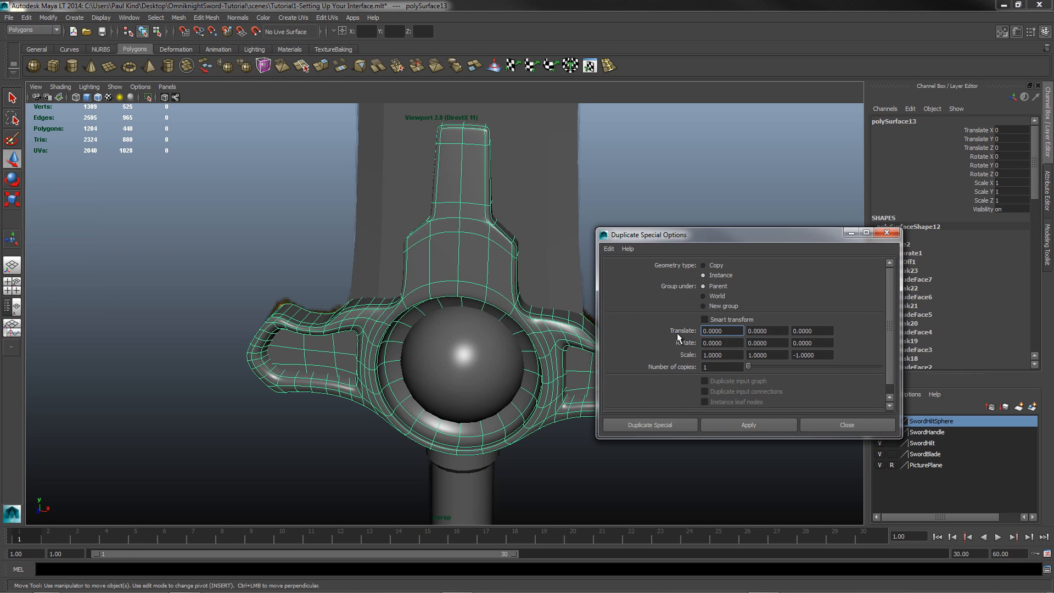
left_click(733, 357)
left_click(777, 356)
left_click(818, 354)
left_click(739, 424)
left_click(838, 423)
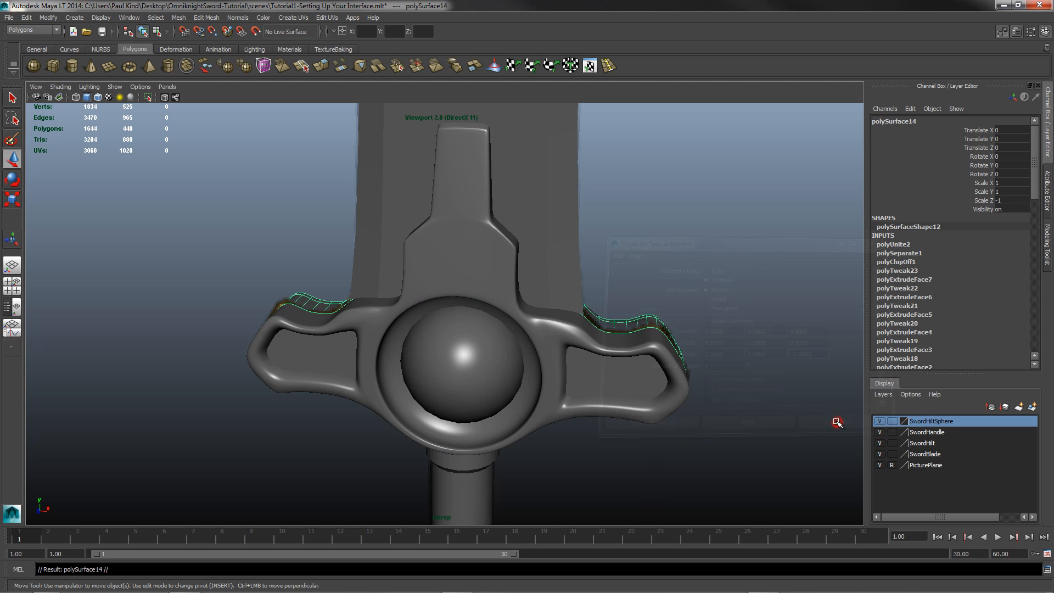
Hide the SwordHiltSphere, SwordHandle and SwordBlade layers, keeping the hilt and the reference image displayed.
left_click_drag(675, 360, 544, 341, "alt")
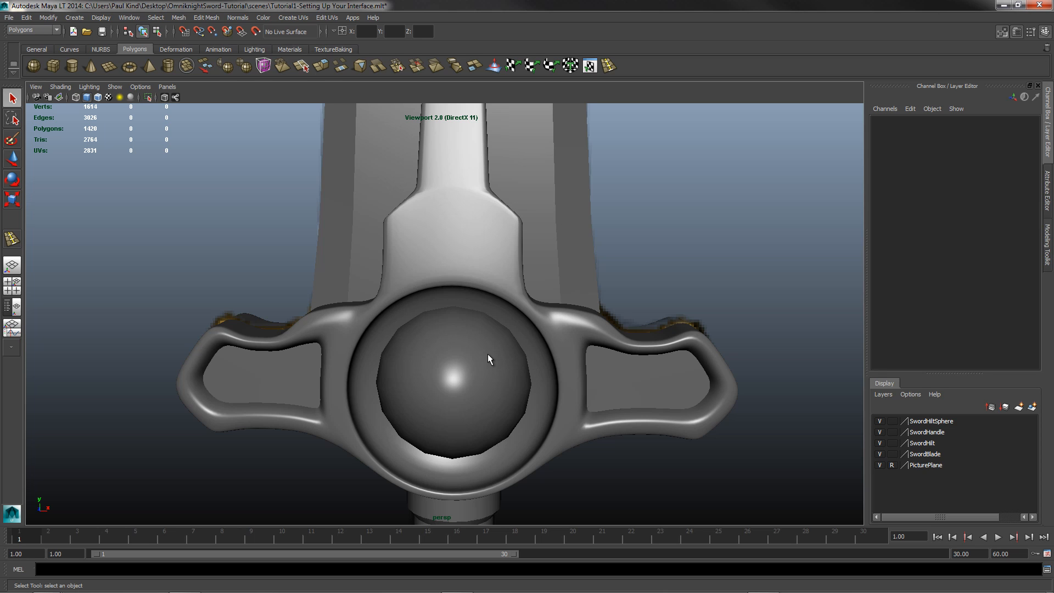
scroll(487, 354, "down", 3)
mouse_move(488, 354)
left_mouse_down("alt")
mouse_move(485, 391)
mouse_move(469, 357)
mouse_move(495, 334)
left_mouse_up("alt")
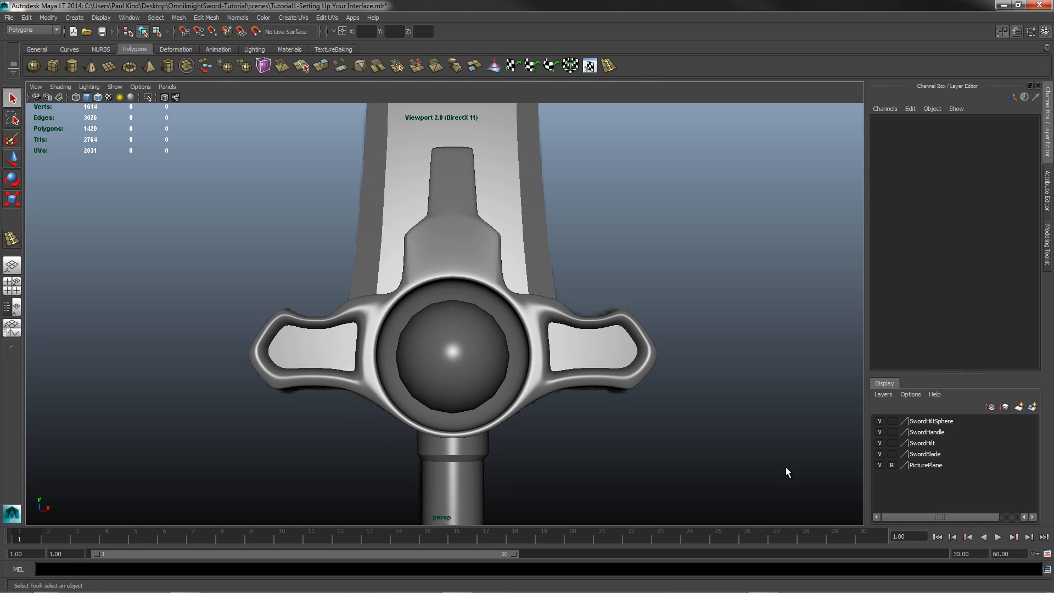
left_click(880, 421)
left_click(881, 421)
left_click(880, 421)
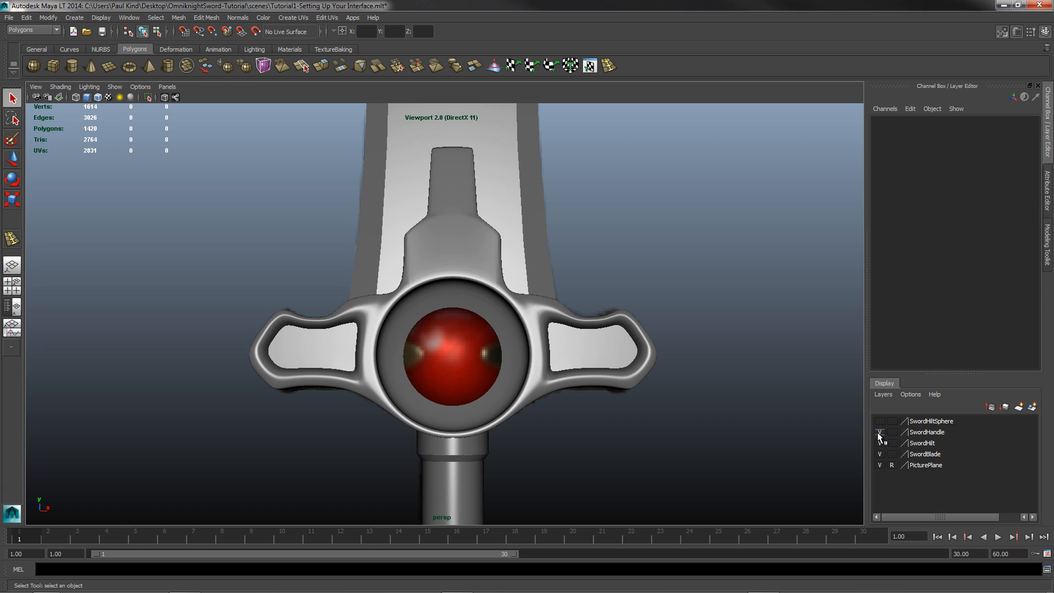
left_click(879, 432)
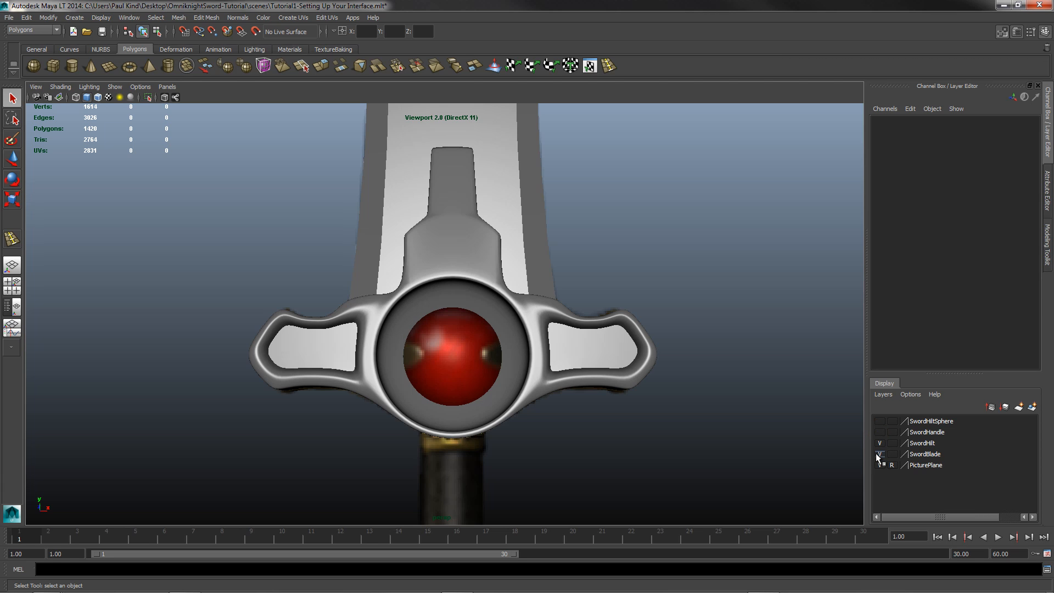
left_click(879, 455)
scroll(526, 405, "down", 8)
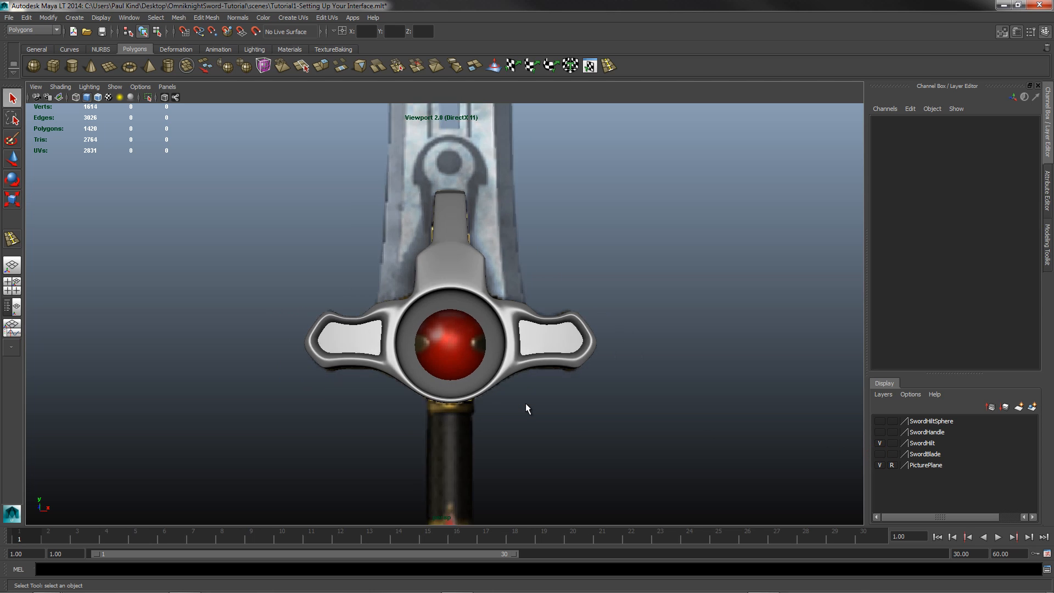
Create a polygon cylinder beside the sword, about 0.552 in radius and 1.398 high, with 16 axis subdivisions.
left_click_drag(523, 294, 493, 339, "alt")
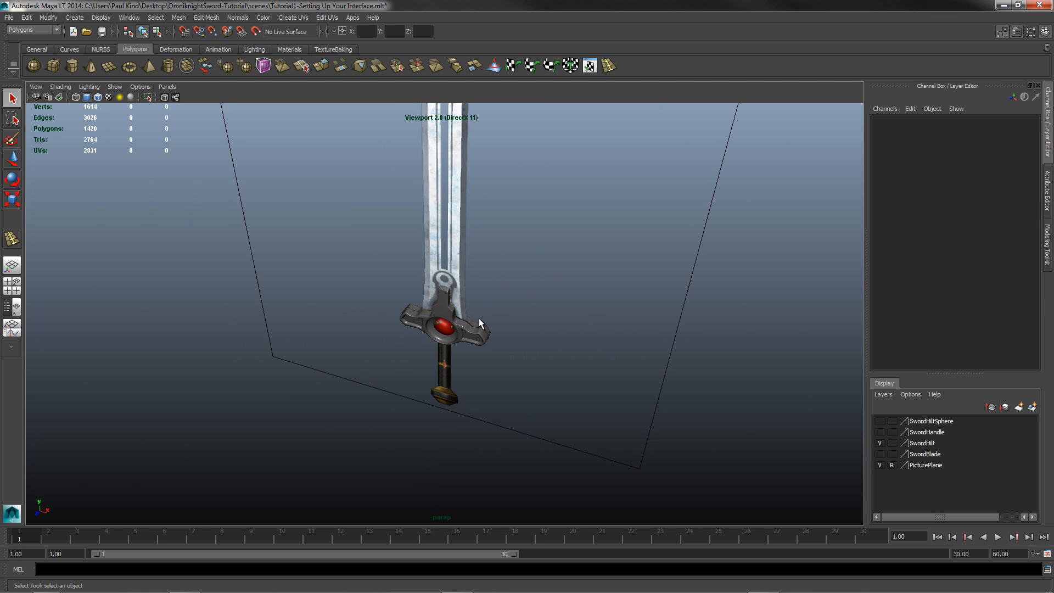
left_click(77, 68)
left_click_drag(265, 439, 293, 363)
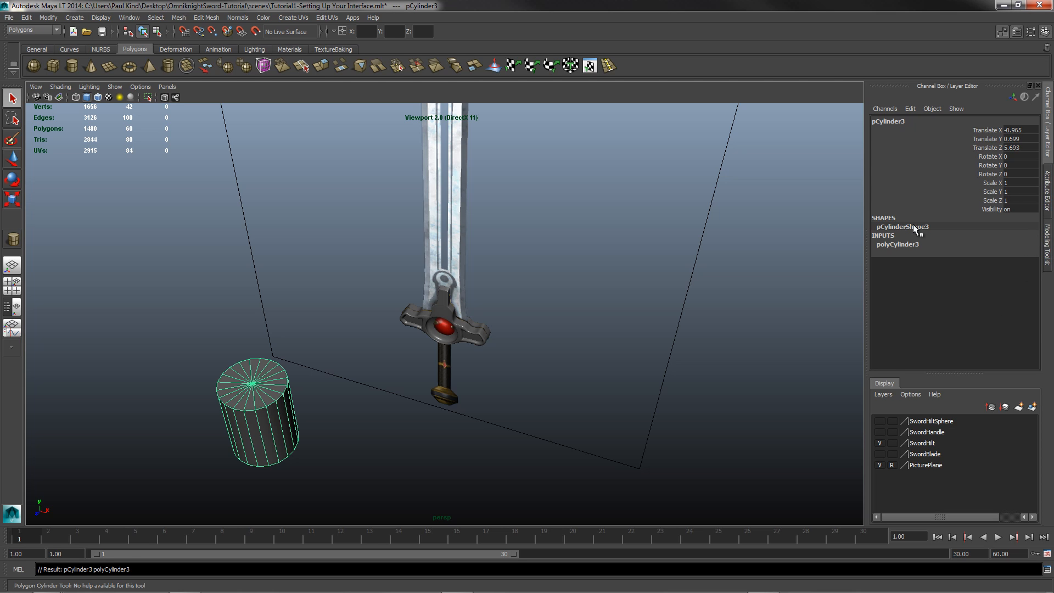
left_click(898, 245)
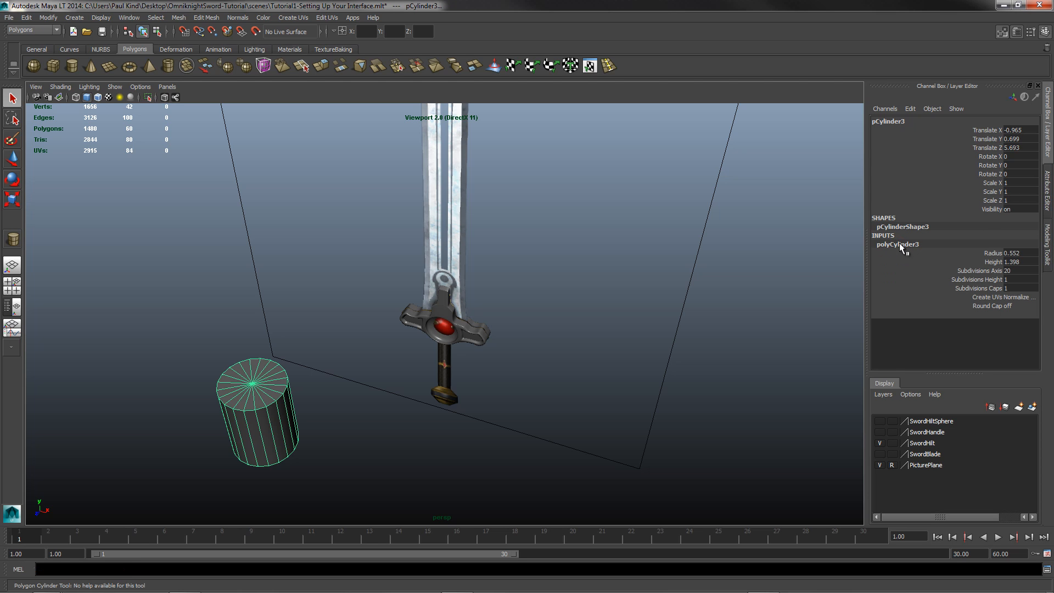
left_click(1018, 270)
key("Tab")
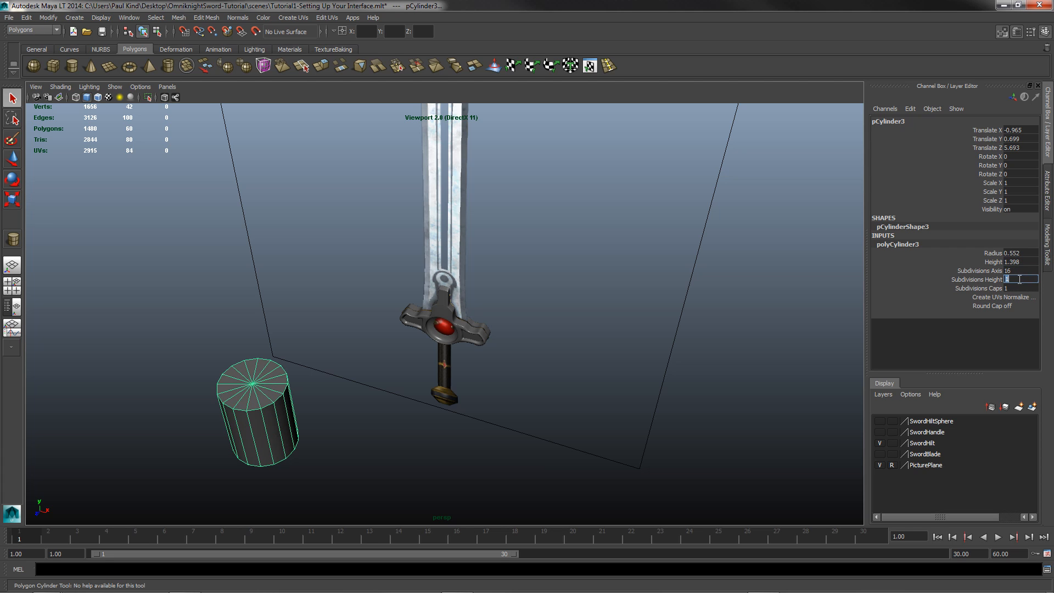
Rotate the cylinder 90 degrees about X and set its translation to 0 on all three axes.
left_click(12, 179)
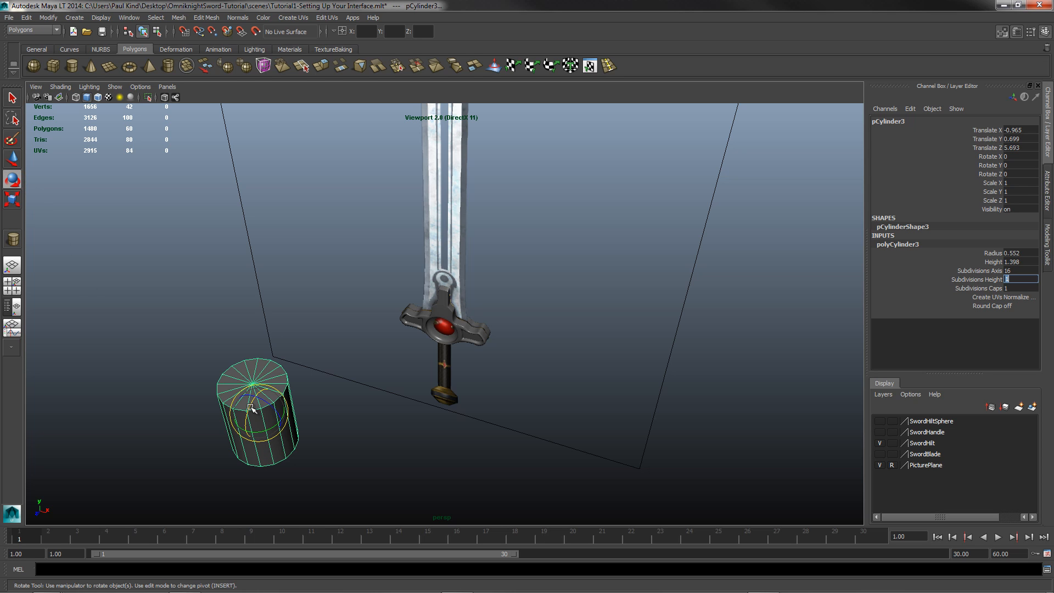
left_click_drag(255, 424, 239, 474)
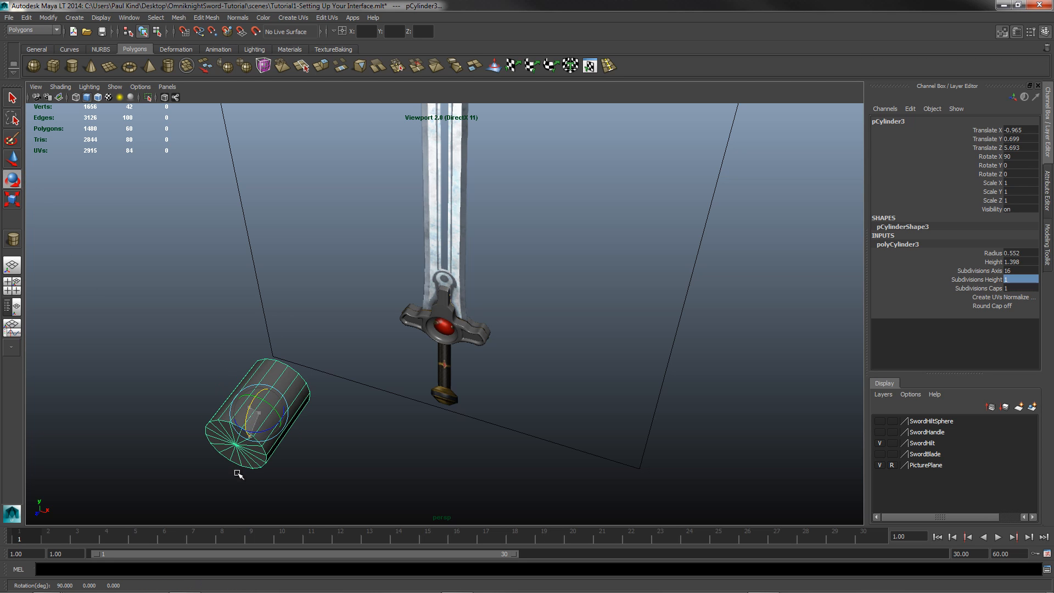
left_click(20, 159)
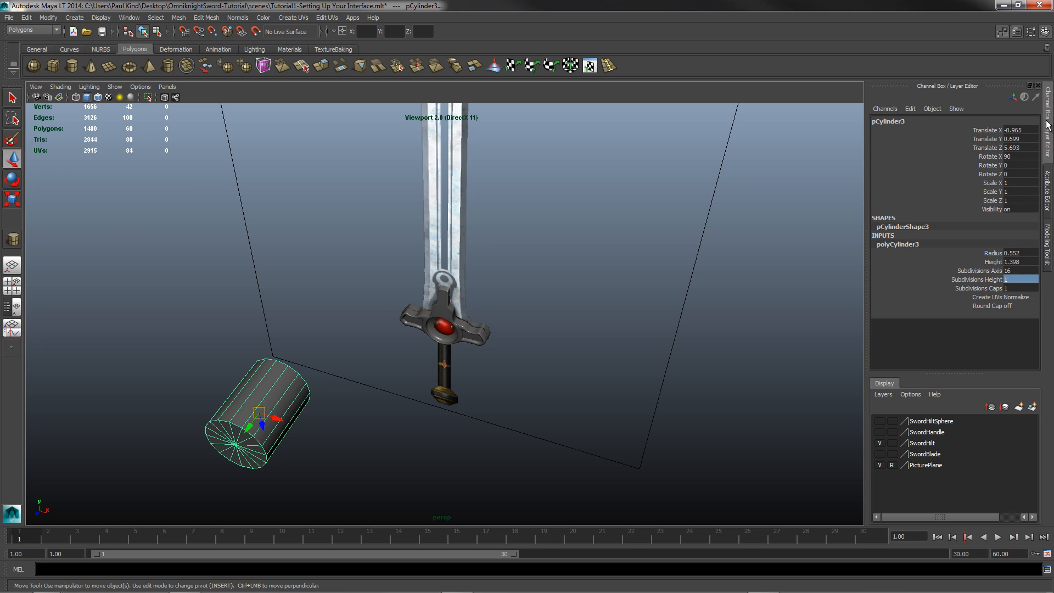
left_click(1048, 190)
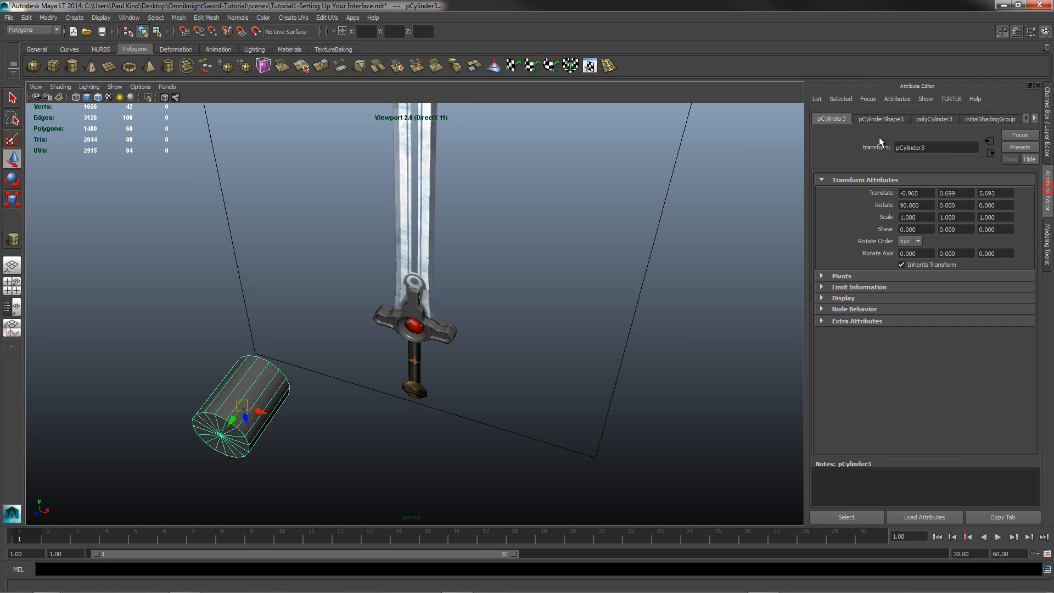
left_click(927, 193)
type("0")
key("Tab")
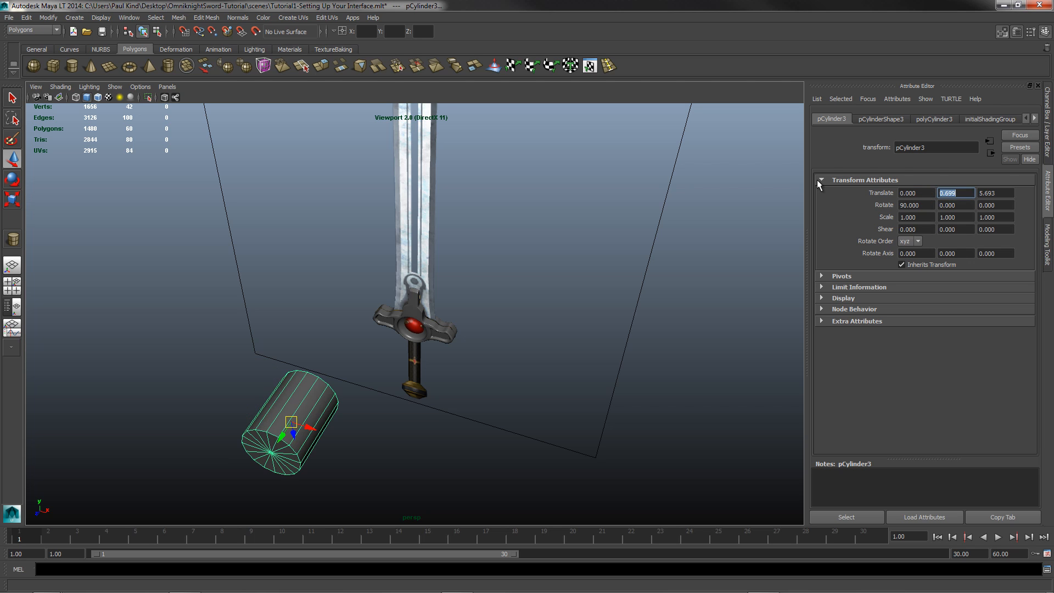
type("0")
key("Tab")
type("0")
key("Tab")
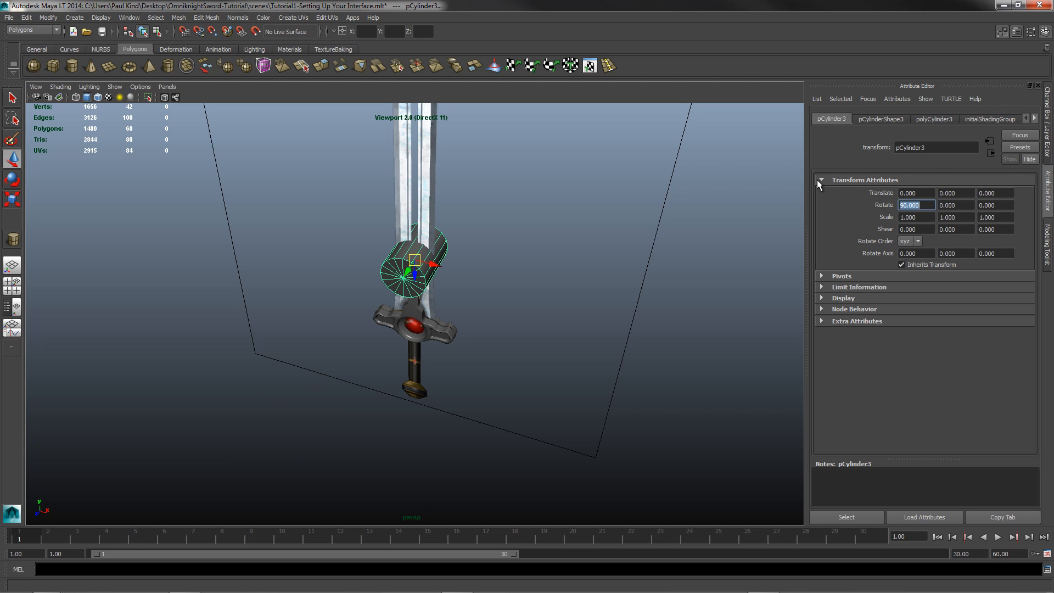
Move the cylinder down to Y about -2.077 inside the hilt's round opening and scale it uniformly to about 0.493.
scroll(416, 272, "up", 5)
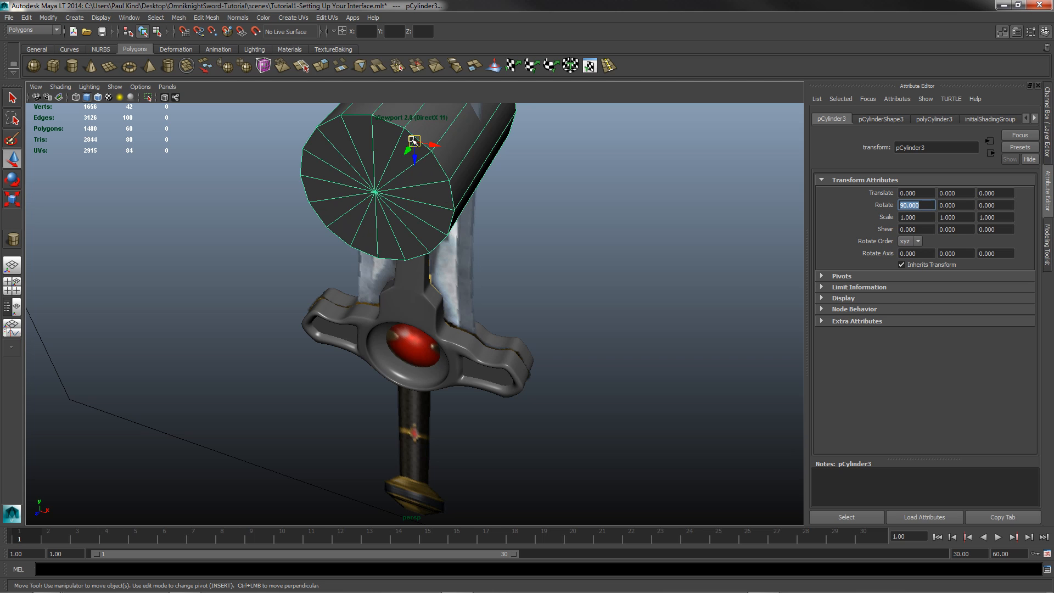
left_click_drag(414, 140, 357, 423)
left_click(12, 199)
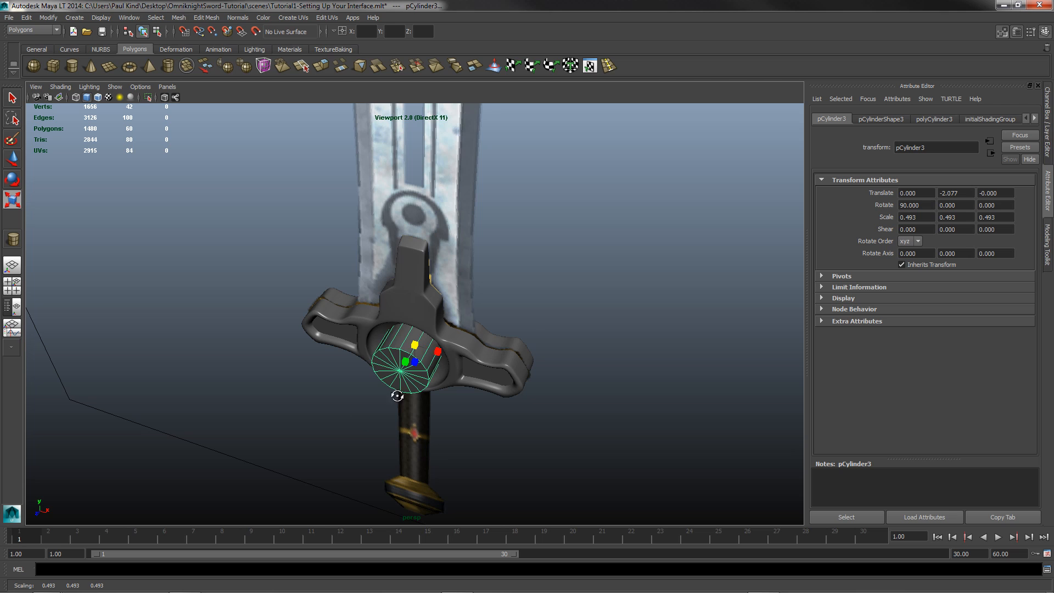
Display wireframe on shaded in the front view and move the cylinder up to Y about -2.046, centring it in the hilt's ring.
left_click_drag(397, 396, 429, 340, "alt")
key("space")
key("space")
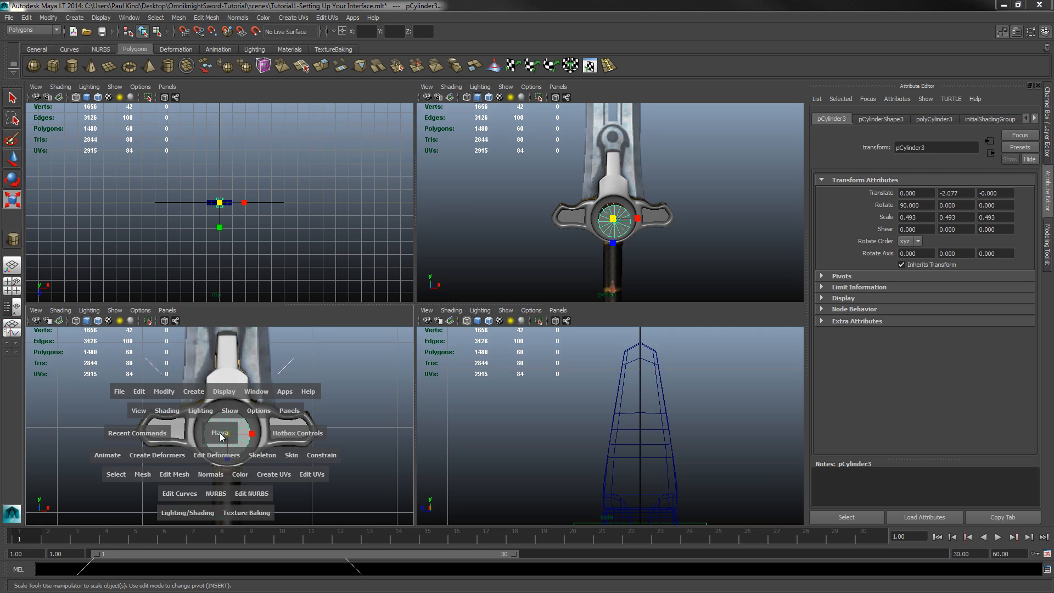
scroll(435, 331, "up", 3)
scroll(435, 332, "up", 2)
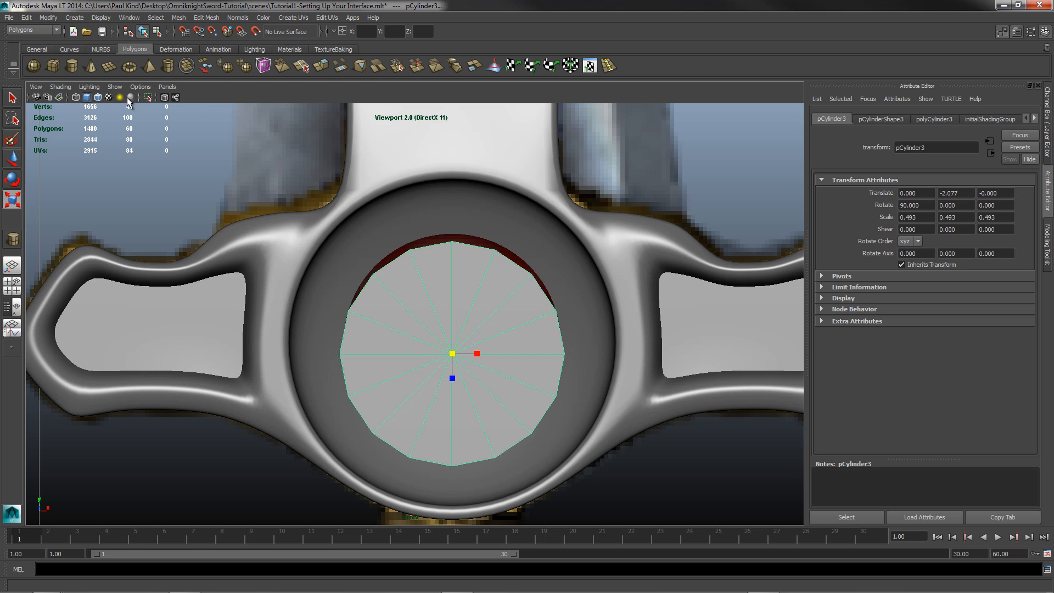
left_click(99, 98)
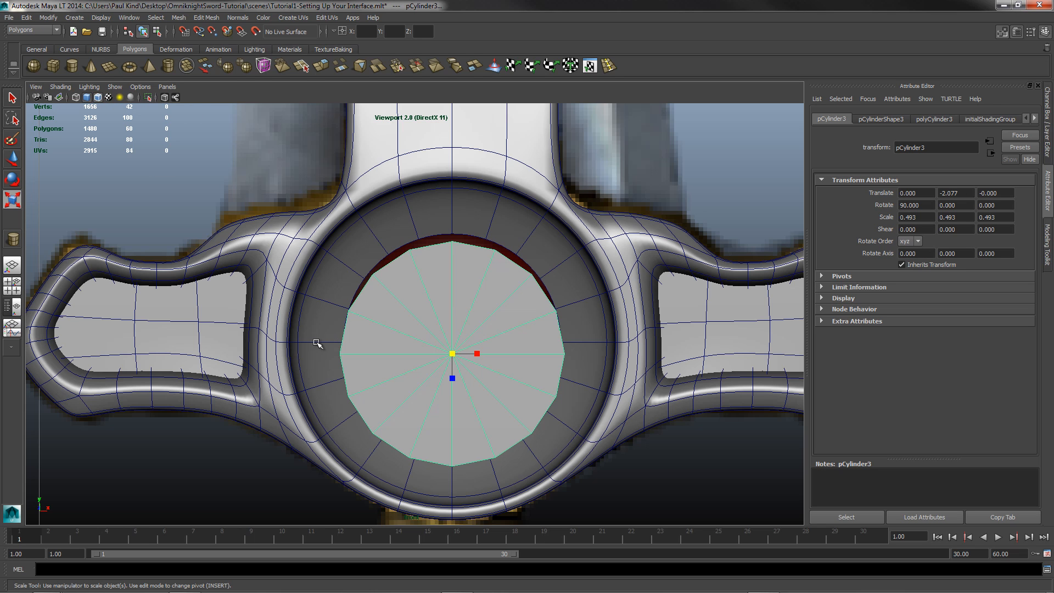
key("w")
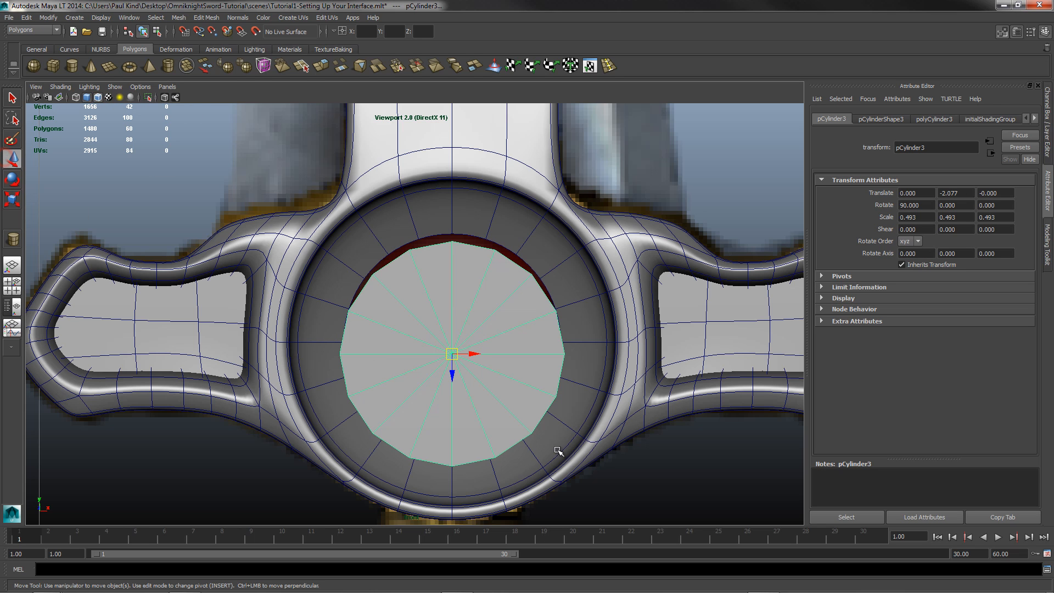
mouse_move(452, 376)
left_mouse_down()
mouse_move(452, 352)
mouse_move(456, 364)
left_mouse_up()
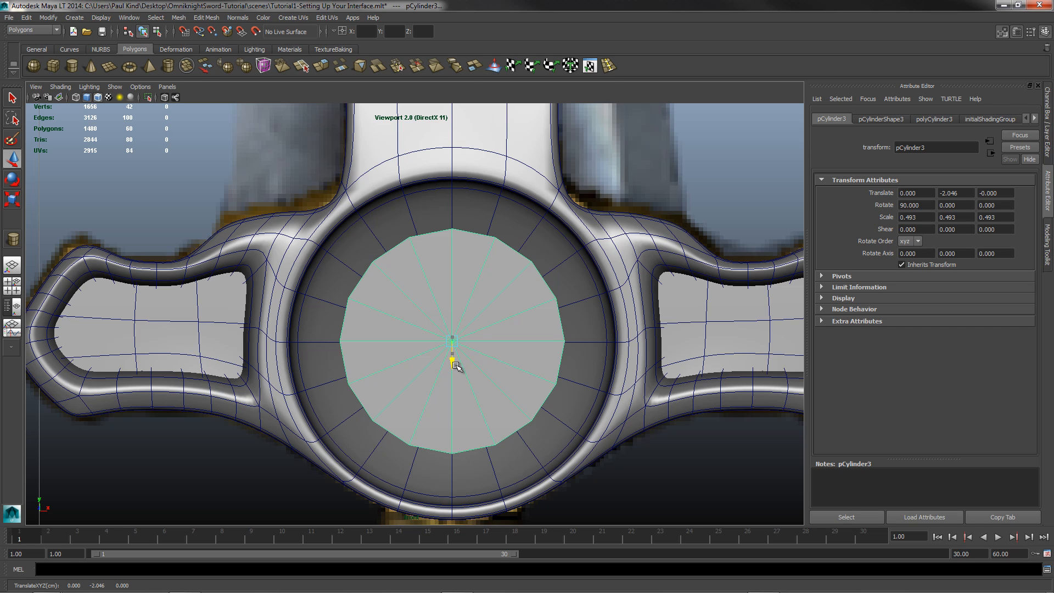
left_click_drag(591, 314, 574, 332, "alt")
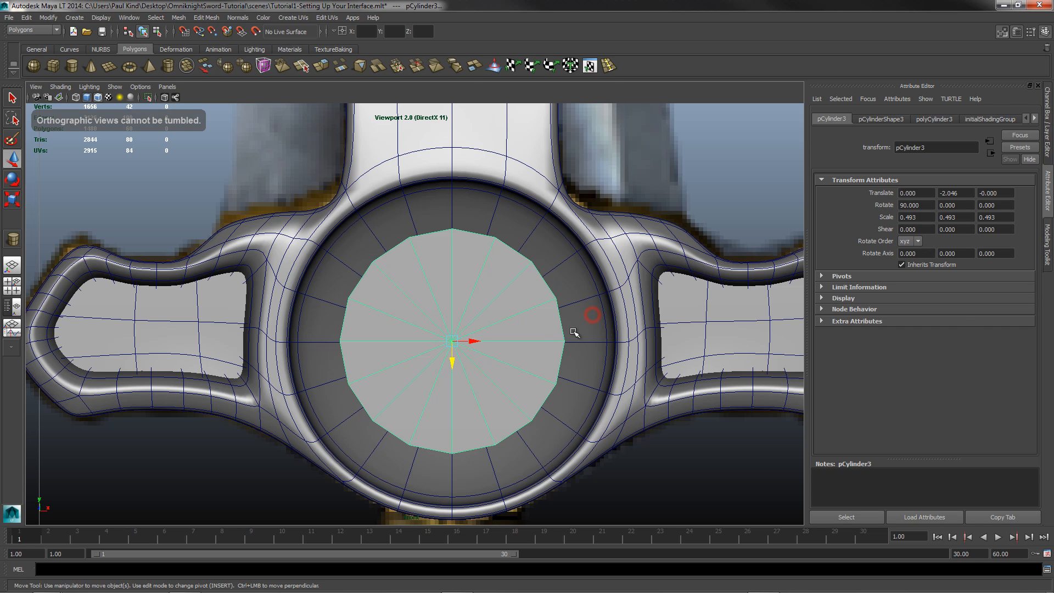
Set the cylinder's cap subdivisions to 0 so each end is a single face.
key("space")
key("space")
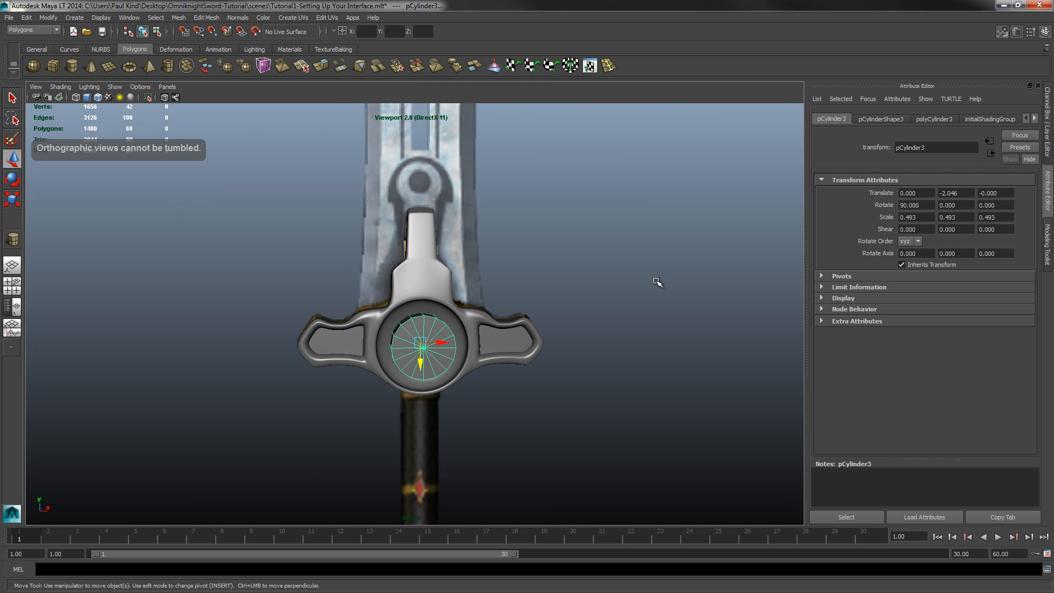
left_click_drag(656, 284, 481, 326, "alt")
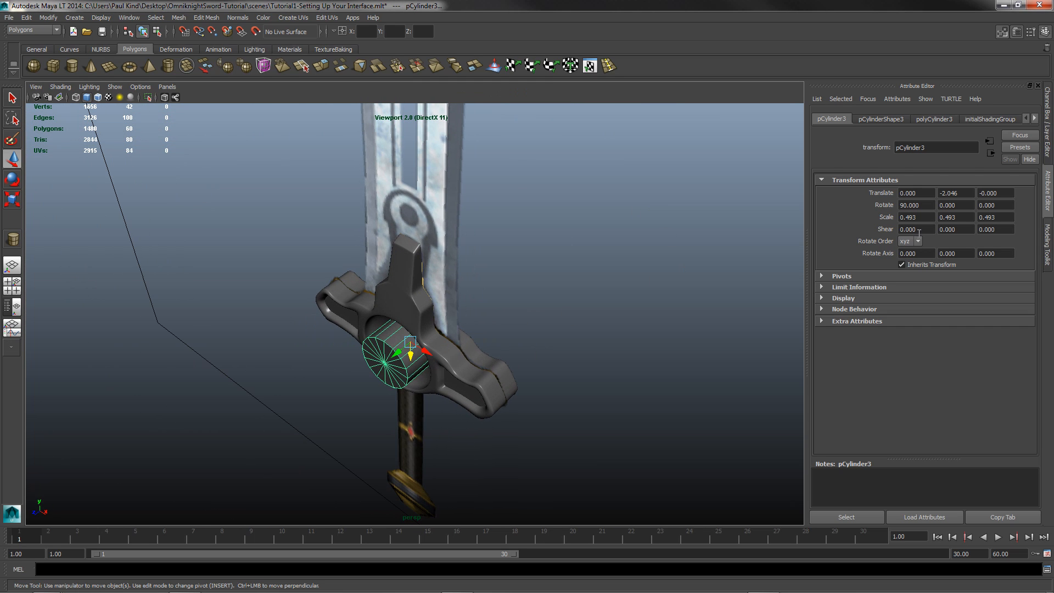
left_click(1047, 136)
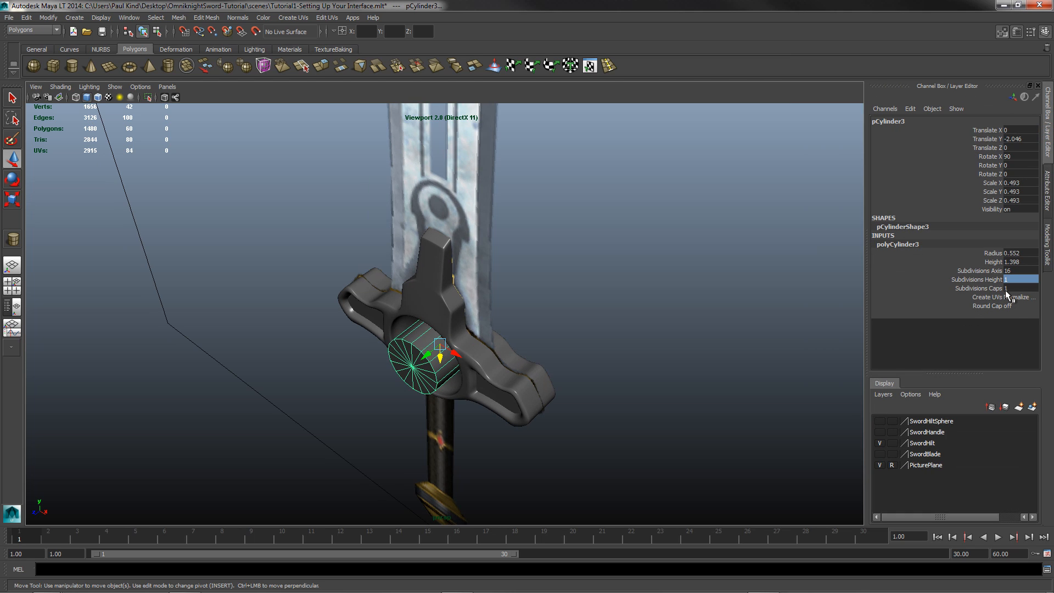
type("0")
key("Return")
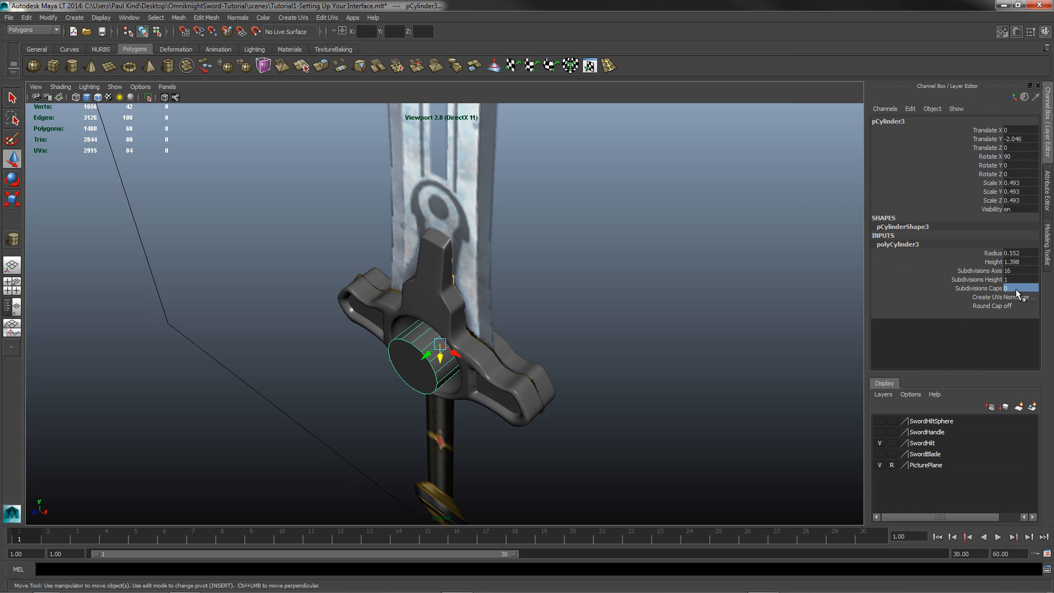
Delete the front and rear cap faces of the cylinder, leaving an open tube.
right_click(413, 355)
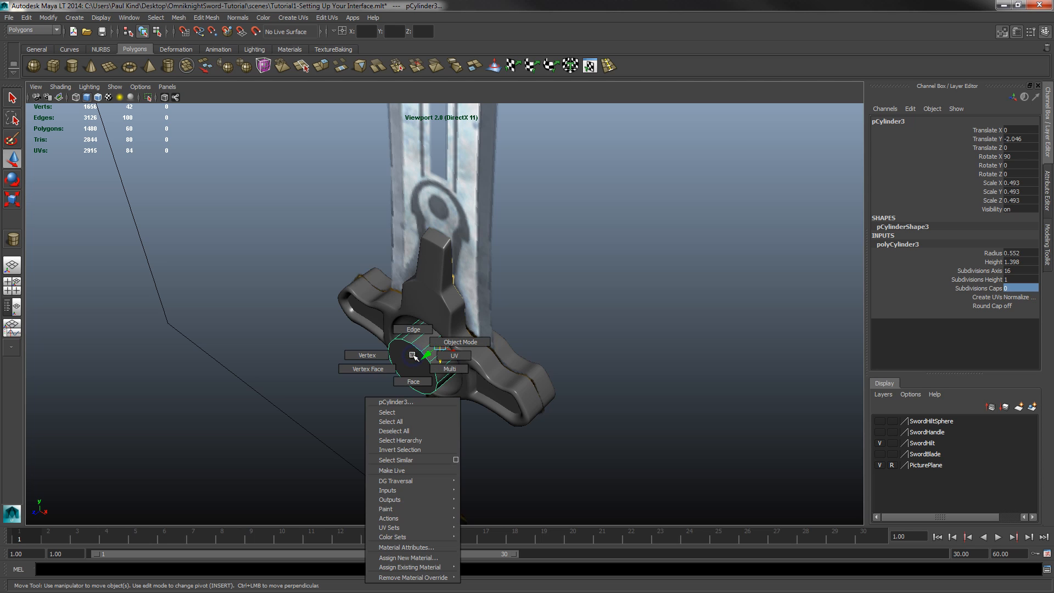
right_click_drag(413, 355, 413, 381)
left_click(412, 367)
left_click_drag(412, 366, 378, 365, "alt")
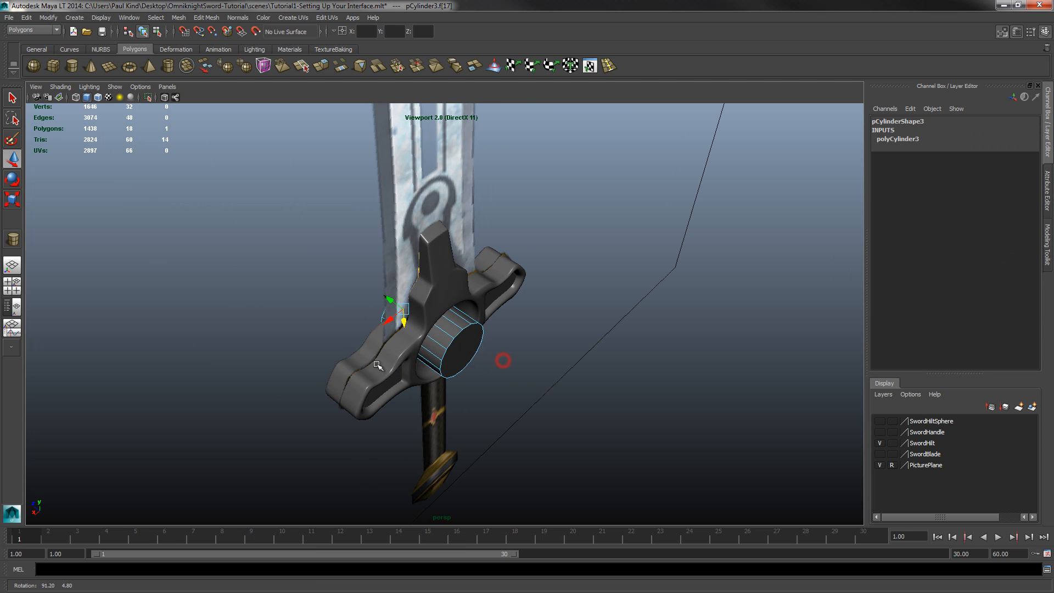
left_click(460, 354, "shift")
key("Delete")
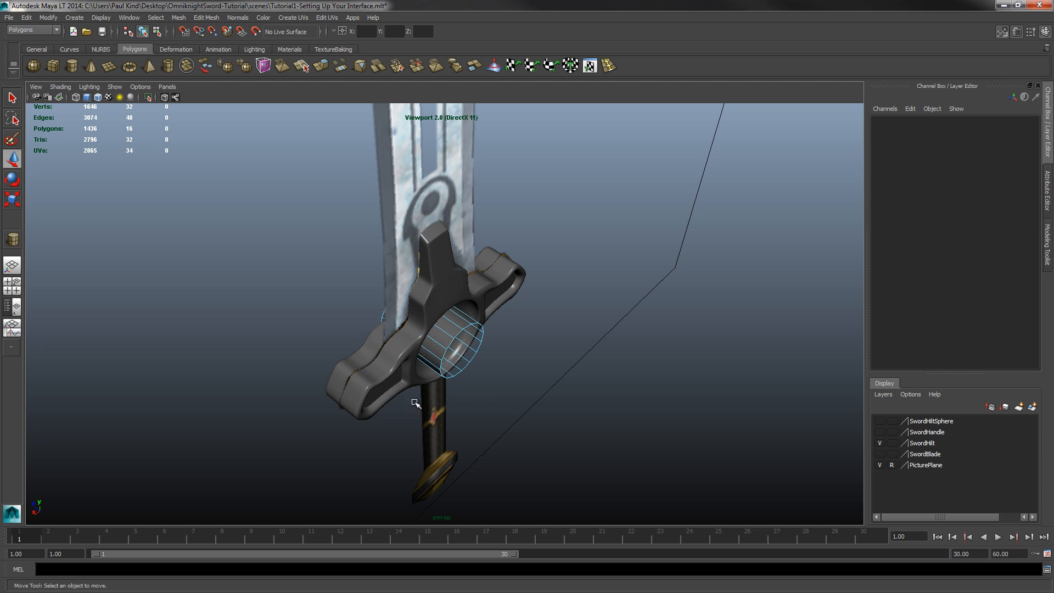
Select the open tube's whole rear edge loop and move it inward to the sword's central reference plane.
left_click_drag(431, 377, 372, 348, "alt")
scroll(472, 335, "up", 5)
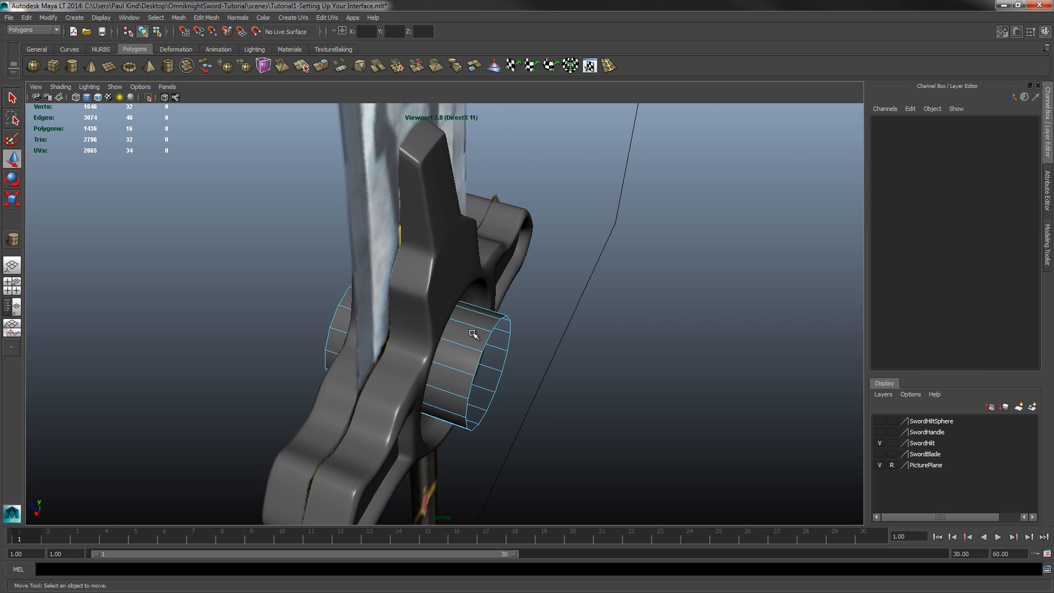
right_click_drag(528, 364, 541, 343)
double_click(528, 366)
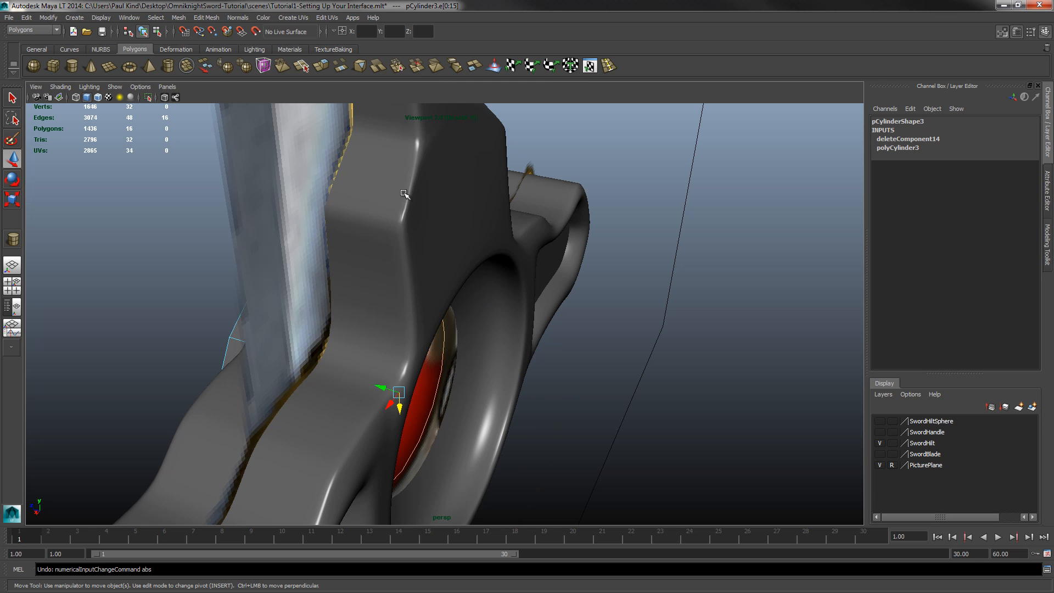
Select the tube's front edge loop and push it back toward the gem to Z about 0.179.
left_click_drag(368, 295, 390, 261, "alt")
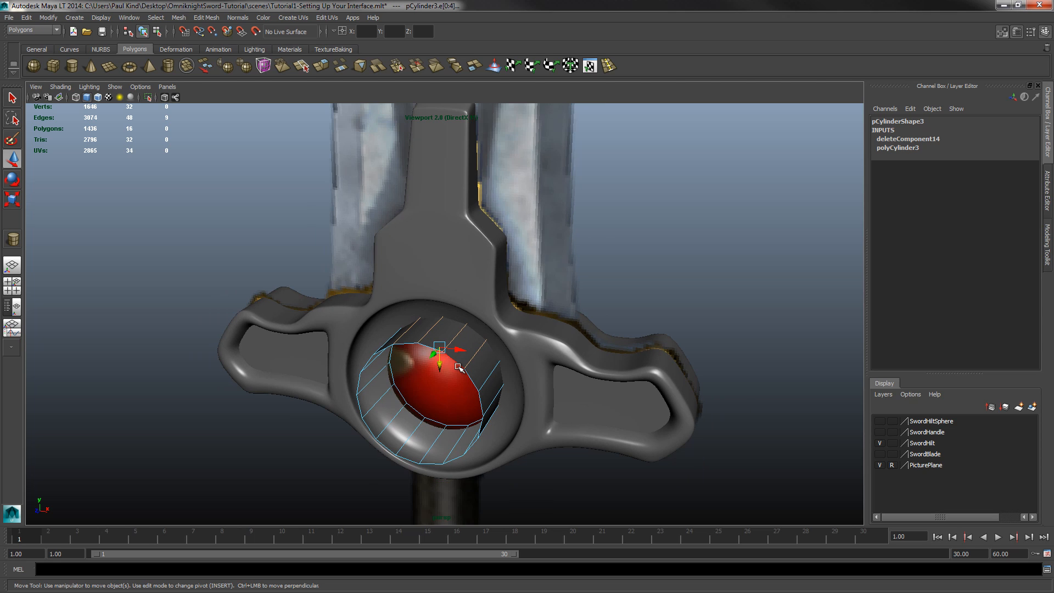
double_click(459, 367)
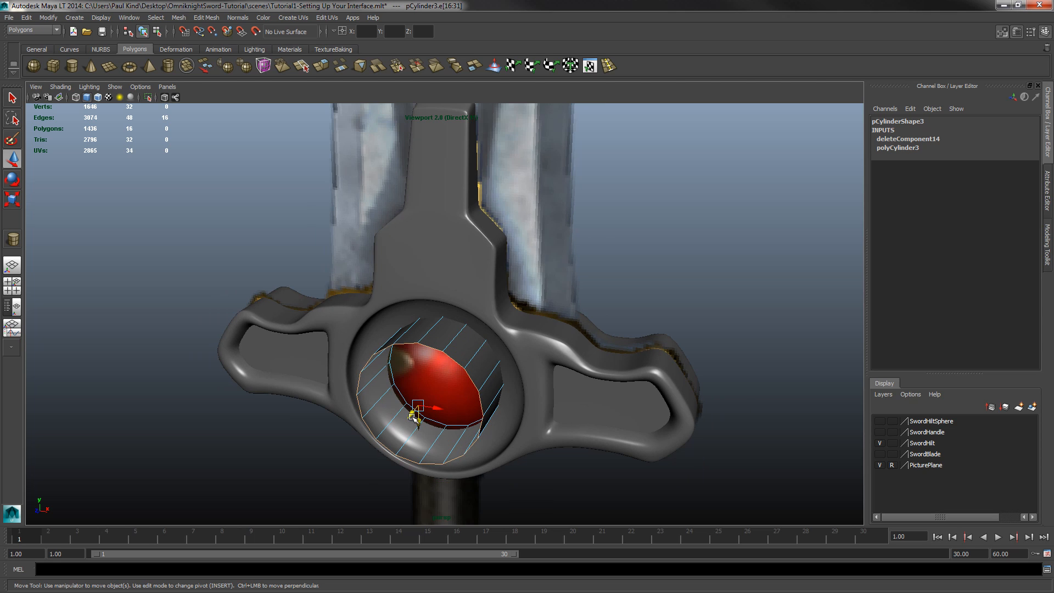
left_click_drag(416, 416, 427, 406)
left_click_drag(432, 399, 433, 404)
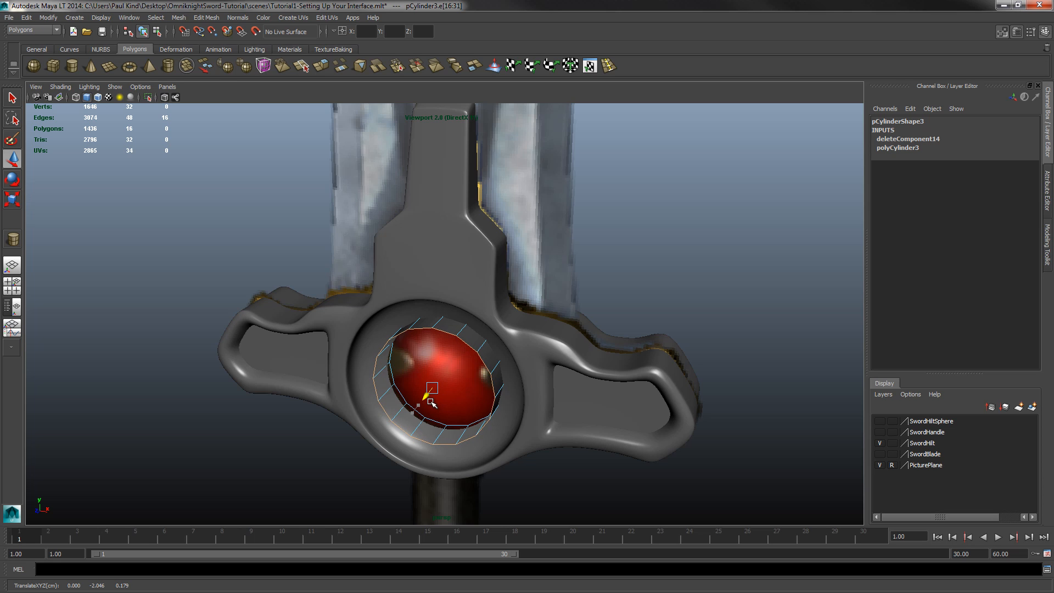
Select all faces of the shortened tube and reverse their normals so they face inward.
right_click_drag(497, 361, 519, 354)
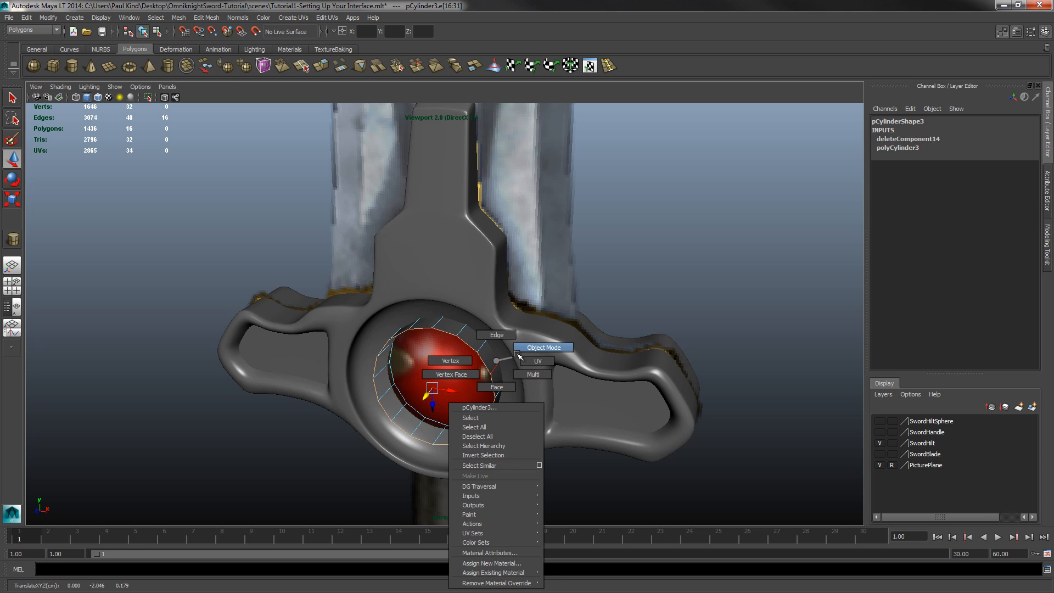
right_click_drag(499, 389, 498, 388)
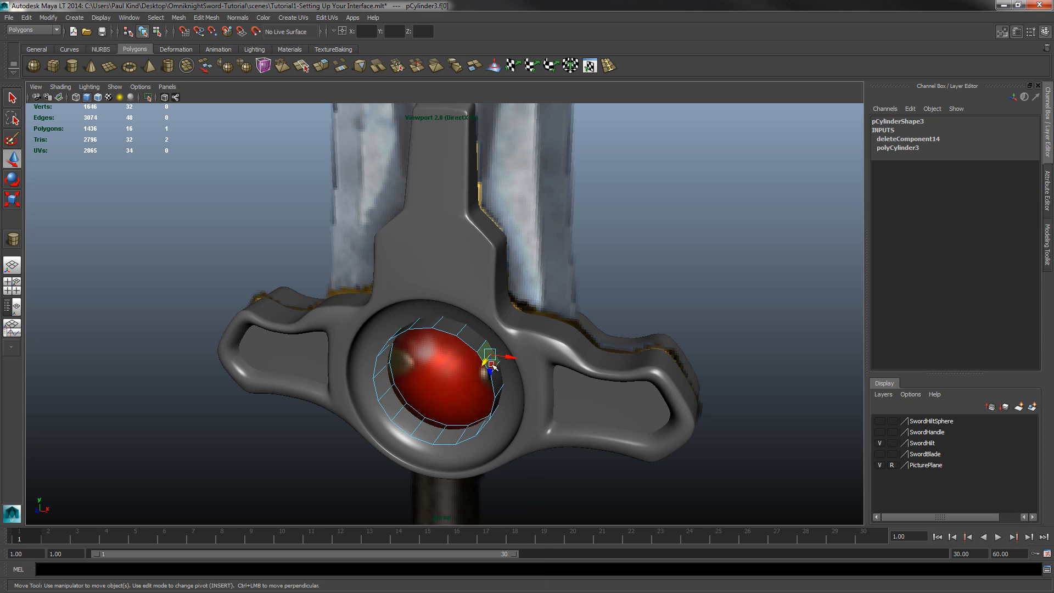
left_click(237, 17)
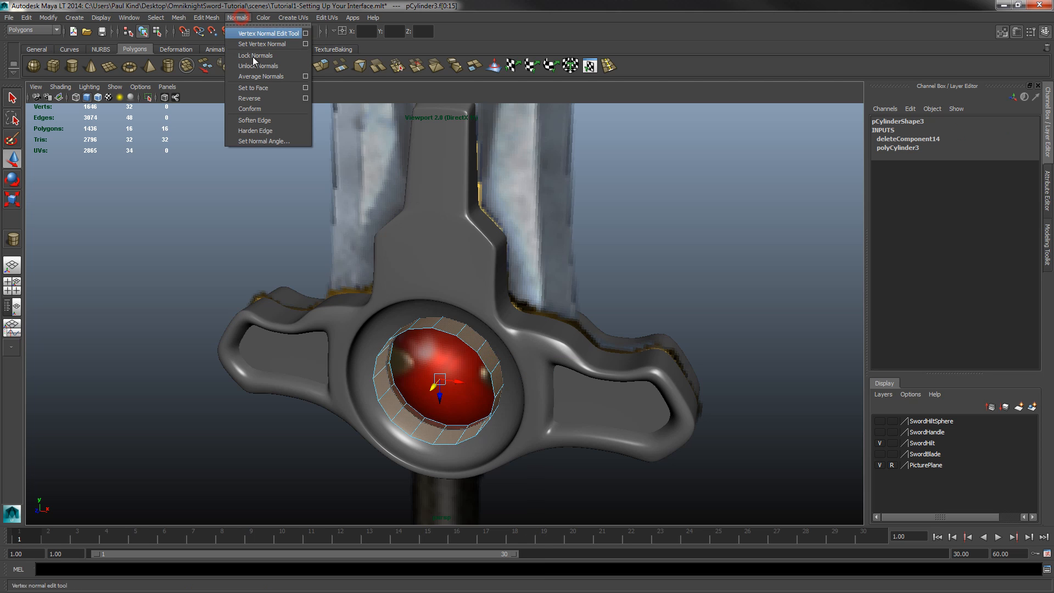
left_click(264, 99)
left_click(630, 264)
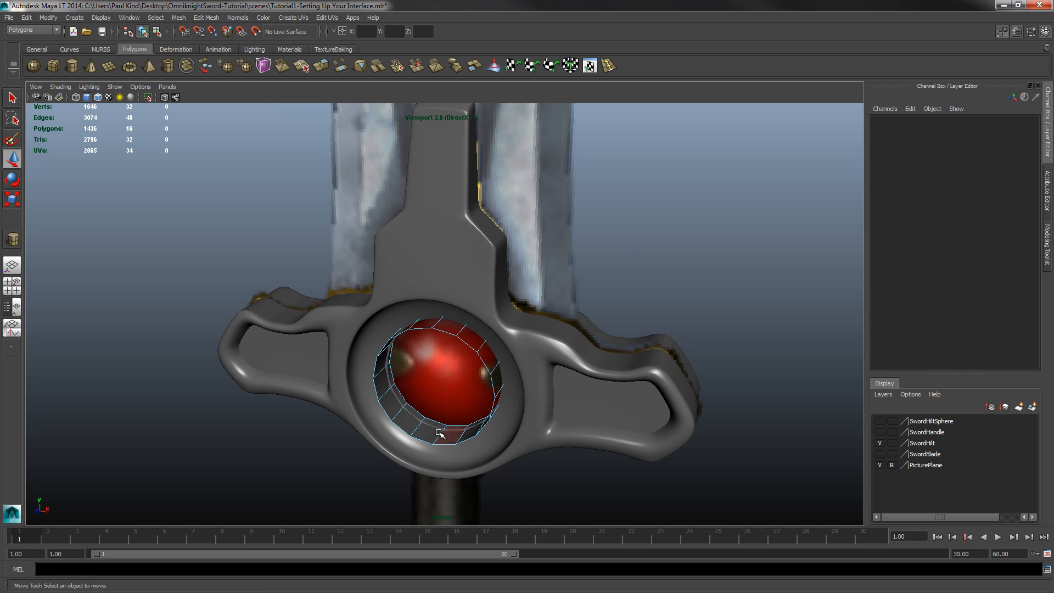
Extrude the tube's front edge loop and scale it outward into a narrow flat rim around the gem.
mouse_move(481, 384)
left_mouse_down("alt")
mouse_move(508, 379)
mouse_move(501, 388)
mouse_move(532, 371)
mouse_move(439, 388)
mouse_move(499, 409)
mouse_move(513, 400)
mouse_move(435, 395)
mouse_move(576, 395)
mouse_move(483, 395)
mouse_move(489, 369)
left_mouse_up("alt")
right_click(486, 354)
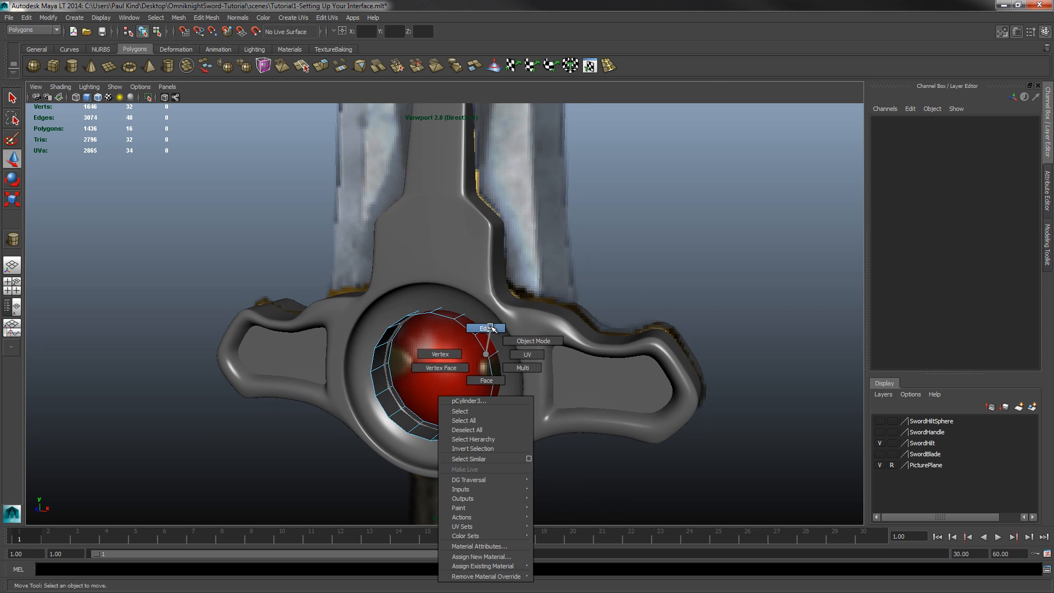
left_click(486, 328)
left_click(481, 347)
double_click(480, 348)
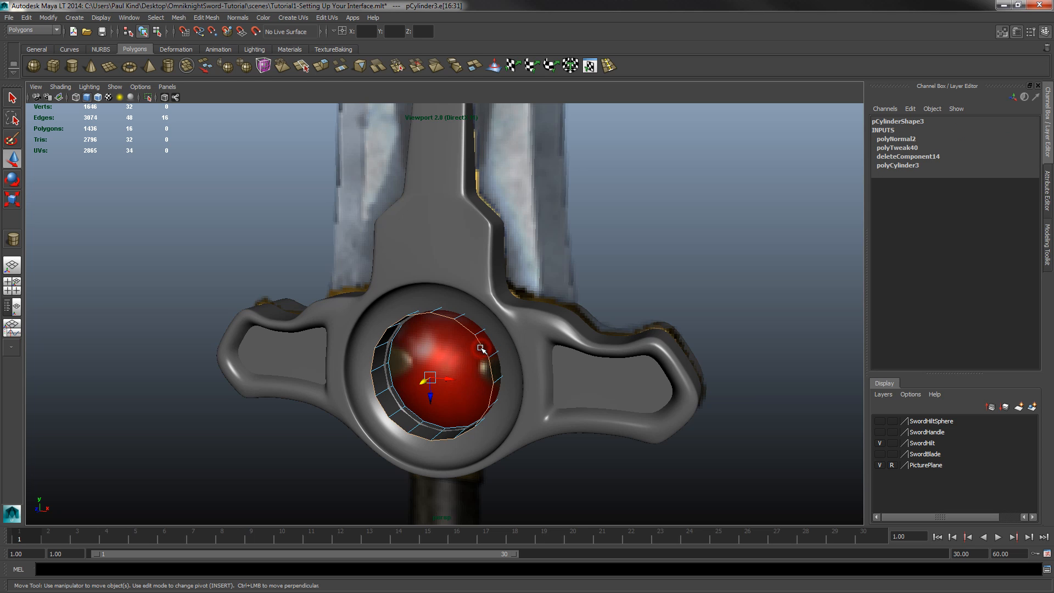
left_click(321, 65)
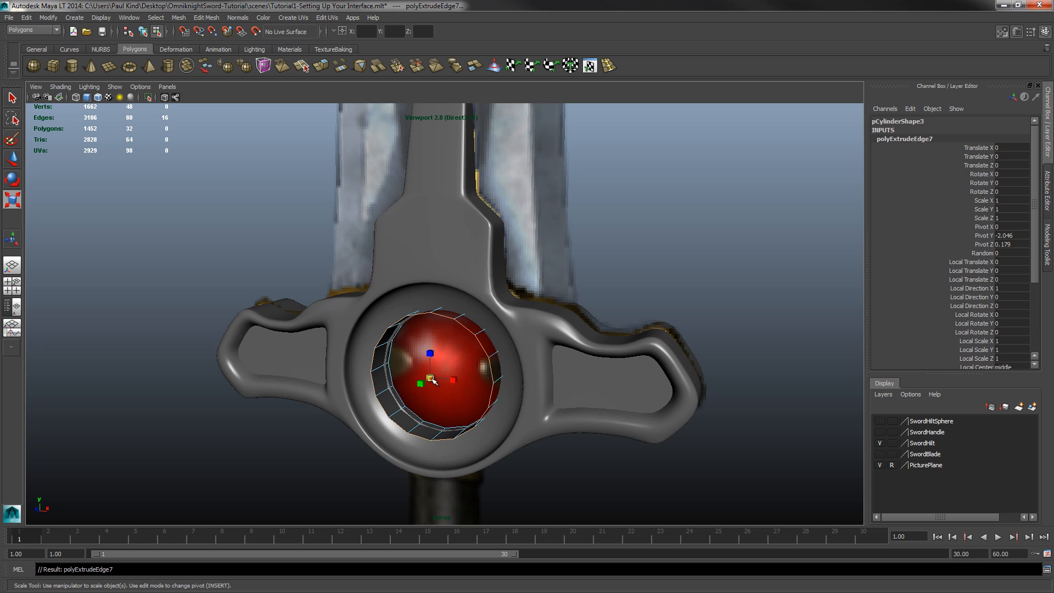
left_click_drag(433, 380, 444, 376)
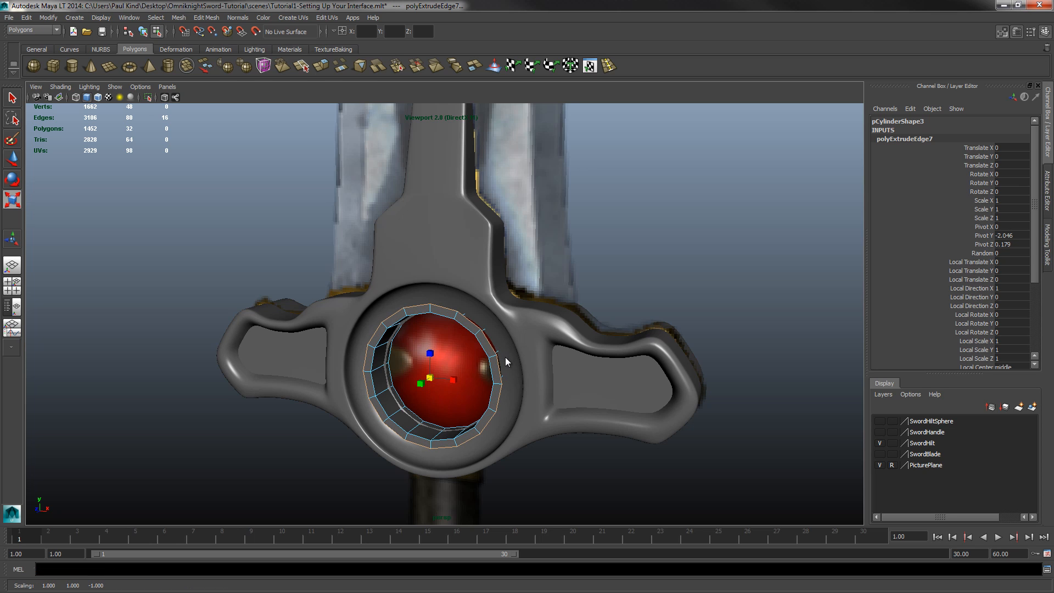
Hide the SwordHilt layer and scale the rim's outer edge slightly larger against the reference image in the front view.
key("space")
key("space")
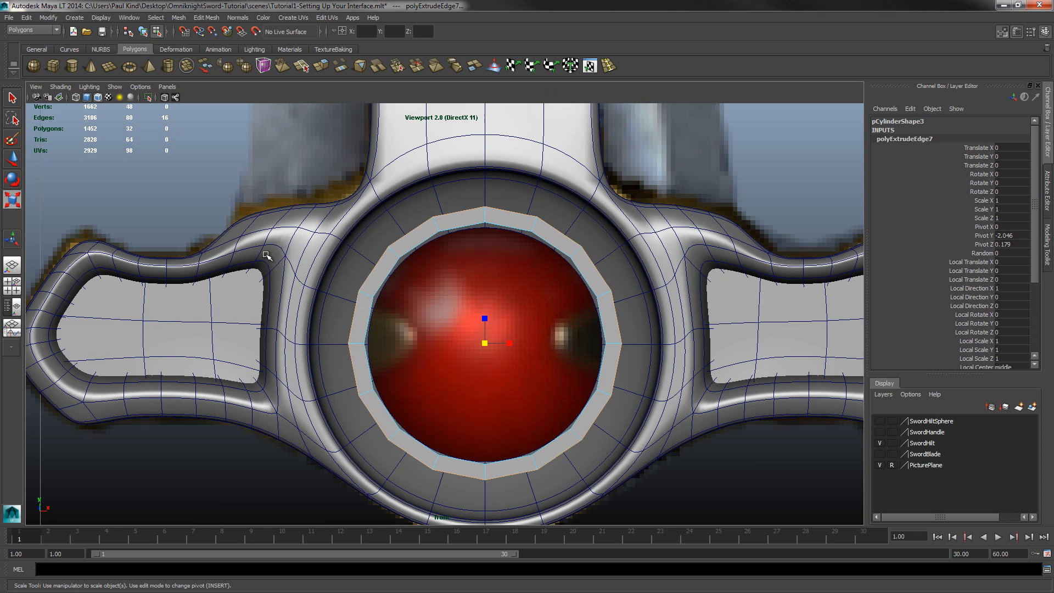
left_click(880, 444)
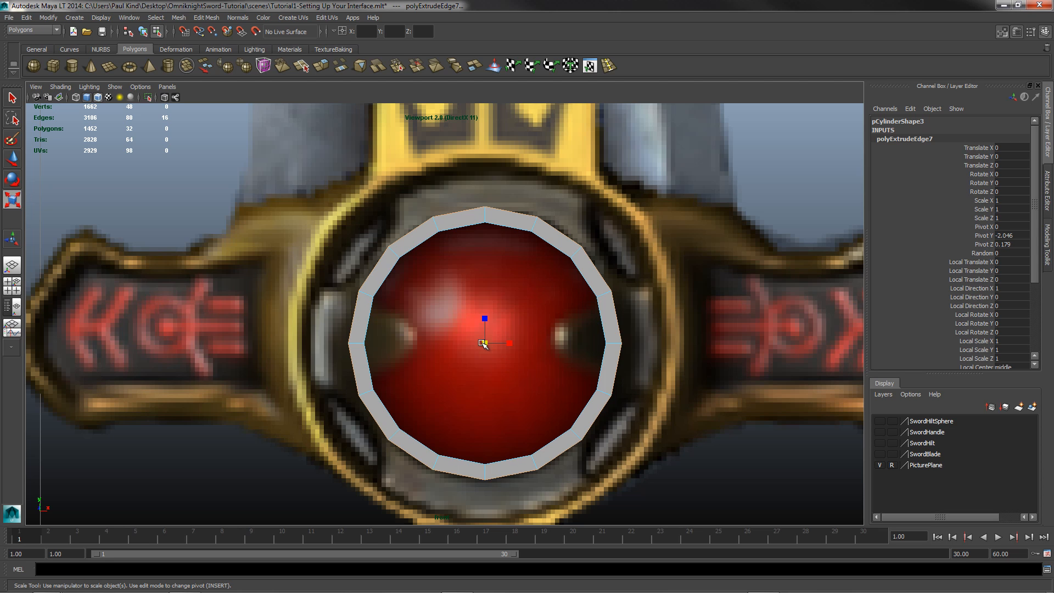
left_click_drag(483, 343, 491, 355)
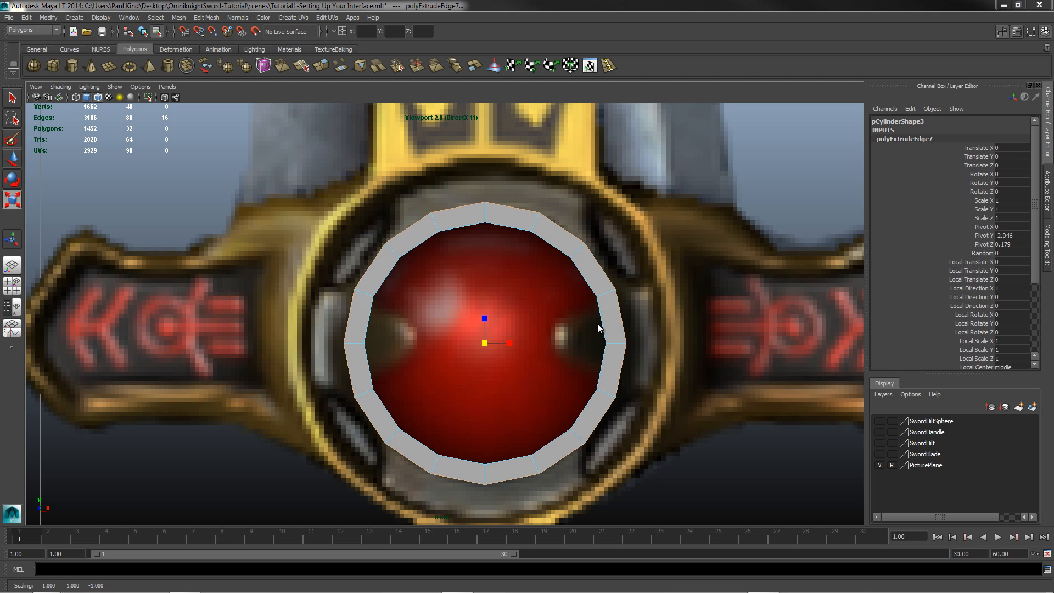
Extrude the rim's outer edge loop and move it back toward the reference plane to form the ring's outer wall.
key("space")
key("space")
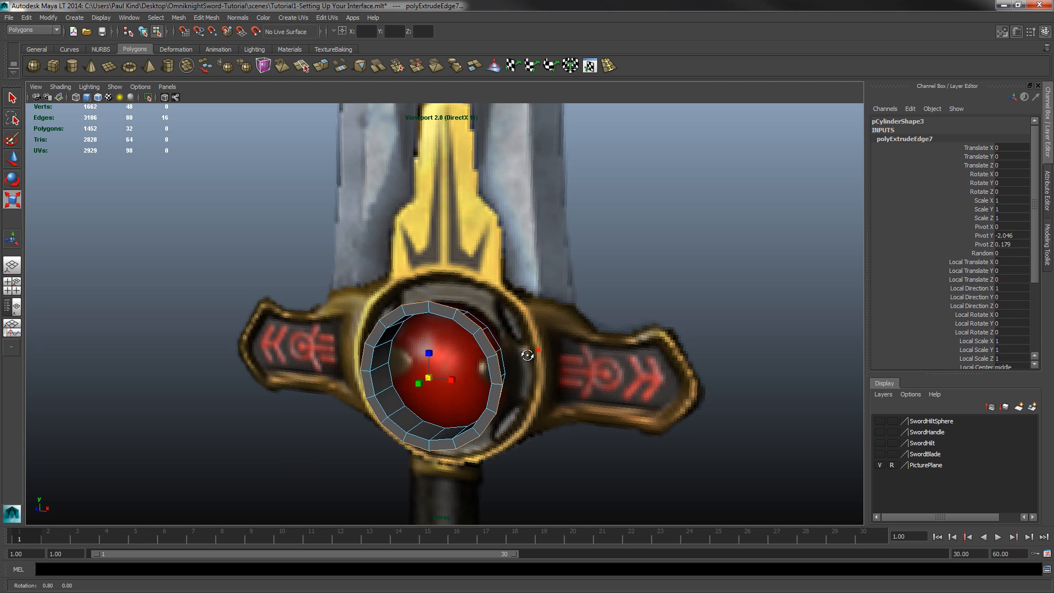
left_click_drag(527, 356, 297, 195, "alt")
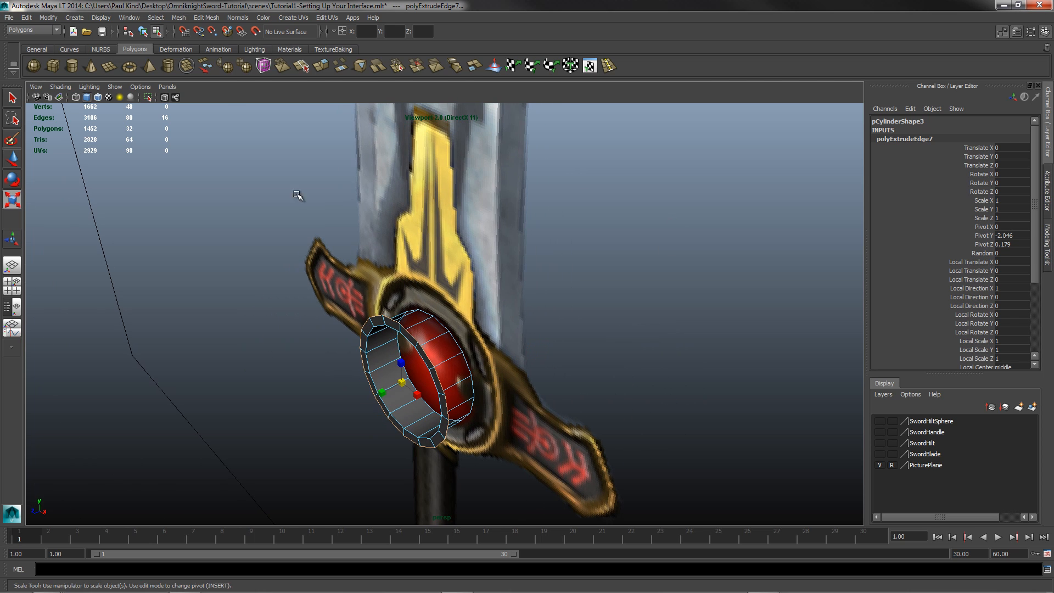
left_click(323, 65)
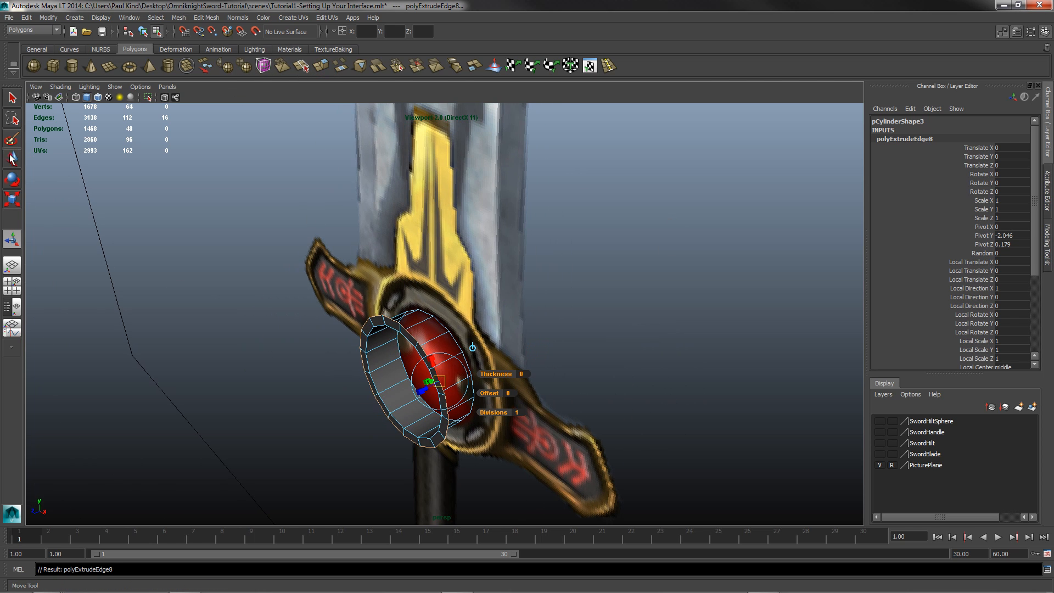
key("w")
left_click_drag(387, 392, 427, 387)
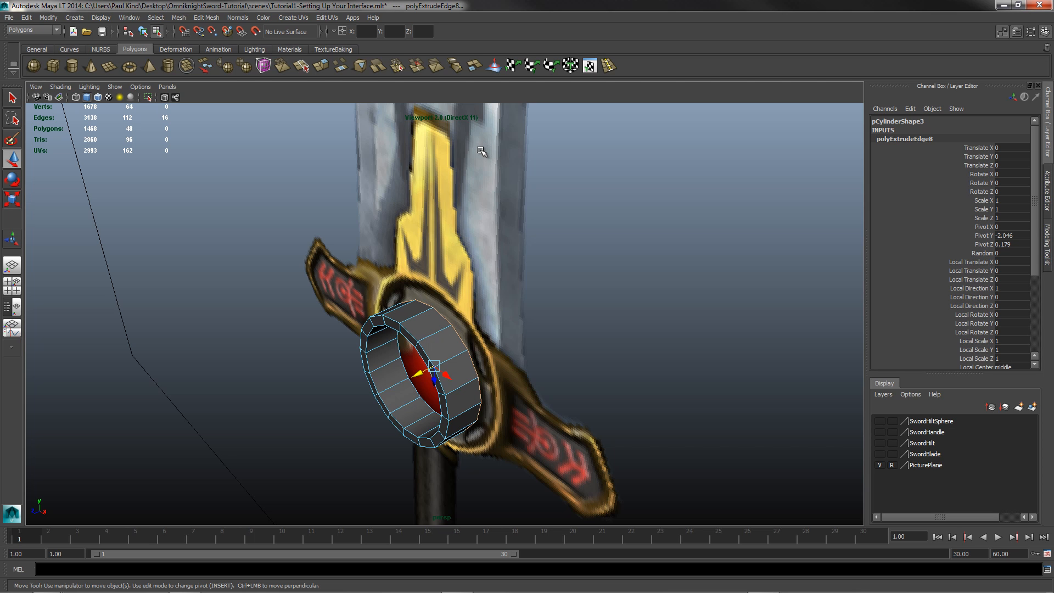
left_click_drag(521, 345, 514, 393, "alt")
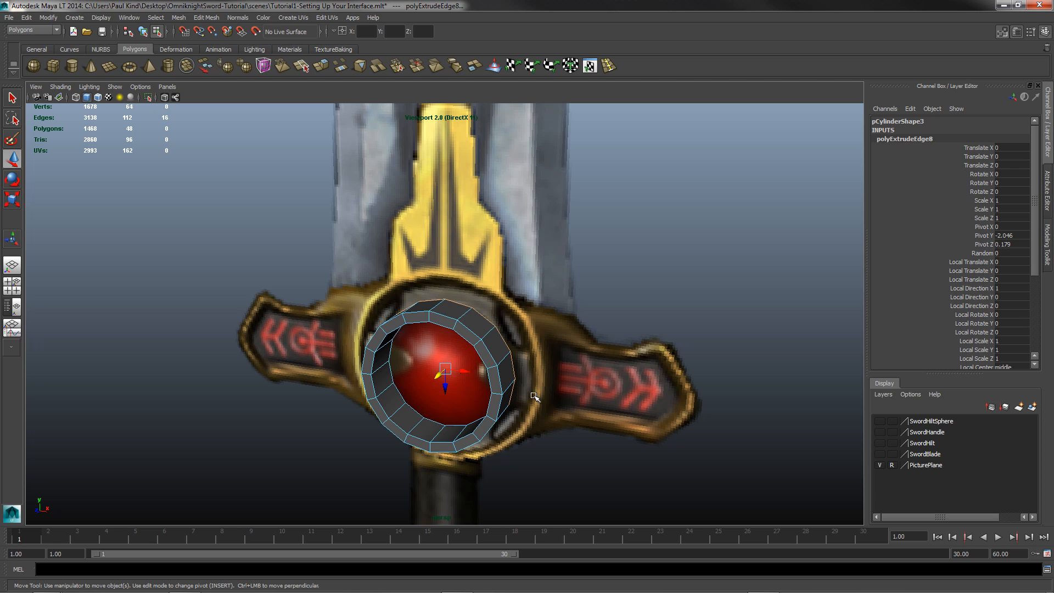
left_click_drag(461, 350, 406, 381, "alt")
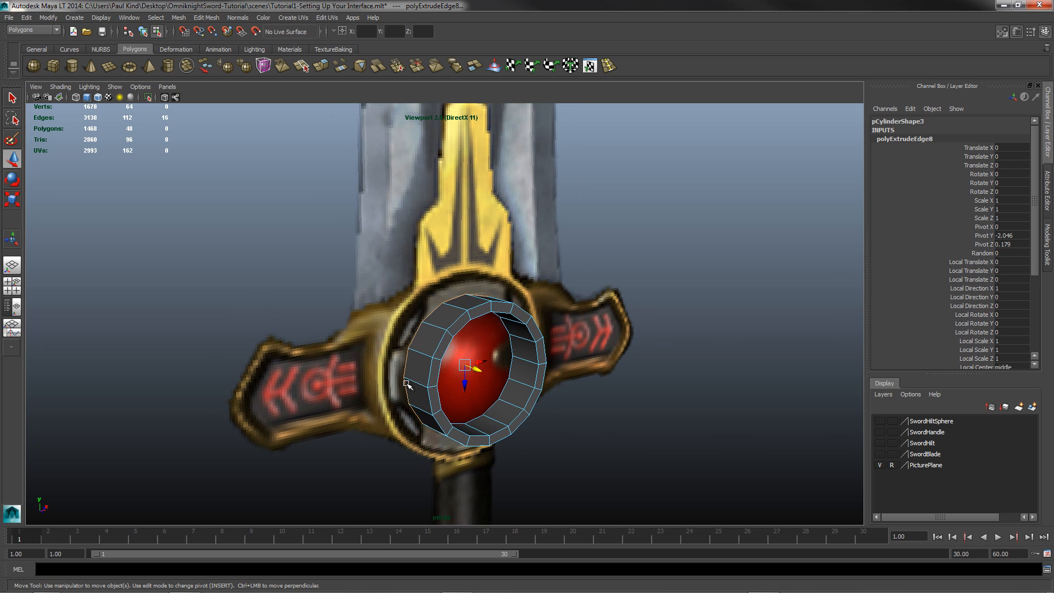
Extrude the four upper faces of the ring's outer wall and move them up to the SwordHilt's circular recess, showing that layer for comparison.
left_click_drag(493, 357, 463, 371, "alt")
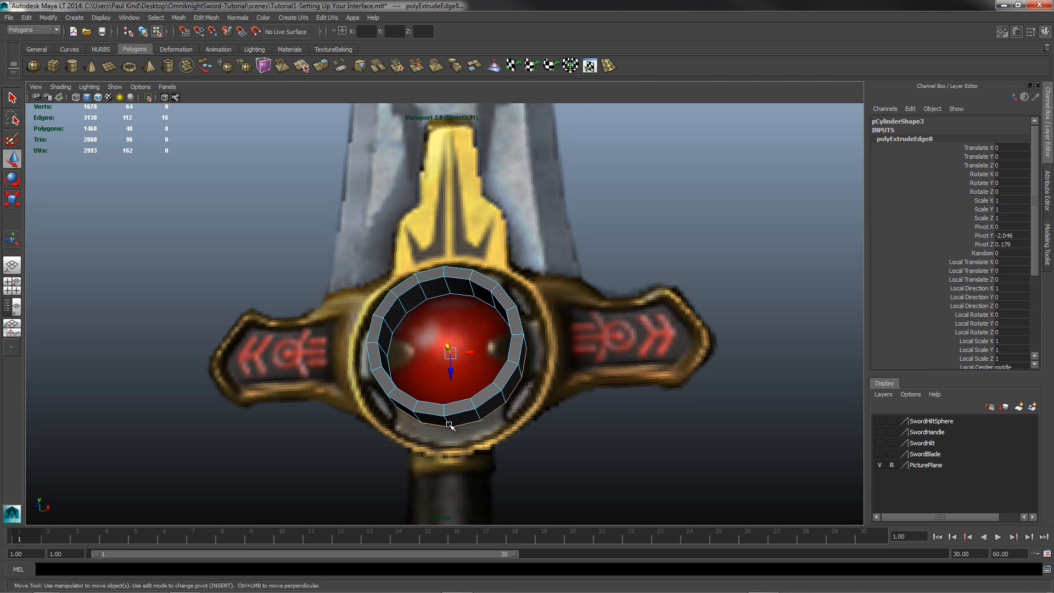
left_click_drag(475, 283, 439, 332, "alt")
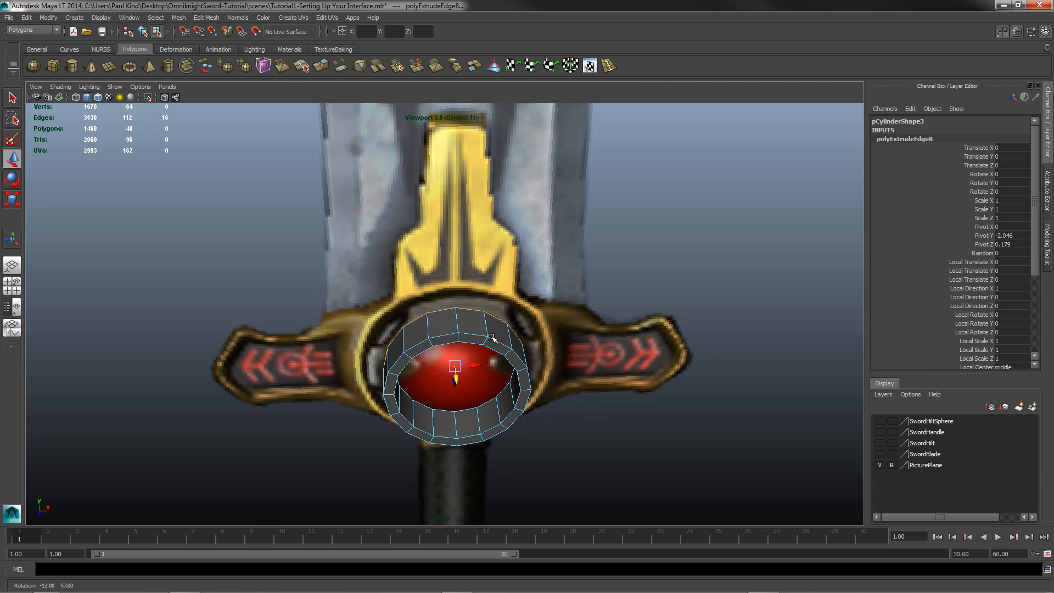
right_click(422, 330)
right_click_drag(422, 330, 423, 357)
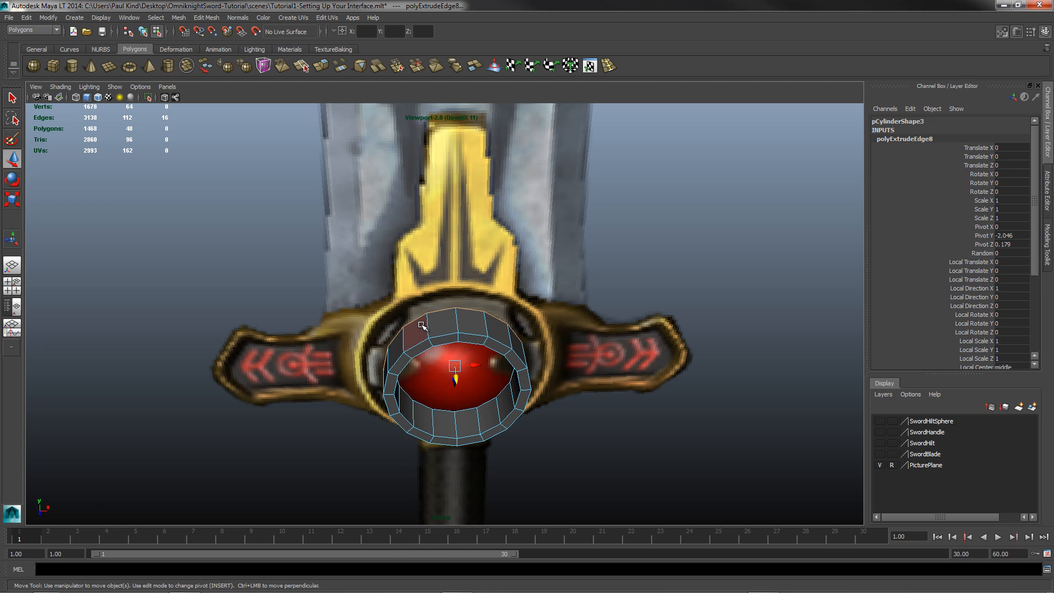
left_click(422, 327)
left_click(450, 323, "shift")
left_click(477, 325, "shift")
left_click(500, 329, "shift")
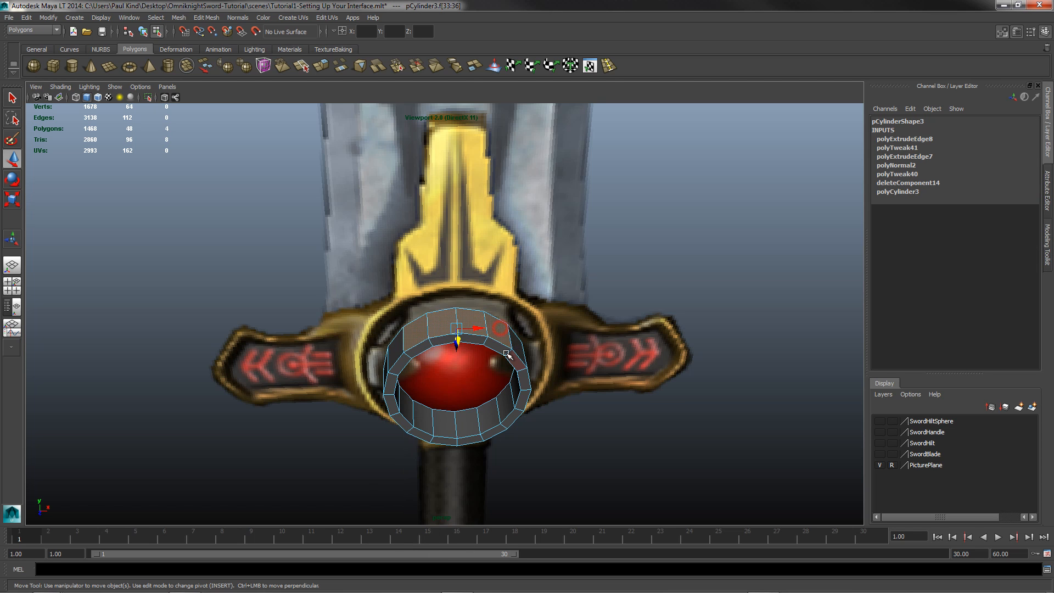
left_click_drag(500, 332, 477, 321, "alt")
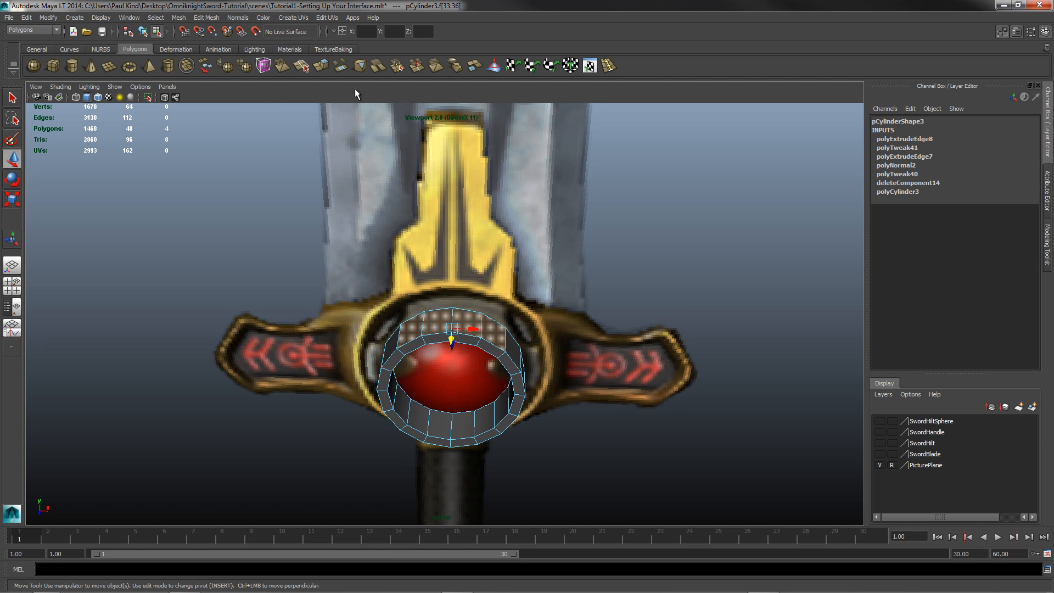
left_click(331, 71)
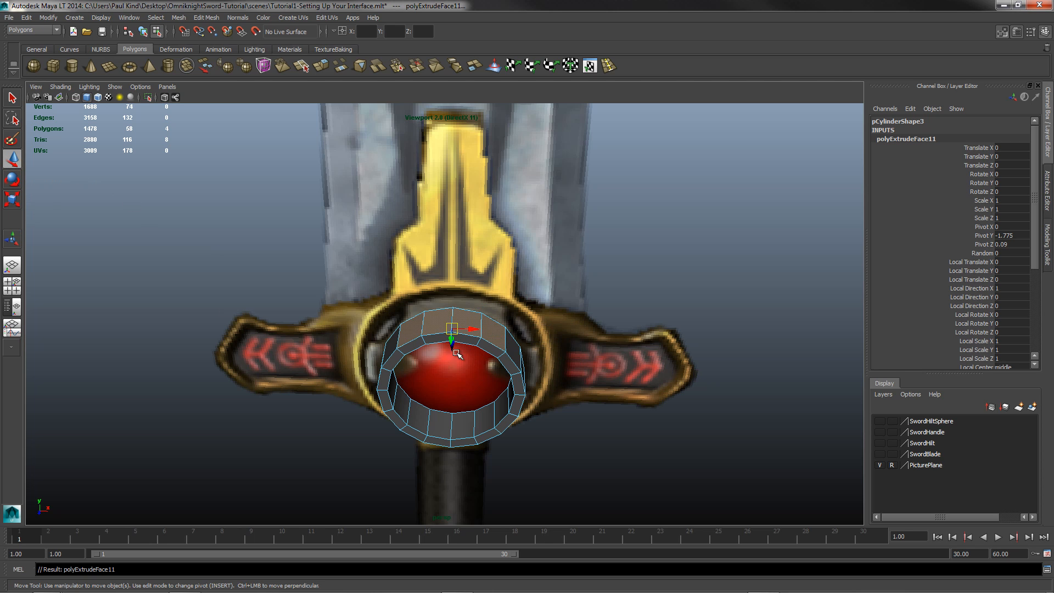
left_click_drag(456, 354, 439, 296, "alt")
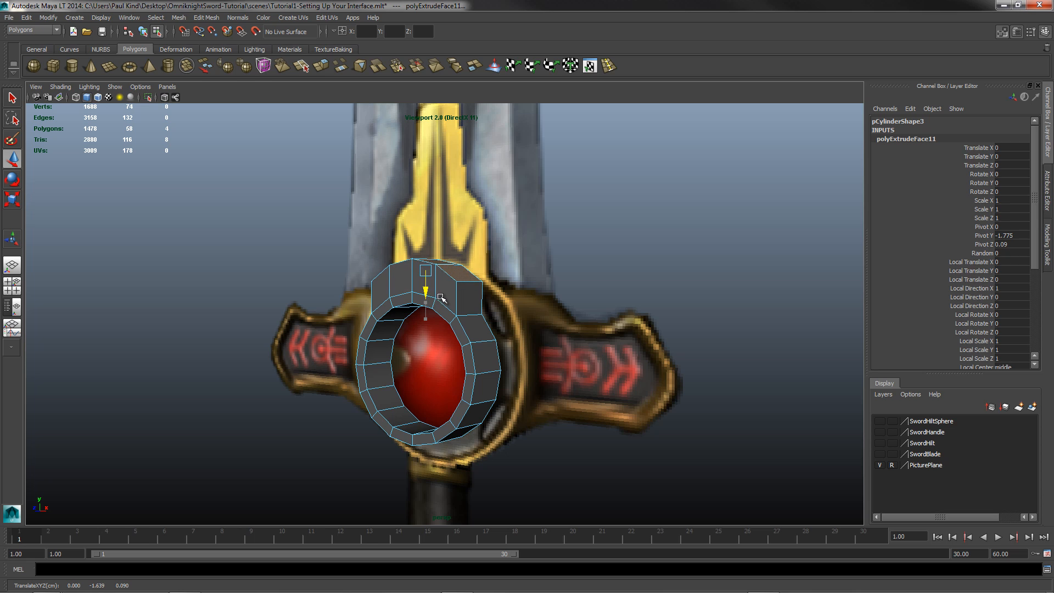
left_click(879, 442)
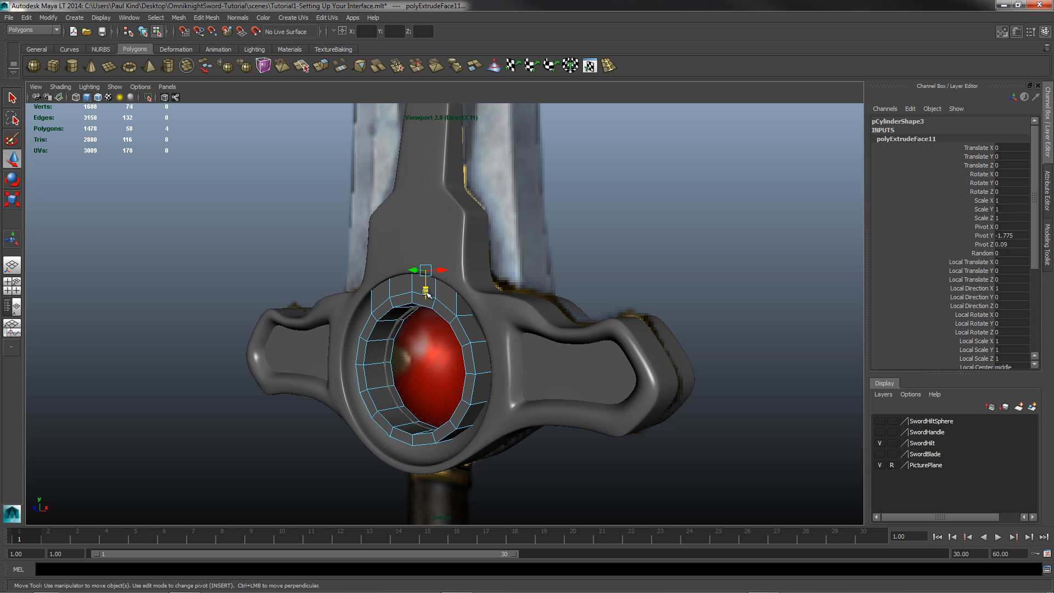
left_click_drag(425, 293, 480, 403)
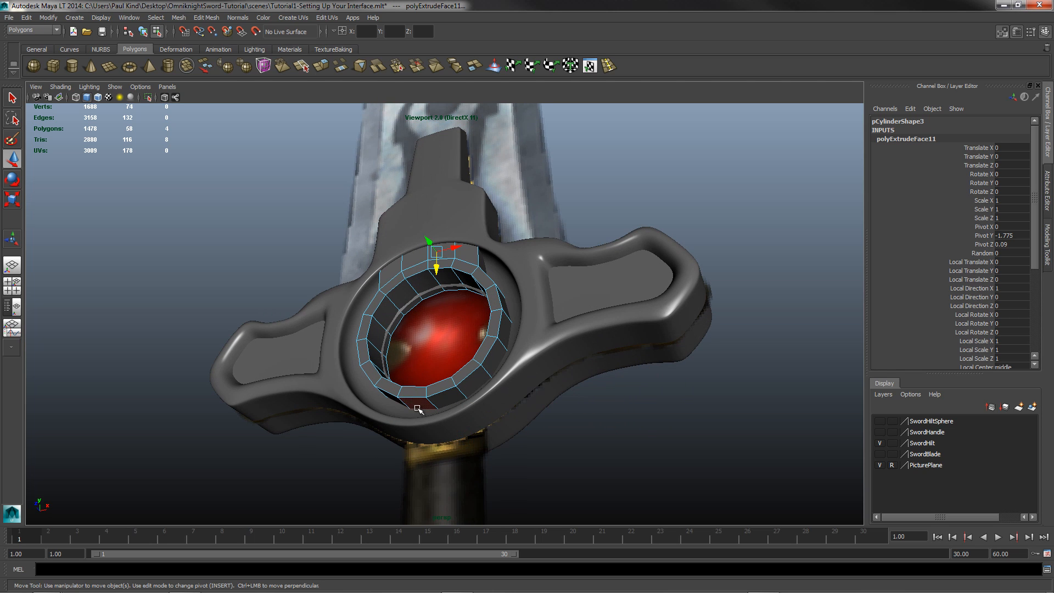
Extrude the four lower faces of the ring's outer wall and move them down to the edge of the hilt's circular recess.
left_click(879, 442)
left_click_drag(515, 387, 455, 409, "alt")
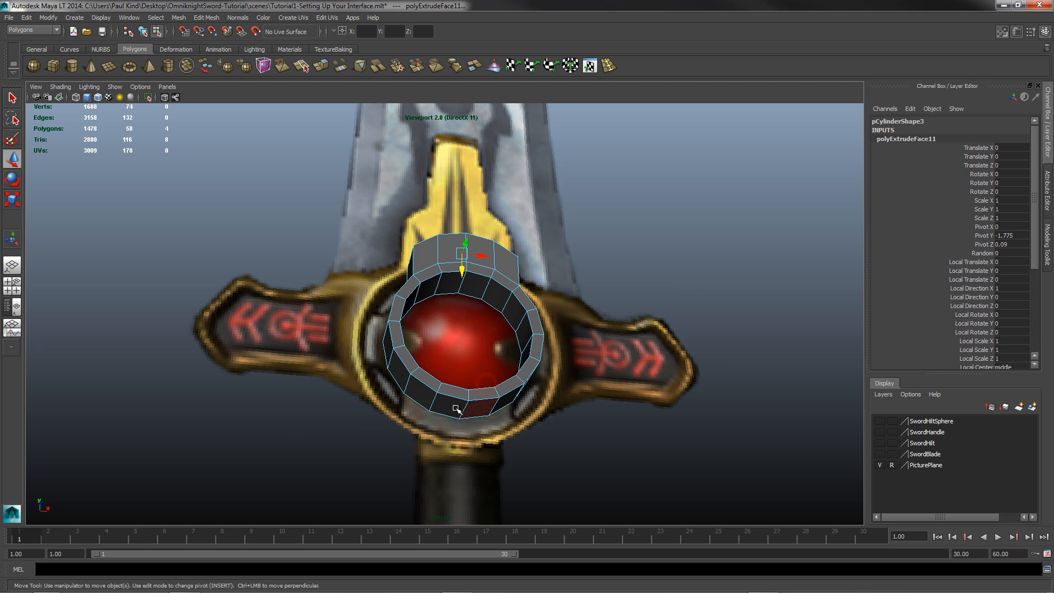
left_click(424, 396)
left_click(443, 411, "shift")
left_click(482, 411, "shift")
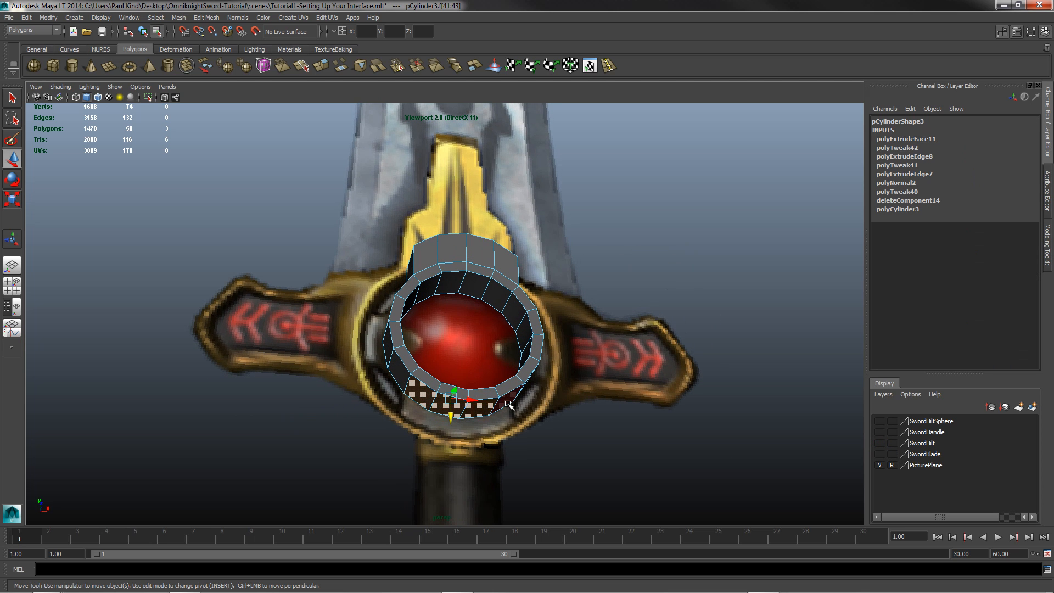
left_click(508, 405, "shift")
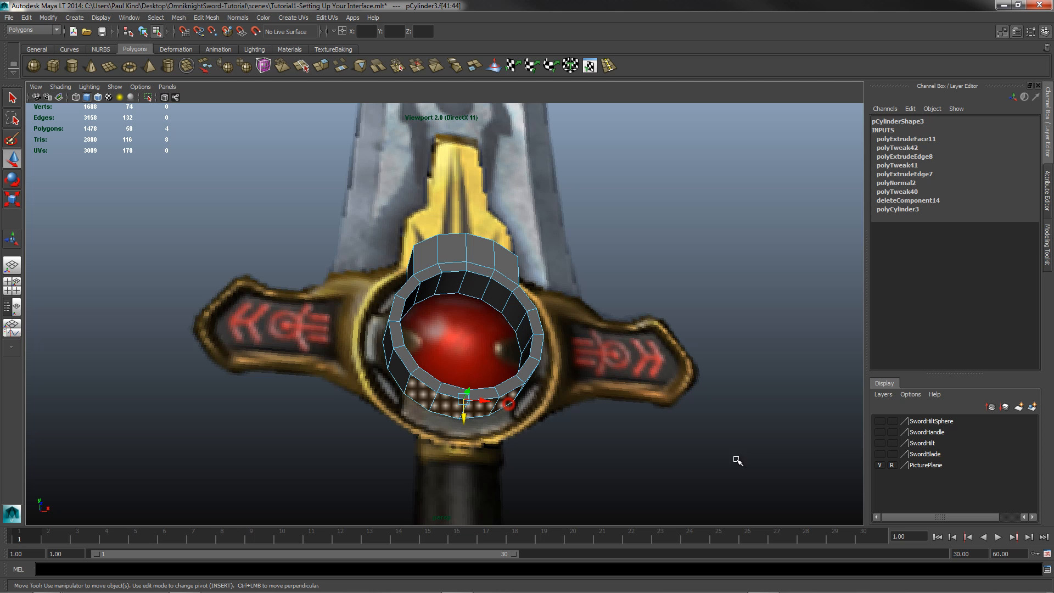
left_click(880, 442)
left_click_drag(693, 434, 631, 411, "alt")
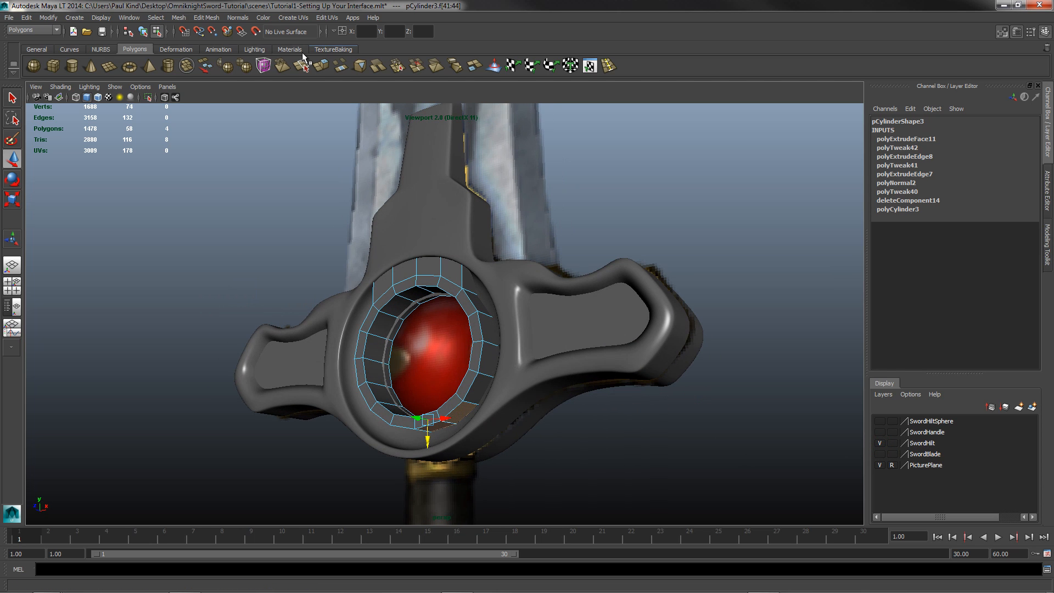
left_click(318, 64)
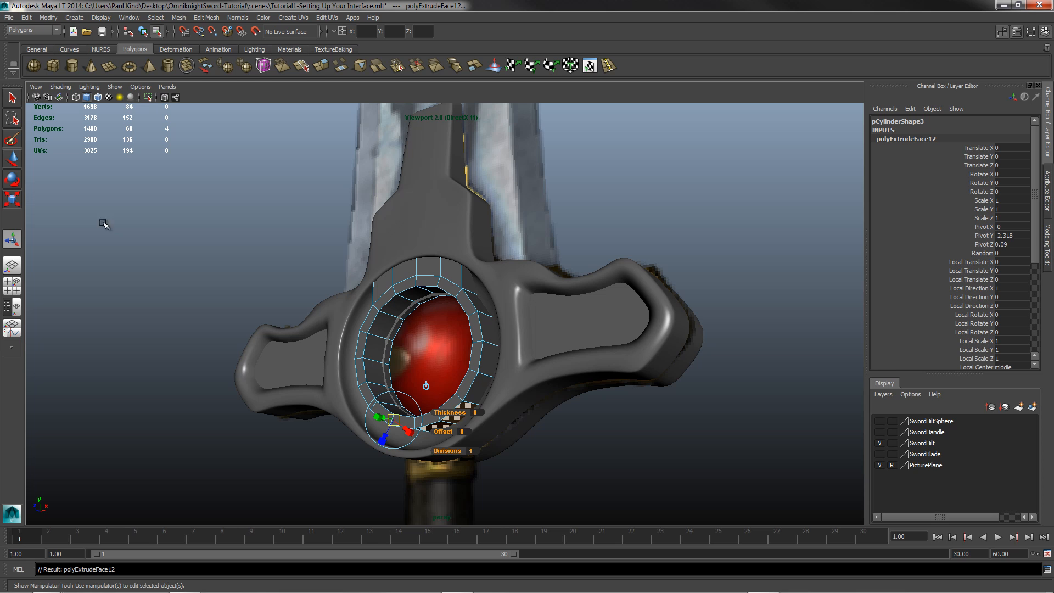
left_click(11, 162)
left_click_drag(429, 446, 430, 468)
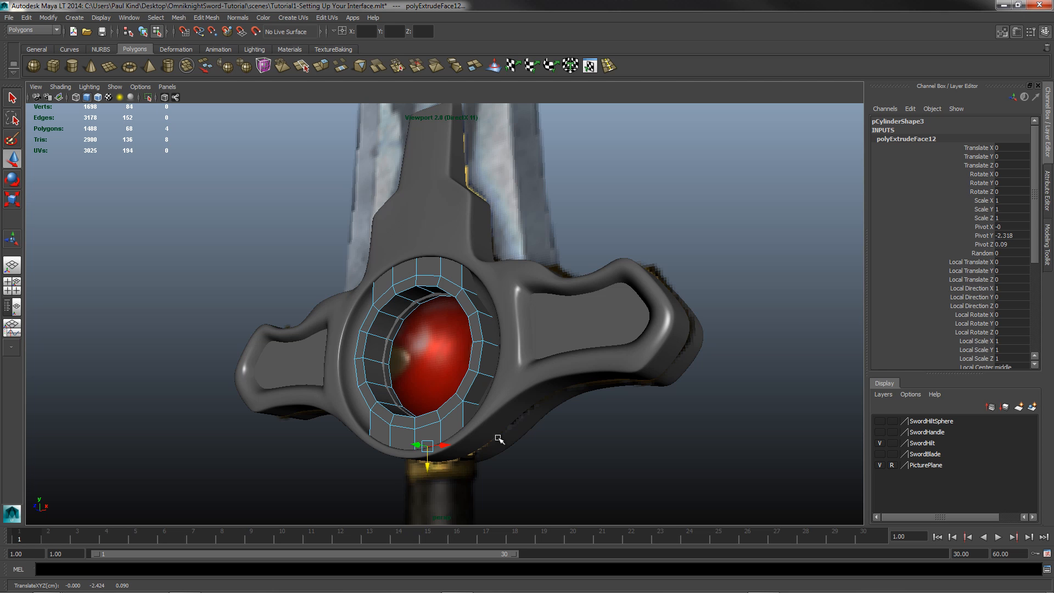
With SwordHilt hidden, extrude the two outer wall faces on the ring's +X side outward, and check the fit with the layer shown.
left_click_drag(499, 440, 489, 377, "alt")
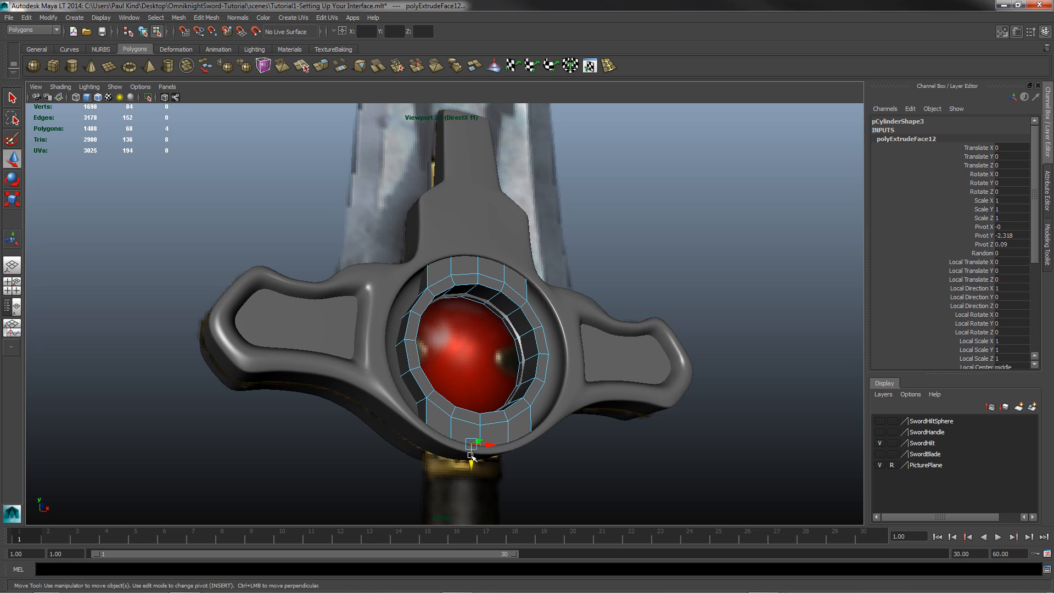
left_click_drag(550, 400, 517, 383, "alt")
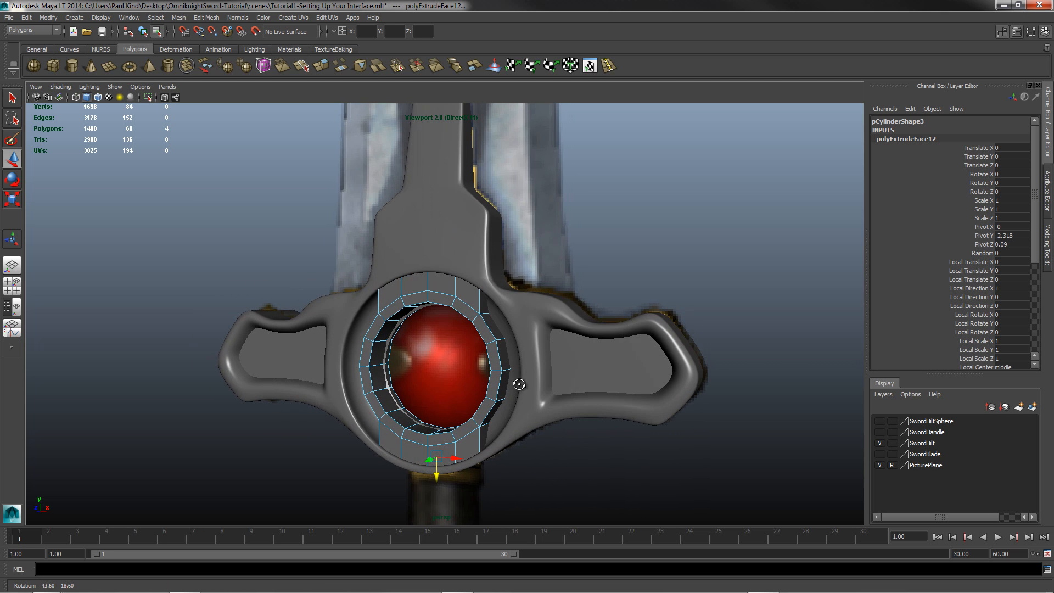
left_click(880, 443)
left_click(504, 355)
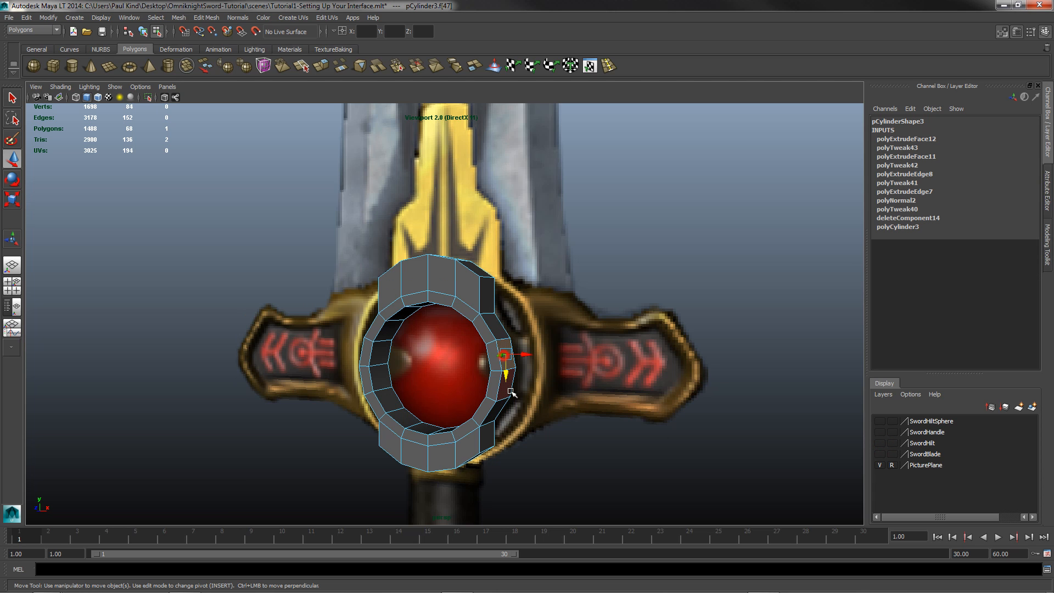
left_click(507, 386, "shift")
left_click_drag(533, 396, 531, 389, "alt")
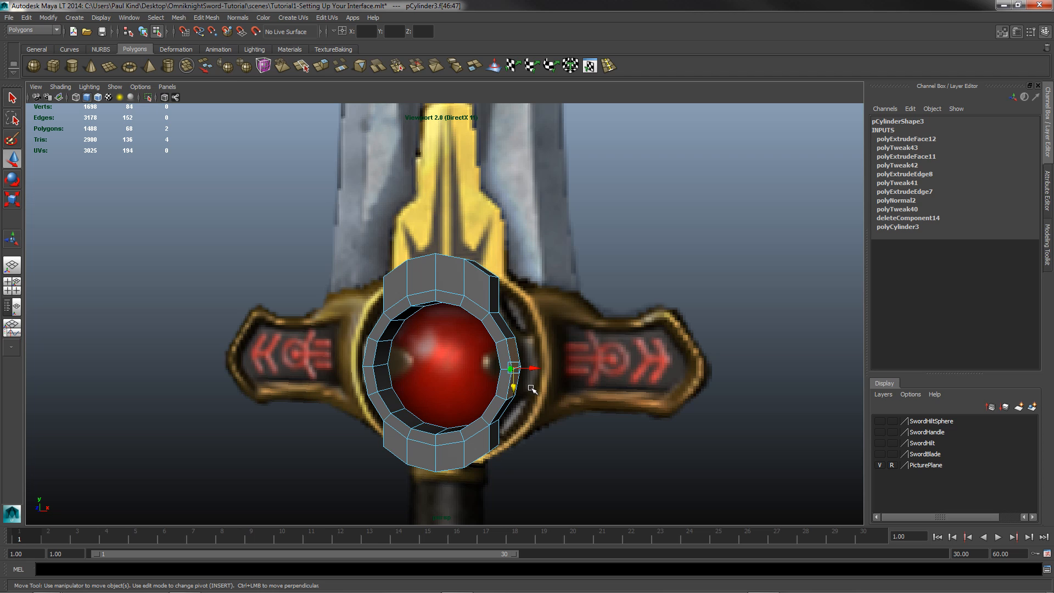
left_click(321, 66)
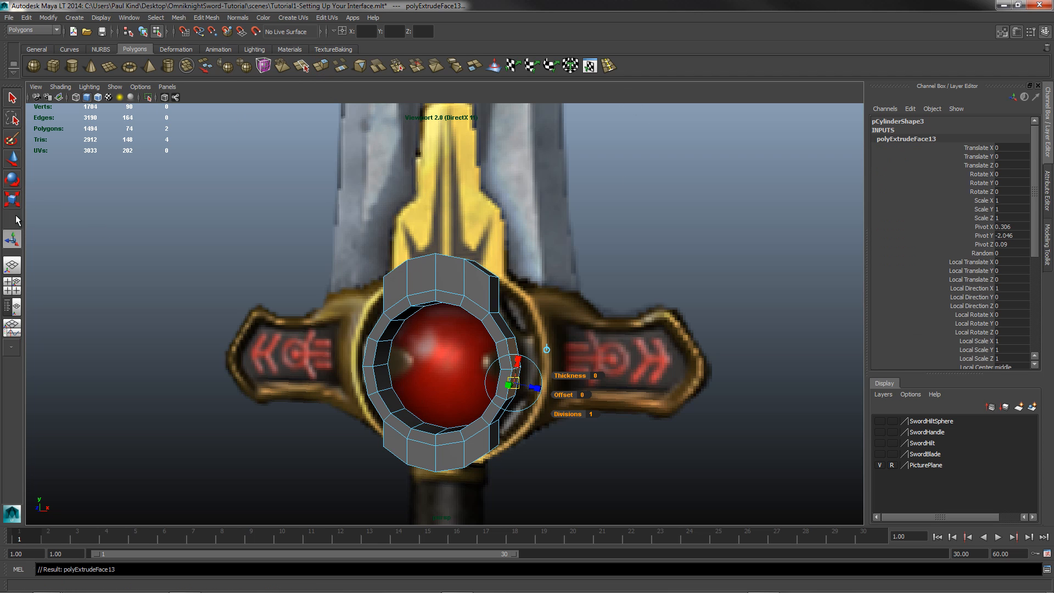
left_click(12, 158)
left_click_drag(536, 368, 564, 379)
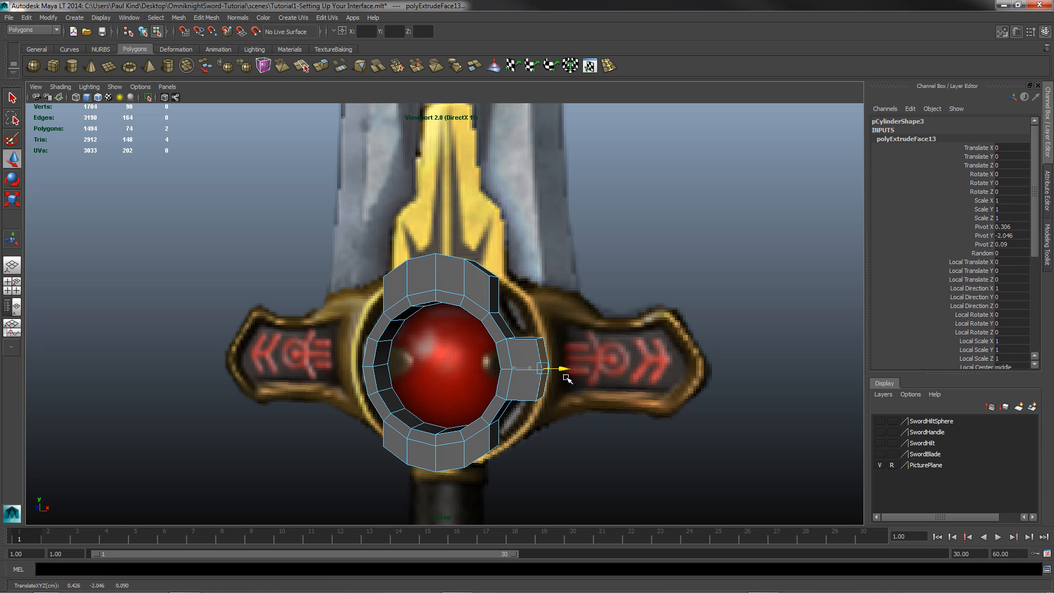
left_click(882, 443)
left_click_drag(385, 371, 419, 365, "alt")
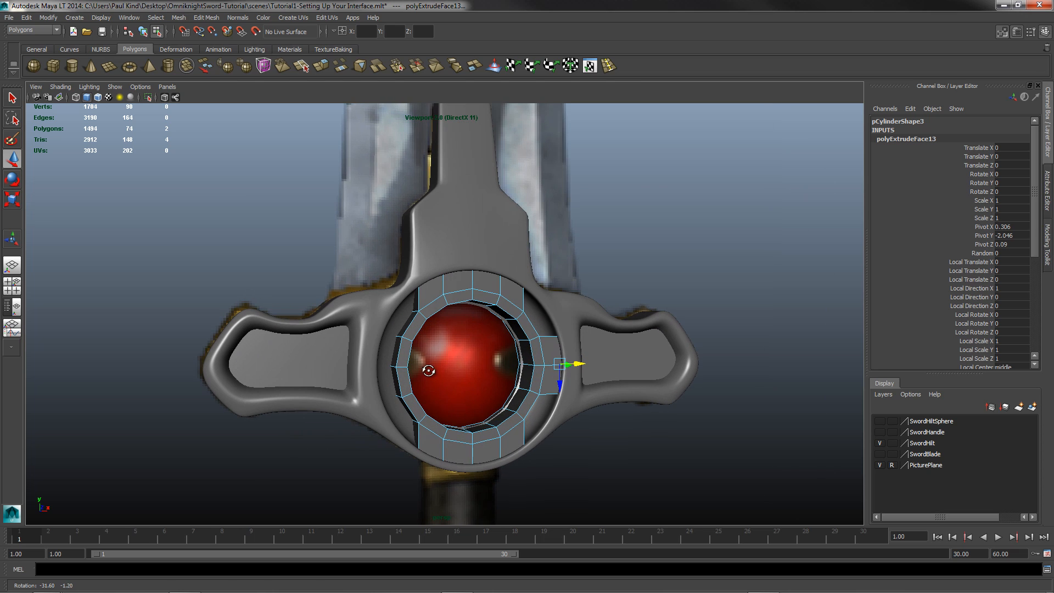
Hide the SwordHilt layer and delete all ring faces on the side opposite the new side block, leaving half a ring.
left_click(879, 443)
left_click_drag(624, 419, 602, 418, "alt")
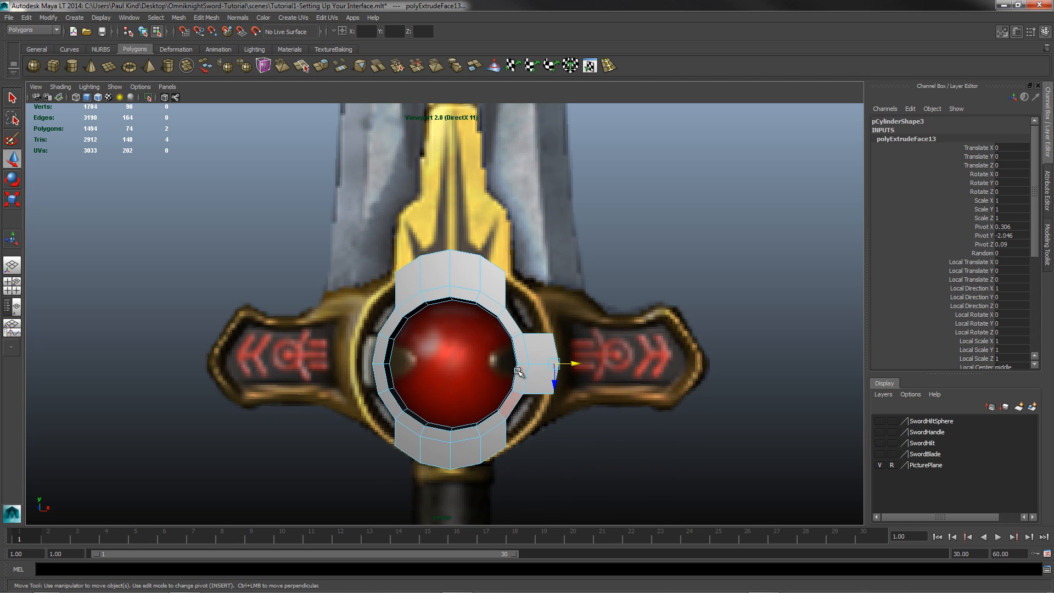
right_click_drag(520, 375, 525, 390)
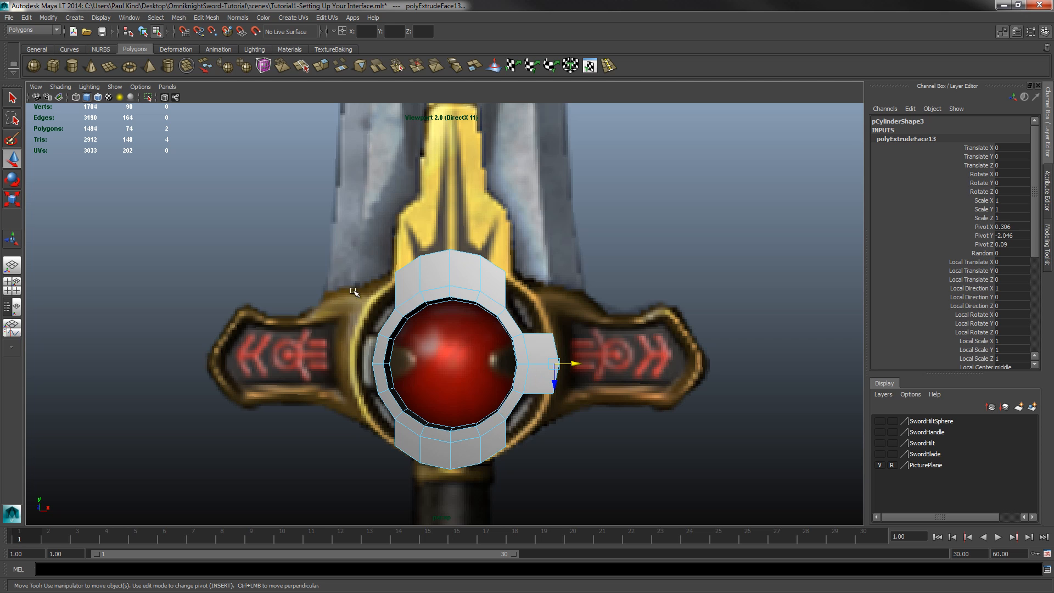
left_click_drag(365, 218, 441, 561)
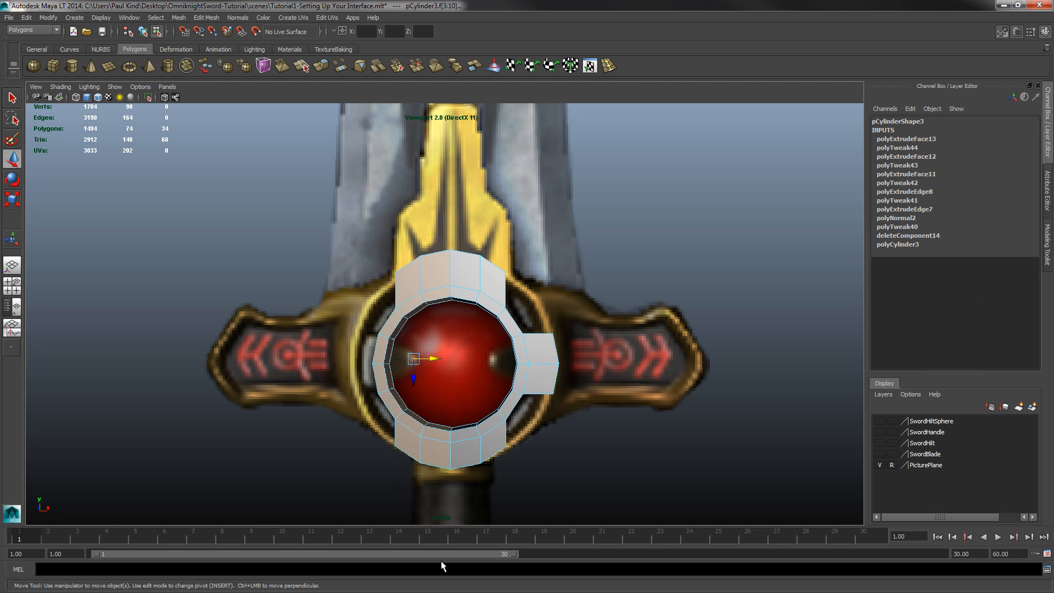
left_click_drag(471, 413, 456, 373, "alt")
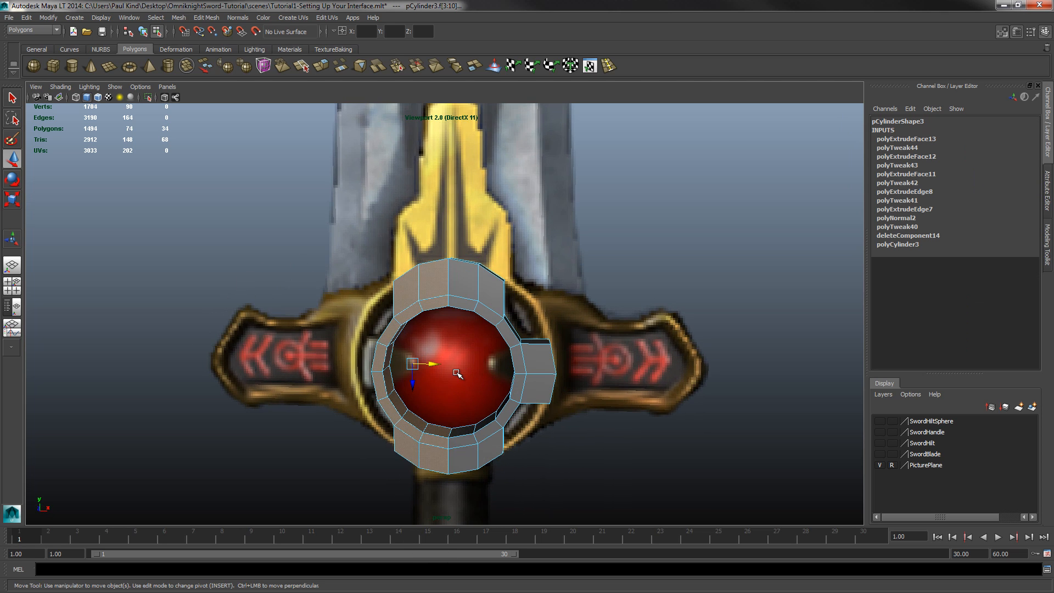
key("Delete")
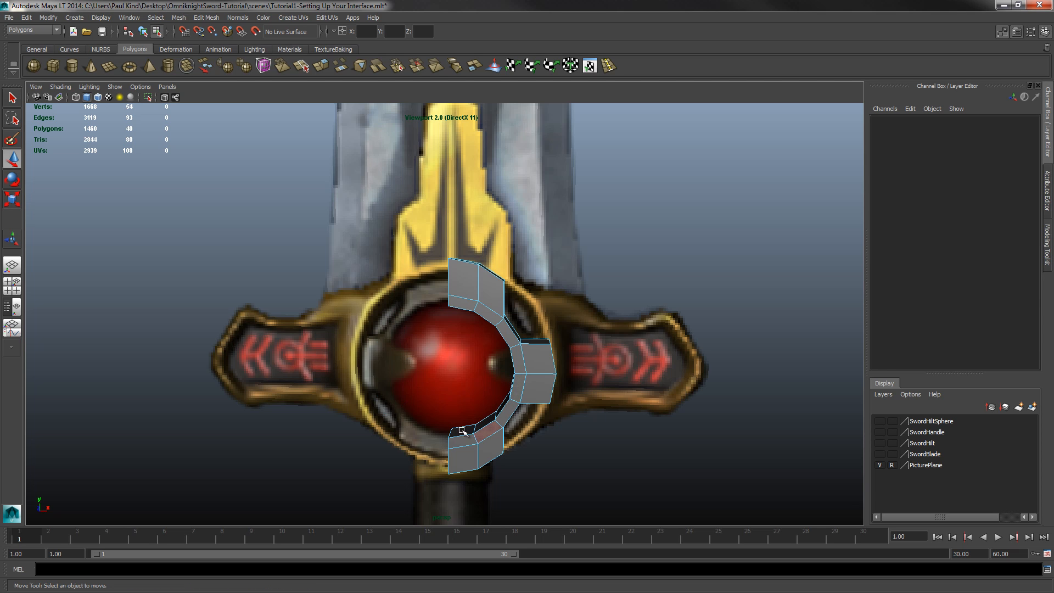
Select the remaining half ring in object mode and open the Duplicate Special options.
left_click_drag(462, 430, 492, 310, "alt")
right_click(490, 309)
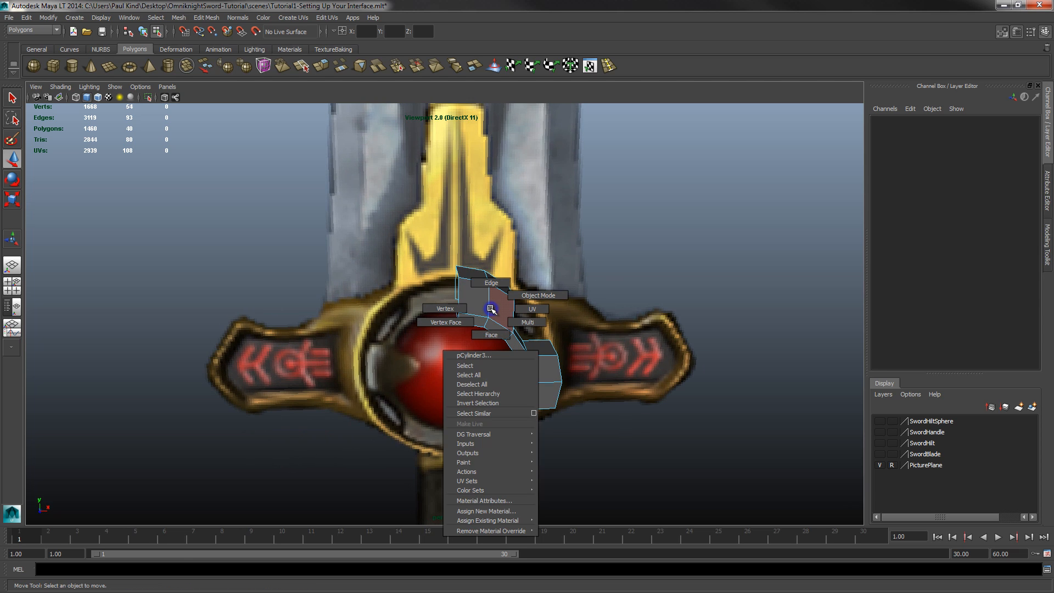
left_click(537, 295)
left_click(541, 371)
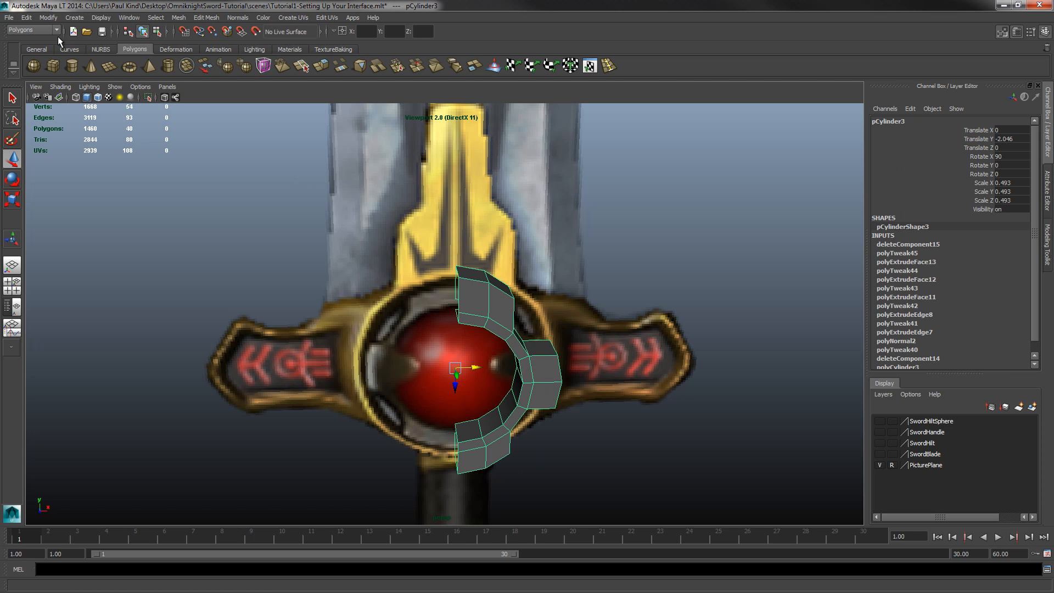
left_click(27, 17)
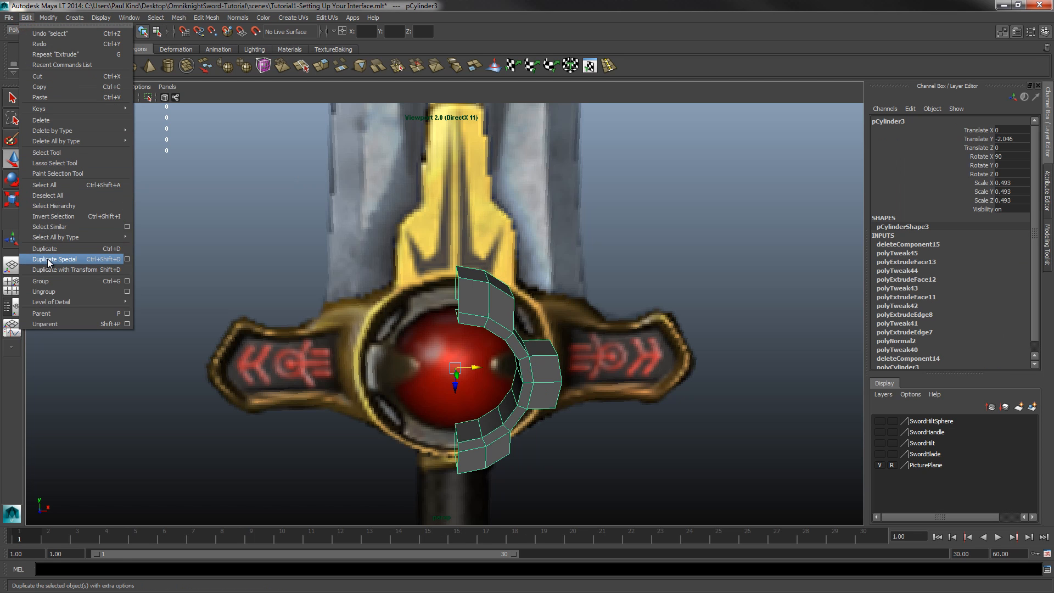
left_click(127, 259)
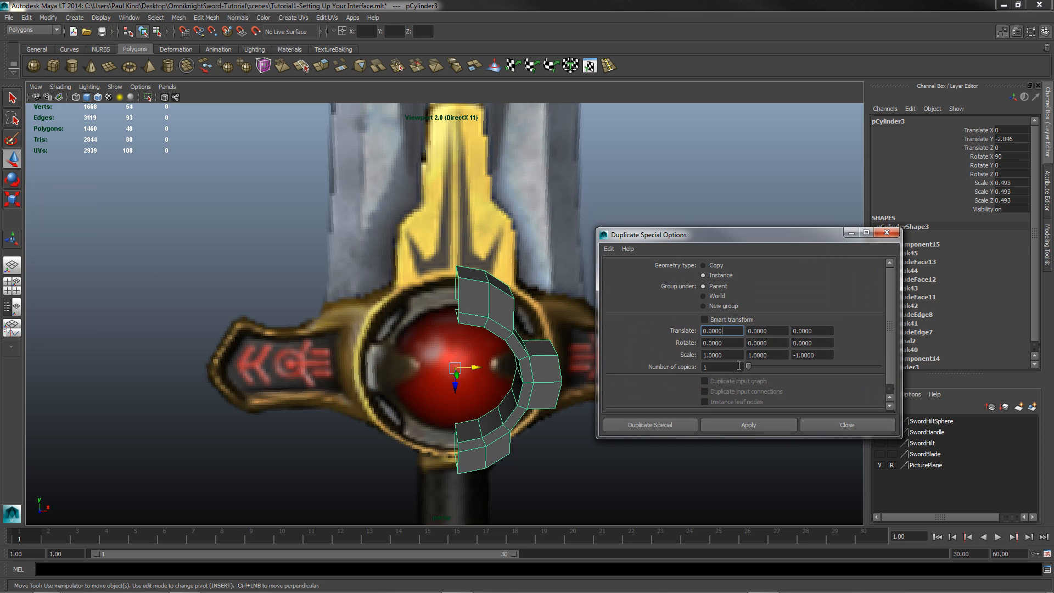
Duplicate the half ring as a mirrored instance with scale -1, 1, 1 and close the options.
left_click(731, 354)
type("-1")
key("Tab")
key("Tab")
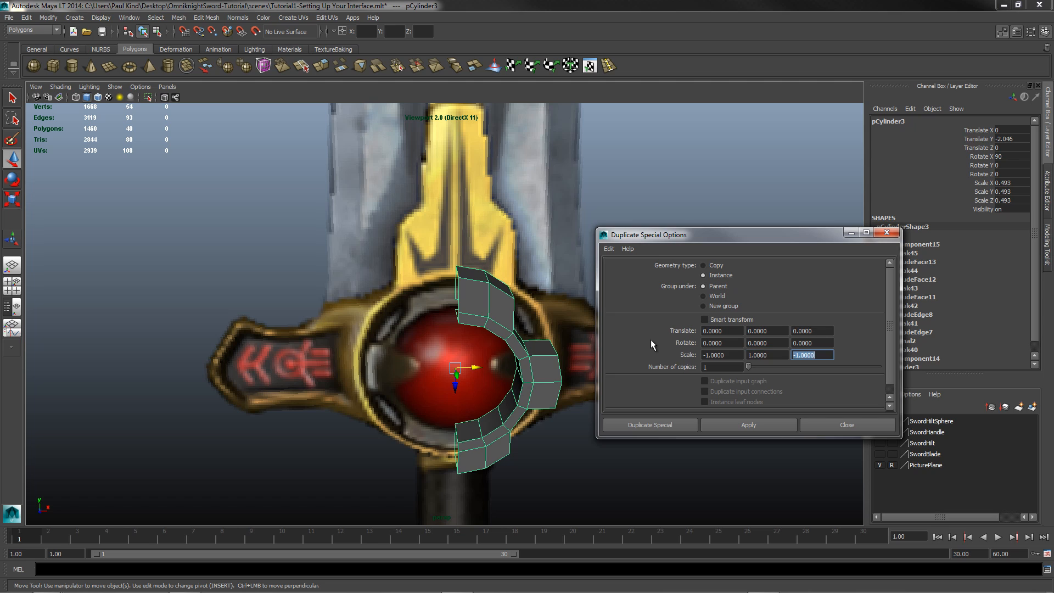
type("0")
key("Tab")
key("shift+Tab")
type("1")
key("Tab")
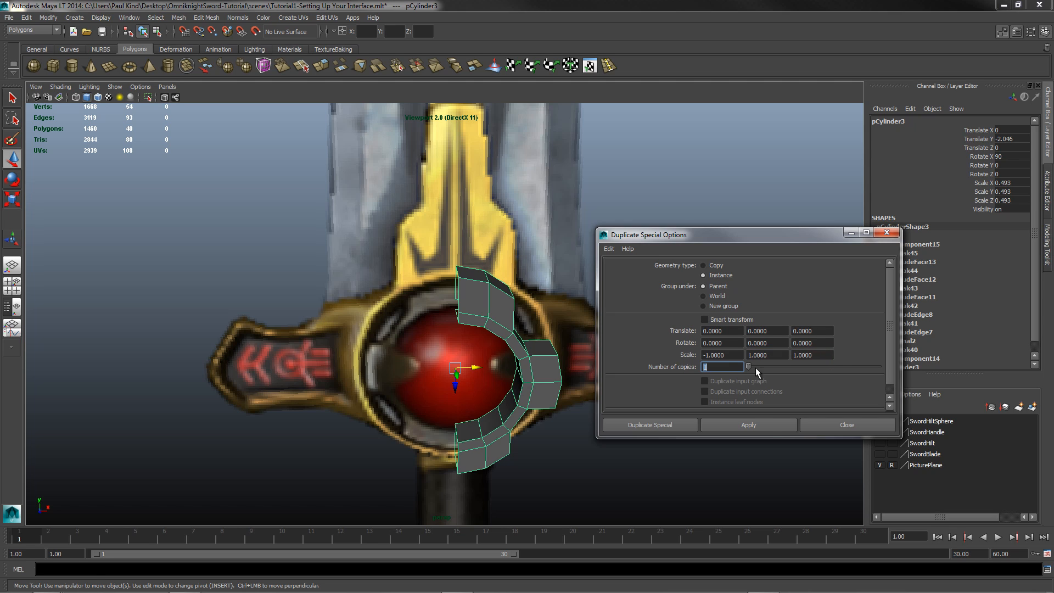
left_click(765, 426)
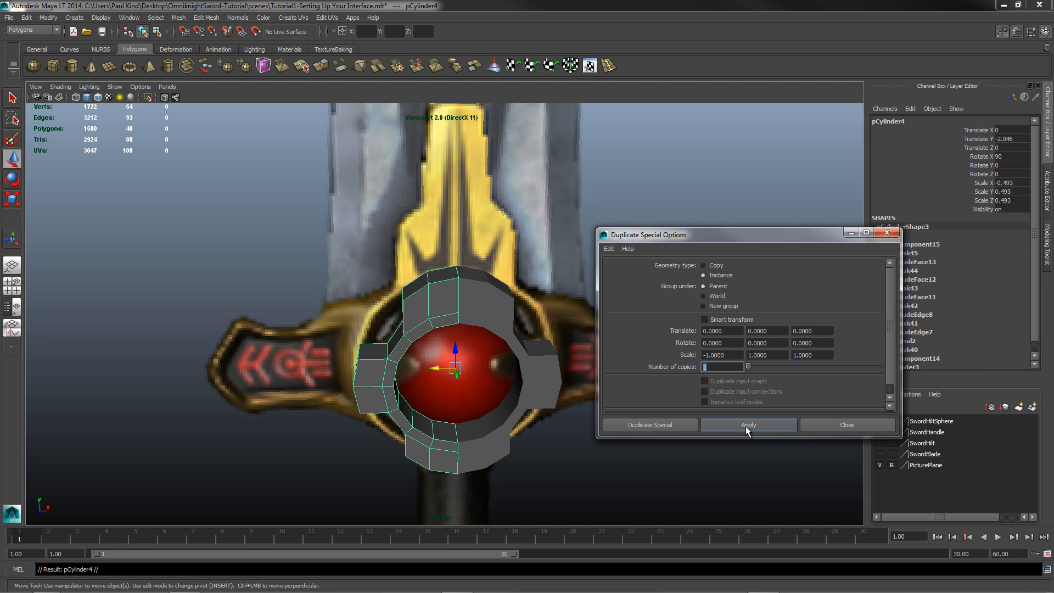
left_click(848, 427)
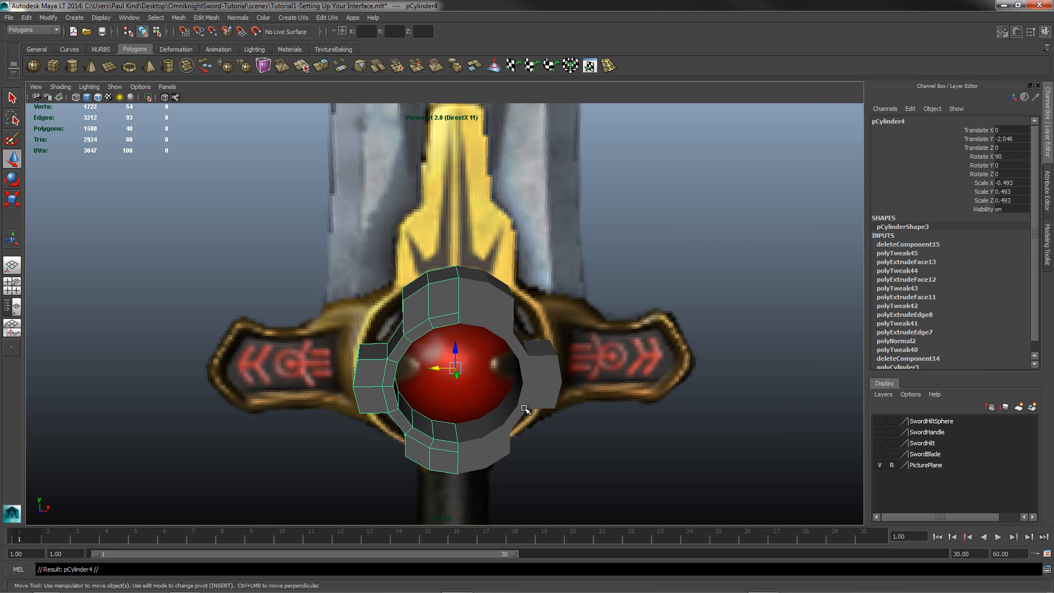
Hide the PicturePlane layer and delete the rear faces of the upper, side and lower blocks on the mirrored half ring.
left_click_drag(524, 409, 664, 396, "alt")
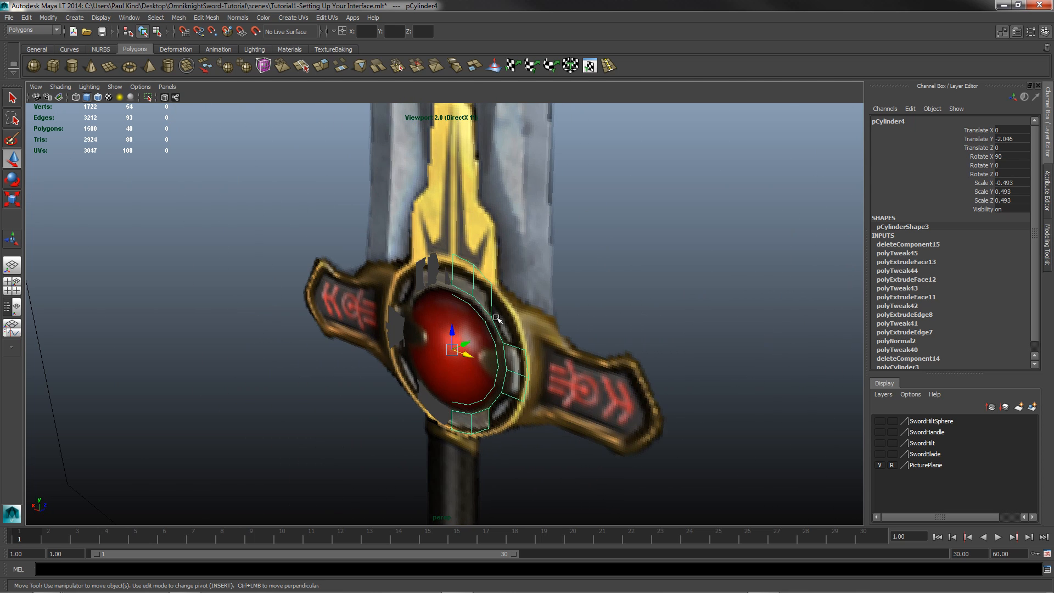
left_click_drag(566, 371, 325, 345, "alt")
left_click(880, 465)
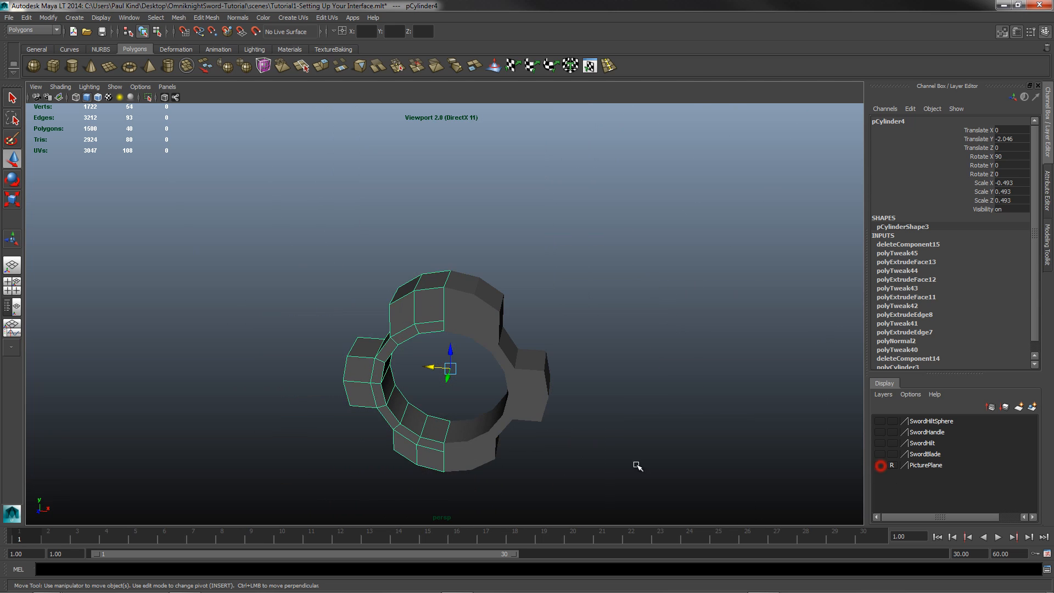
left_click_drag(649, 390, 439, 381, "alt")
left_click_drag(373, 374, 365, 375, "alt")
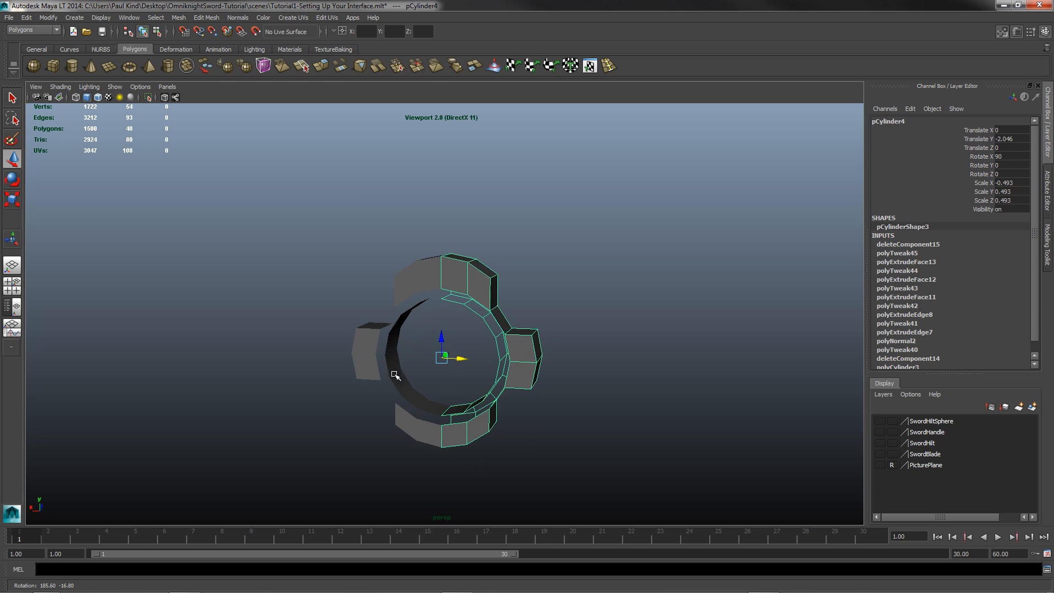
right_click(474, 282)
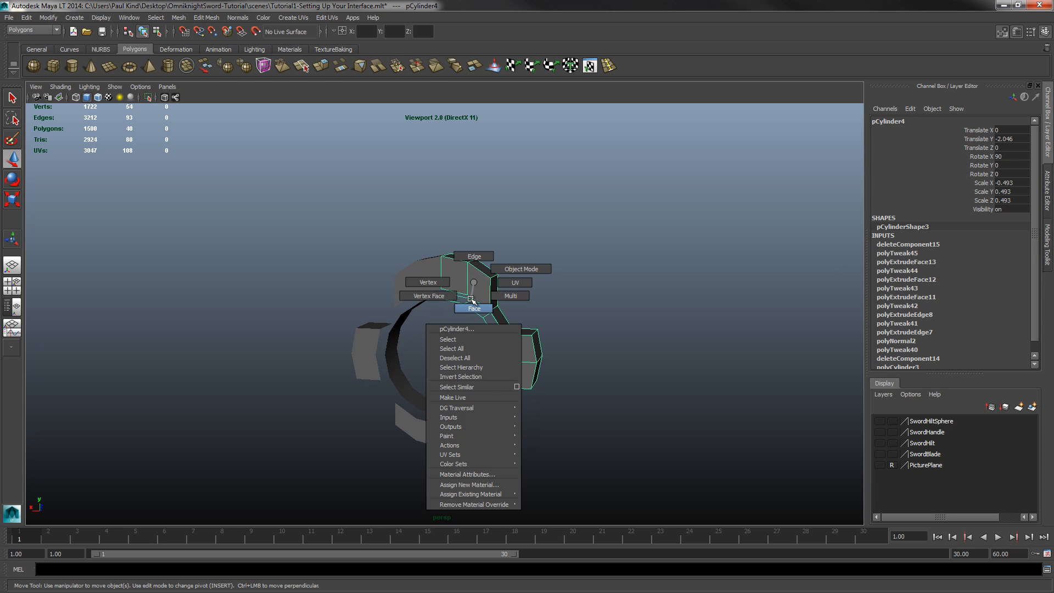
left_click(471, 299)
left_click(459, 284)
mouse_move(477, 287)
left_mouse_down("shift")
mouse_move(521, 365)
mouse_move(442, 445)
left_mouse_up("shift")
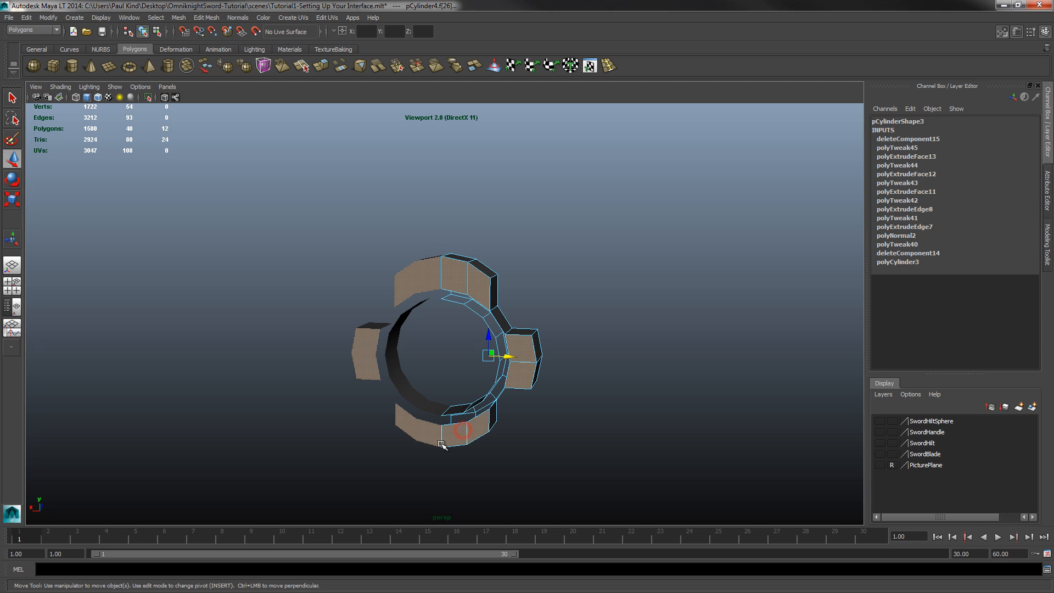
left_click_drag(532, 397, 658, 355, "alt")
key("Delete")
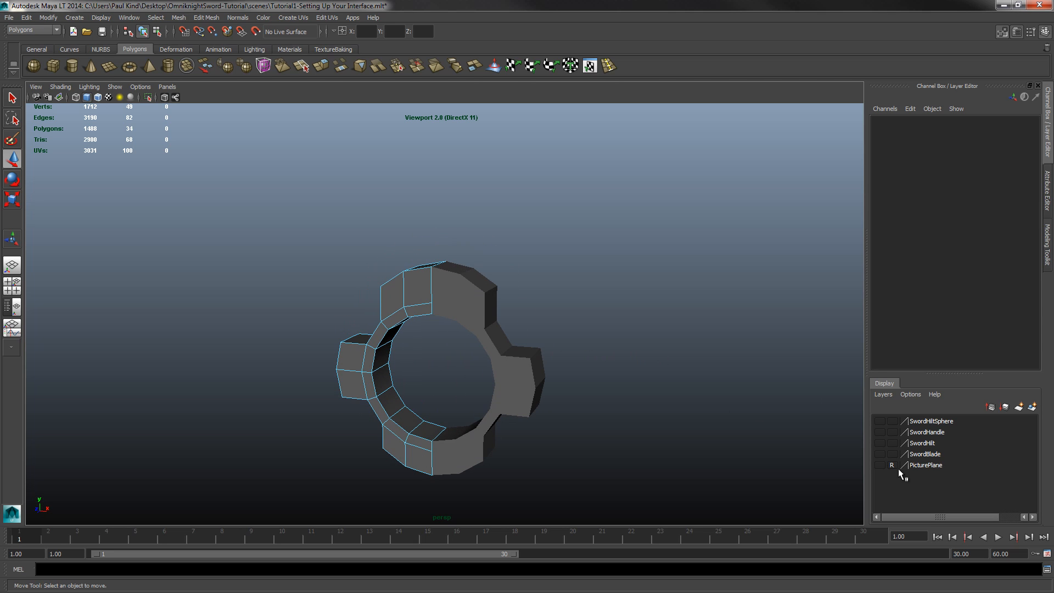
Show the PicturePlane layer and switch the original half ring on the +X side to face selection.
left_click(880, 465)
left_click_drag(428, 336, 404, 351, "alt")
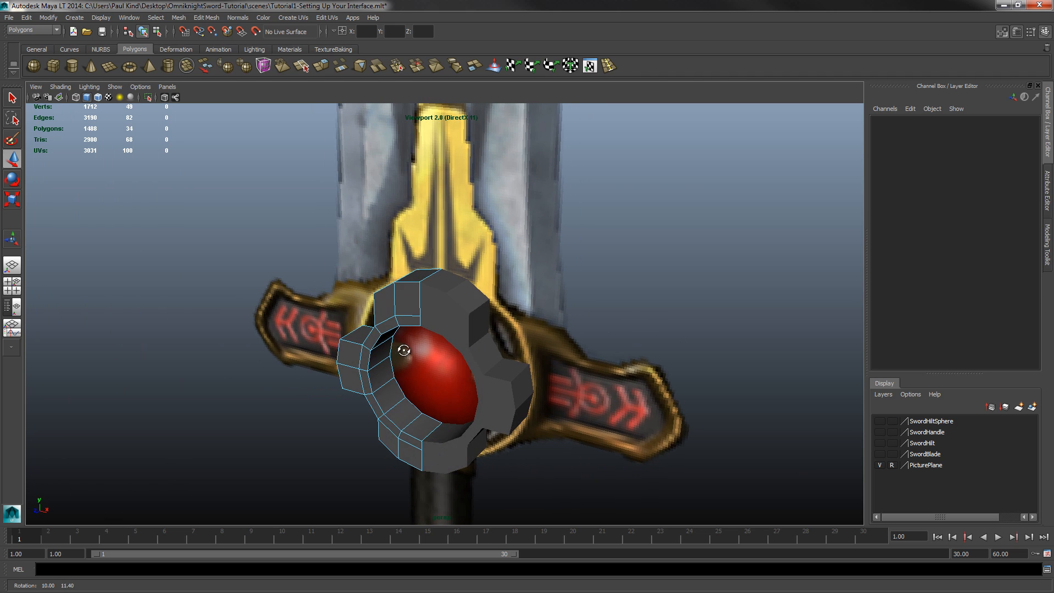
right_click(429, 316)
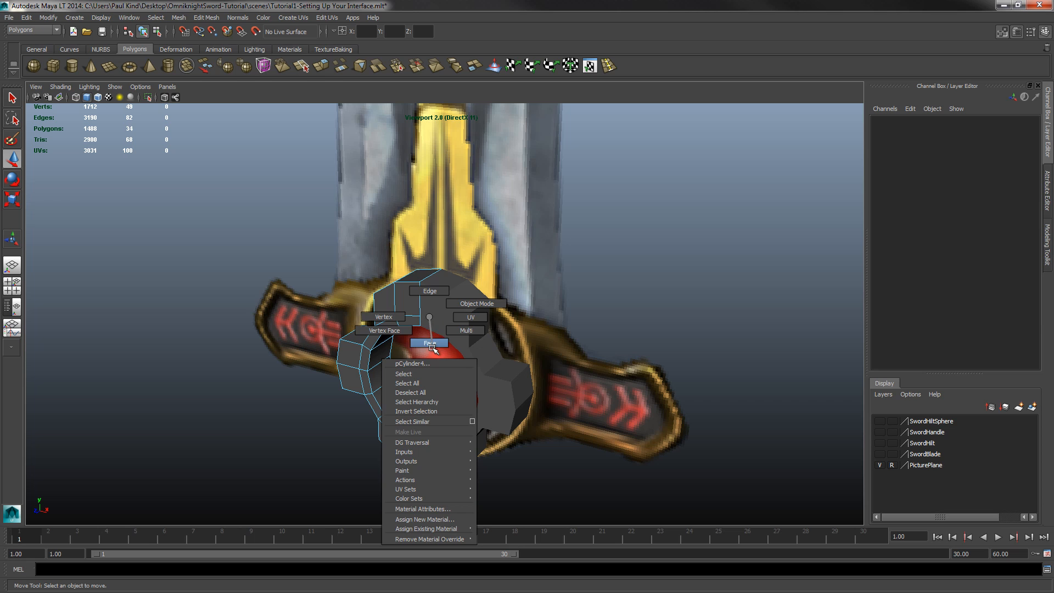
left_click(434, 346)
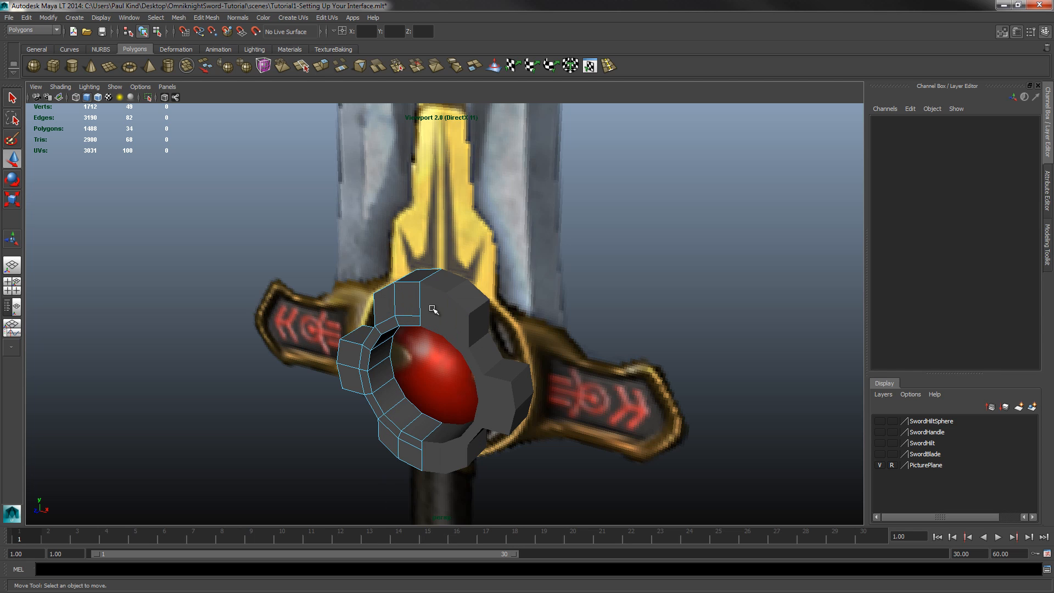
left_click(448, 314)
right_click(441, 313)
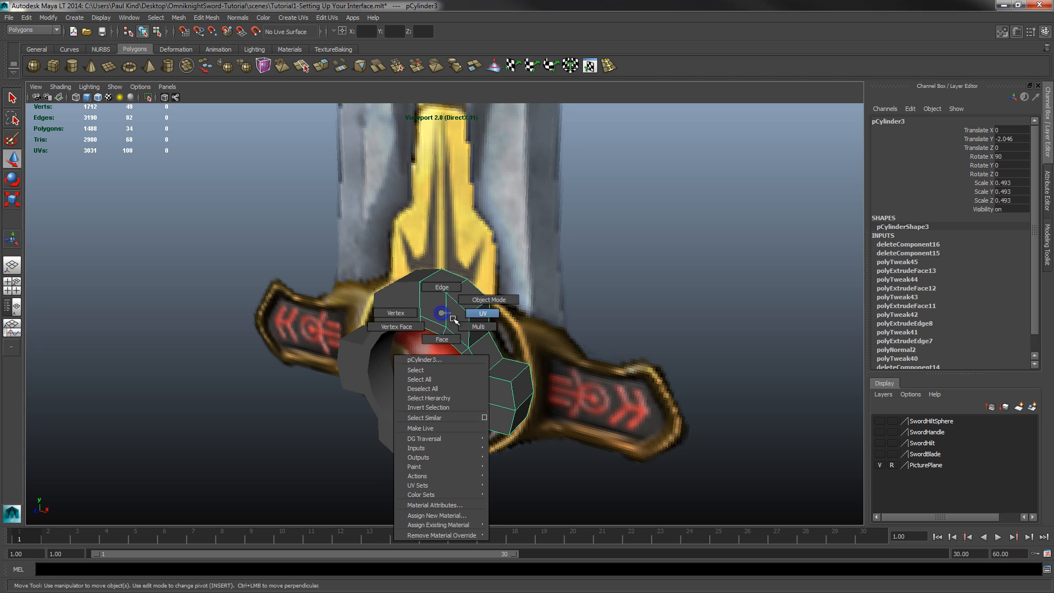
left_click(439, 340)
Move all front faces of the half ring along the depth axis to fit the hilt's recess, with the SwordHilt layer shown.
left_click(424, 302)
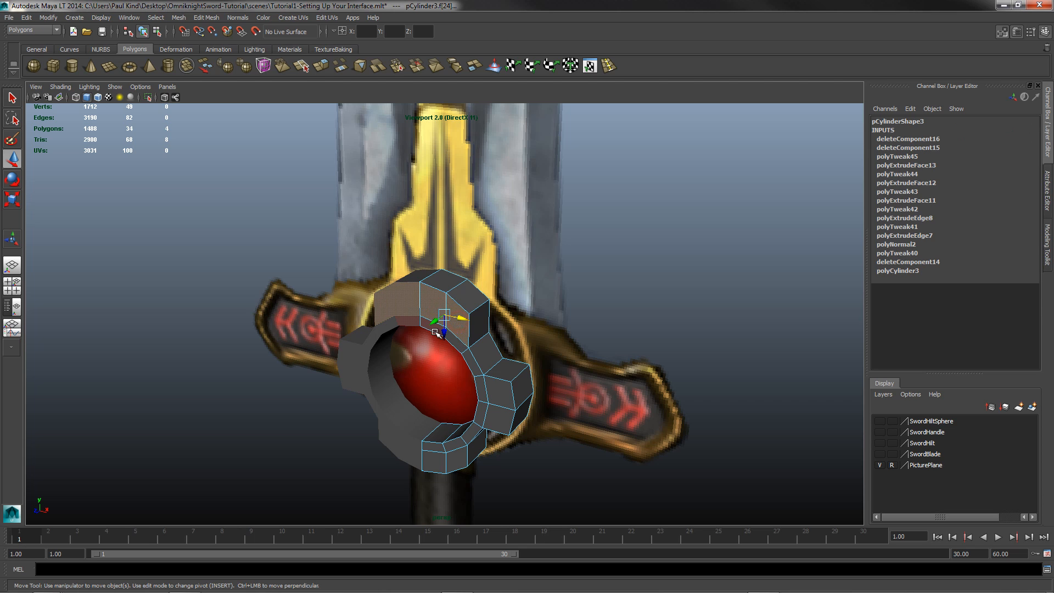
left_click(433, 329, "shift")
left_click(458, 348, "shift")
left_click(471, 369, "shift")
left_click(483, 394, "shift")
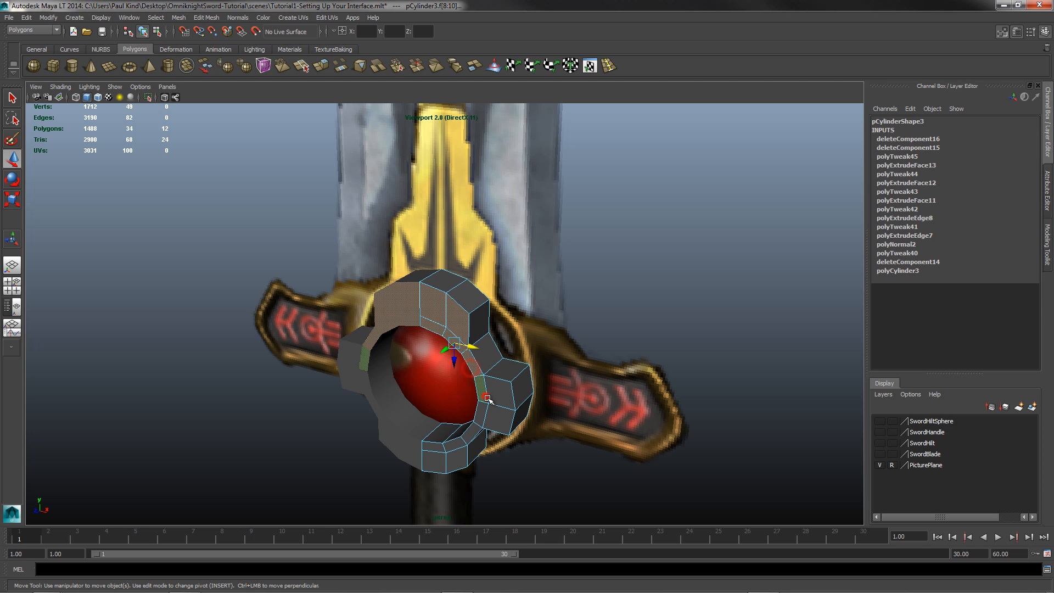
left_click(496, 395, "shift")
left_click(497, 420, "shift")
left_click(482, 417, "shift")
left_click(468, 439, "shift")
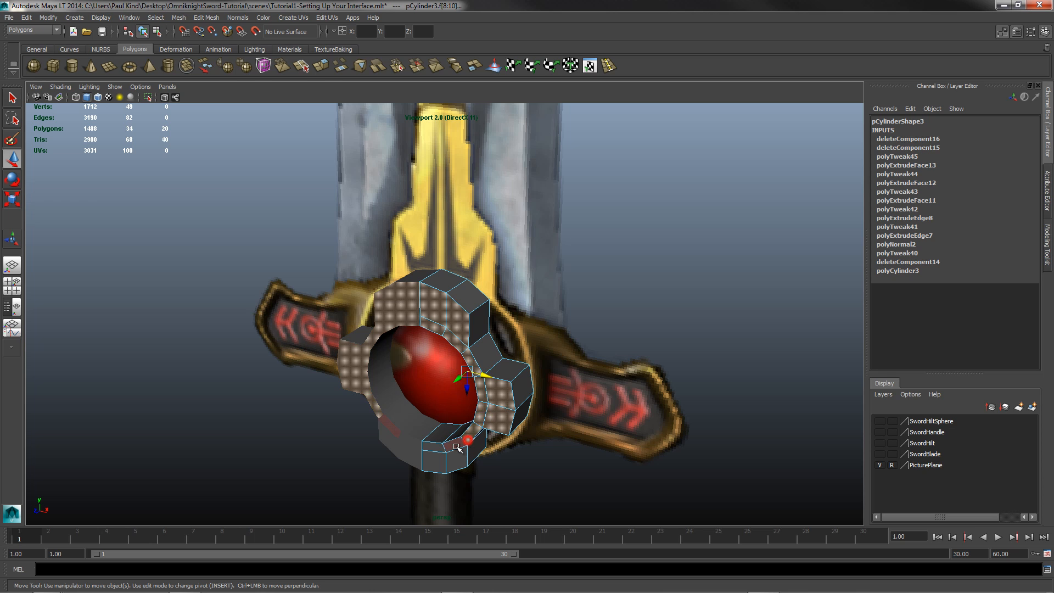
left_click(459, 446, "shift")
left_click(456, 460, "shift")
left_click(436, 454, "shift")
left_click(419, 450, "shift")
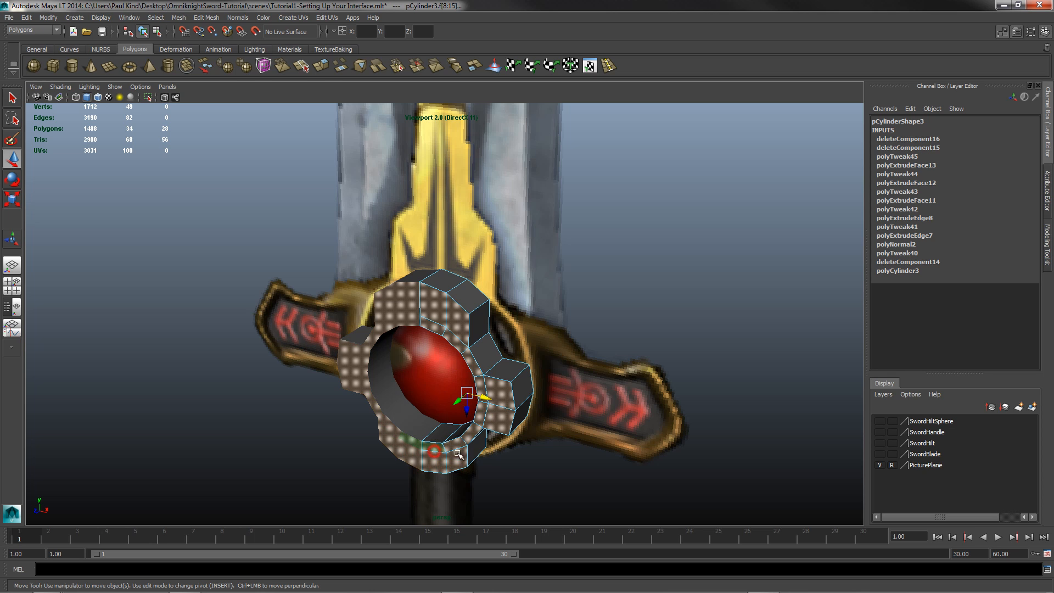
left_click_drag(436, 451, 401, 397, "alt")
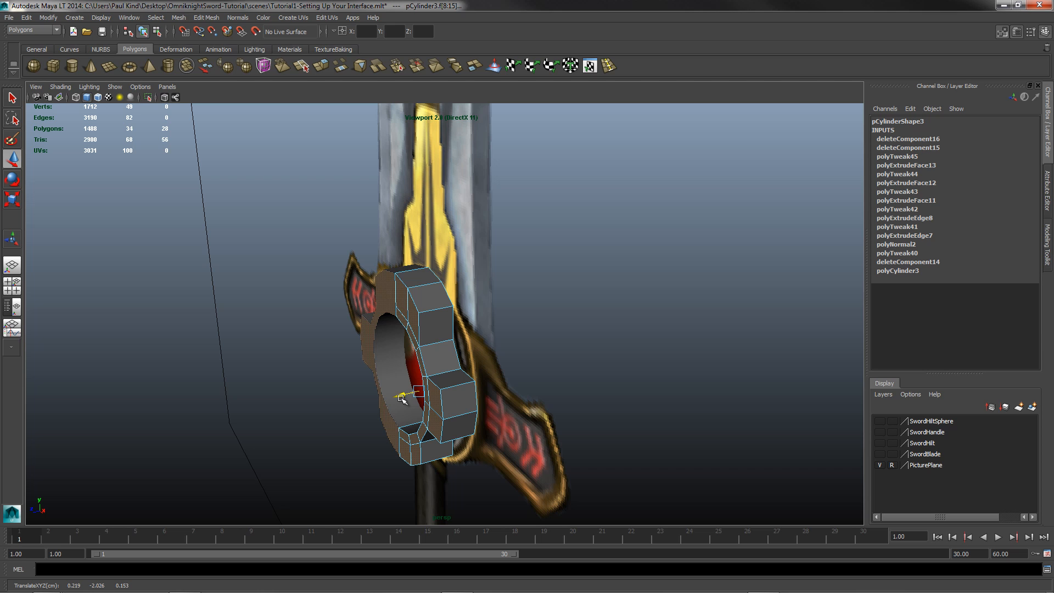
left_click(880, 443)
left_click_drag(635, 463, 449, 404, "alt")
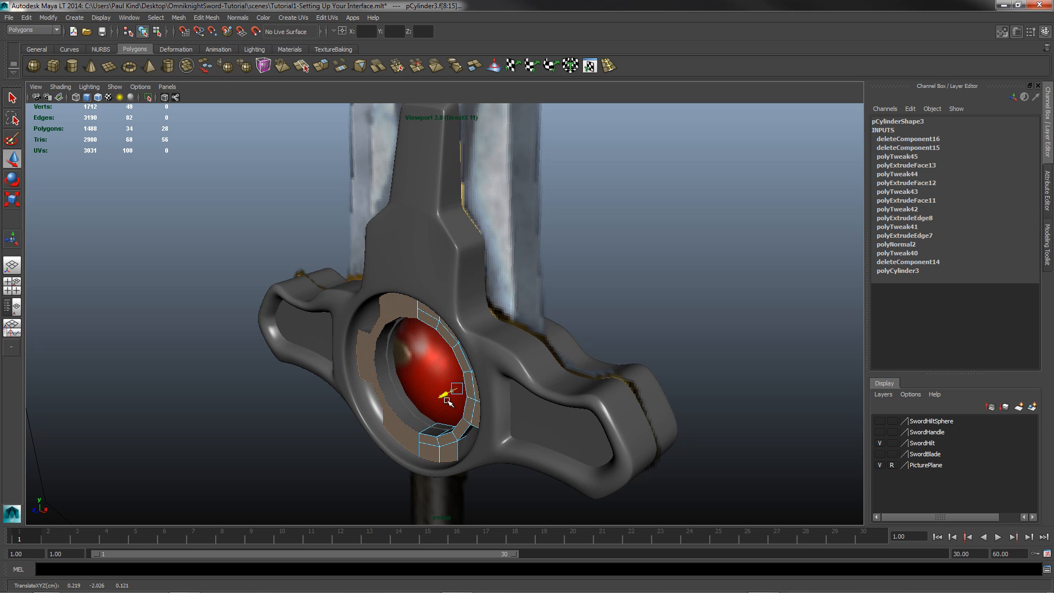
Briefly show the SwordHiltSphere layer to compare it with the ring, and hide the SwordHilt layer.
left_click(880, 421)
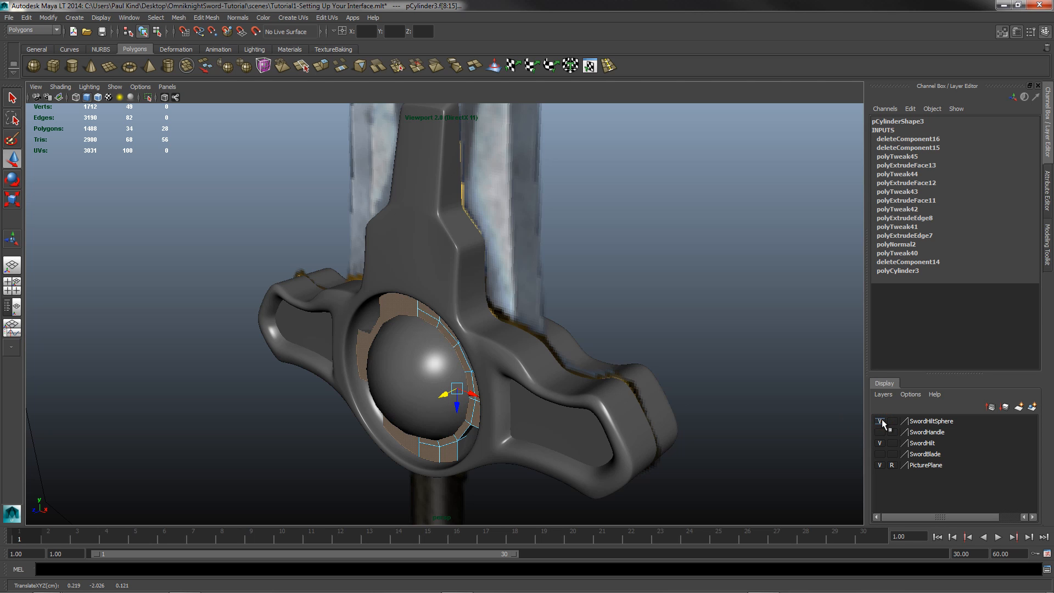
left_click(881, 421)
left_click_drag(497, 403, 521, 393, "alt")
left_click(881, 443)
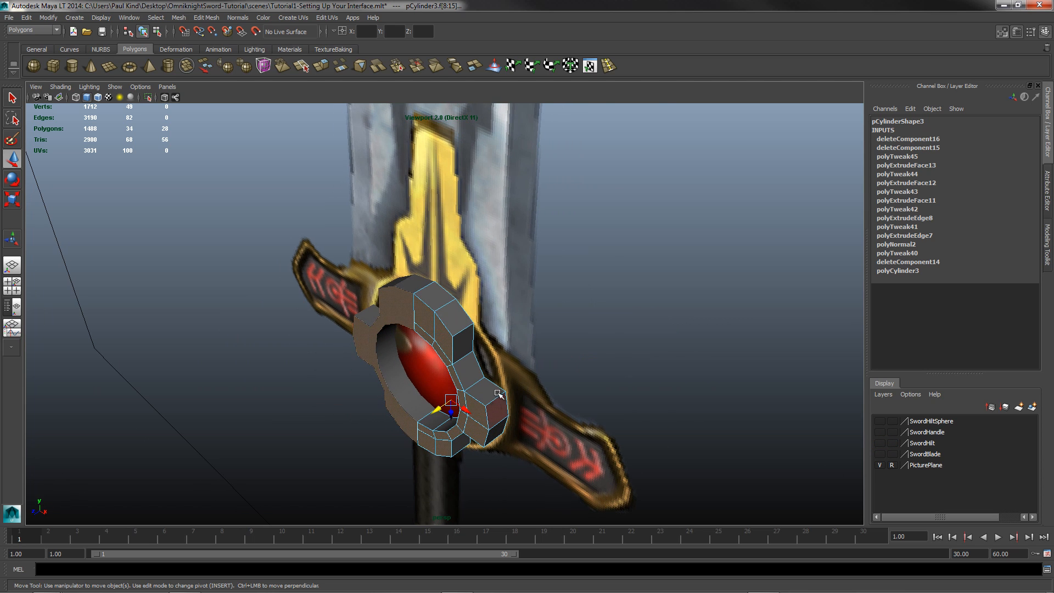
Insert one edge loop around the ring's outer wall near the front edge and another around its inner wall.
left_click(609, 66)
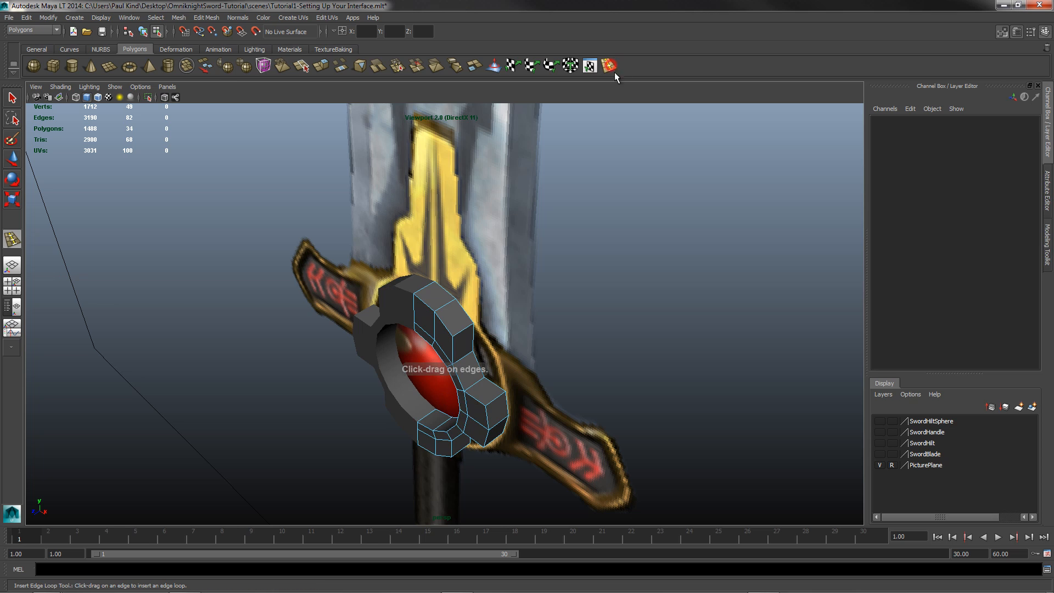
left_click_drag(491, 406, 491, 406)
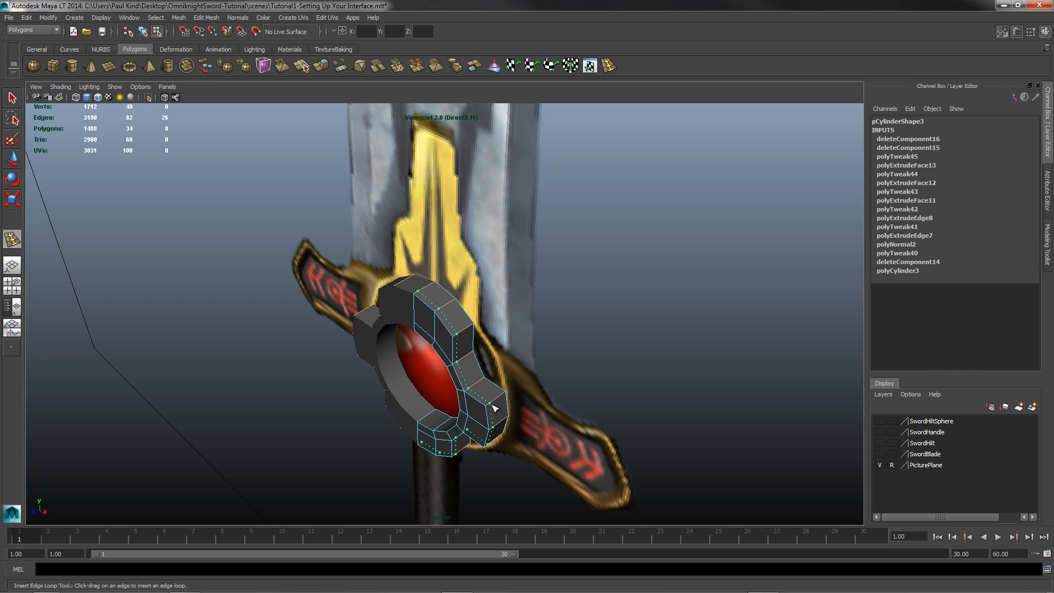
left_click_drag(493, 407, 607, 424, "alt")
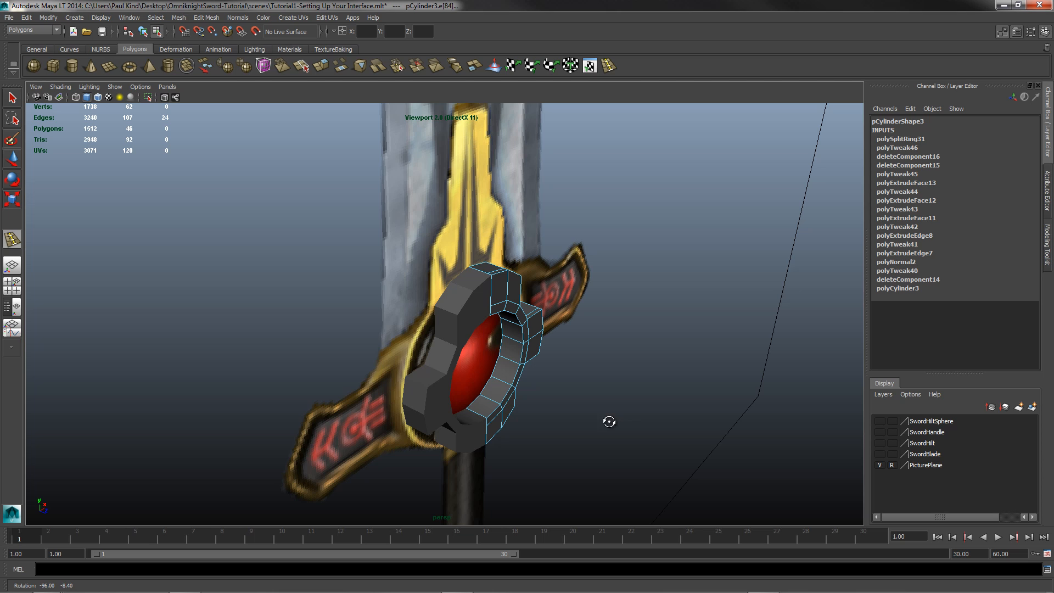
left_click(500, 406)
left_click_drag(521, 386, 484, 387, "alt")
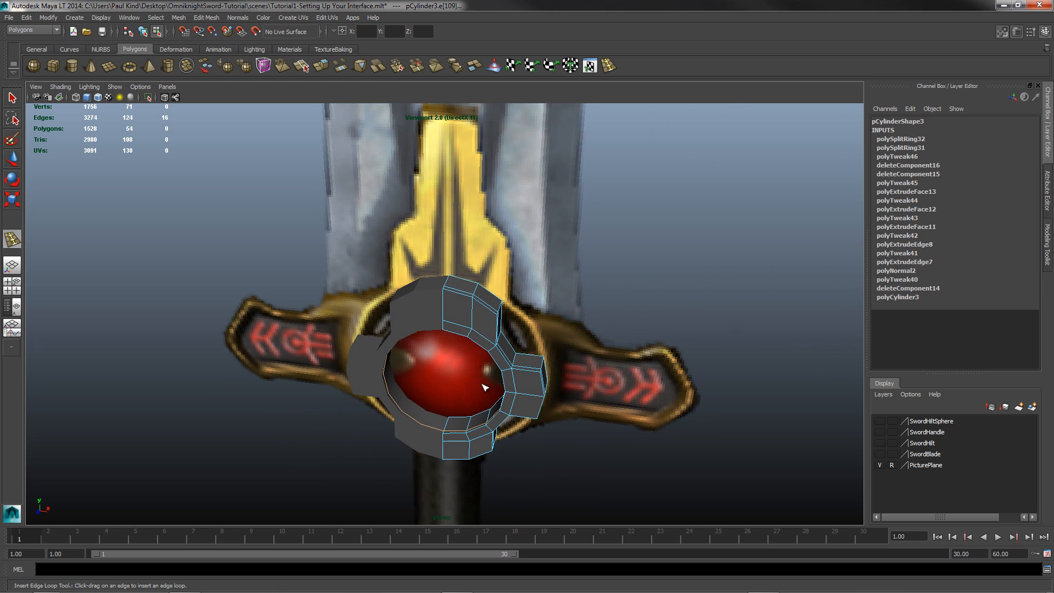
Hide the PicturePlane layer and combine the two half rings into a single mesh.
left_click(879, 465)
left_click_drag(432, 401, 458, 396, "alt")
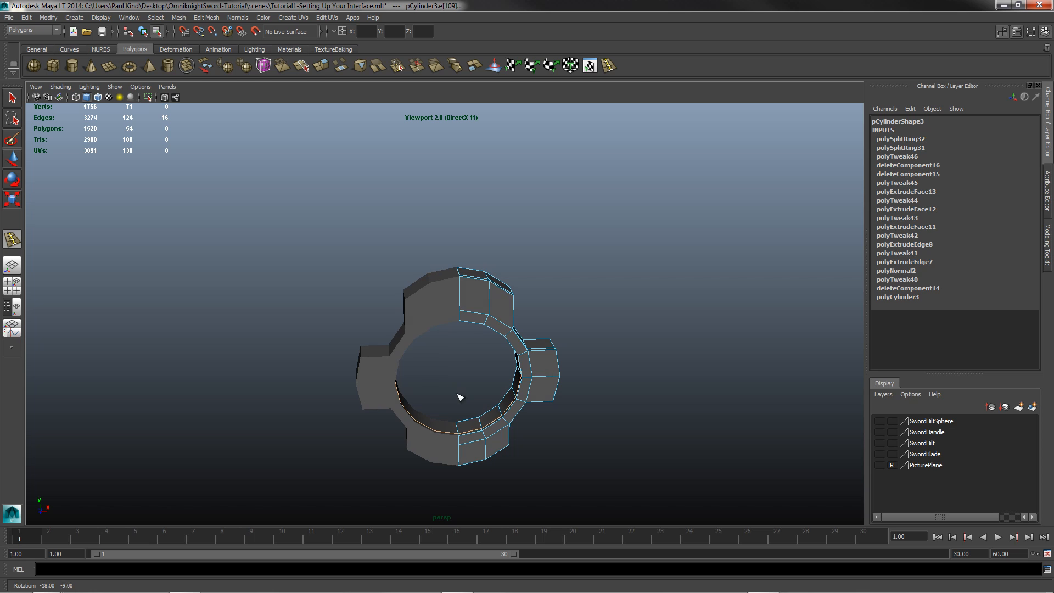
right_click(489, 306)
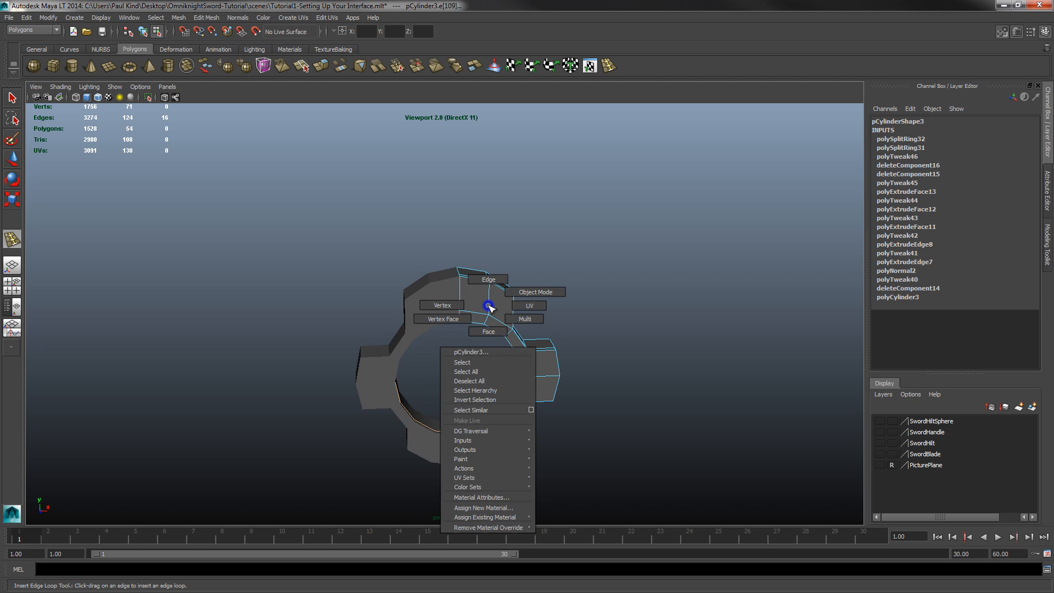
left_click(516, 293)
left_click(449, 301)
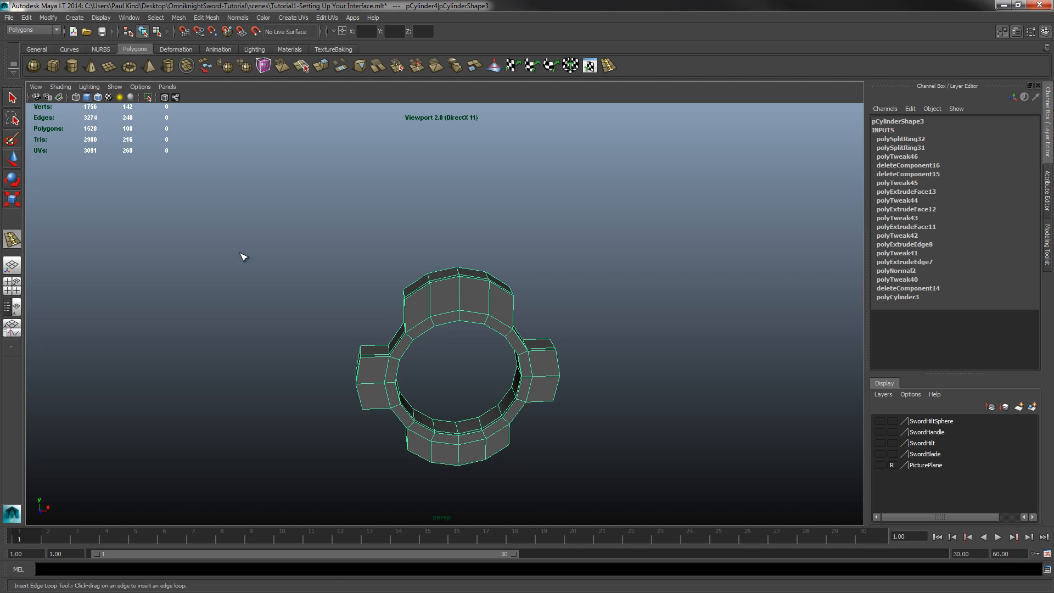
key("q")
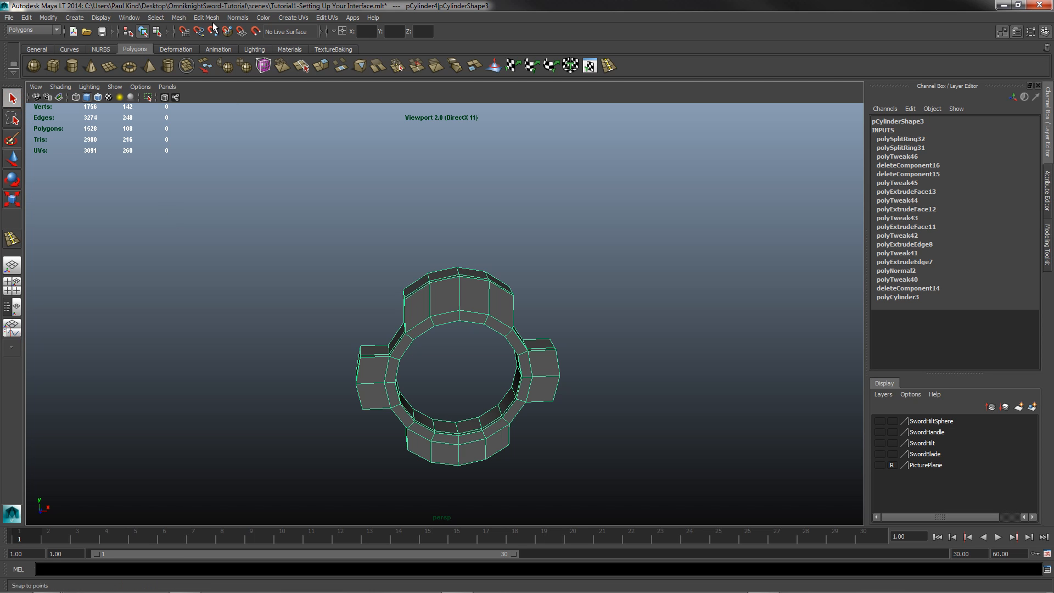
left_click(182, 20)
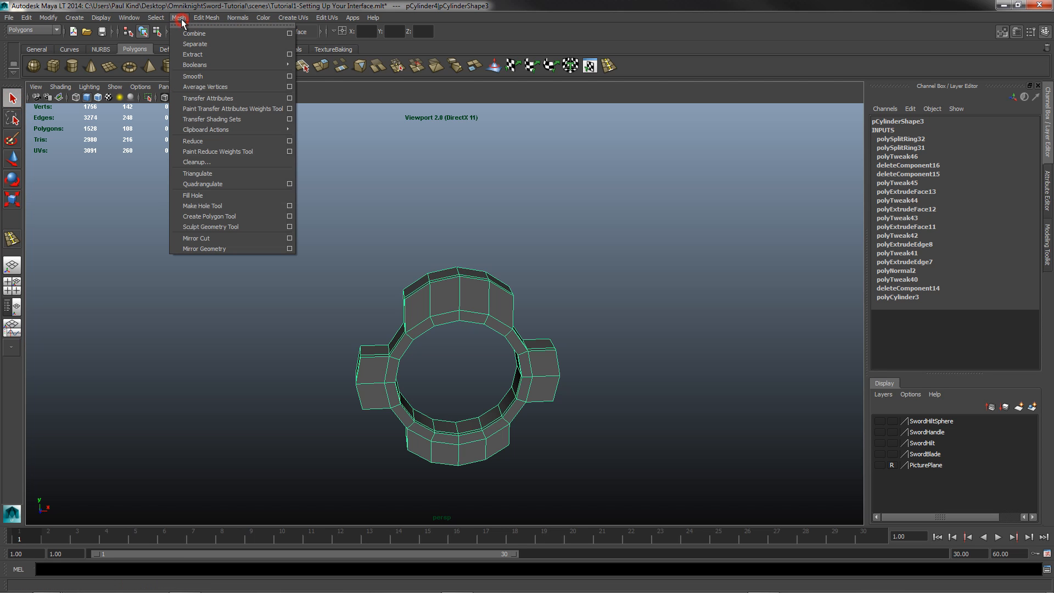
left_click(197, 34)
Select all vertices of the combined ring.
key("w")
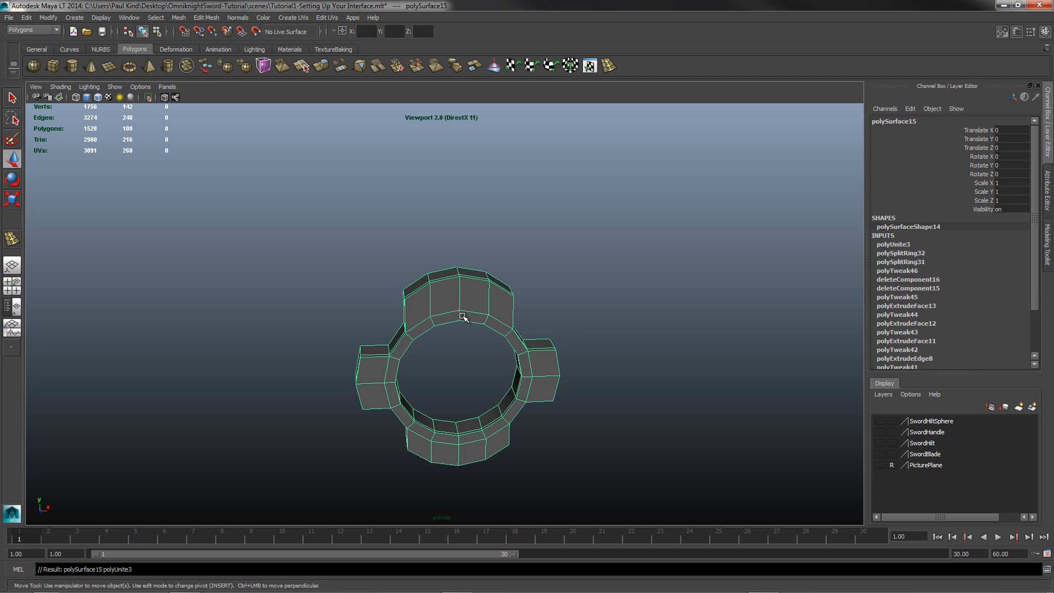
right_click(469, 307)
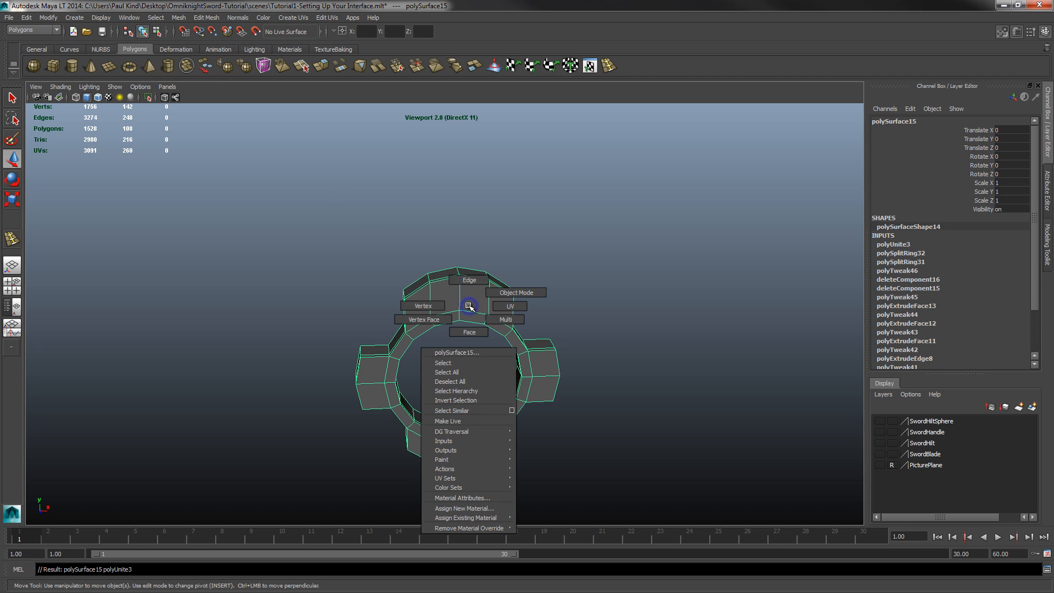
left_click(429, 306)
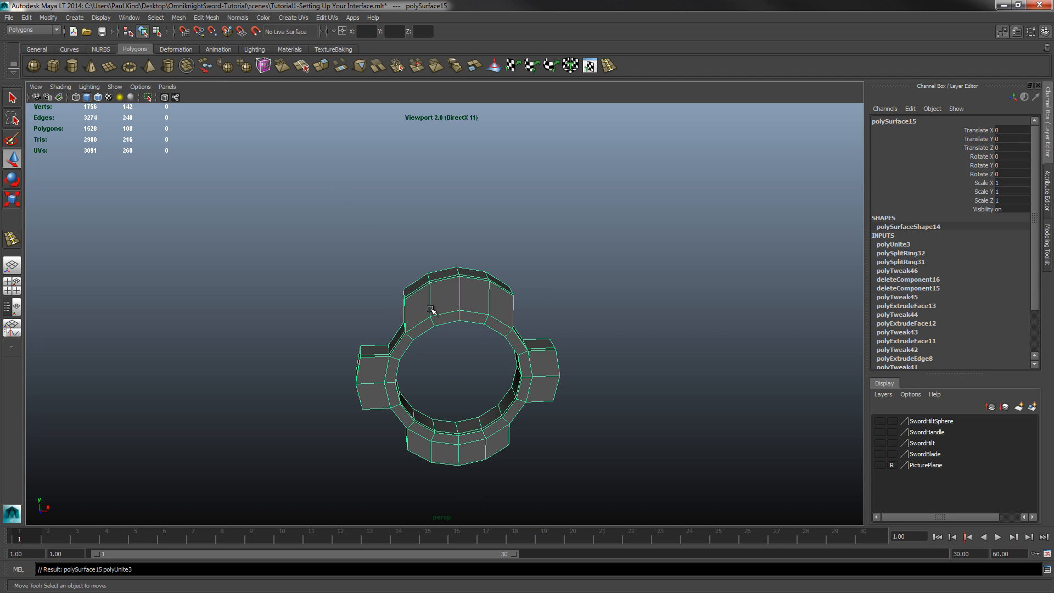
left_click_drag(266, 183, 641, 510)
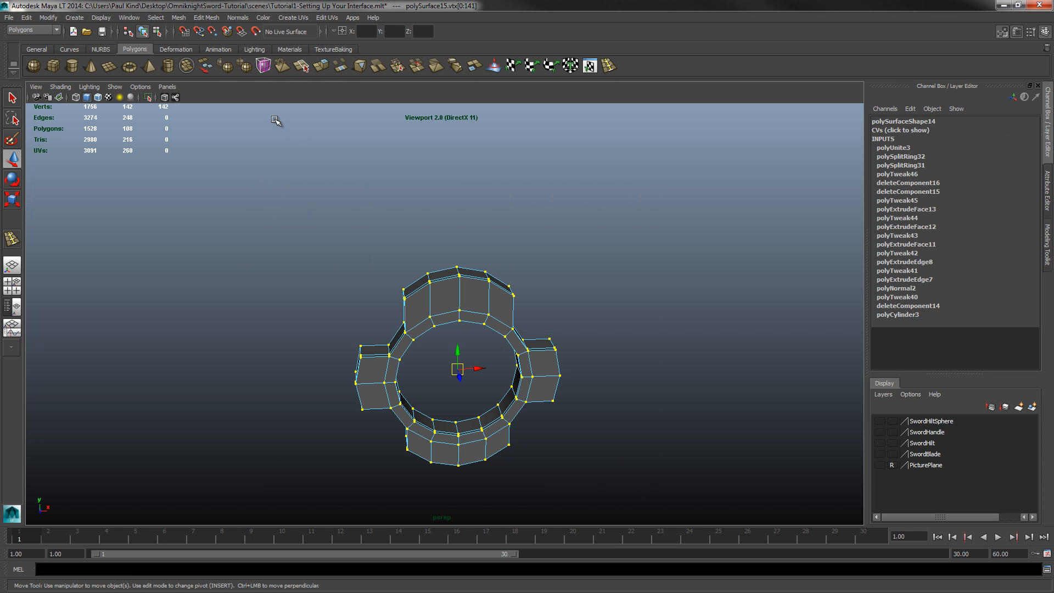
Merge the ring's overlapping vertices with a threshold of 0.0001 and clear the selection.
left_click(206, 18)
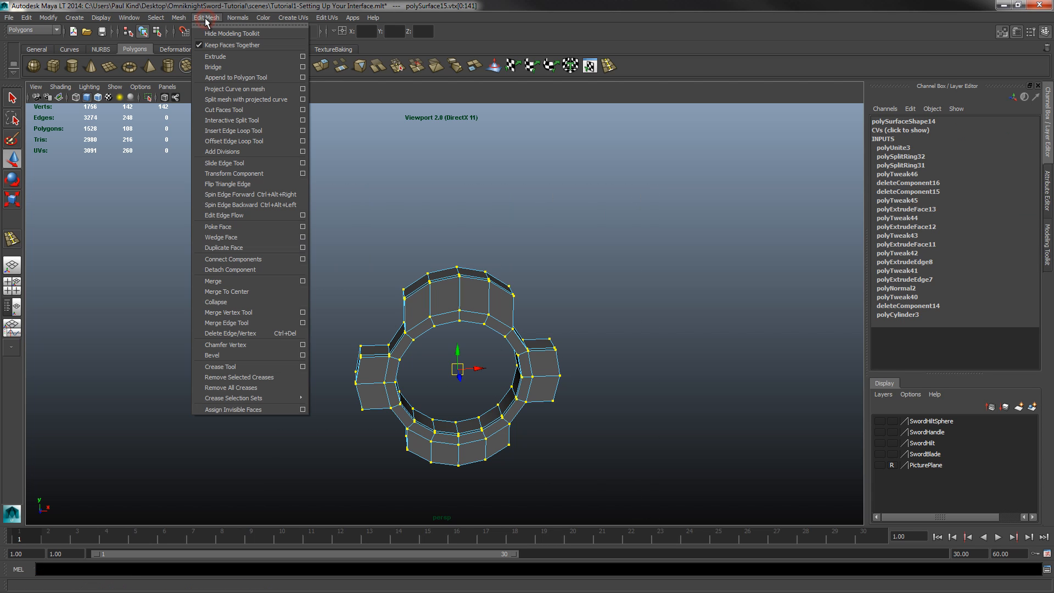
left_click(303, 281)
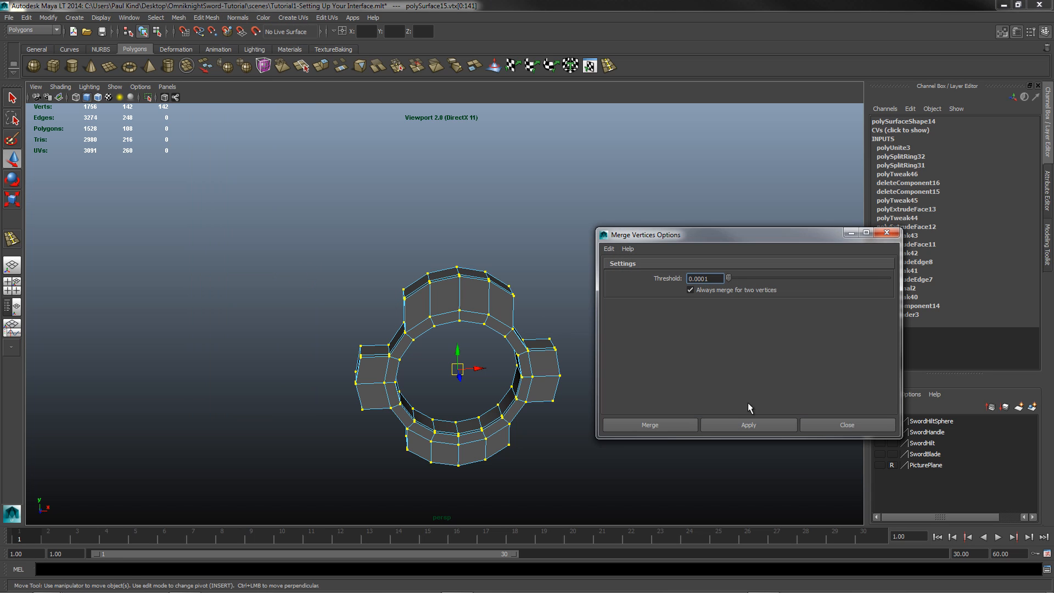
left_click(745, 426)
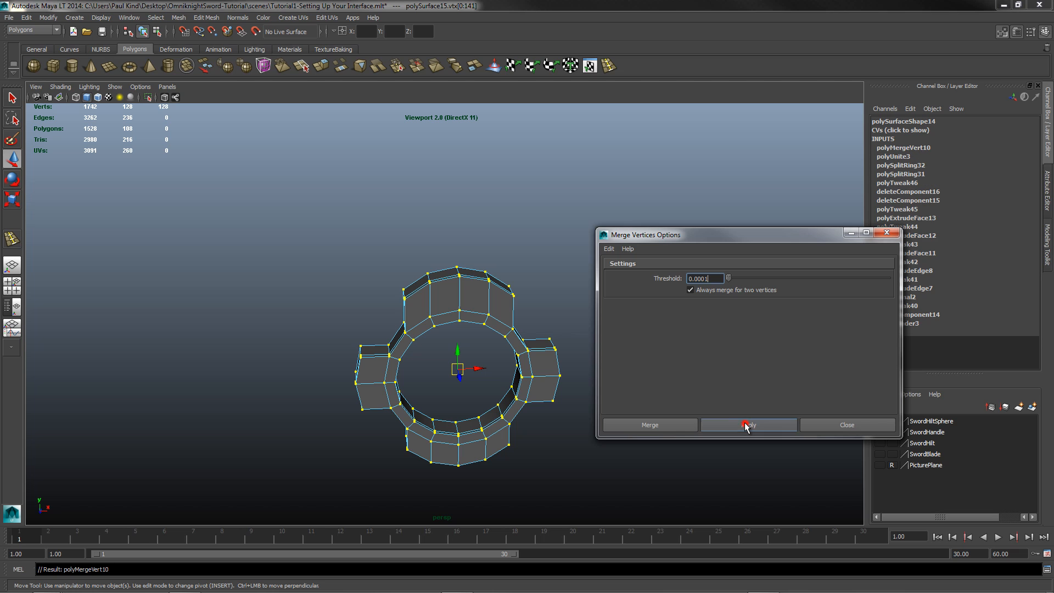
left_click(847, 425)
left_click(630, 300)
Test the merge by shifting the middle vertex on the ring's upper lug sideways, and undo the move.
mouse_move(534, 369)
left_mouse_down("alt")
mouse_move(461, 369)
mouse_move(522, 378)
left_mouse_up("alt")
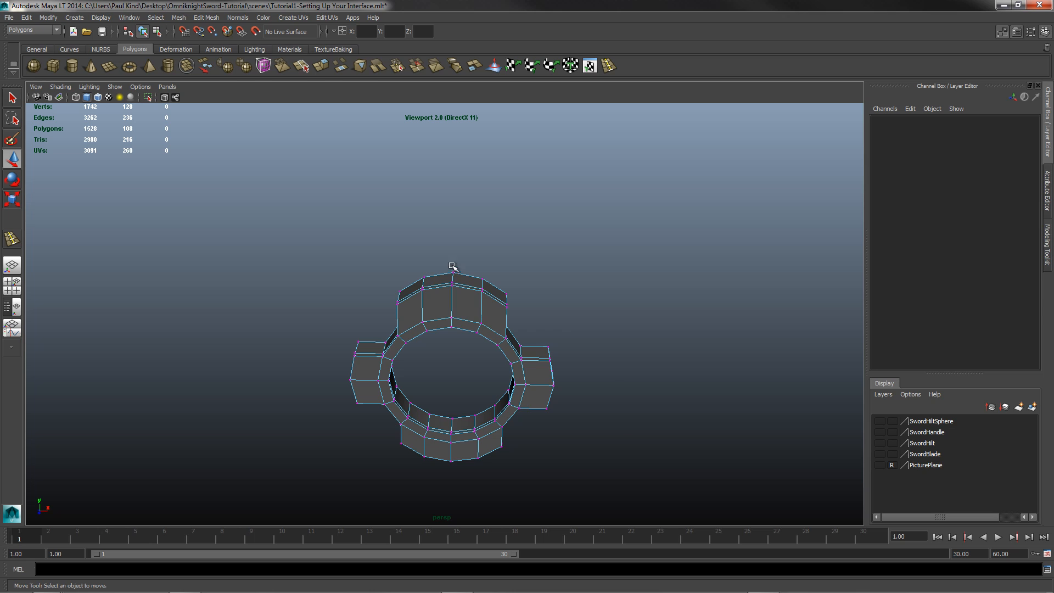
scroll(456, 268, "up", 3)
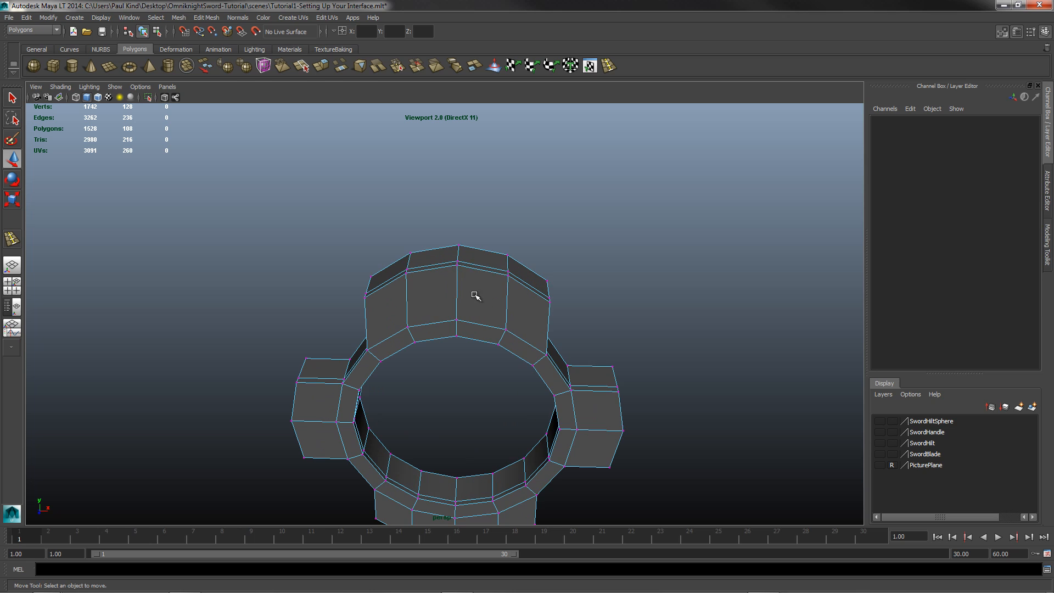
left_click(456, 267)
left_click_drag(476, 269, 483, 269)
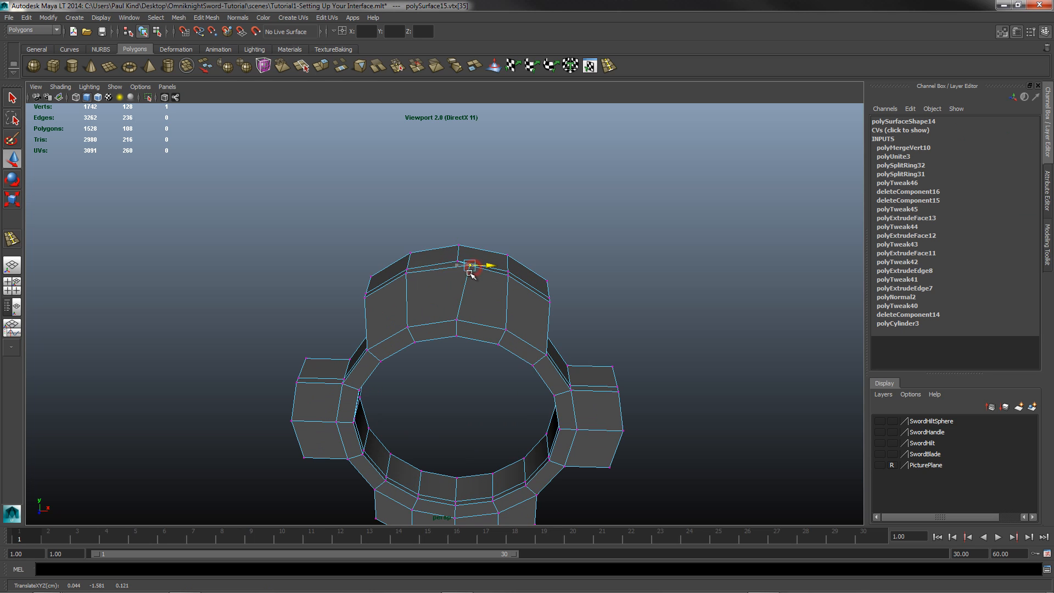
key("ctrl+z")
Preview the ring smoothed, inspect its lugs from several angles, and return to the unsmoothed display.
left_click_drag(492, 351, 493, 305, "alt")
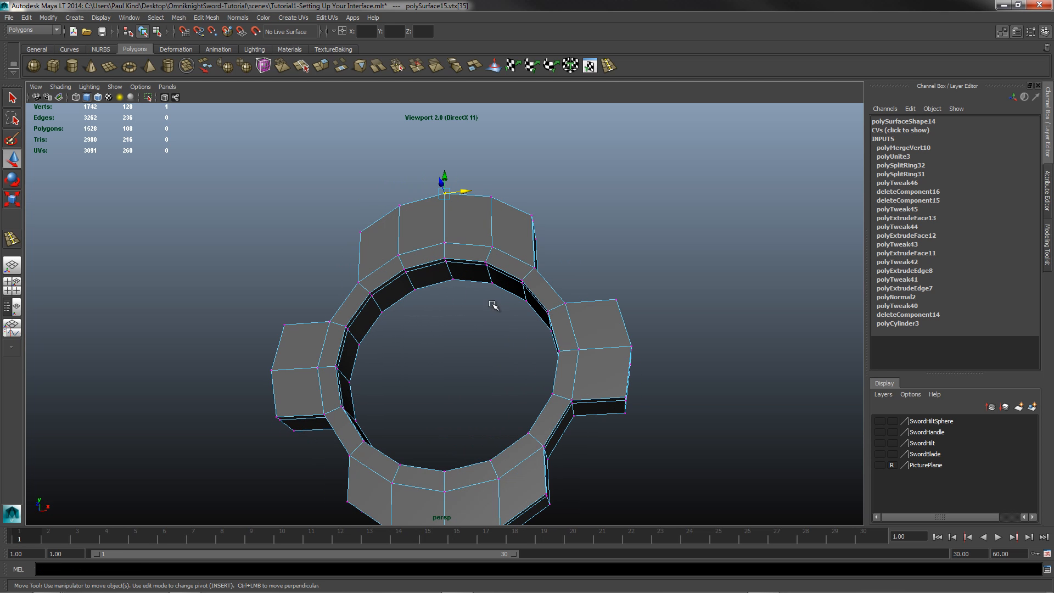
key("3")
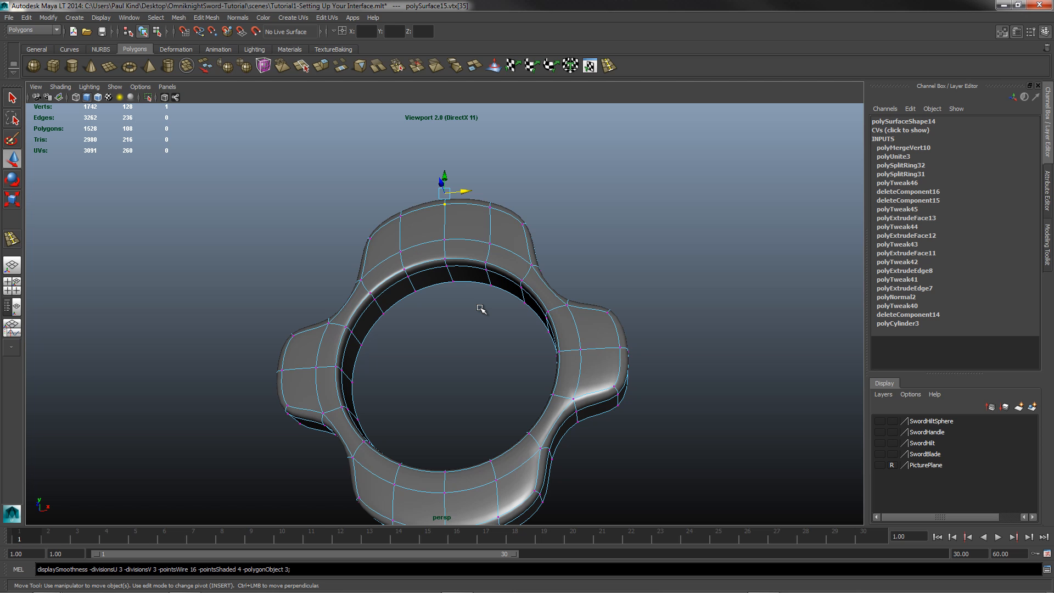
left_click_drag(562, 400, 531, 299, "alt")
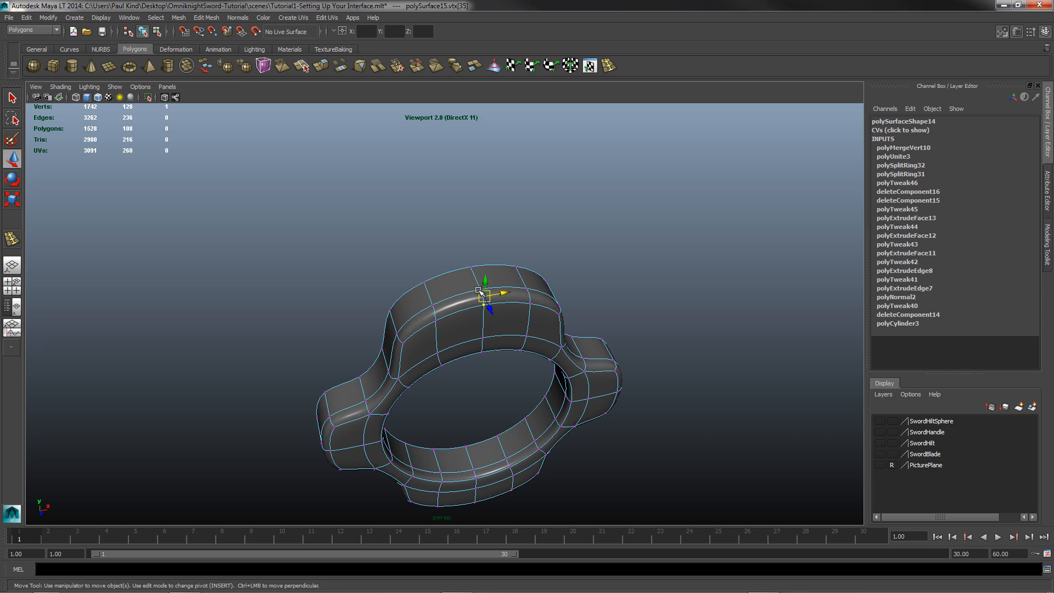
key("1")
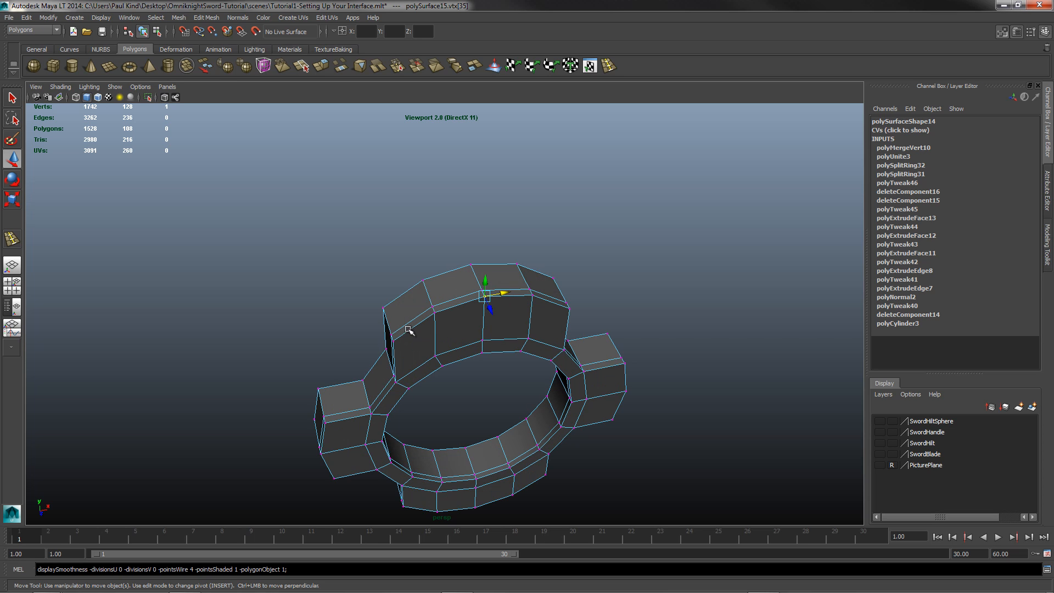
Delete the eight outward-facing faces, including the narrow edge strip, from the ring's upper lug.
right_click_drag(413, 307, 413, 333)
left_click(414, 309)
left_click(475, 288, "shift")
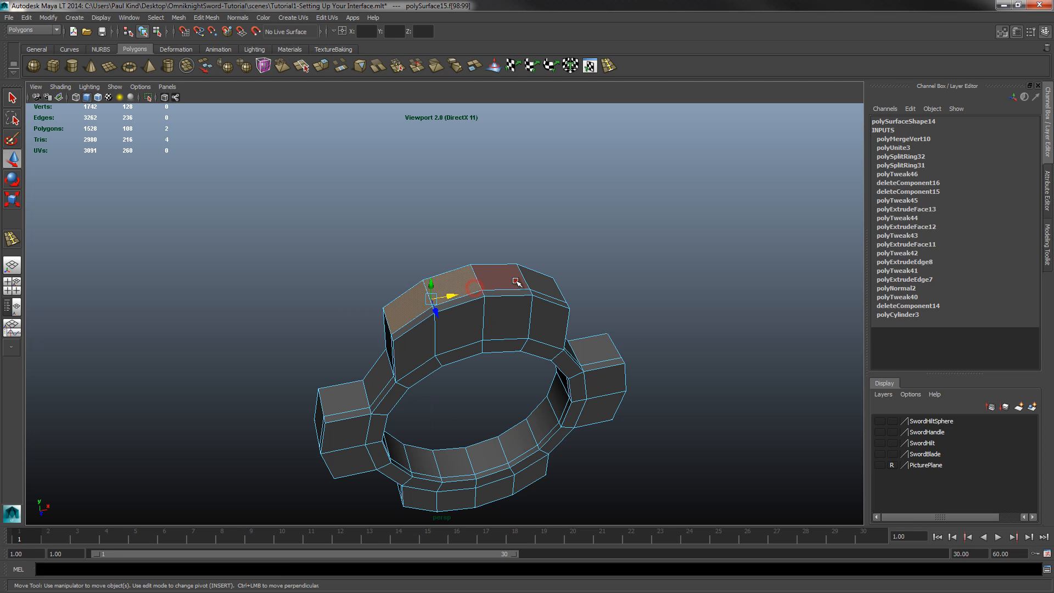
left_click(516, 282, "shift")
left_click(543, 285, "shift")
left_click(549, 299, "shift")
left_click(496, 297, "shift")
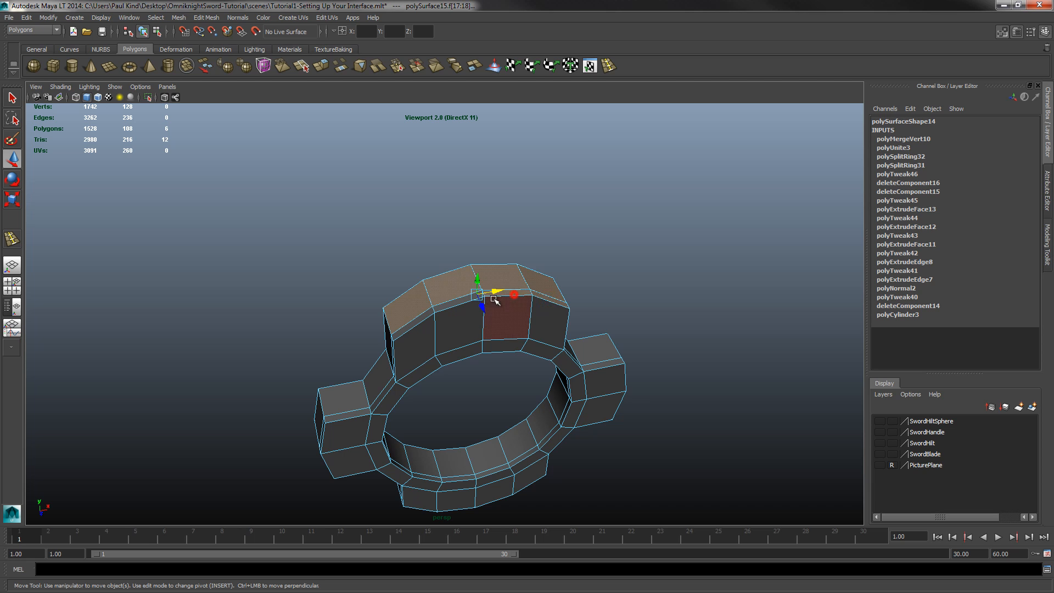
left_click(465, 298, "shift")
left_click(421, 318, "shift")
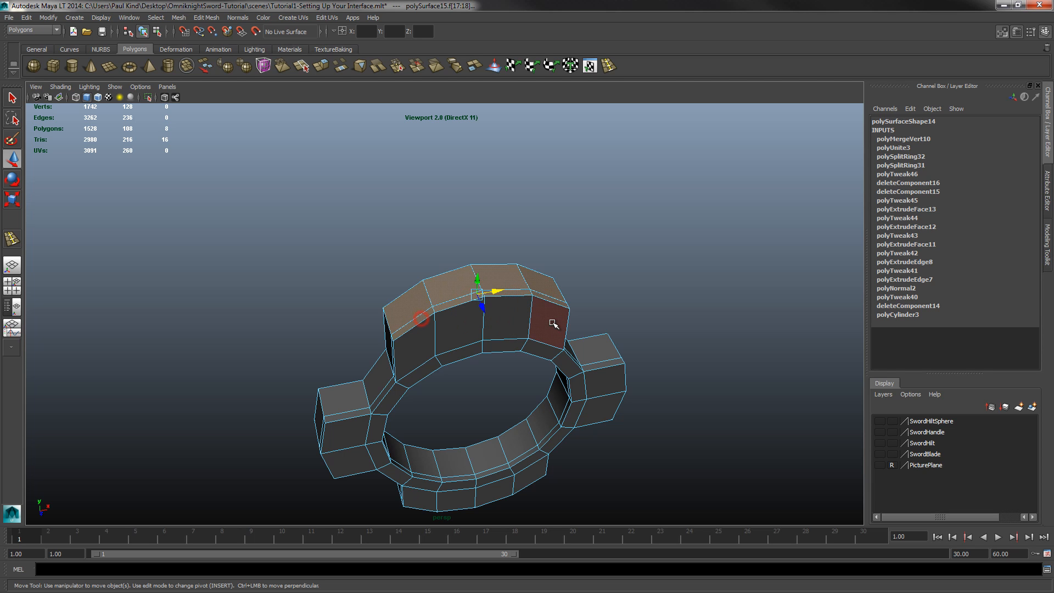
key("Delete")
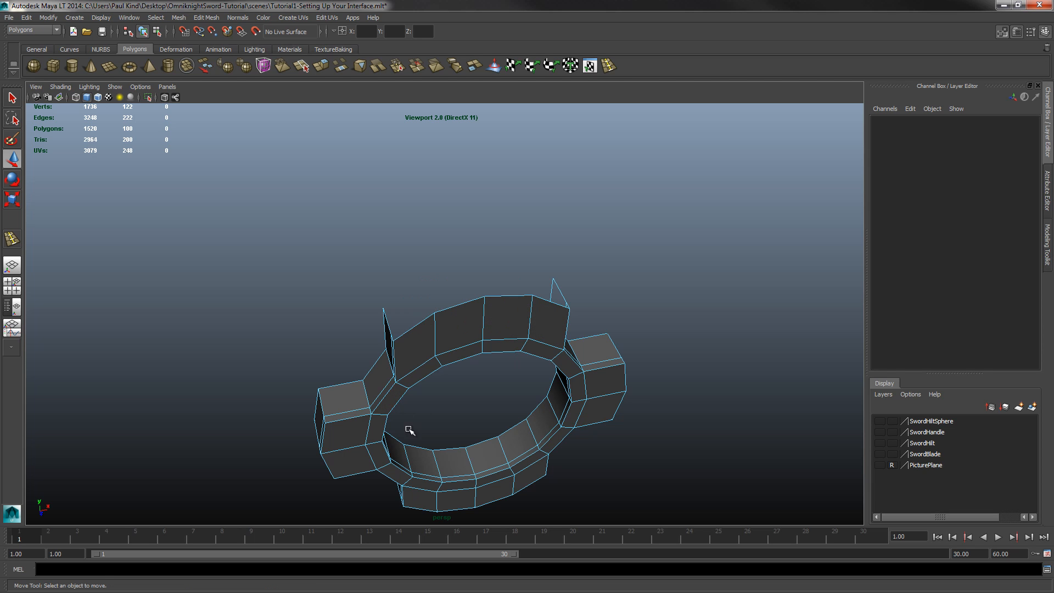
Delete the four outer end faces, including the narrow strip, from the first side lug.
left_click_drag(409, 430, 480, 379, "alt")
left_click(439, 360)
left_click(433, 408, "shift")
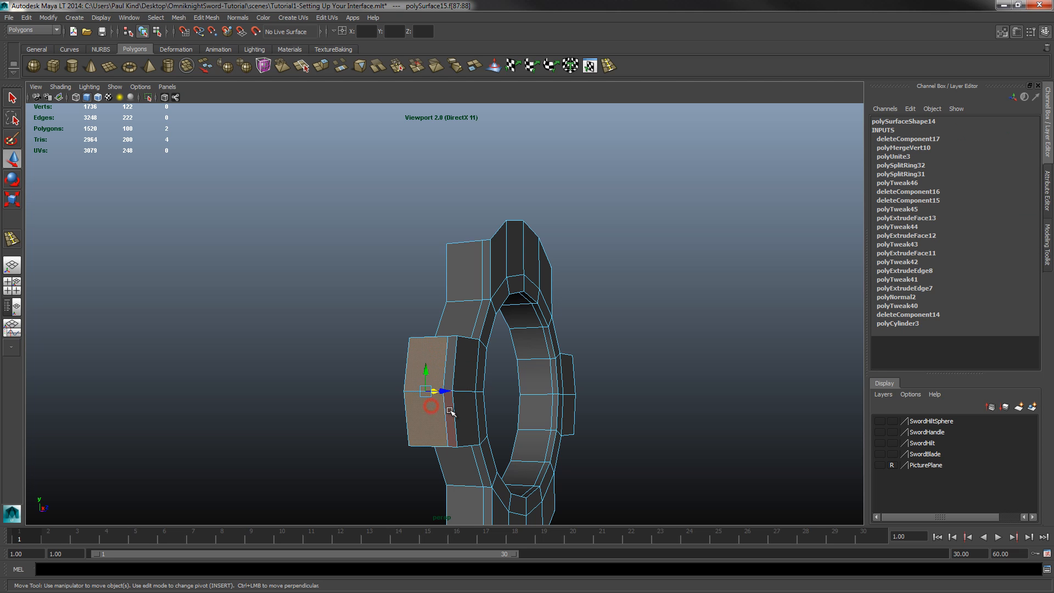
left_click(451, 418, "shift")
left_click(452, 365, "shift")
key("Delete")
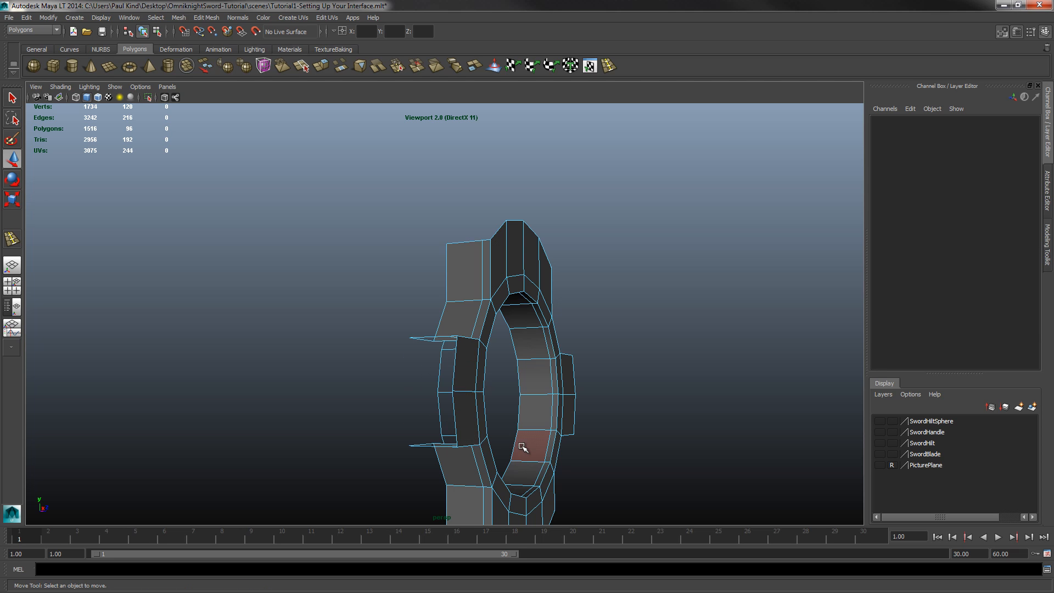
Delete the eight outward-facing faces, including the narrow edge strip, from the ring's lower lug.
left_click_drag(542, 443, 461, 411, "alt")
left_click(446, 379)
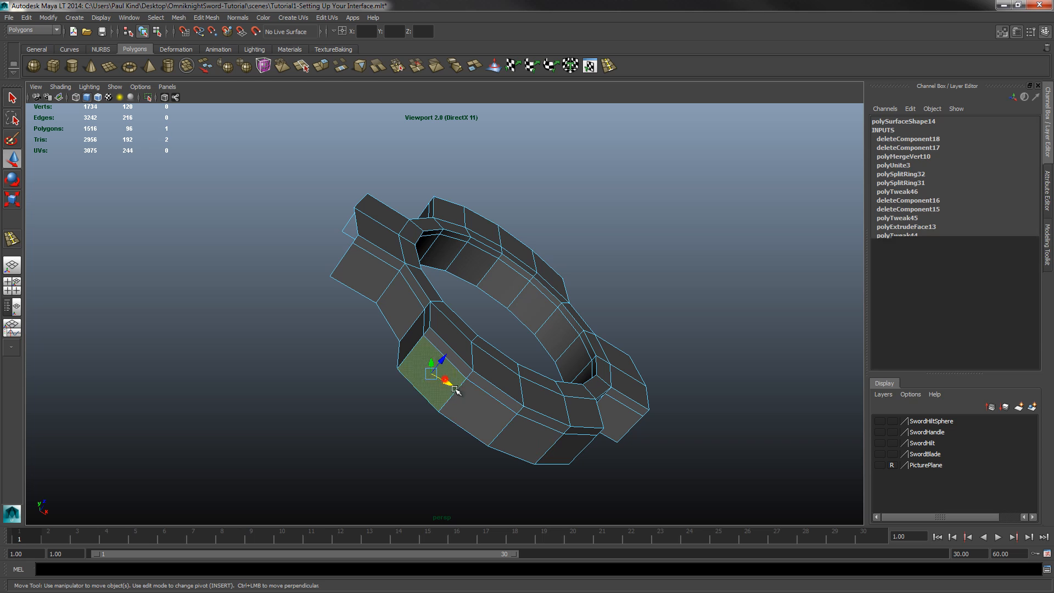
left_click(480, 414, "shift")
left_click(511, 435, "shift")
left_click(566, 448, "shift")
left_click(579, 435, "shift")
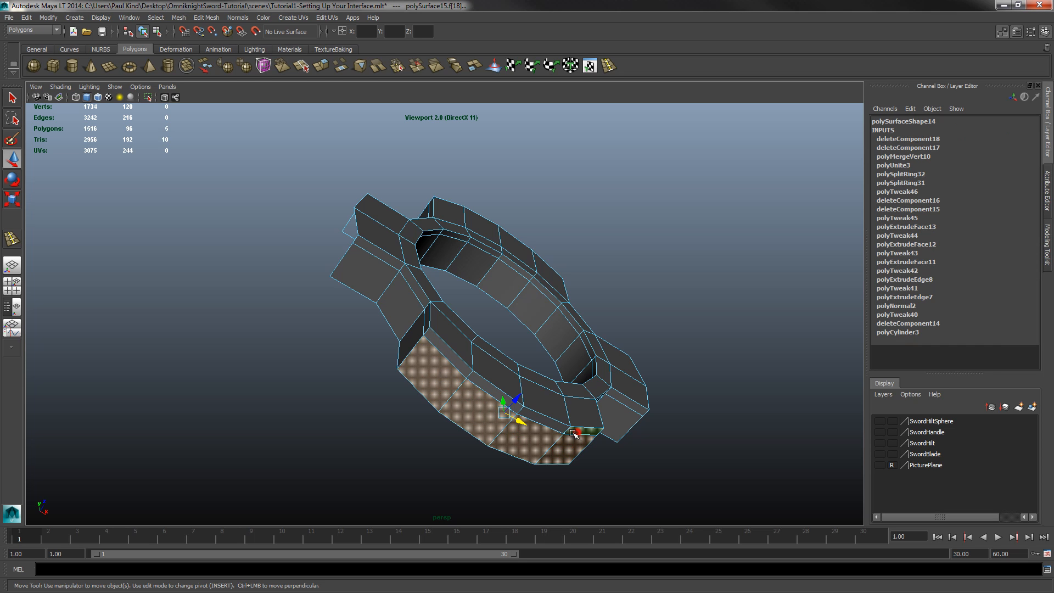
left_click(549, 424, "shift")
left_click(494, 394, "shift")
left_click(456, 362, "shift")
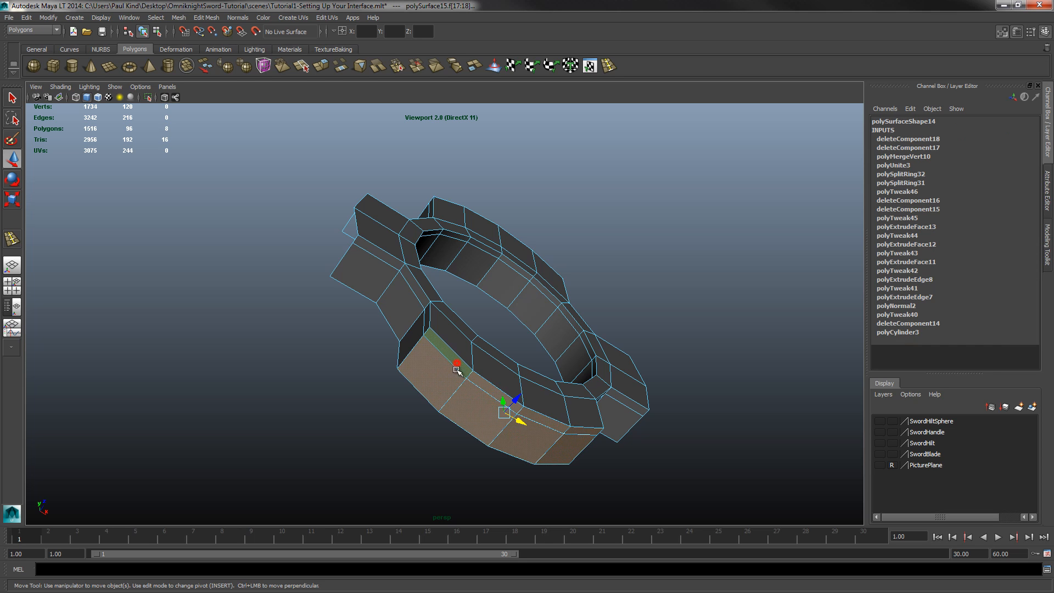
key("Delete")
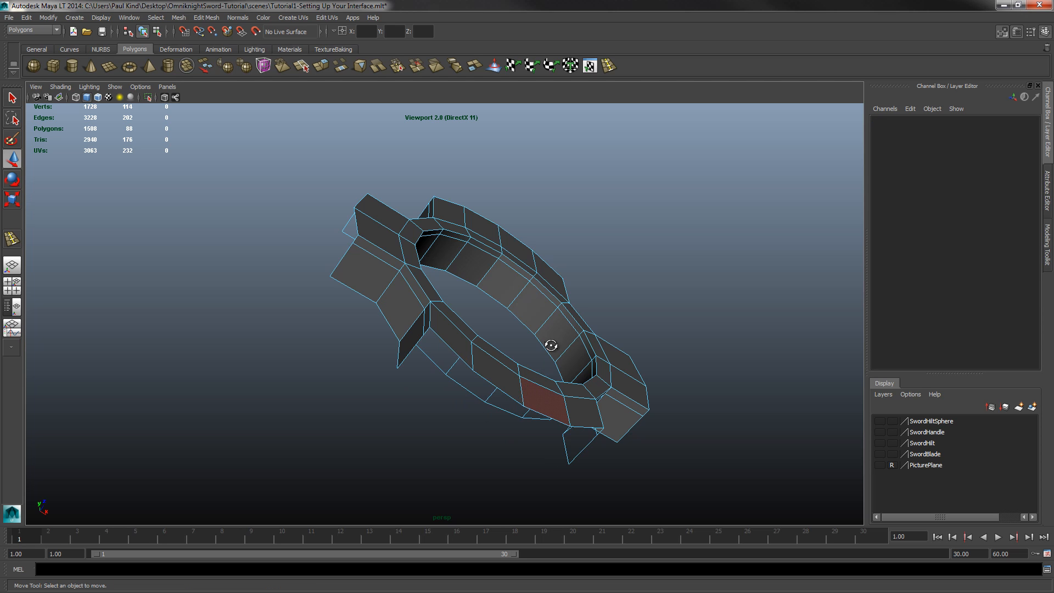
Delete the four outer end faces, including the narrow strip, from the remaining side lug.
left_click_drag(551, 344, 436, 398, "alt")
left_click(489, 407)
left_click(476, 357, "shift")
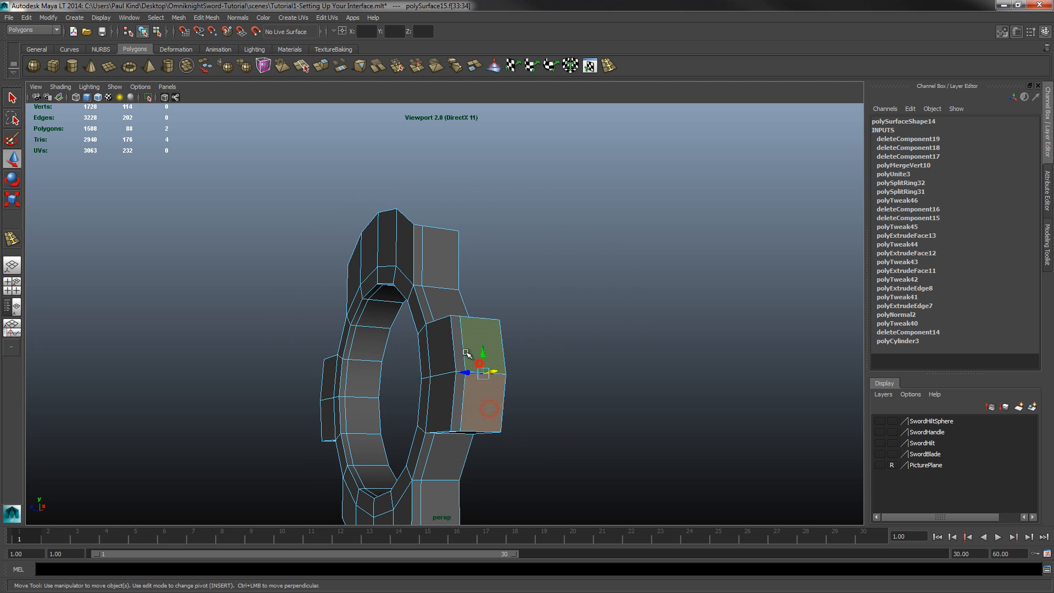
left_click(458, 354, "shift")
left_click(460, 395, "shift")
key("Delete")
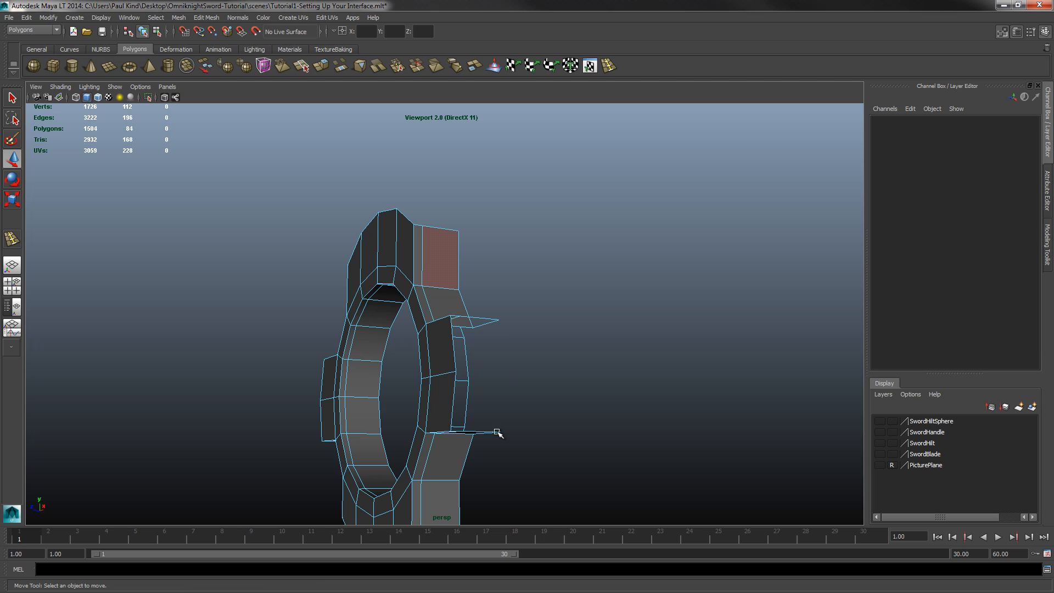
Smooth the ring's display and show the PicturePlane, SwordBlade, SwordHilt, SwordHandle and SwordHiltSphere layers.
left_click_drag(331, 349, 412, 358, "alt")
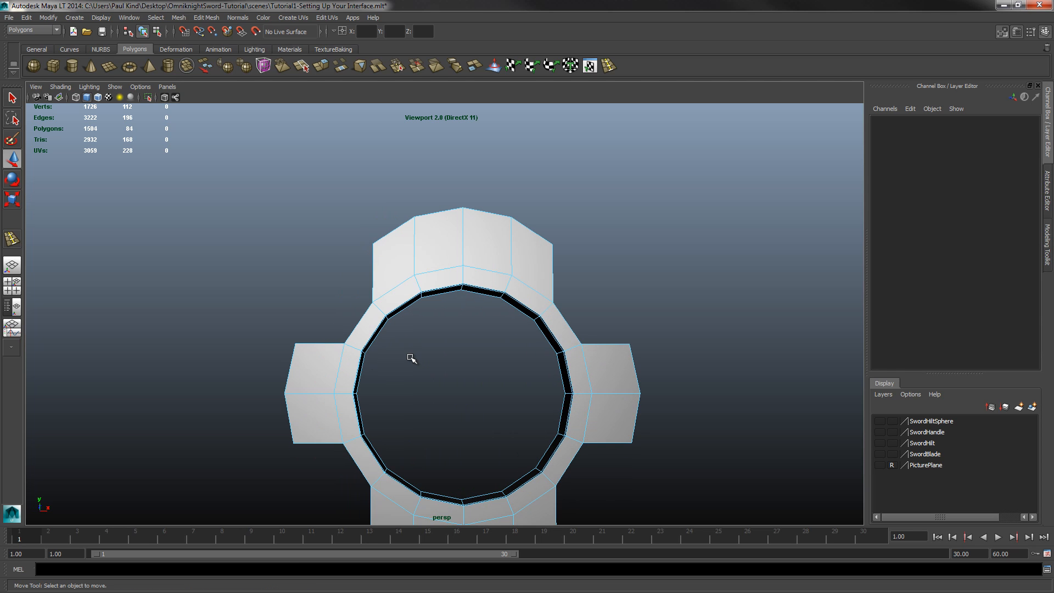
key("3")
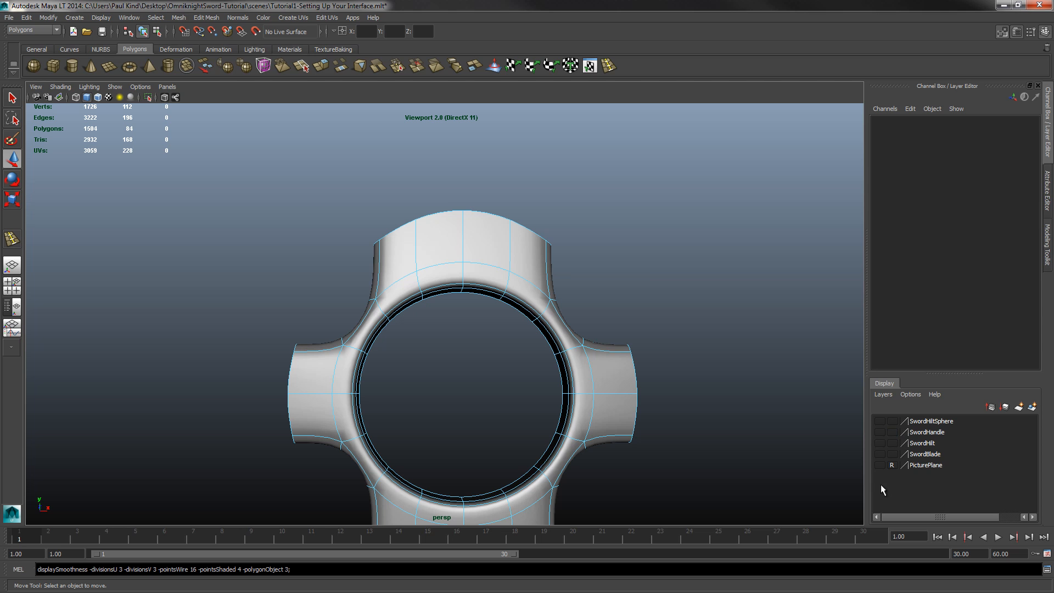
left_click(879, 464)
left_click(880, 454)
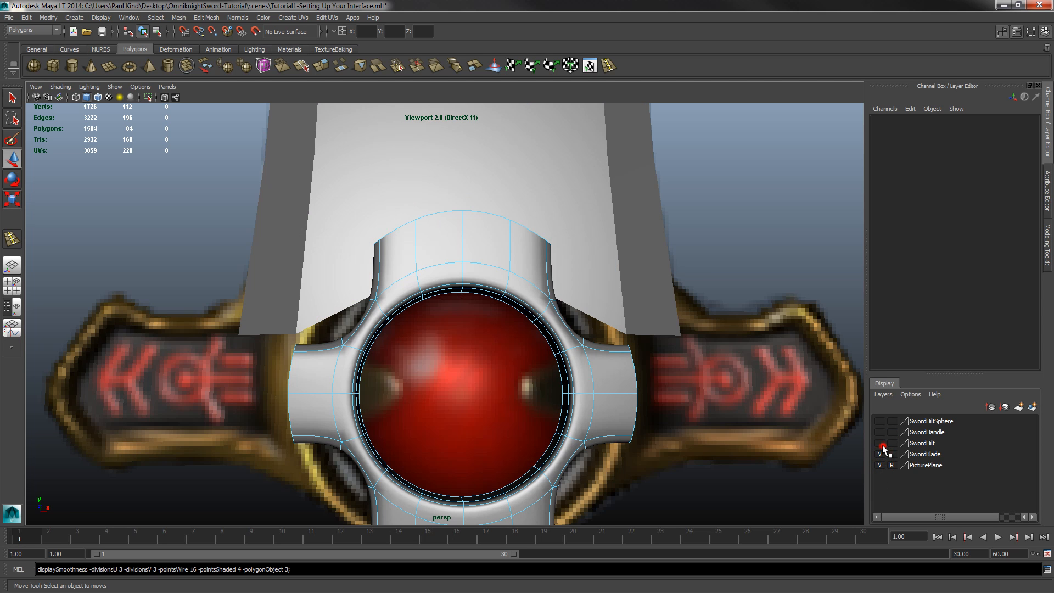
left_click(880, 442)
left_click(880, 432)
left_click(880, 421)
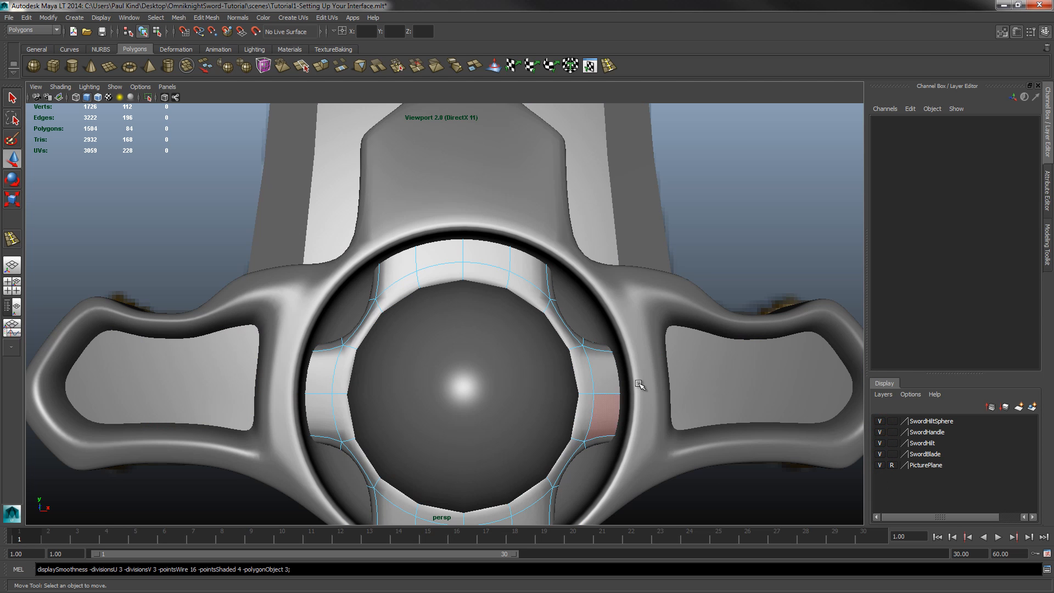
Examine the assembled sword from the front and side, checking how the ring, sphere and hilt fit together.
left_click_drag(639, 384, 567, 442, "alt")
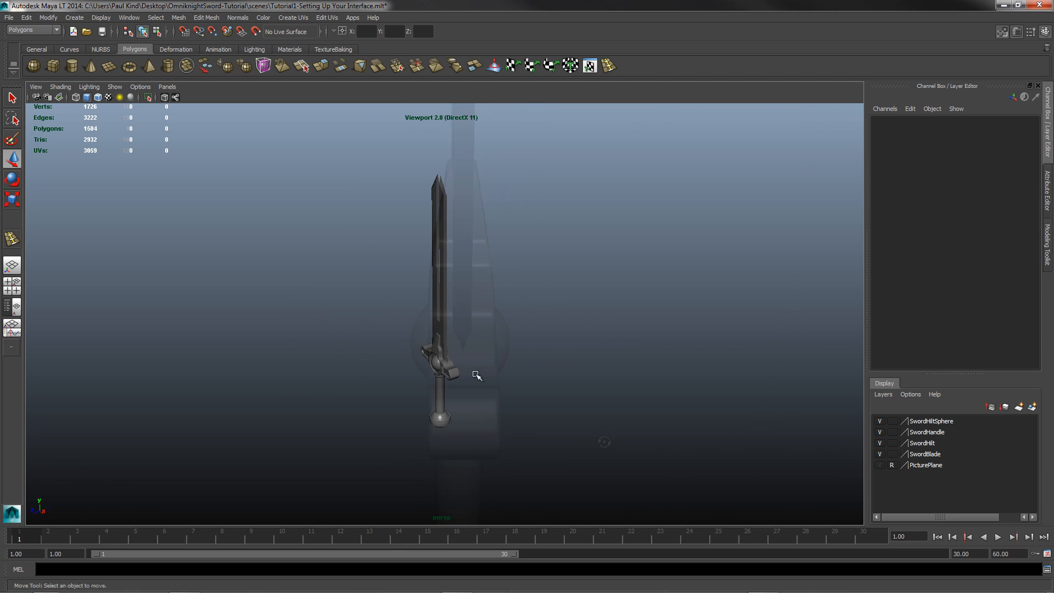
scroll(476, 375, "up", 10)
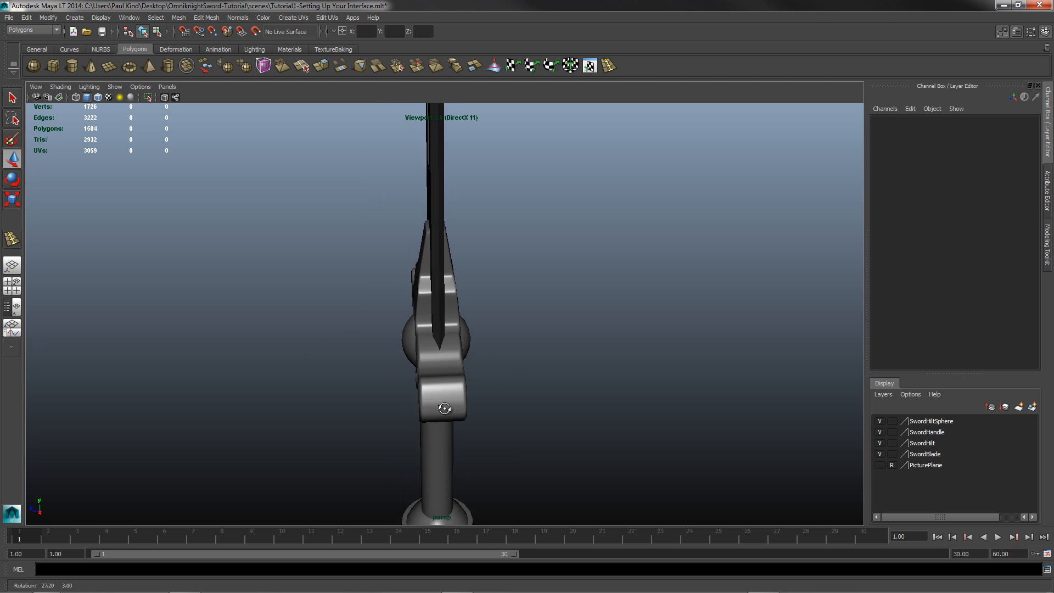
left_click_drag(482, 421, 433, 368, "alt")
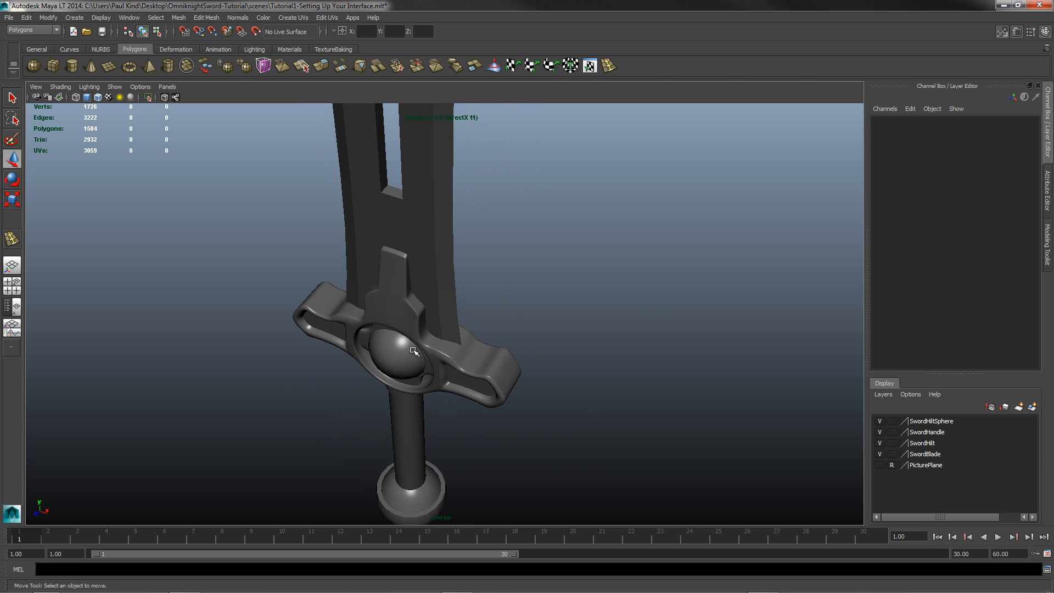
scroll(416, 350, "down", 3)
middle_click_drag(459, 426, 459, 456, "alt")
middle_click_drag(459, 353, 418, 390, "alt")
left_click_drag(387, 426, 455, 368, "alt")
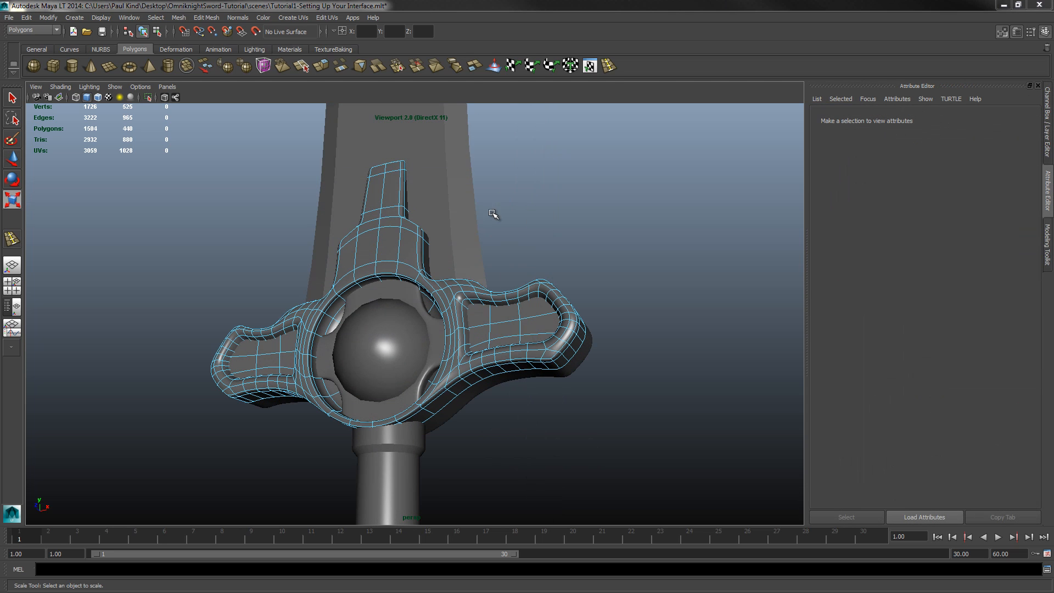
Select the faces of both hilt halves and scale them along the sword's depth.
left_click_drag(493, 214, 419, 233, "alt")
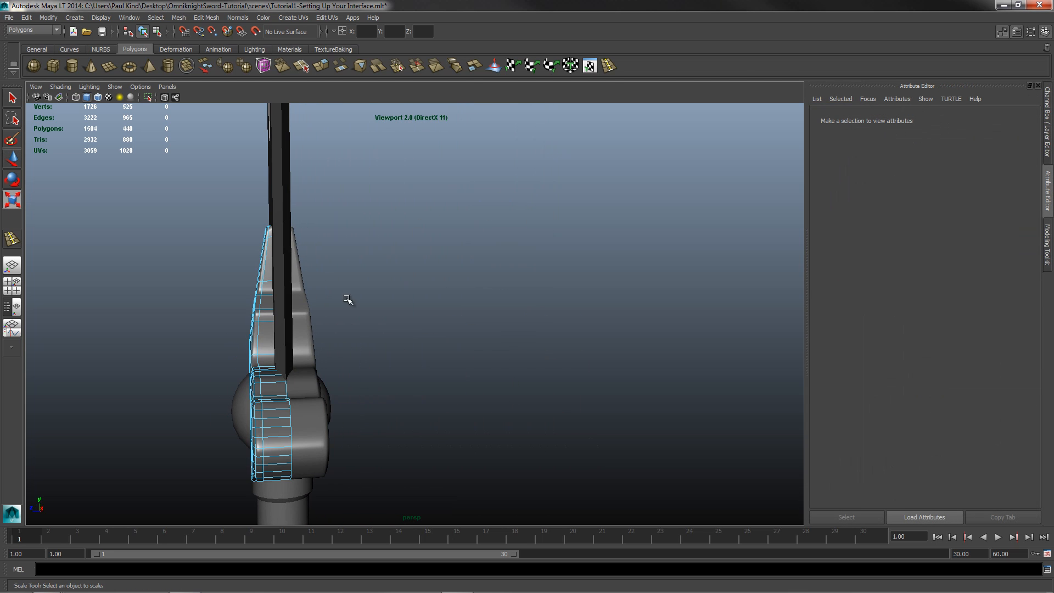
left_click_drag(347, 299, 418, 332, "alt")
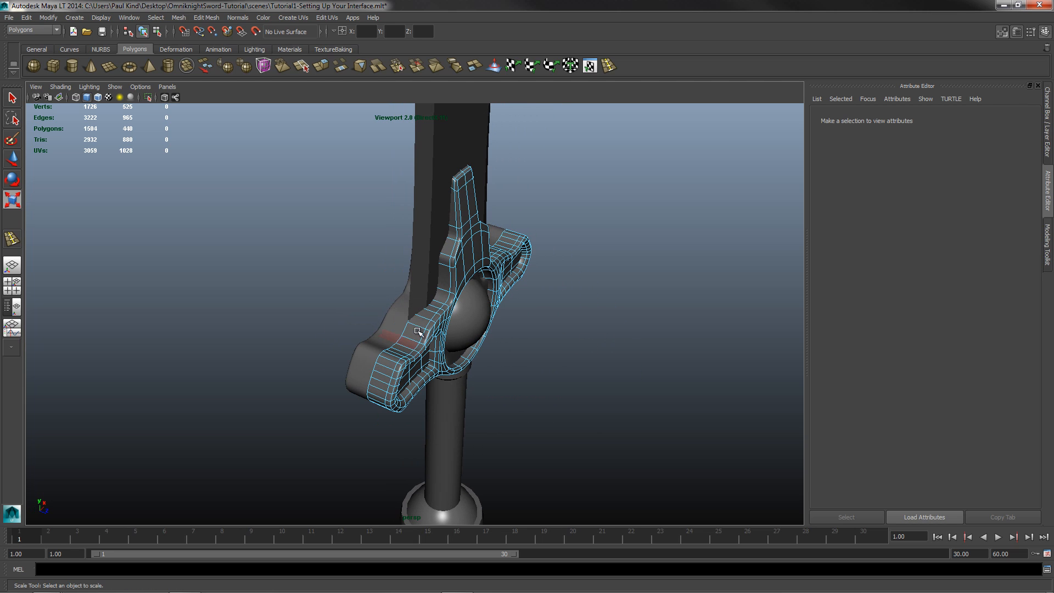
left_click_drag(540, 291, 369, 278, "alt")
right_click_drag(496, 277, 499, 302)
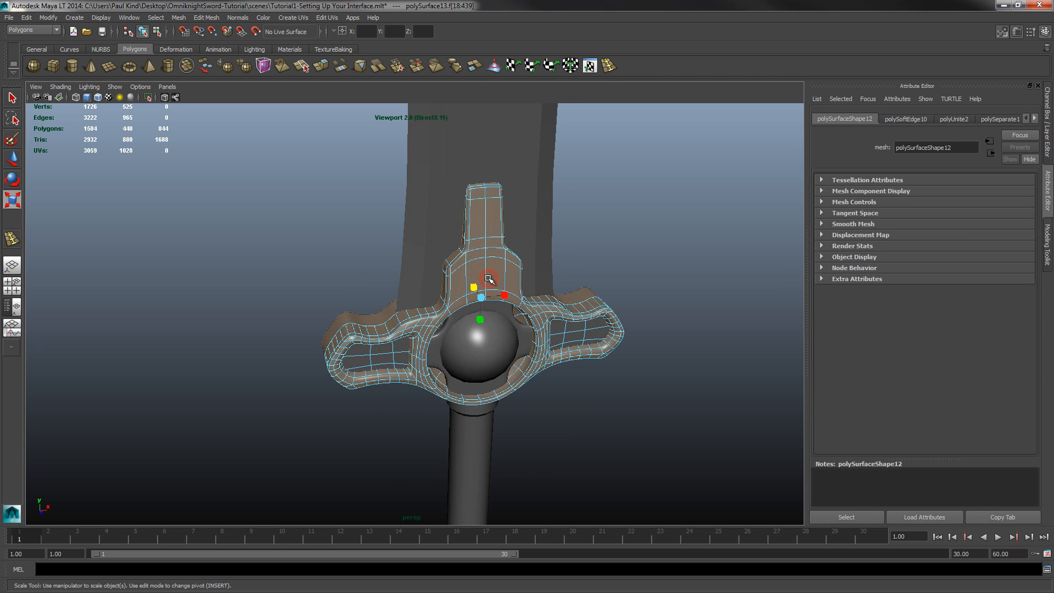
left_click_drag(583, 326, 466, 320, "alt")
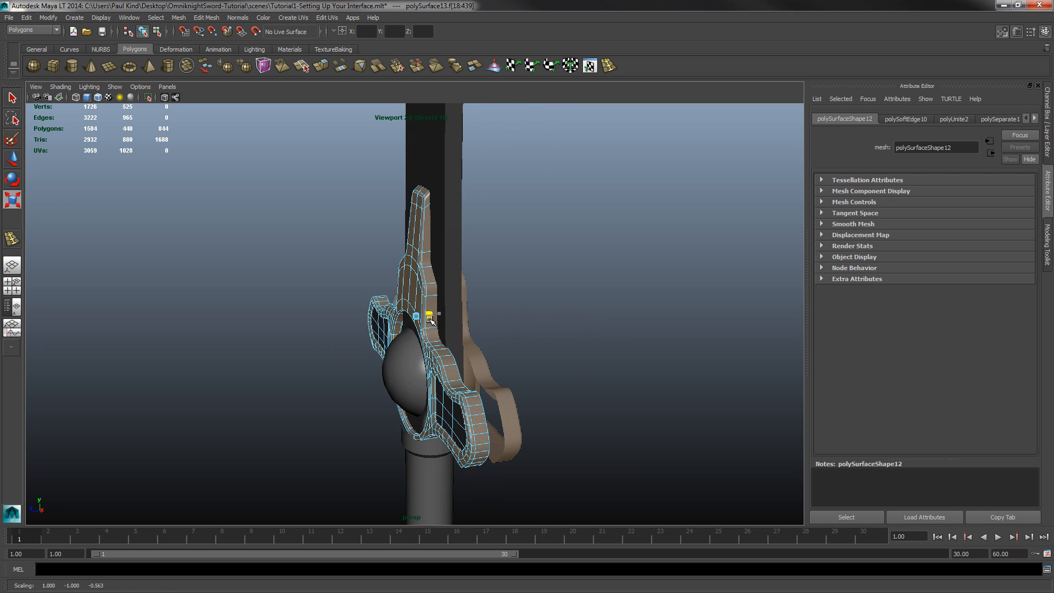
left_click_drag(433, 343, 522, 370, "alt")
scroll(501, 380, "up", 3)
scroll(506, 382, "up", 4)
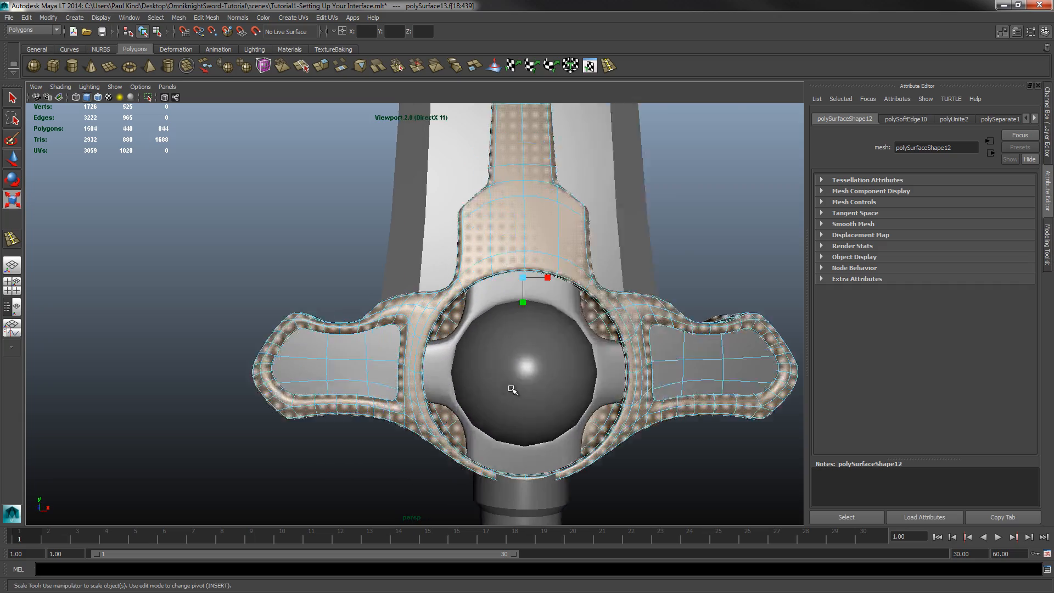
Scale the selected hilt half's faces along the sword's depth and move them to meet the opposite half.
middle_click_drag(539, 425, 444, 239, "alt")
mouse_move(445, 238)
left_mouse_down("alt")
mouse_move(520, 283)
mouse_move(512, 302)
mouse_move(477, 296)
mouse_move(486, 324)
mouse_move(447, 308)
mouse_move(460, 297)
mouse_move(463, 328)
mouse_move(467, 310)
mouse_move(425, 246)
left_mouse_up("alt")
scroll(459, 311, "down", 7)
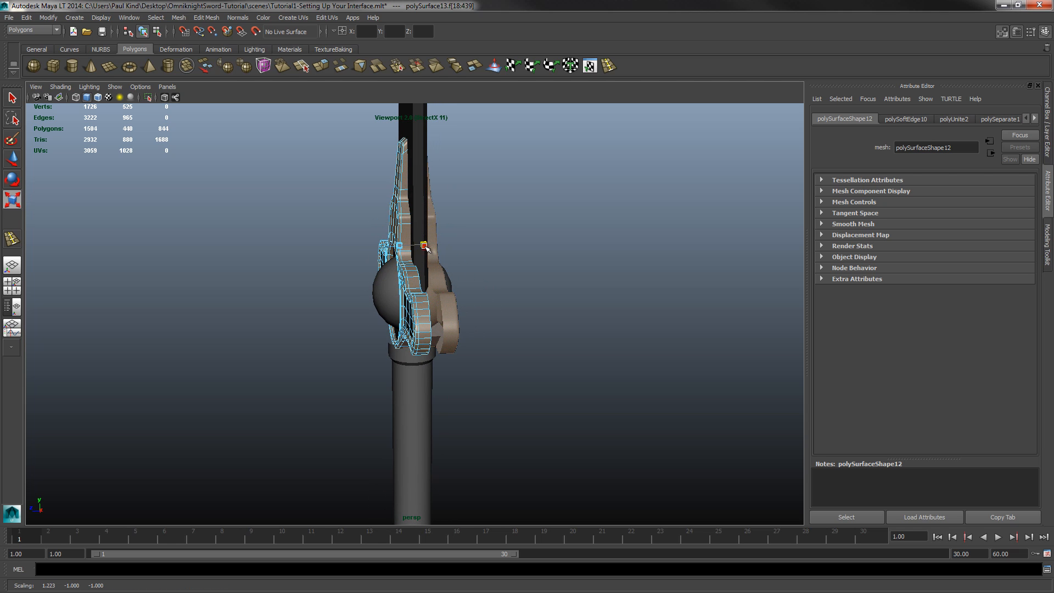
left_click(14, 159)
left_click_drag(377, 245, 375, 245)
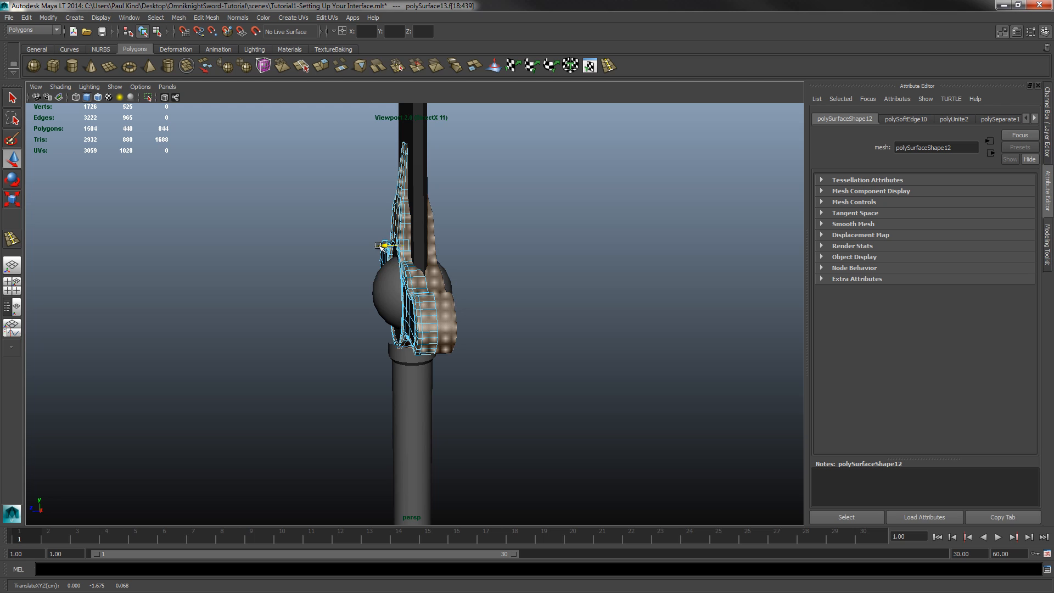
left_click_drag(379, 245, 381, 245)
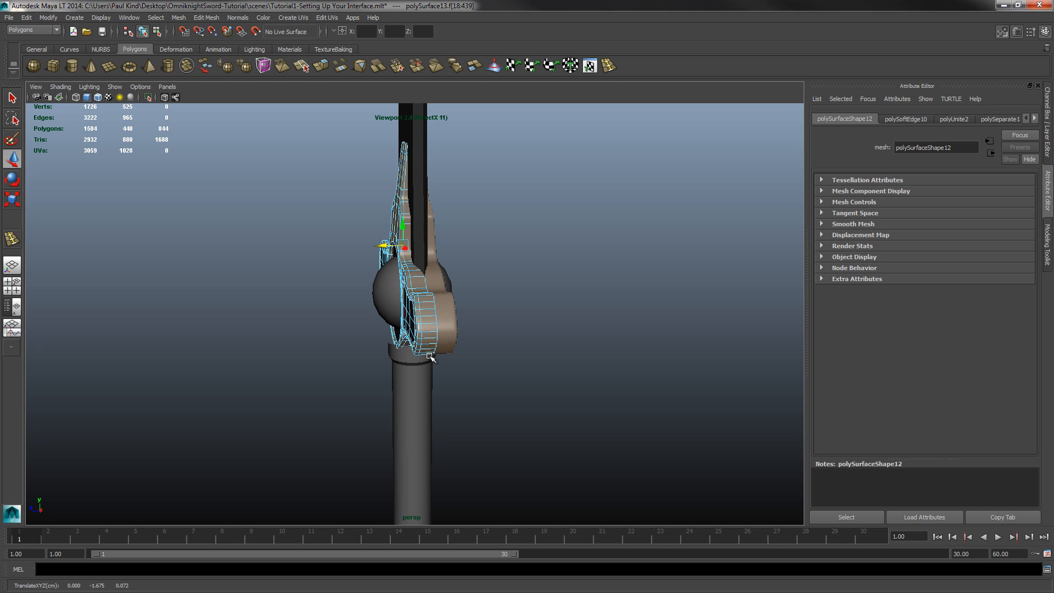
Flatten the handle cylinder along the sword's depth to a Z scale of 0.492.
mouse_move(430, 358)
left_mouse_down("alt")
mouse_move(546, 320)
mouse_move(588, 323)
mouse_move(463, 332)
mouse_move(433, 338)
mouse_move(427, 352)
mouse_move(384, 354)
mouse_move(418, 358)
left_mouse_up("alt")
middle_click_drag(419, 358, 404, 269, "alt")
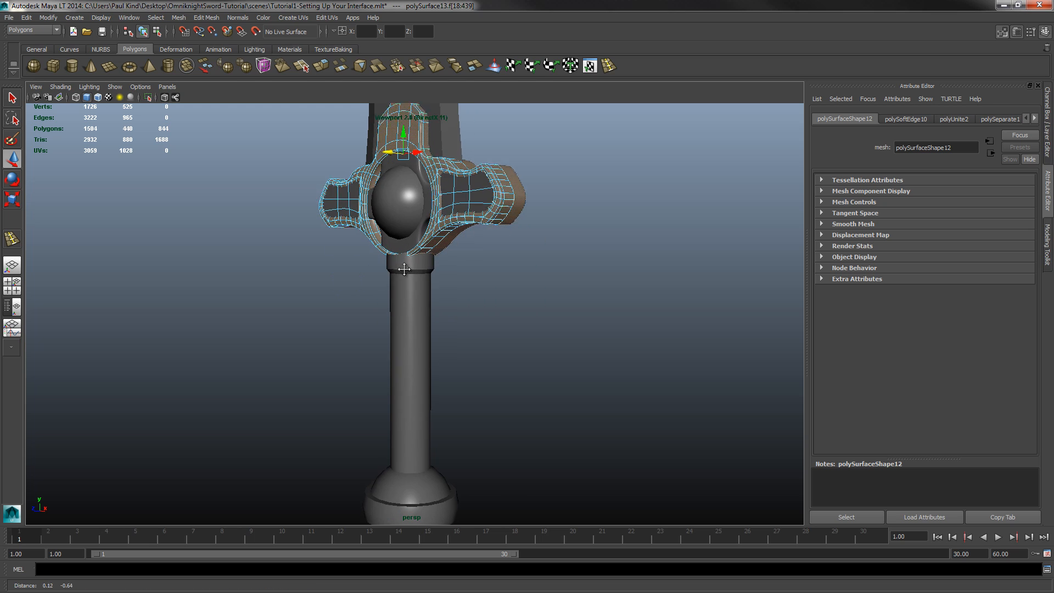
left_click(409, 297)
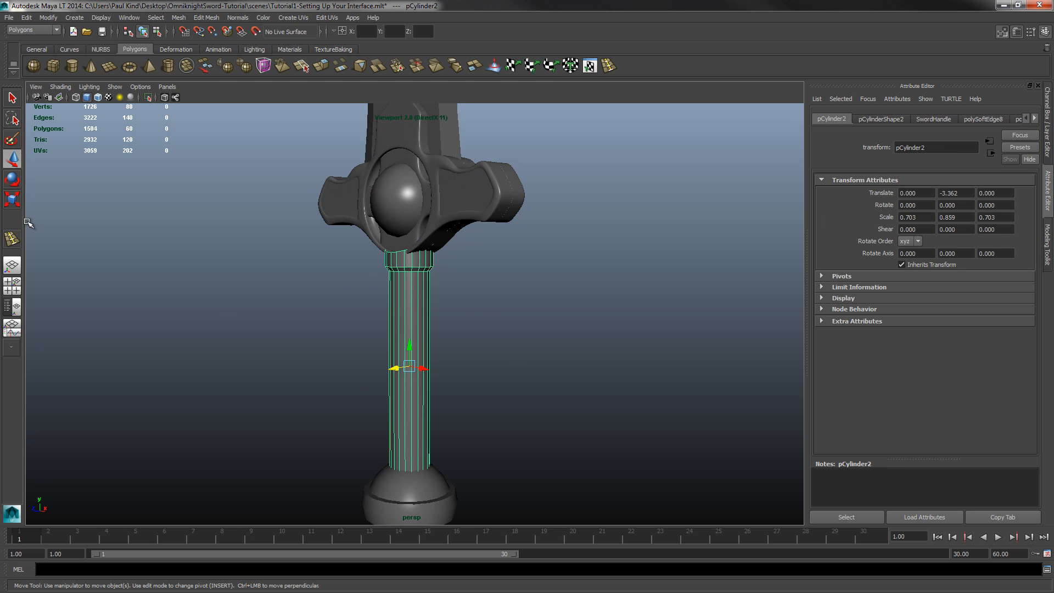
left_click(14, 201)
left_click_drag(392, 371, 399, 374)
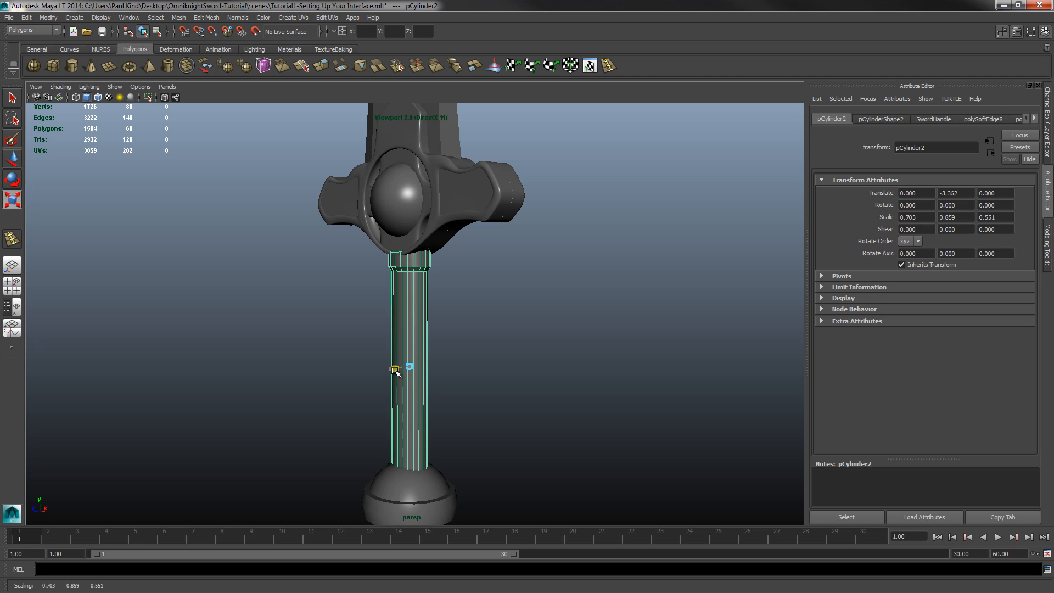
left_click_drag(464, 369, 394, 335, "alt")
left_click_drag(336, 352, 350, 410, "alt")
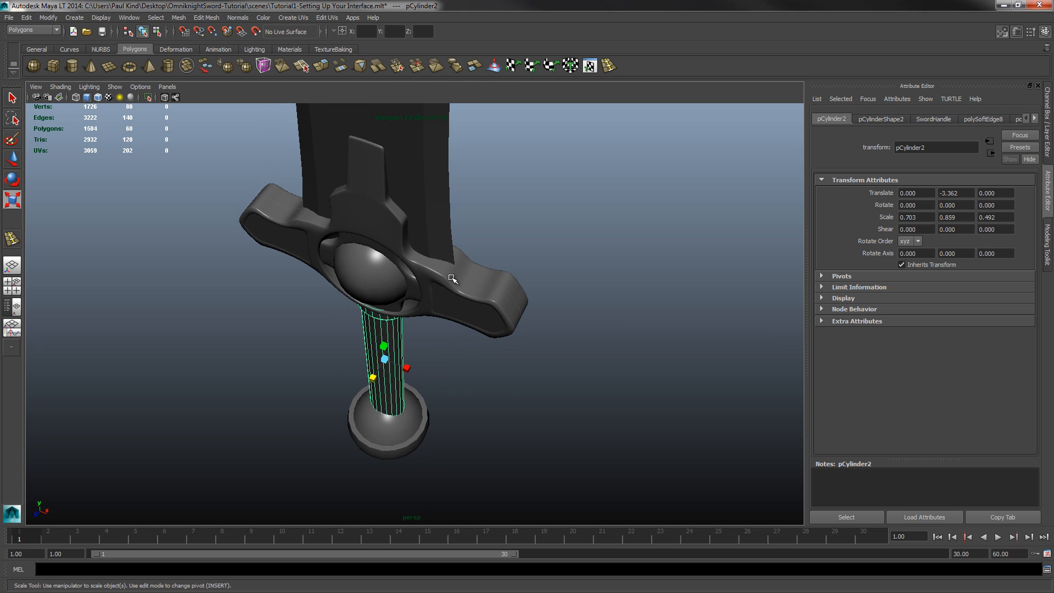
Select the recessed panel faces on both crossguard arms and move them along the sword's depth.
left_click_drag(478, 325, 464, 275, "alt")
middle_click_drag(463, 273, 445, 321, "alt")
scroll(445, 321, "up", 2)
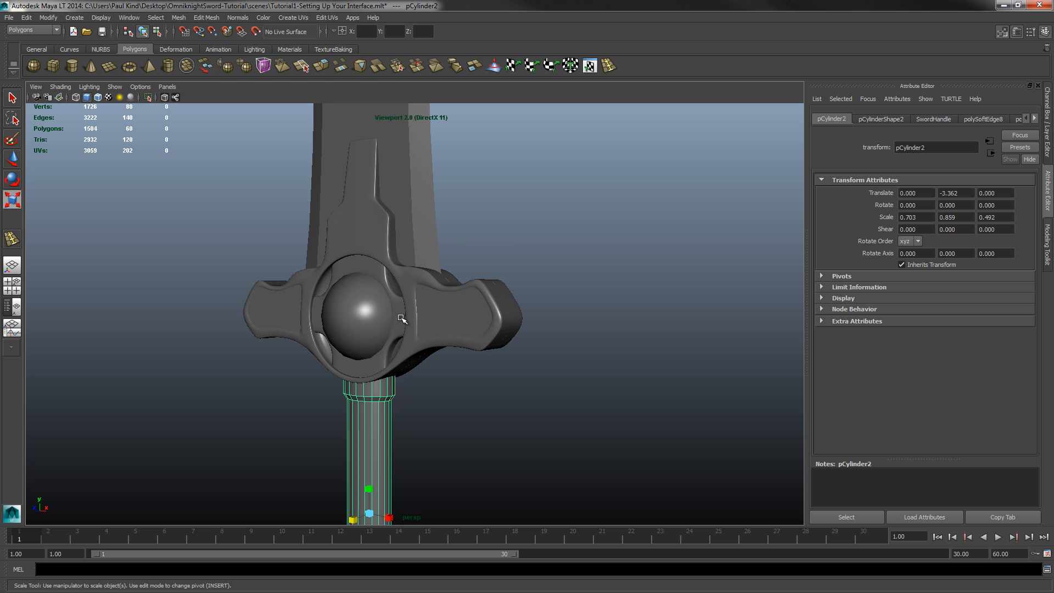
scroll(477, 324, "up", 3)
left_click(455, 303)
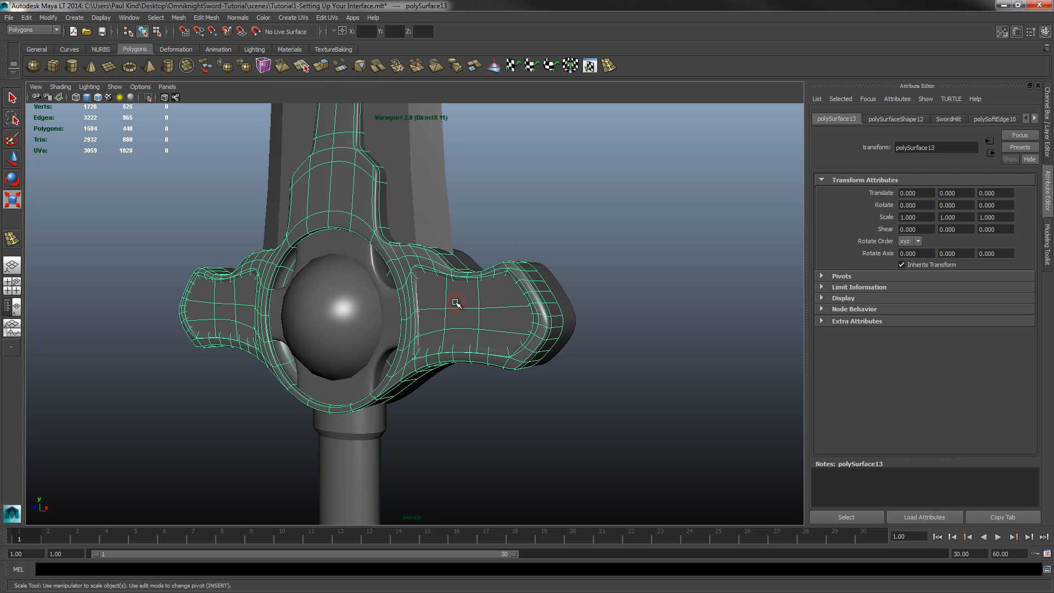
right_click(456, 302)
left_click(455, 328)
left_click(464, 317)
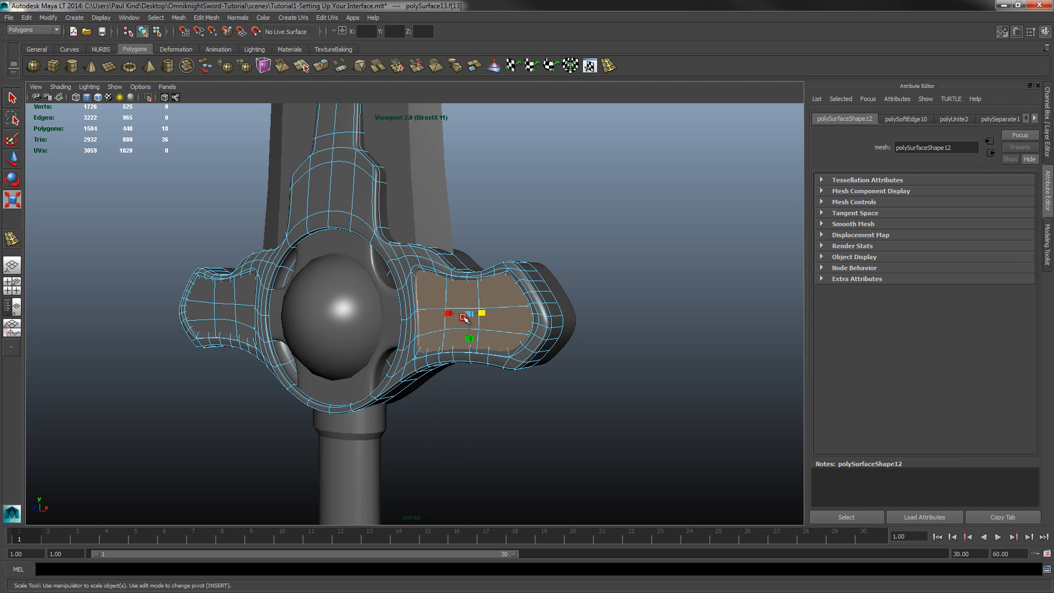
left_click_drag(172, 291, 220, 299, "alt")
left_click_drag(186, 261, 299, 326, "shift")
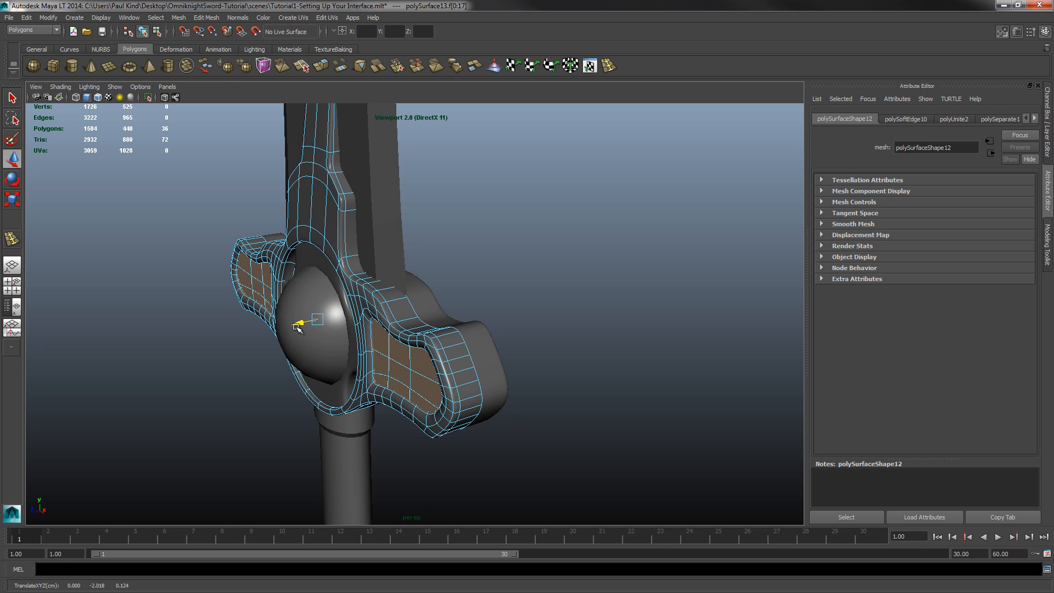
left_click_drag(299, 326, 461, 418, "alt")
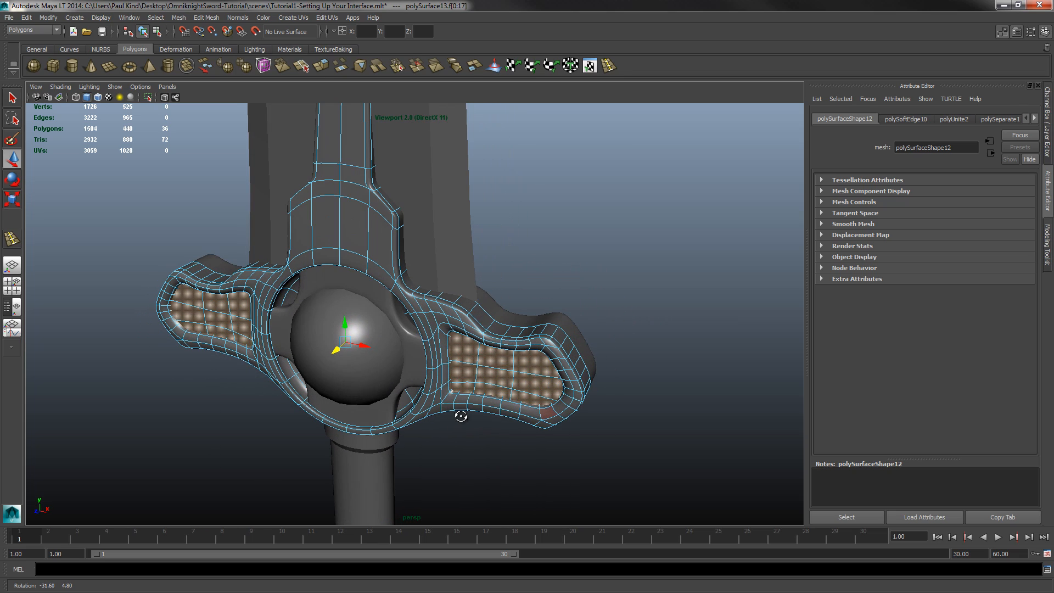
Select all faces of the ring around the central sphere.
right_click_drag(362, 361, 395, 352)
left_click(418, 365)
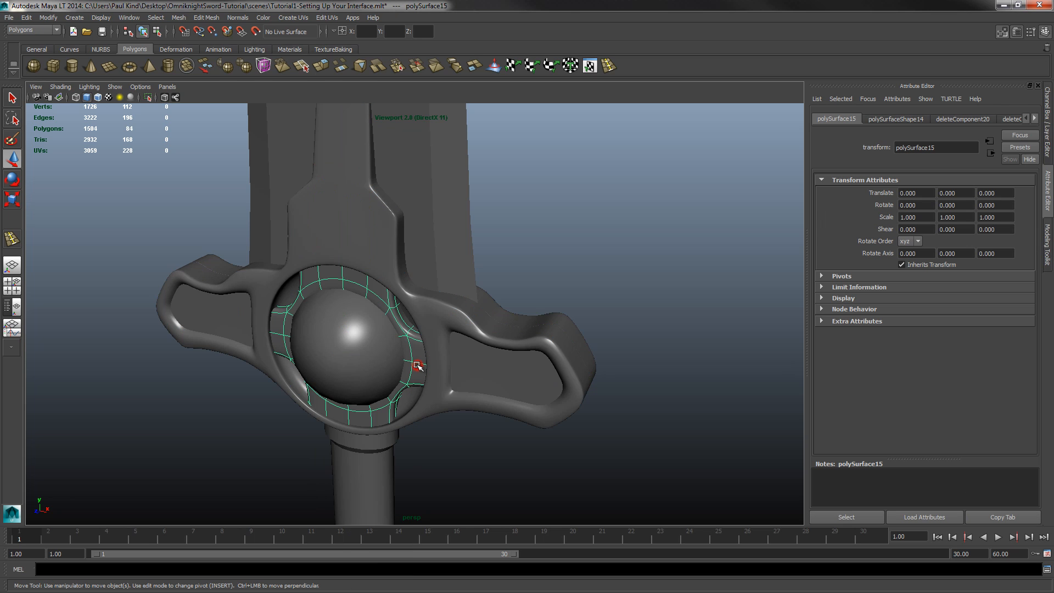
left_click_drag(388, 369, 358, 368, "alt")
scroll(381, 364, "down", 3)
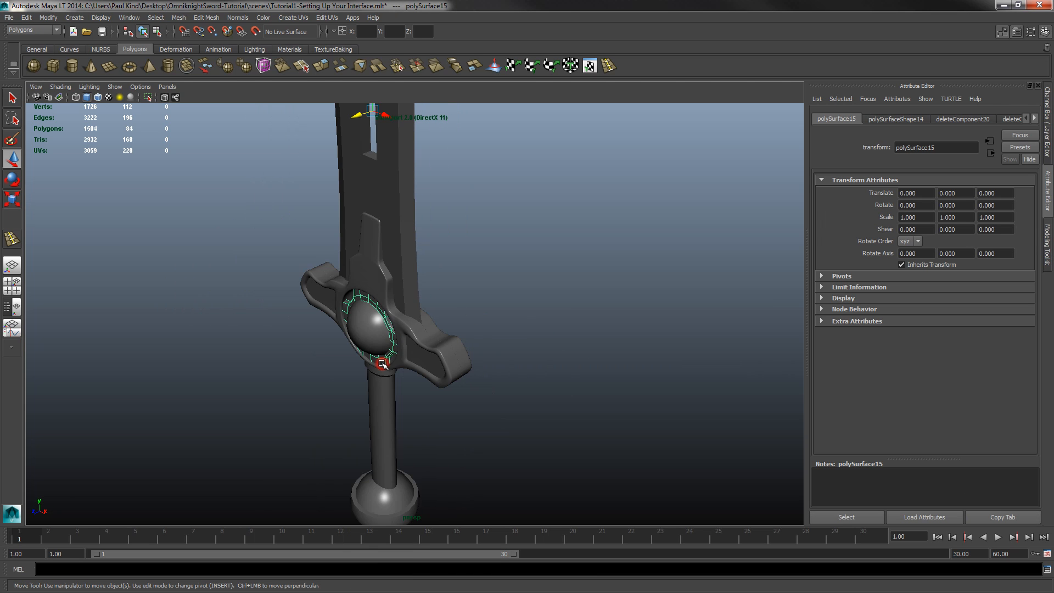
right_click_drag(383, 362, 383, 386)
left_click_drag(336, 284, 415, 356)
scroll(393, 370, "up", 4)
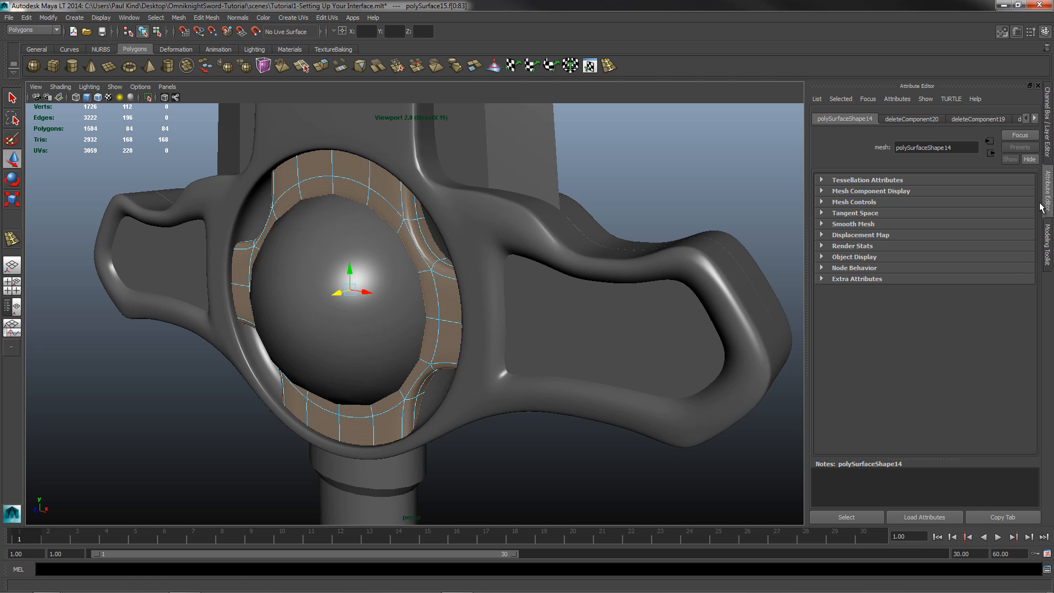
Hide the SwordHilt, SwordHandle, SwordHiltSphere and SwordBlade layers to isolate the ring.
left_click(1048, 144)
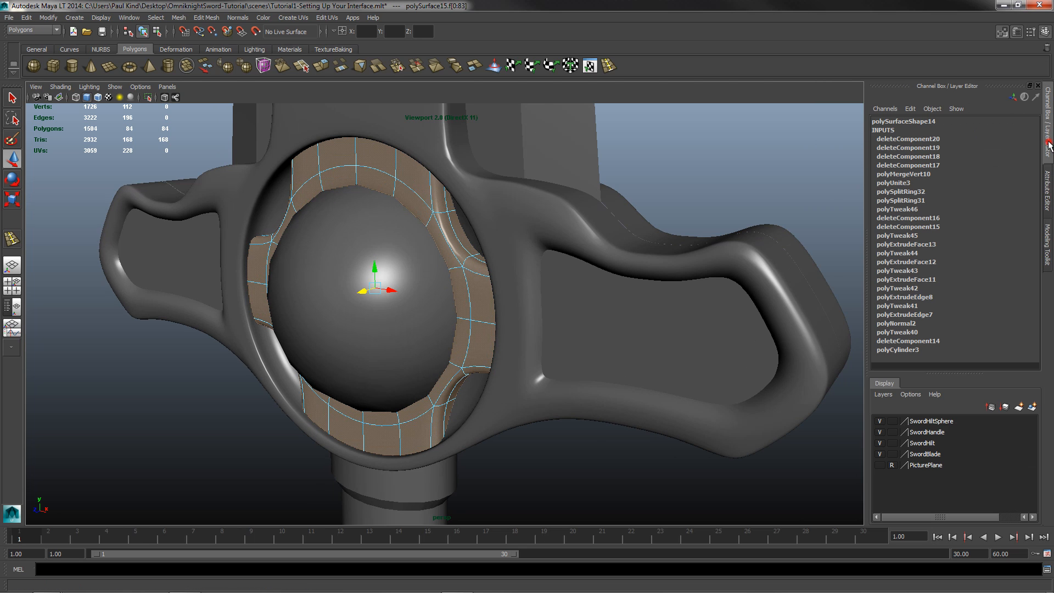
left_click(880, 443)
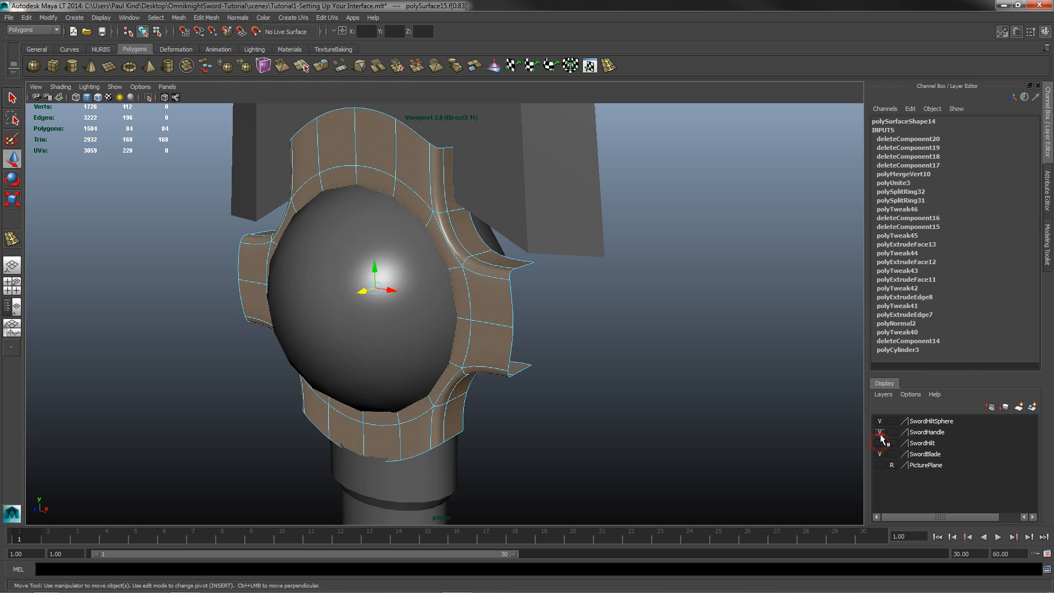
left_click(879, 432)
left_click(880, 421)
left_click_drag(645, 384, 751, 461, "alt")
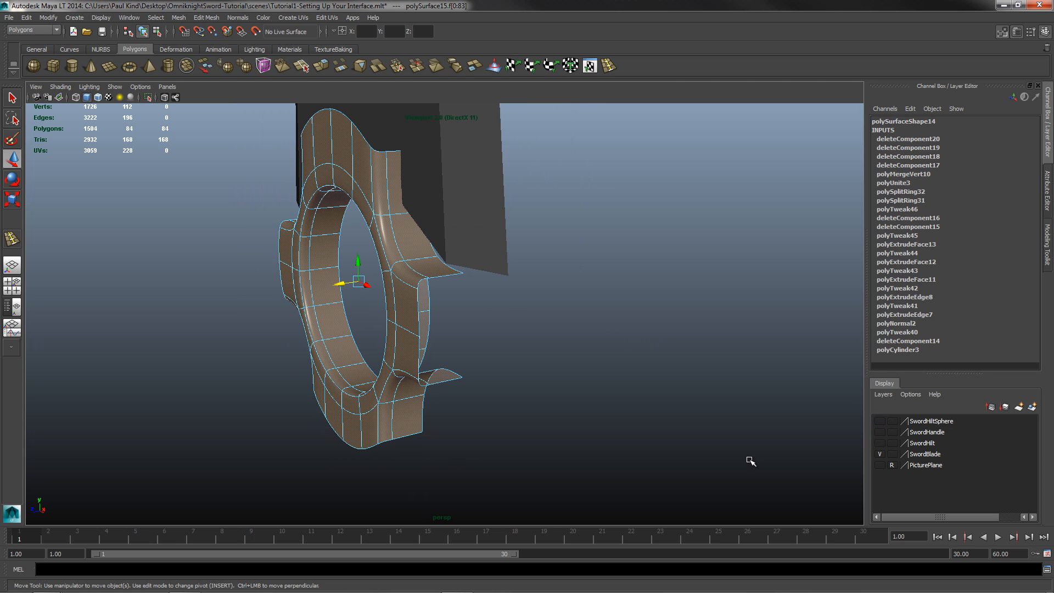
left_click(880, 454)
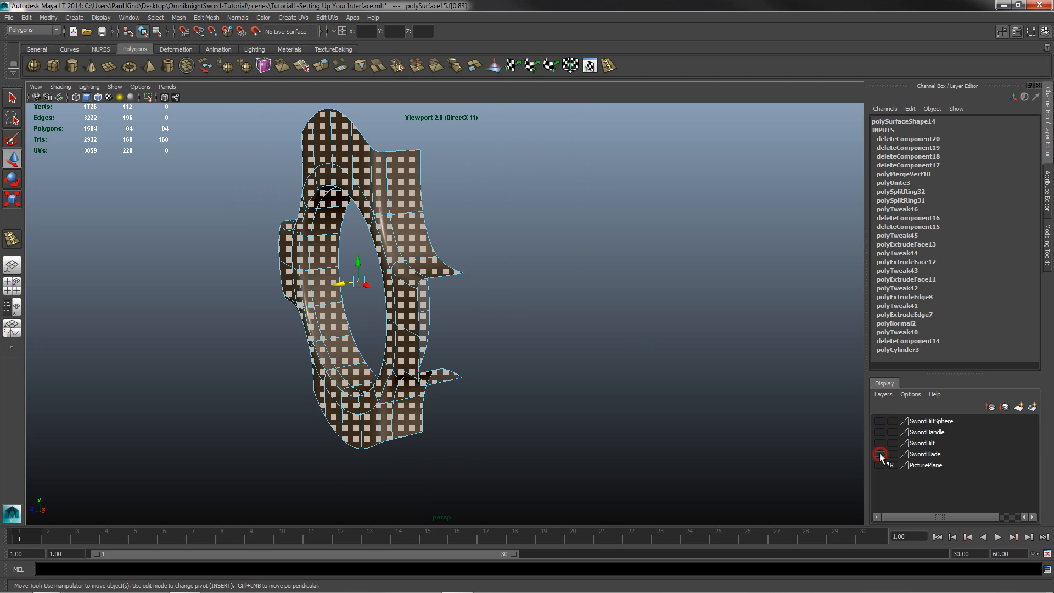
In the side view, select the ring's front vertices and move them back along the depth to make the ring thinner.
left_click_drag(587, 395, 494, 410, "alt")
key("space")
key("space")
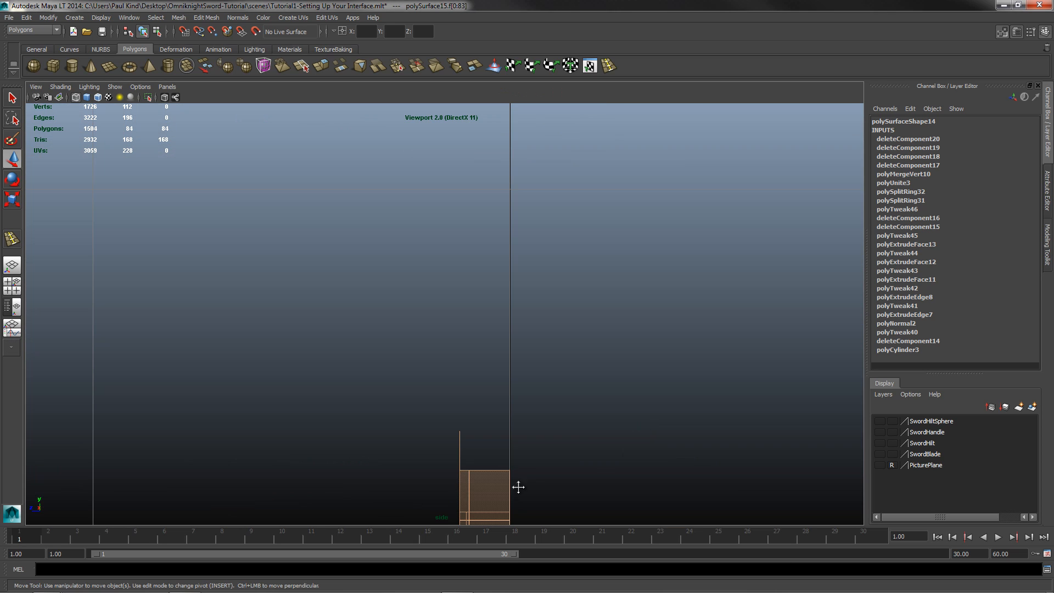
middle_click_drag(518, 488, 567, 171, "alt")
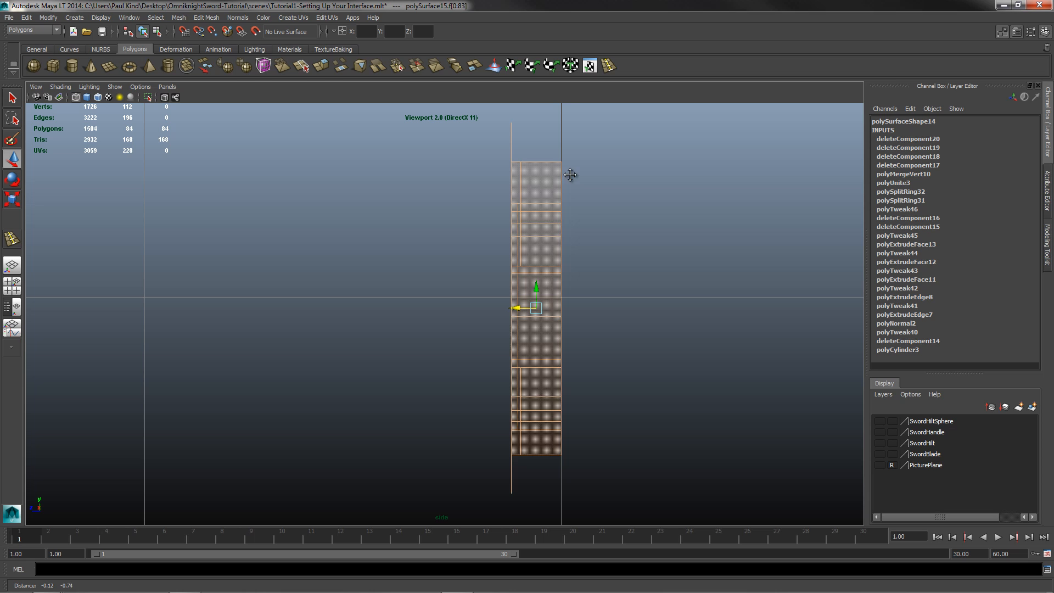
right_click(537, 245)
left_click(505, 247)
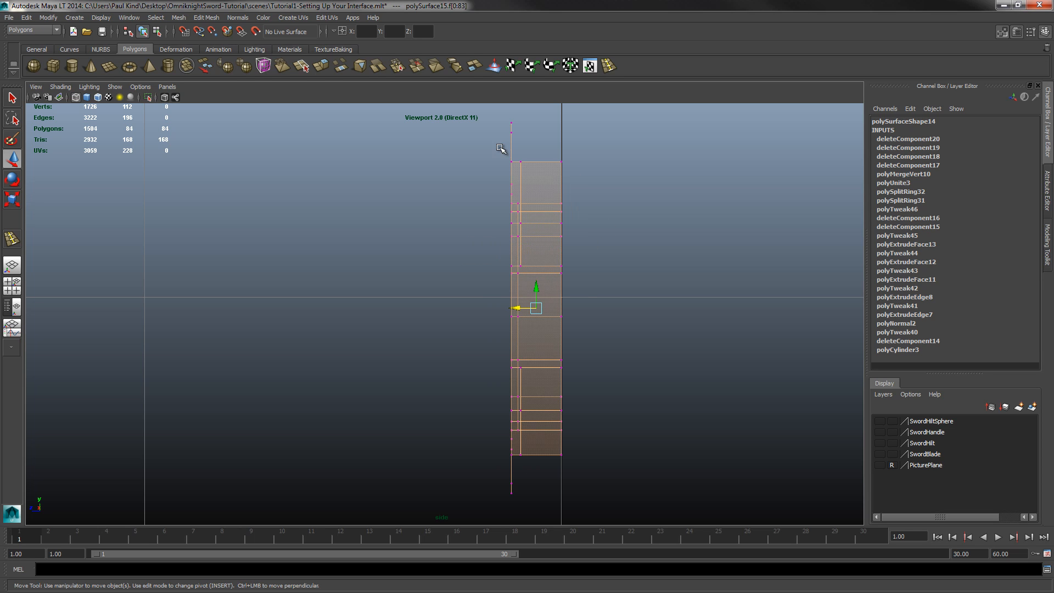
left_click_drag(495, 118, 529, 520)
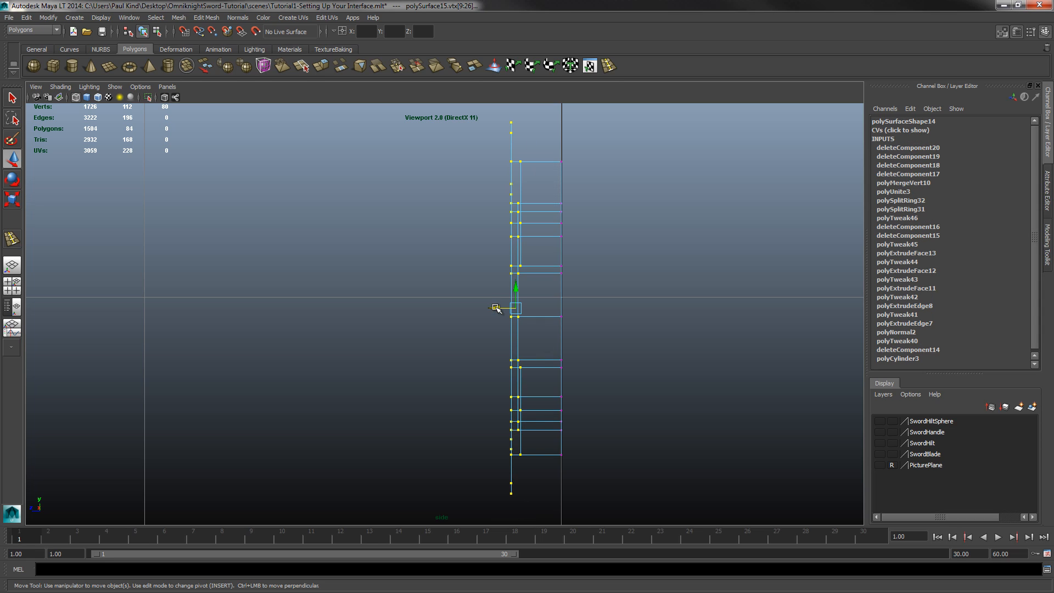
left_click_drag(496, 308, 507, 310)
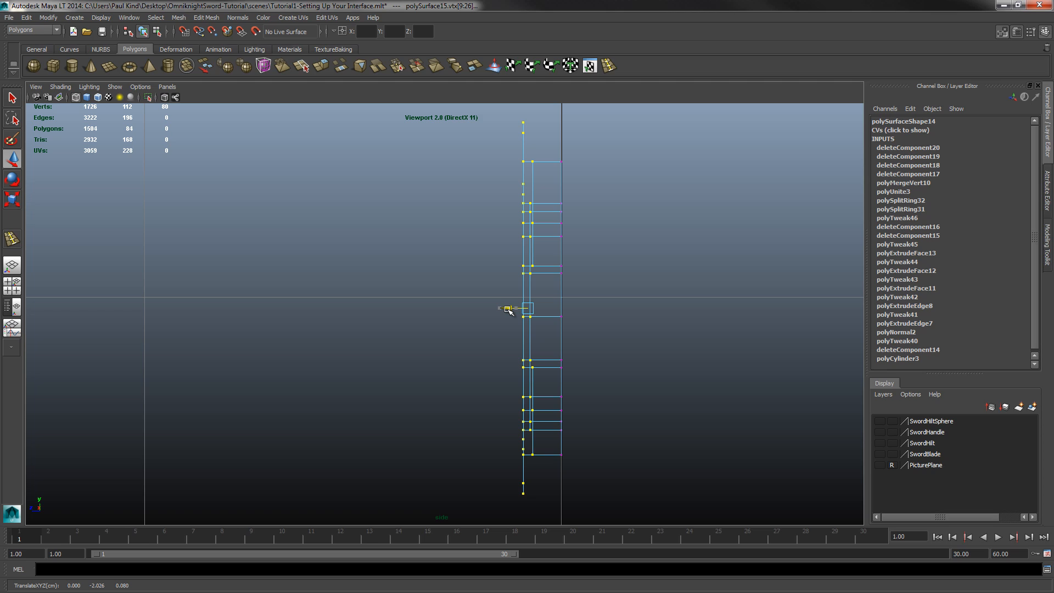
left_click_drag(508, 309, 511, 311)
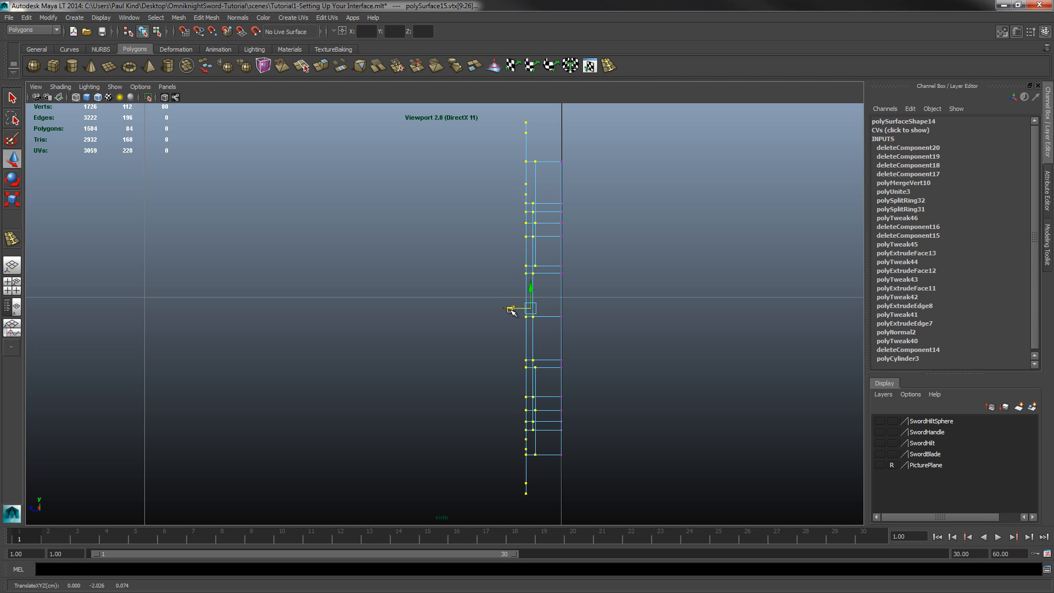
Show the SwordHilt layer and check how the thinner ring sits inside the hilt opening.
left_click(880, 443)
key("a")
scroll(628, 385, "up", 3)
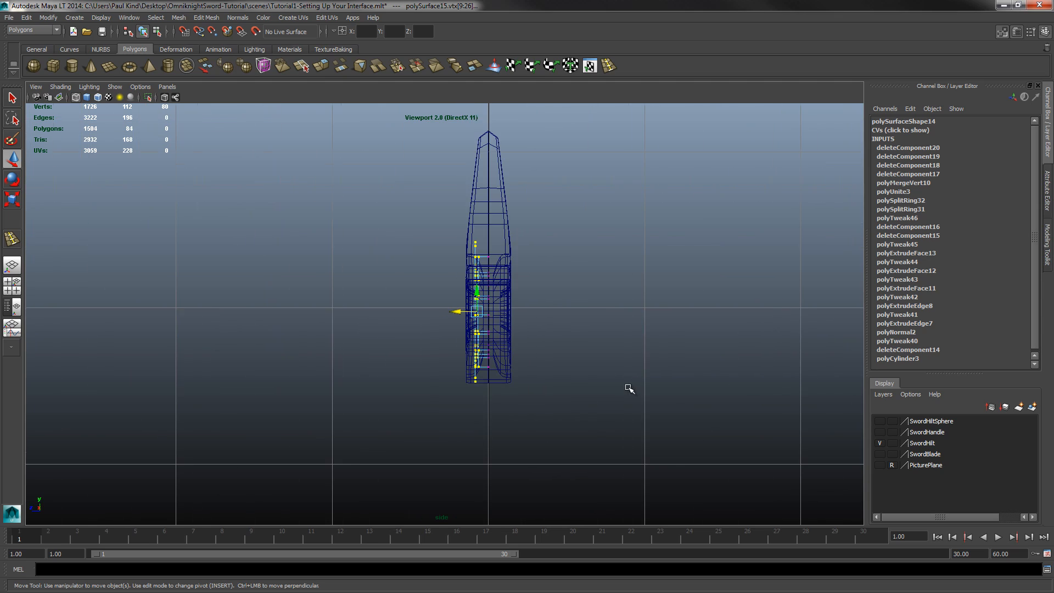
key("space")
key("space")
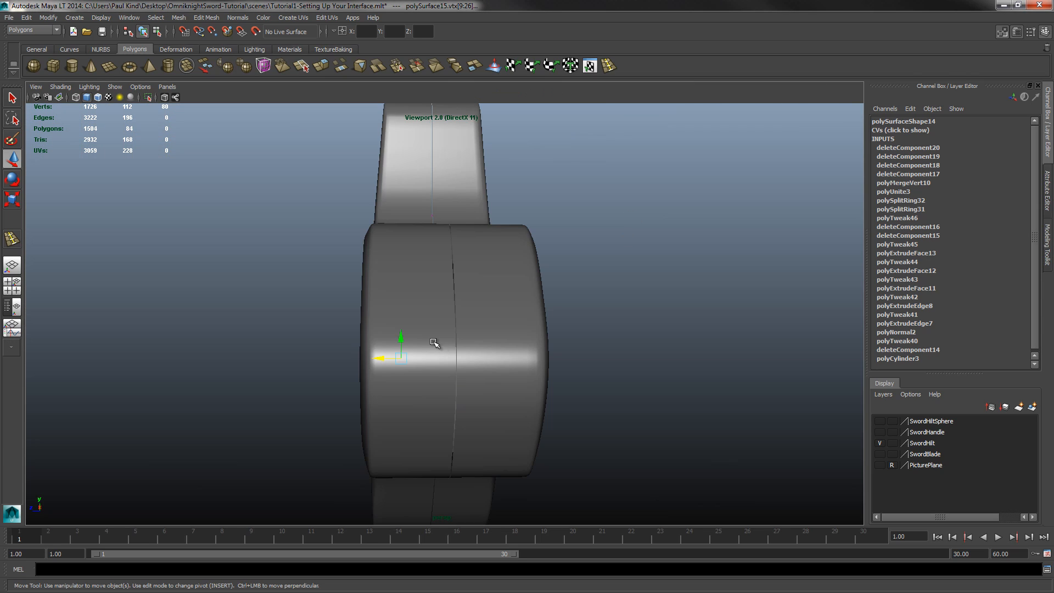
left_click_drag(434, 343, 468, 310, "alt")
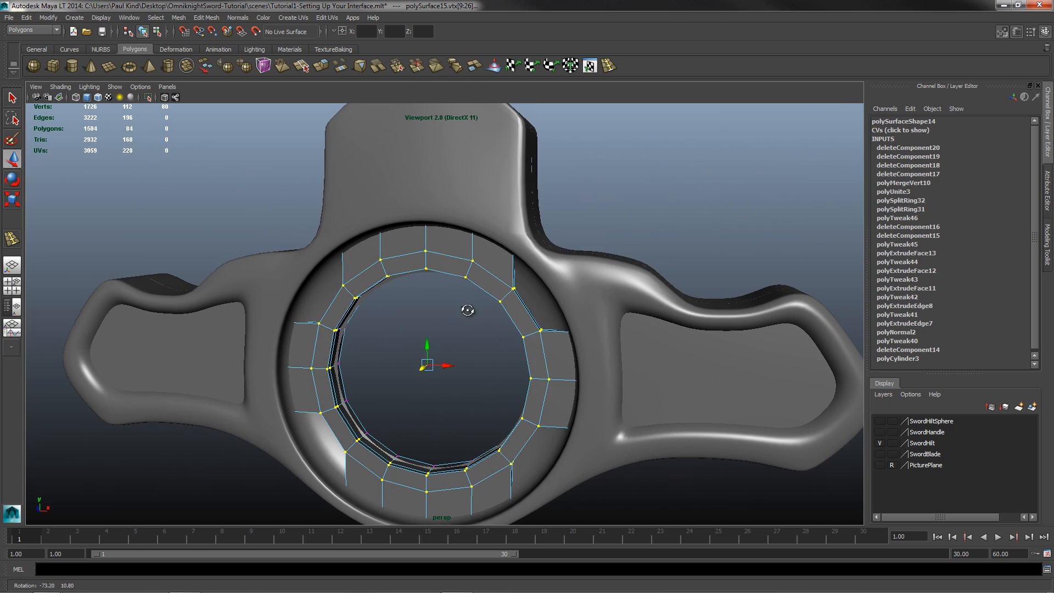
Return the ring to object selection, smooth its display, and show the SwordHiltSphere, SwordHandle, SwordBlade and PicturePlane layers.
right_click_drag(535, 362, 539, 384)
left_click(541, 360)
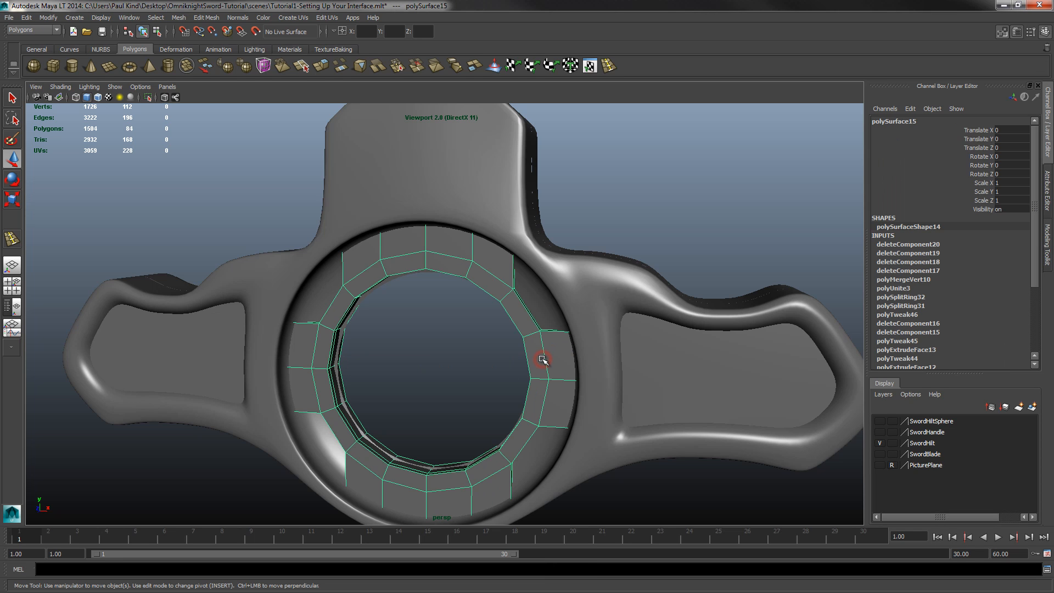
key("3")
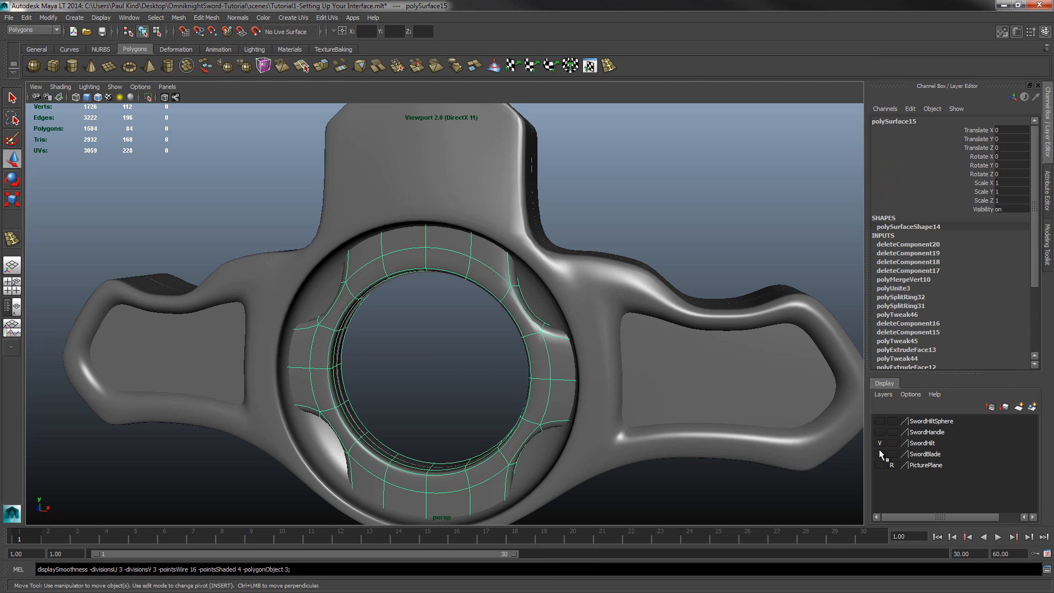
left_click(881, 422)
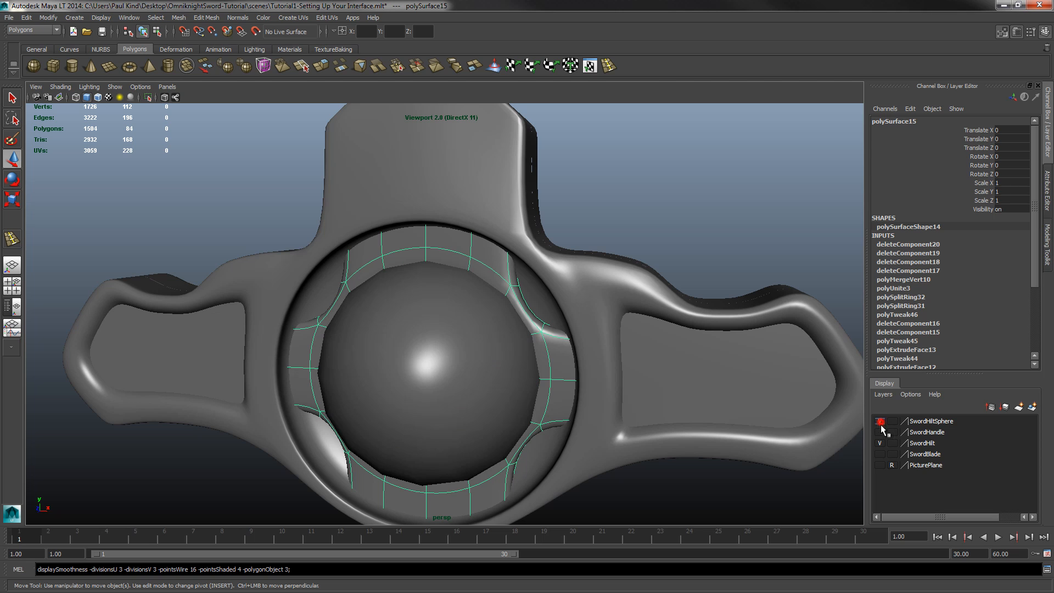
left_click(880, 454)
left_click(880, 465)
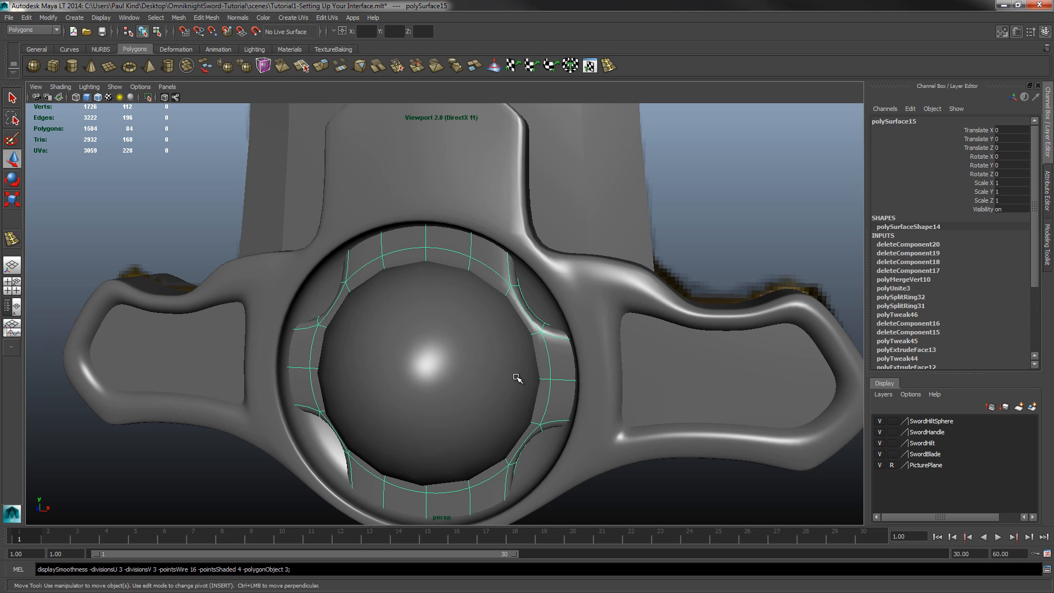
Examine the seam between the front and back hilt halves along the crossguard's edge.
scroll(521, 384, "down", 5)
left_click(549, 447)
left_click_drag(410, 386, 447, 400, "alt")
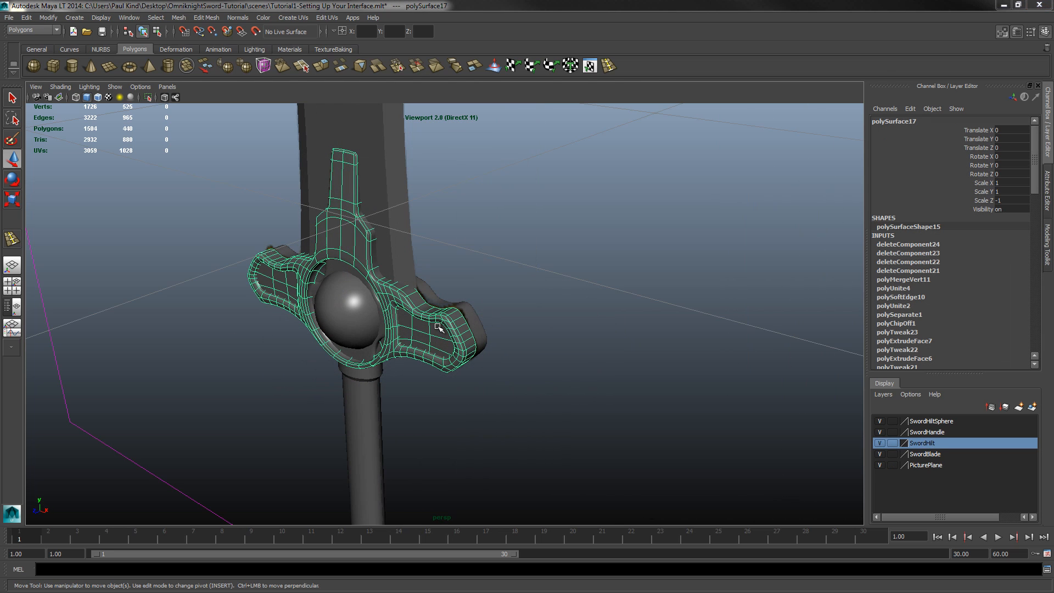
scroll(439, 316, "up", 3)
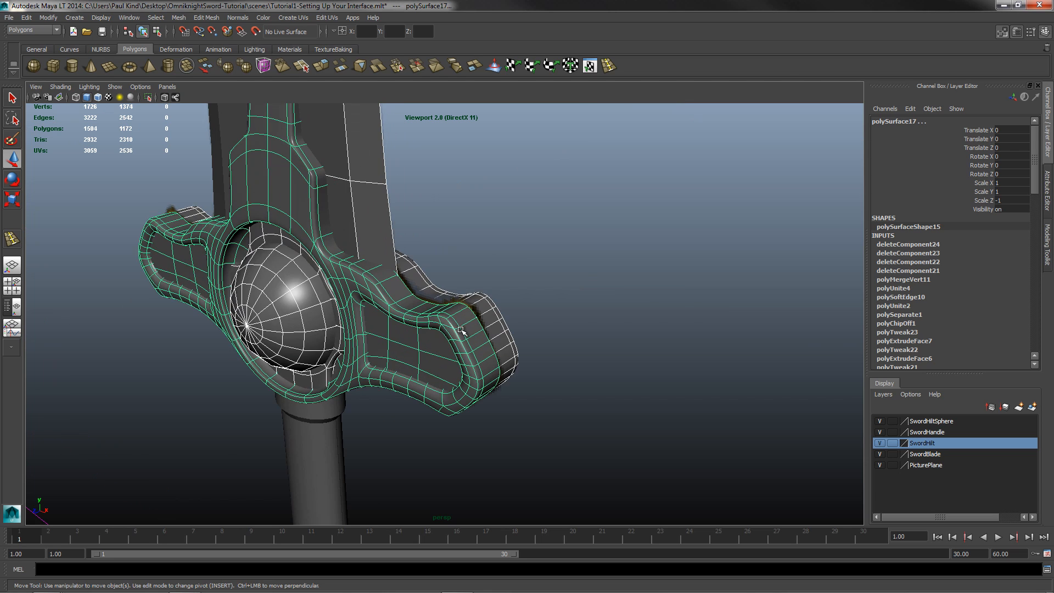
left_click_drag(461, 330, 418, 360, "alt")
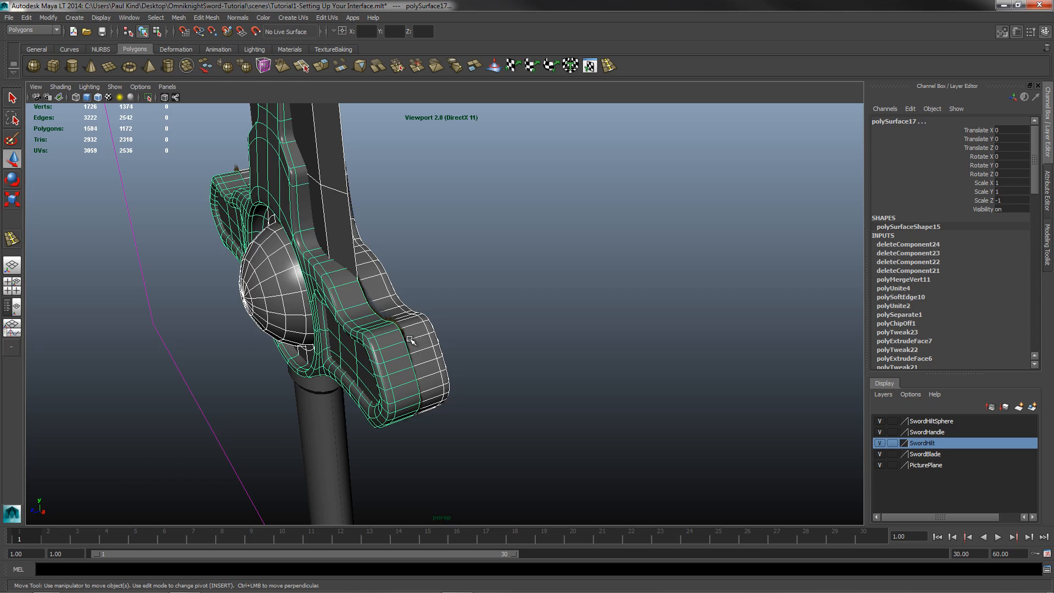
scroll(410, 340, "up", 5)
middle_click_drag(321, 369, 403, 313, "alt")
left_click_drag(438, 296, 416, 299, "alt")
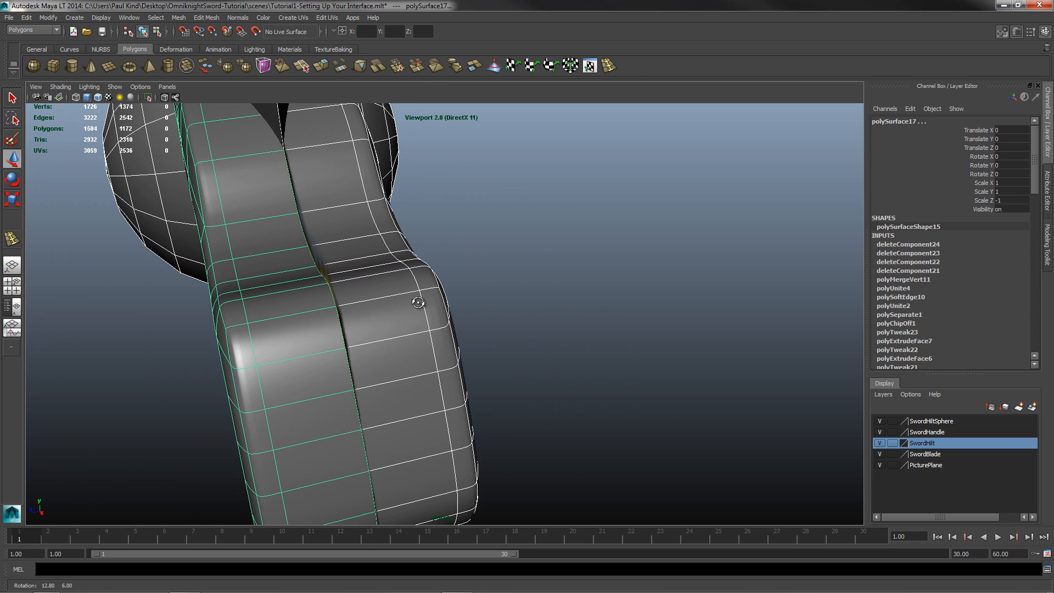
Select the front and back hilt halves and combine them into one mesh.
left_click(297, 337)
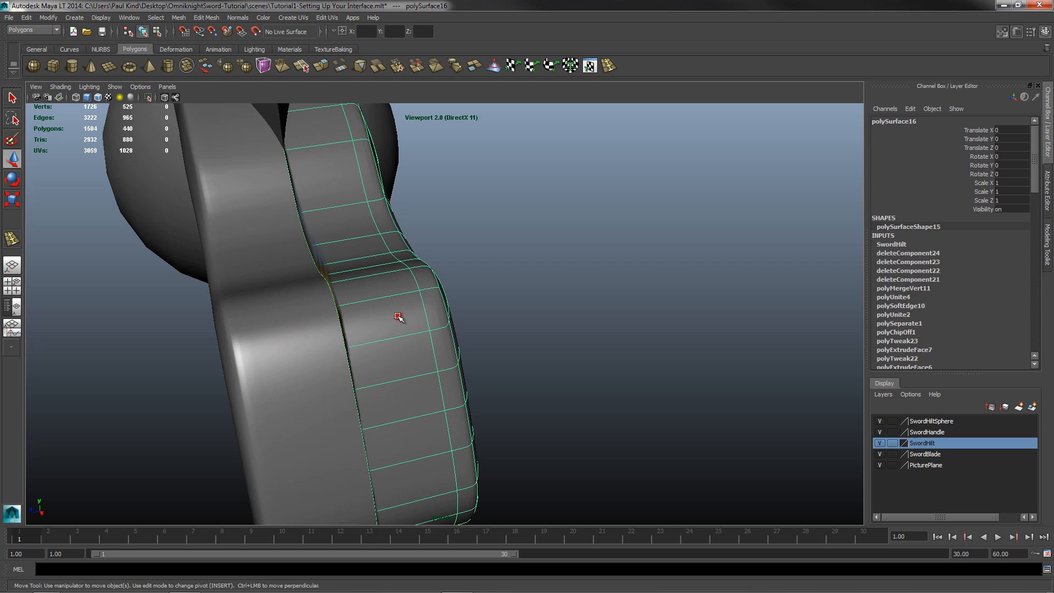
left_click(301, 337, "shift")
left_click_drag(302, 336, 350, 318, "alt")
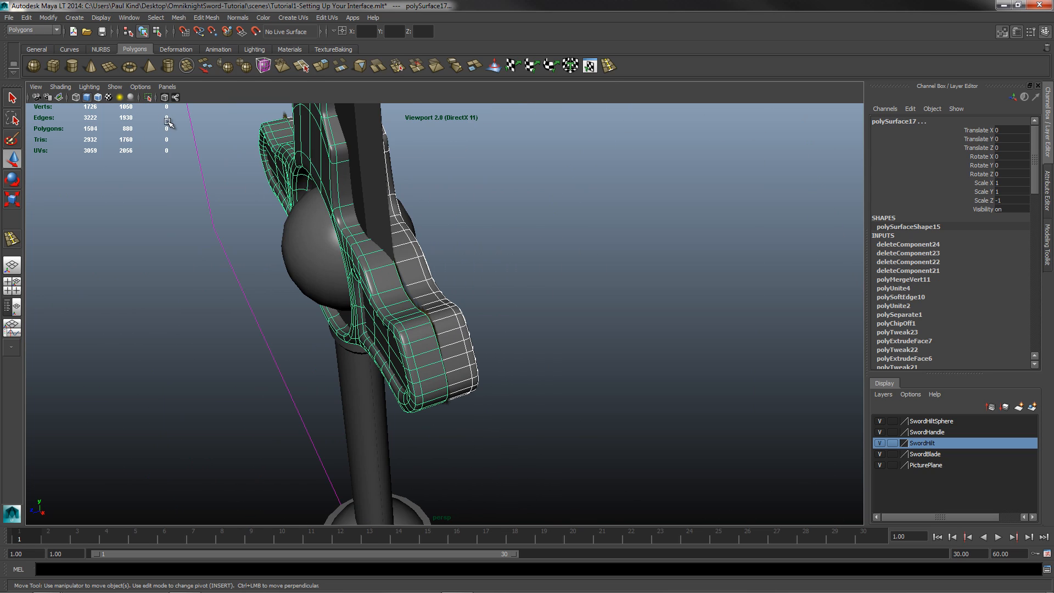
left_click(178, 18)
left_click(185, 29)
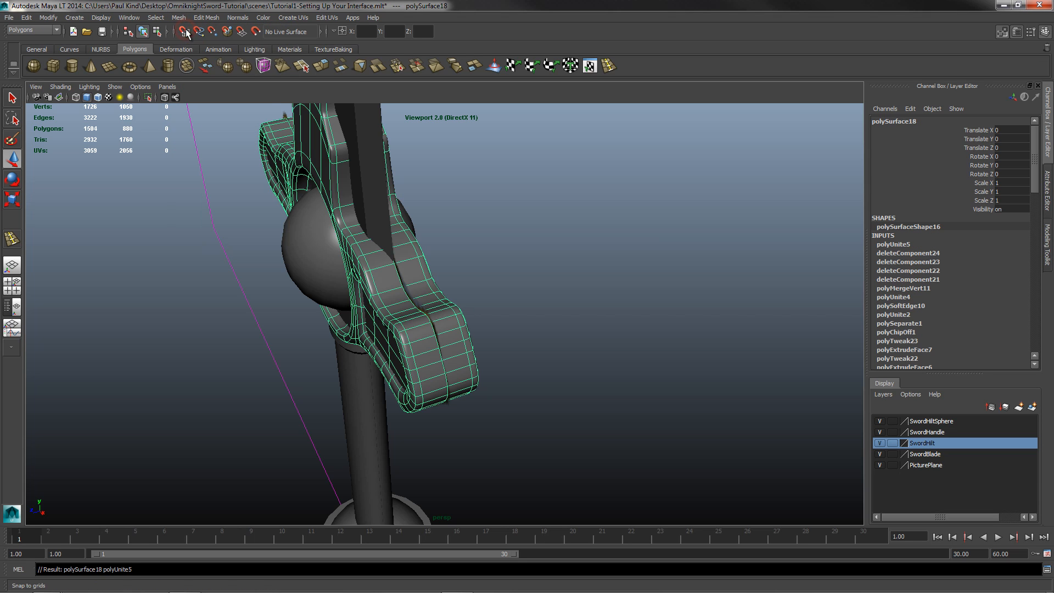
Select all vertices of the combined hilt and merge them with a threshold of 0.0001.
right_click(431, 335)
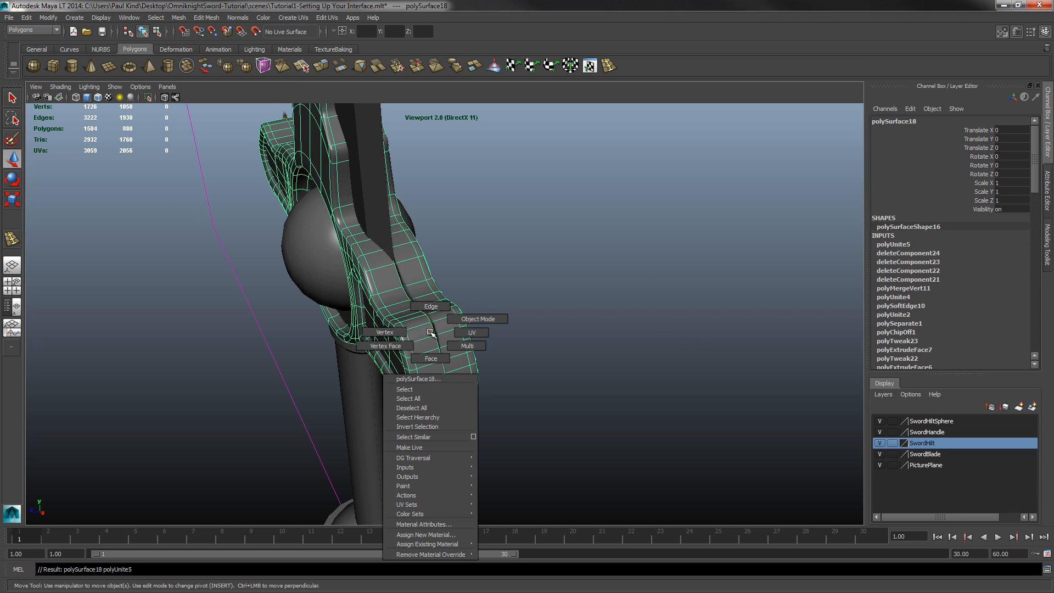
left_click(554, 370)
left_click_drag(553, 370, 331, 232, "alt")
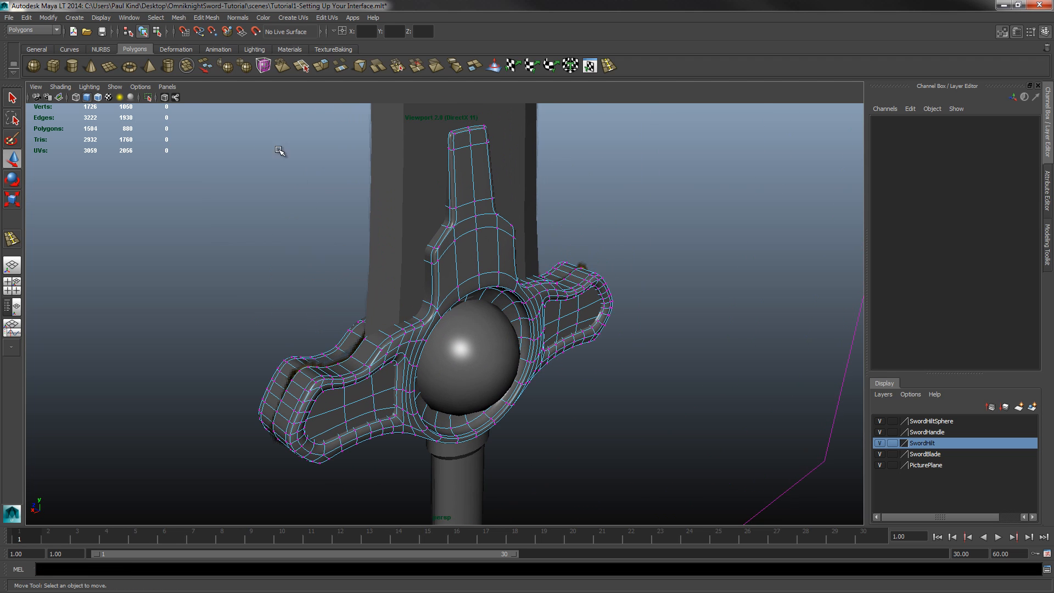
scroll(382, 288, "down", 3)
left_click_drag(302, 165, 639, 473)
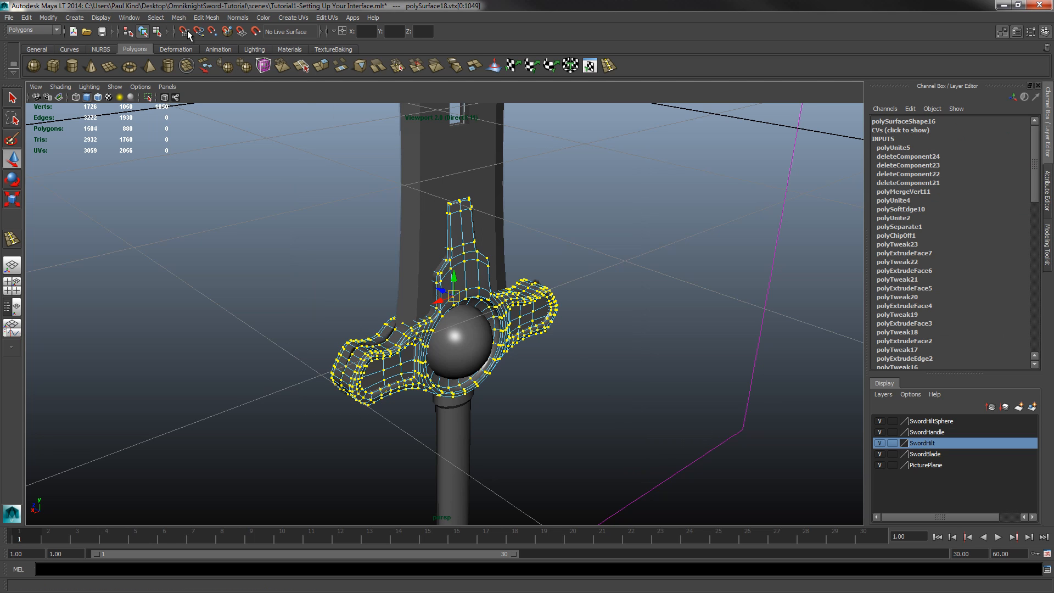
left_click(206, 18)
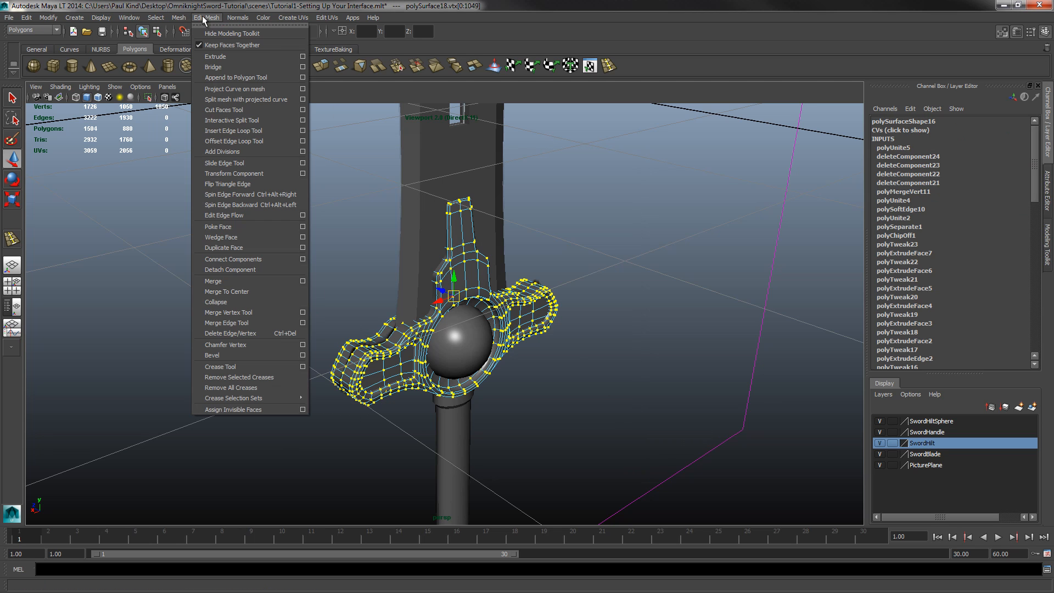
left_click(304, 281)
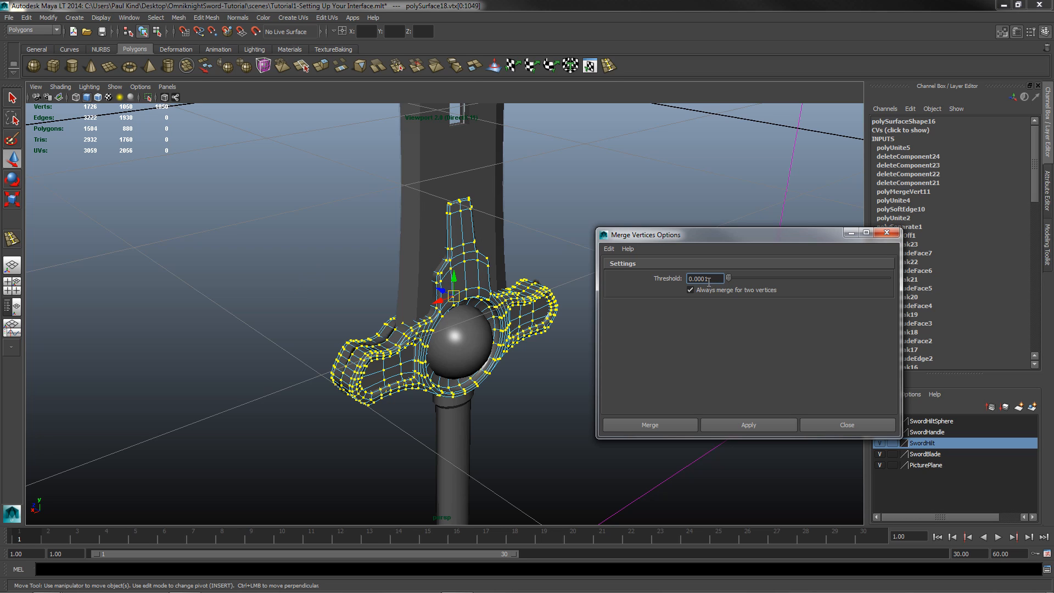
left_click(746, 425)
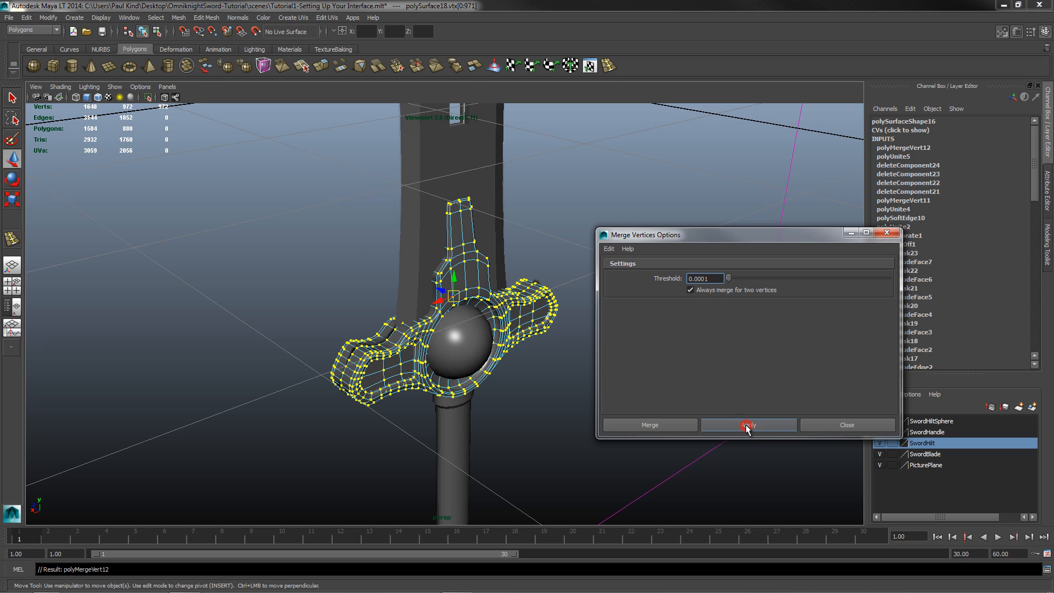
left_click(851, 423)
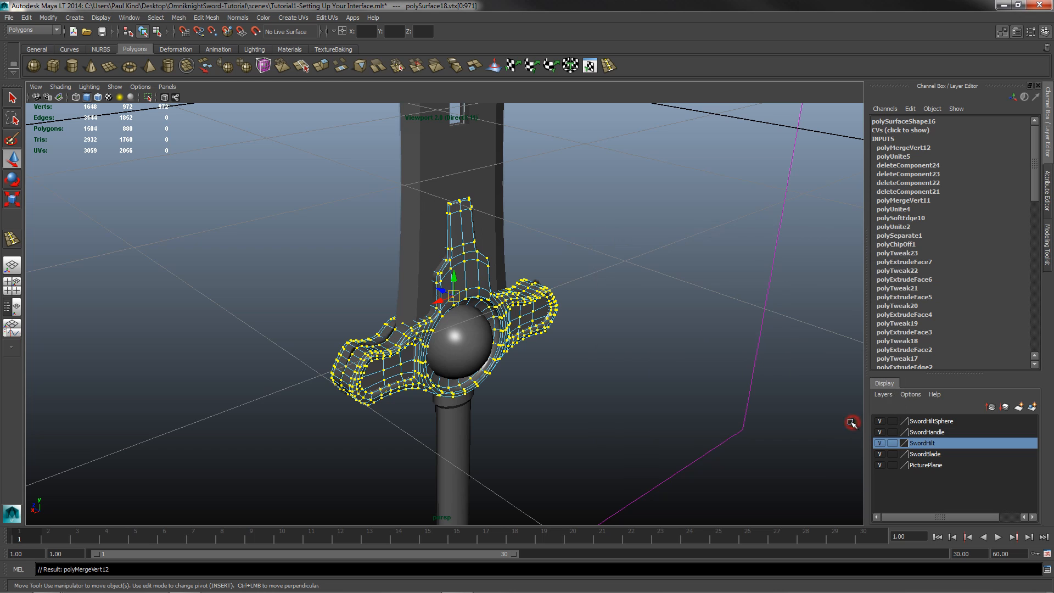
left_click(582, 360)
left_click(468, 291)
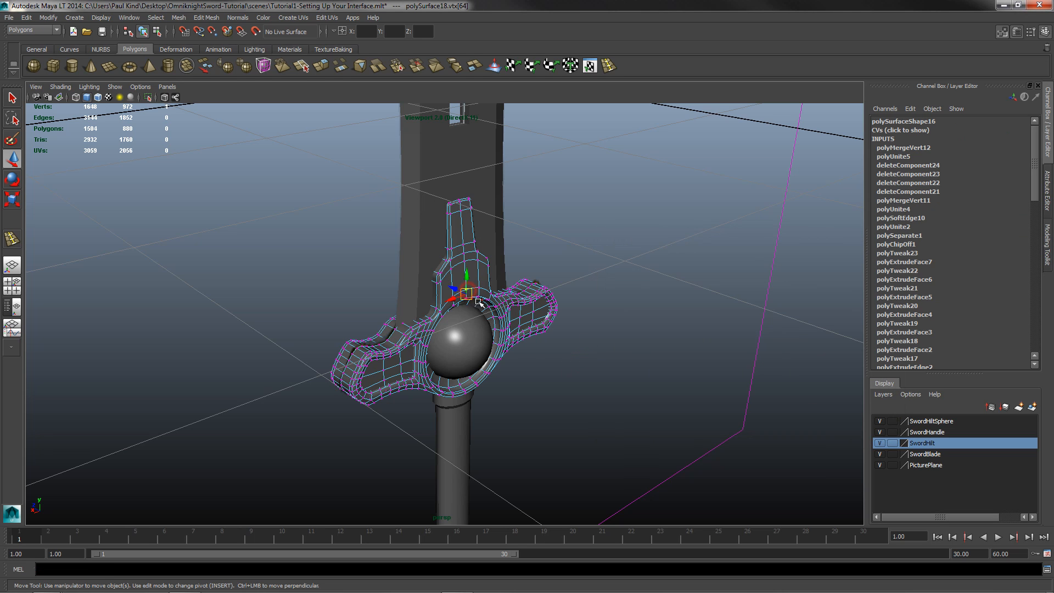
left_click_drag(469, 304, 214, 353, "alt")
Duplicate the sphere ring with Duplicate Special as an instance mirrored to the hilt's other side, using Scale Z -1.
left_click(392, 324)
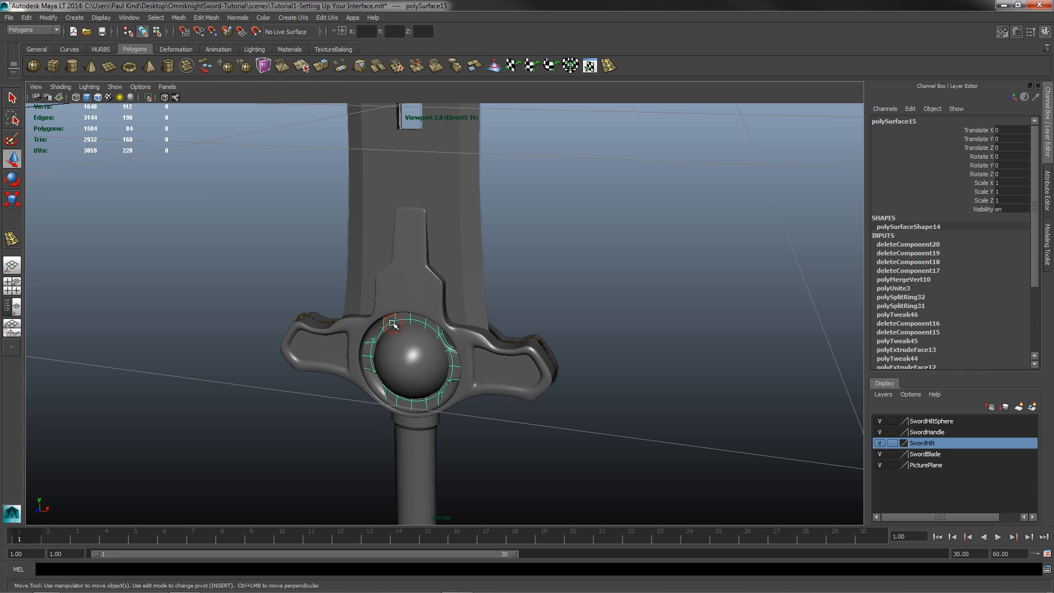
left_click(27, 17)
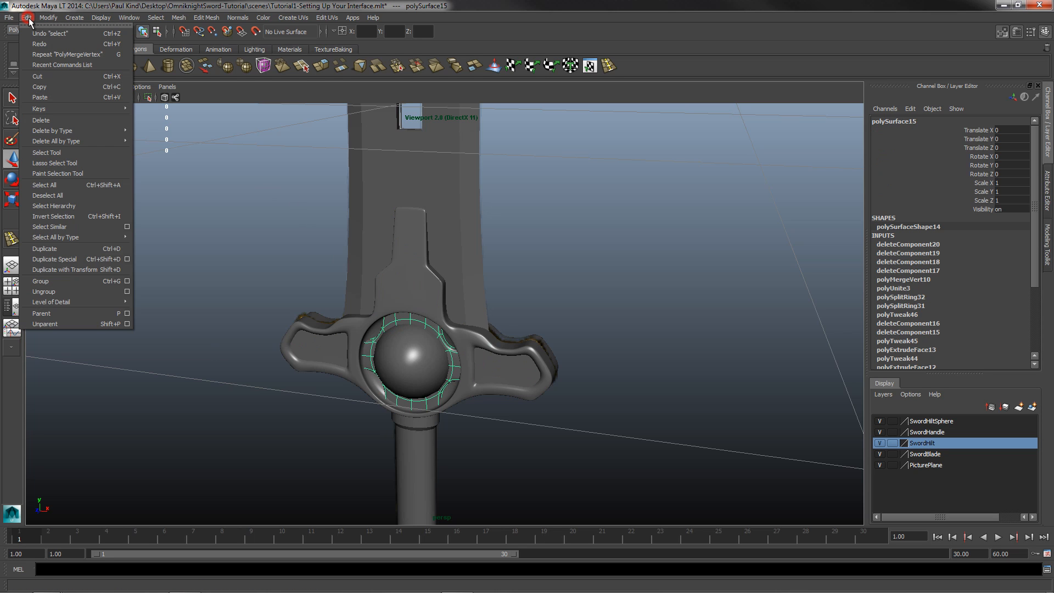
left_click(127, 259)
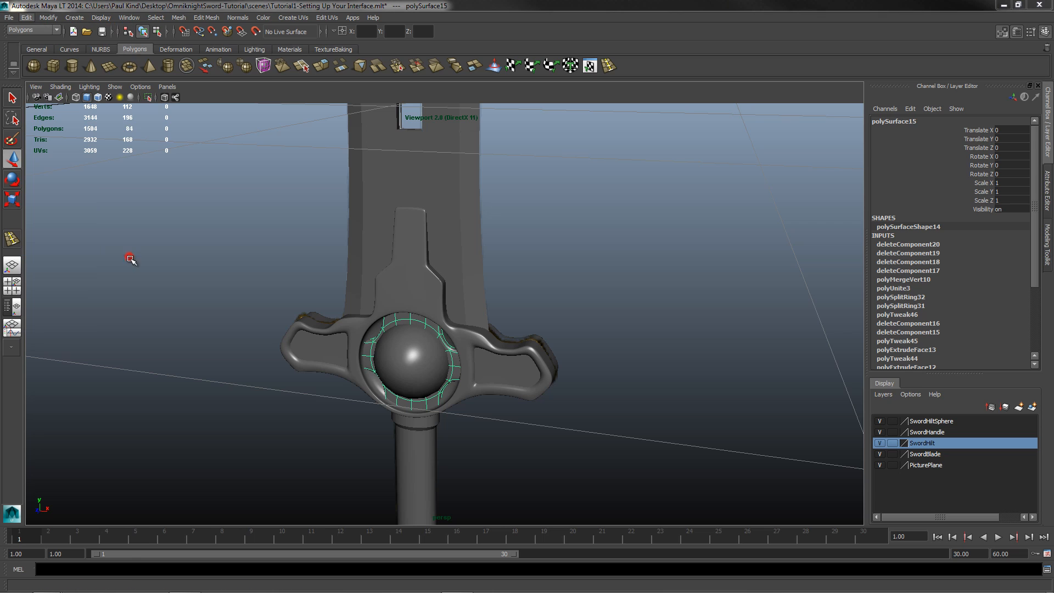
left_click(748, 424)
left_click_drag(502, 352, 312, 351, "alt")
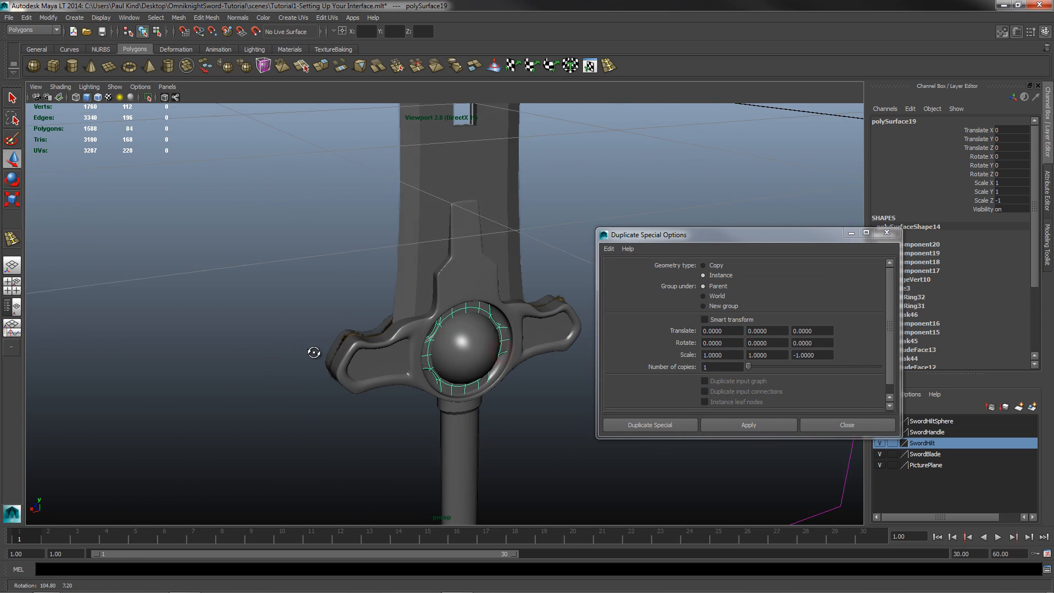
left_click(773, 429)
left_click(844, 424)
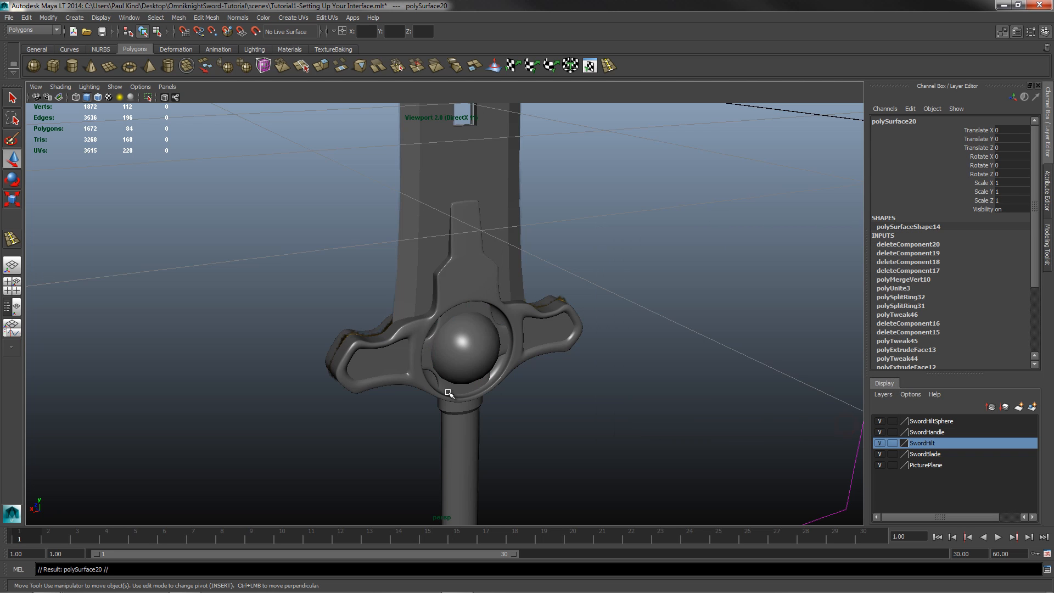
left_click(447, 393)
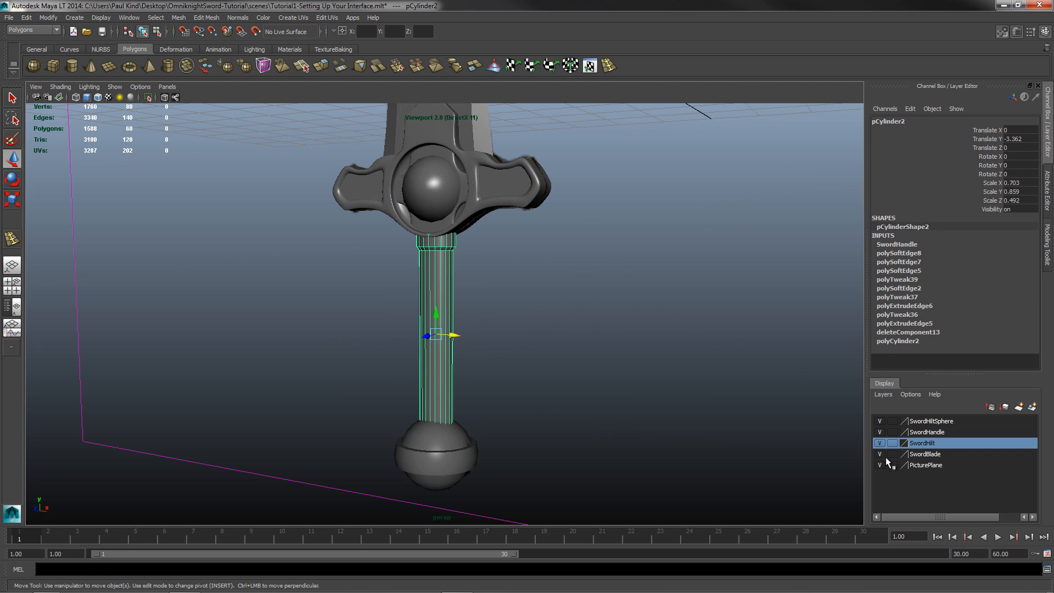
Hide the sword part layers to compare the handle with the reference picture, and show the layers again.
left_click(880, 453)
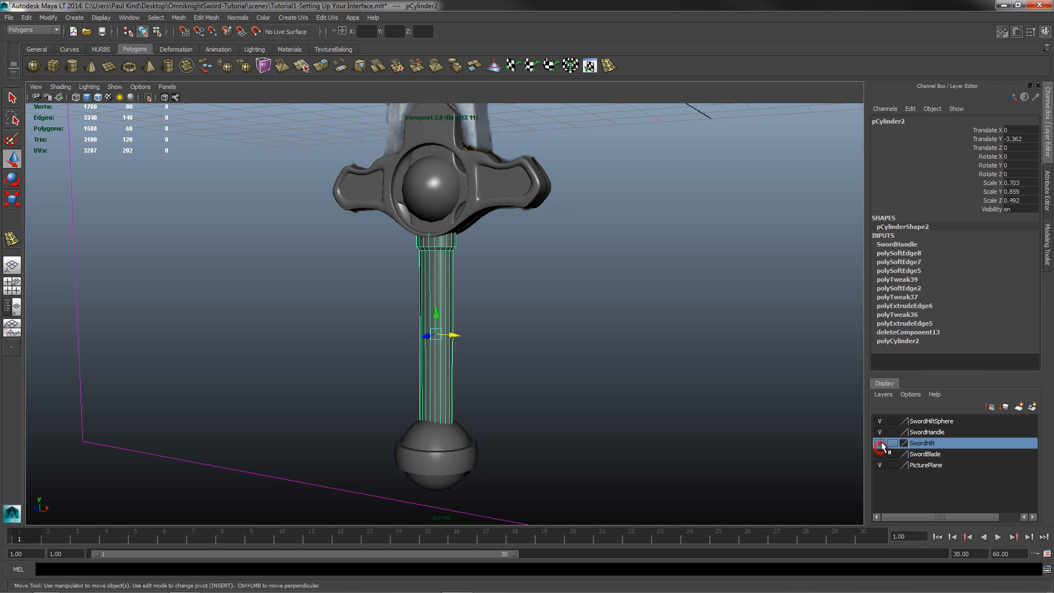
left_click(880, 432)
left_click(880, 421)
left_click_drag(442, 361, 426, 358, "alt")
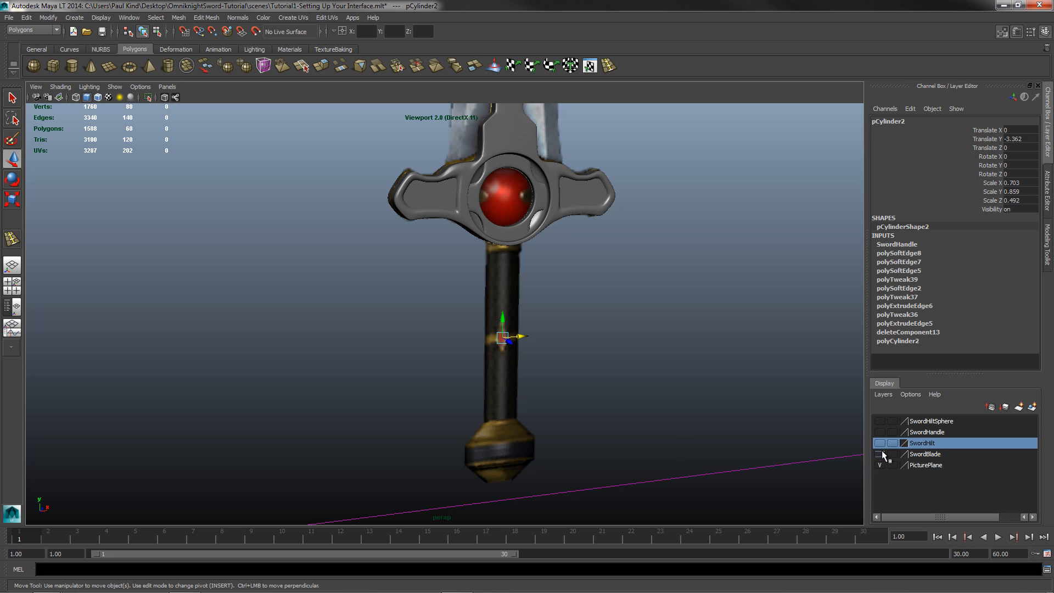
left_click(881, 420)
left_click(880, 432)
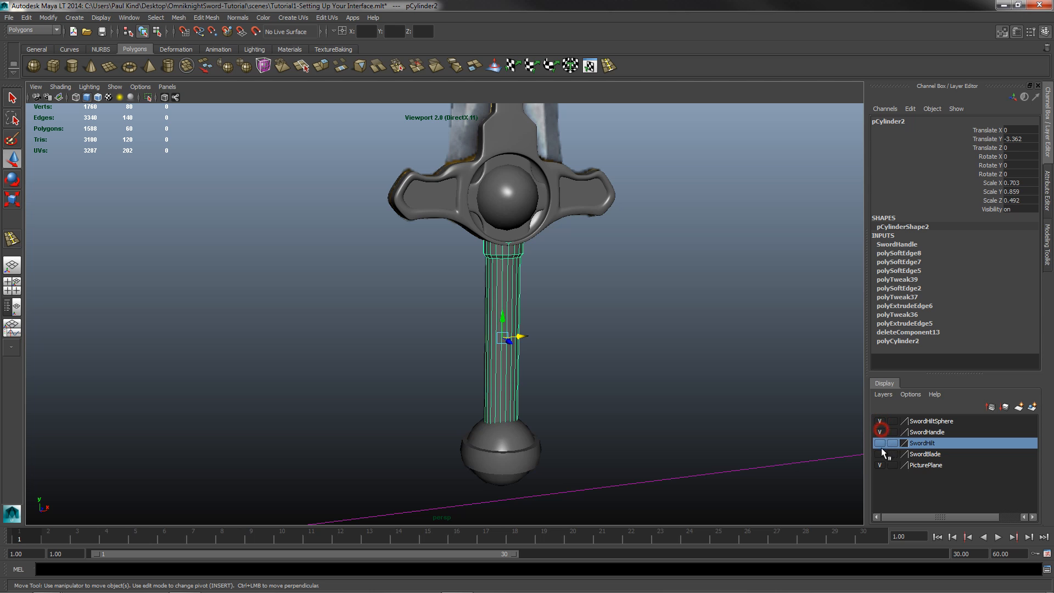
left_click(879, 454)
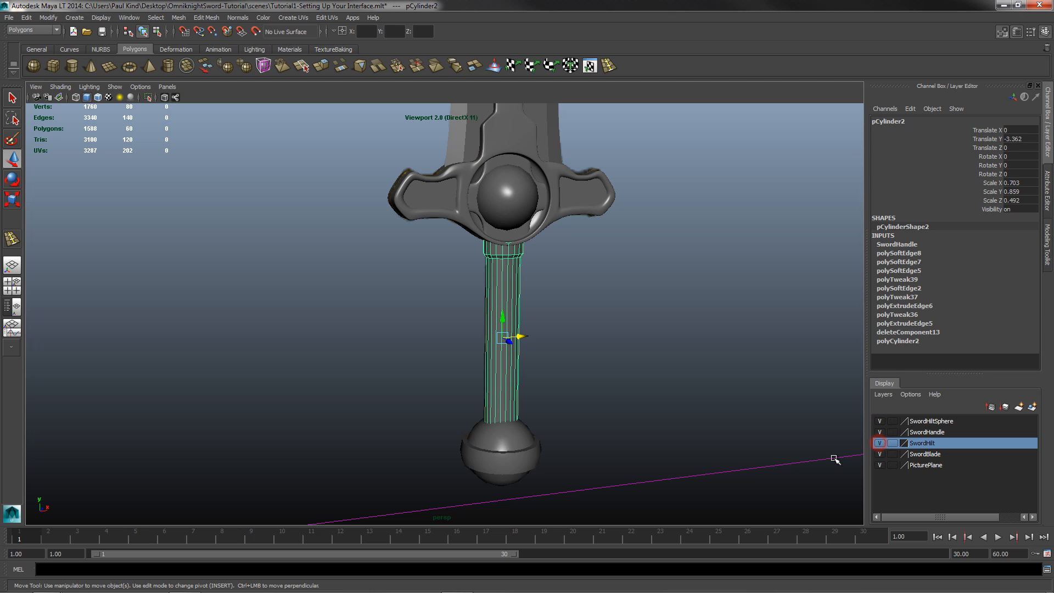
Duplicate the handle cylinder and move the copy straight down below the pommel to about -6.009 in Translate Y.
left_click(581, 337)
left_click(499, 341)
left_click_drag(565, 357, 477, 365, "alt")
key("ctrl+d")
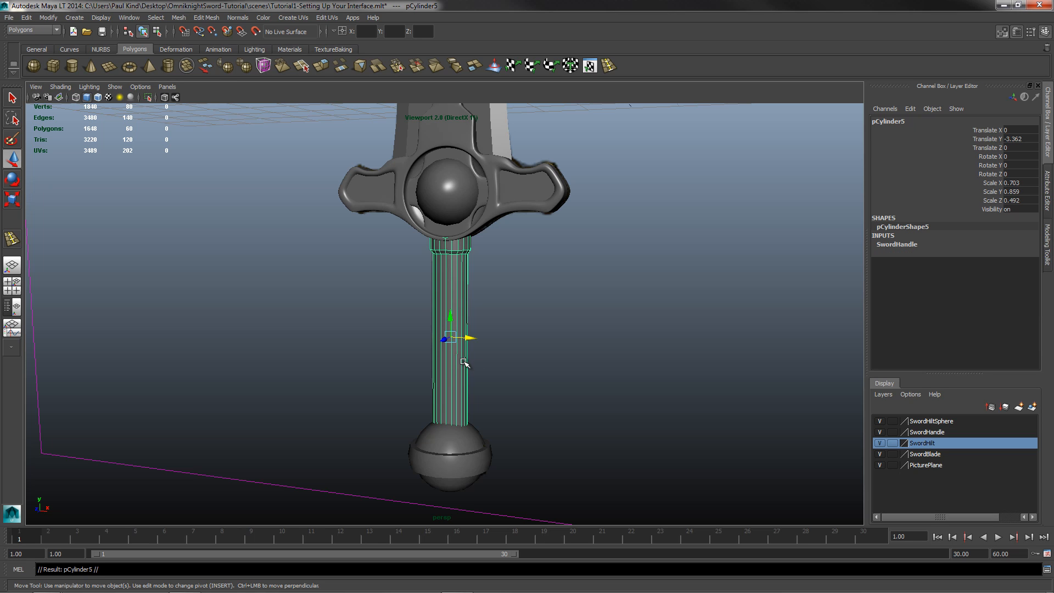
left_click_drag(449, 317, 449, 358)
key("ctrl+z")
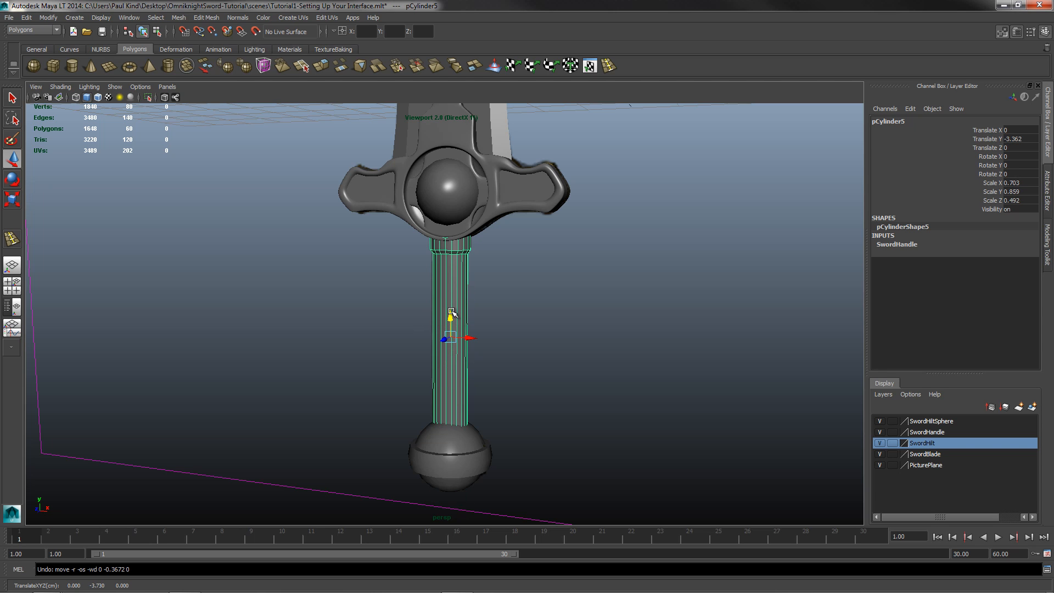
left_click_drag(451, 312, 439, 549)
scroll(484, 410, "down", 3)
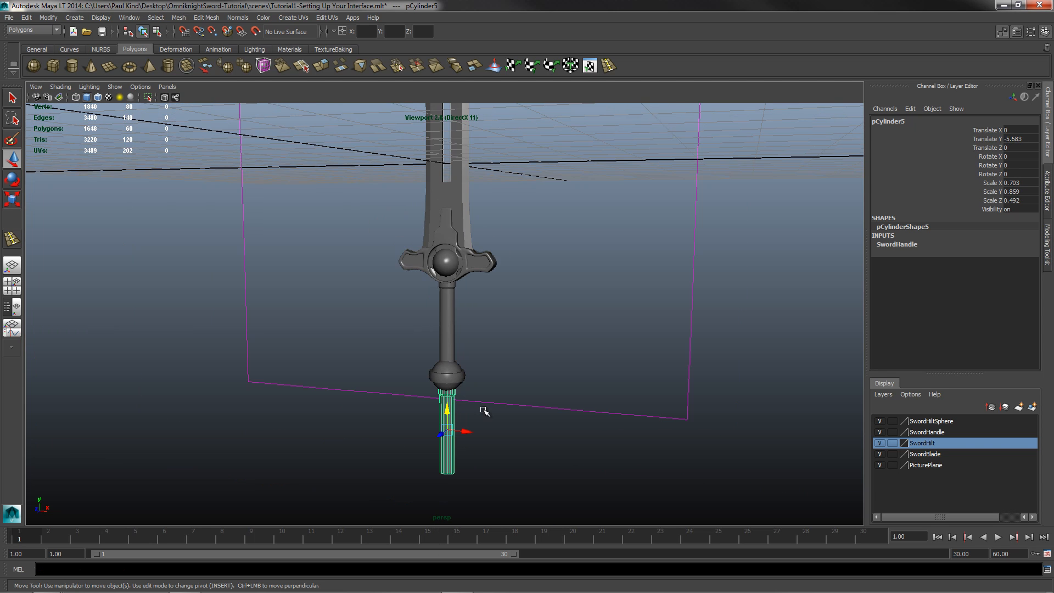
middle_click_drag(483, 438, 505, 301, "alt")
scroll(482, 339, "up", 4)
scroll(508, 309, "up", 4)
left_click_drag(530, 319, 530, 367)
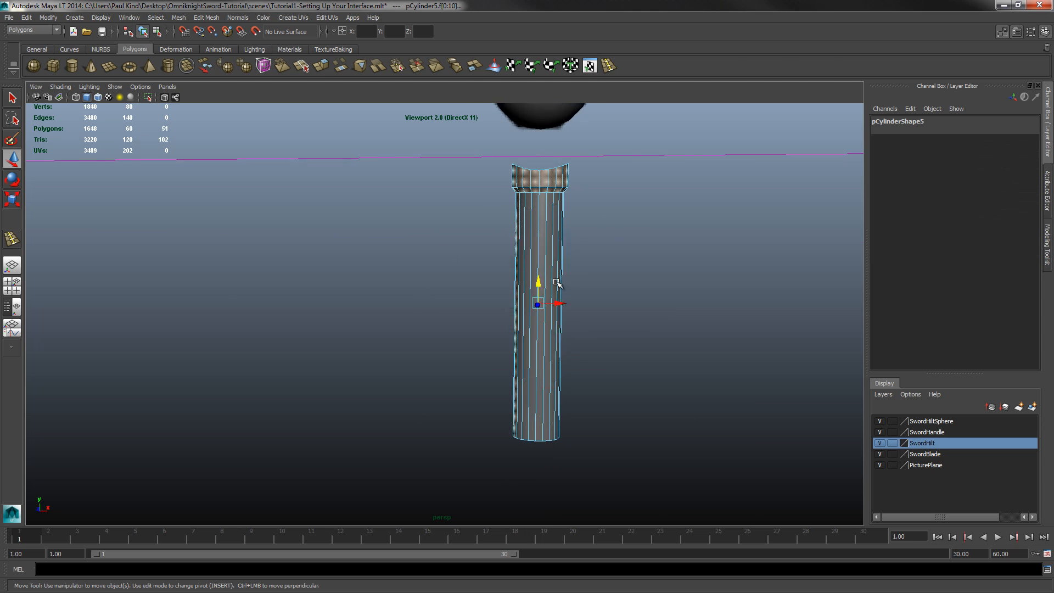
In the front view, select the flared collar faces at the upper end of the handle copy and delete them.
key("space")
key("space")
scroll(427, 465, "down", 14)
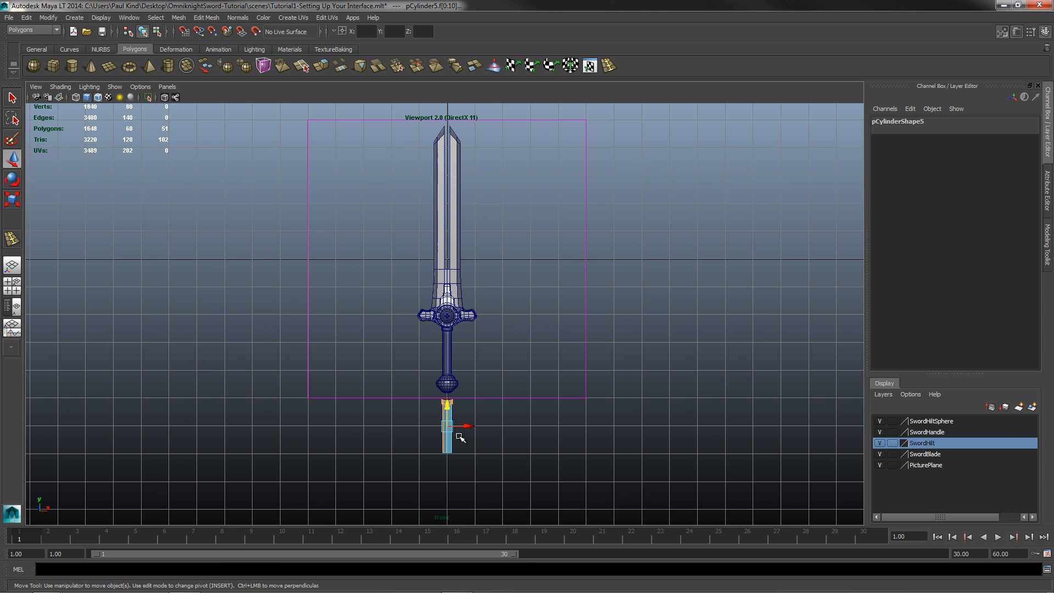
scroll(452, 421, "up", 6)
middle_click_drag(455, 450, 433, 230, "alt")
scroll(442, 285, "up", 10)
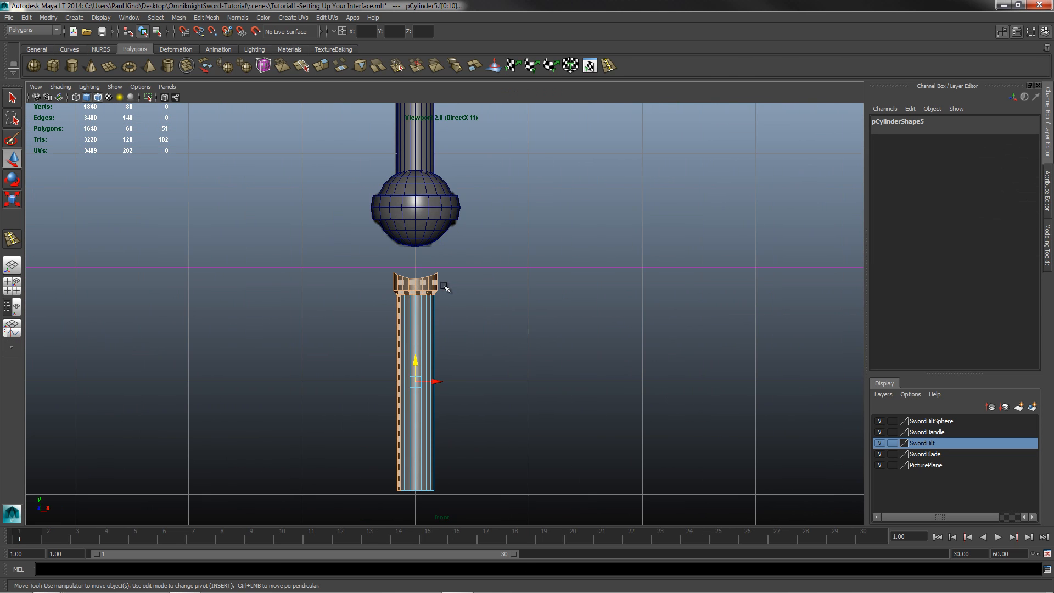
left_click_drag(336, 197, 557, 303)
right_click_drag(459, 315, 450, 339)
left_click(436, 291)
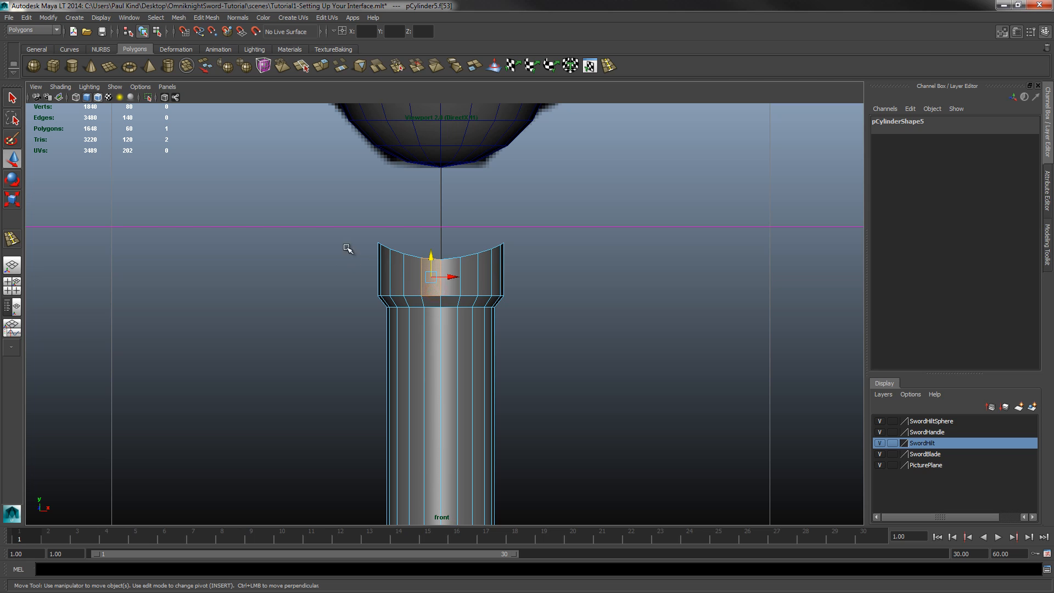
left_click_drag(348, 241, 542, 301)
key("Delete")
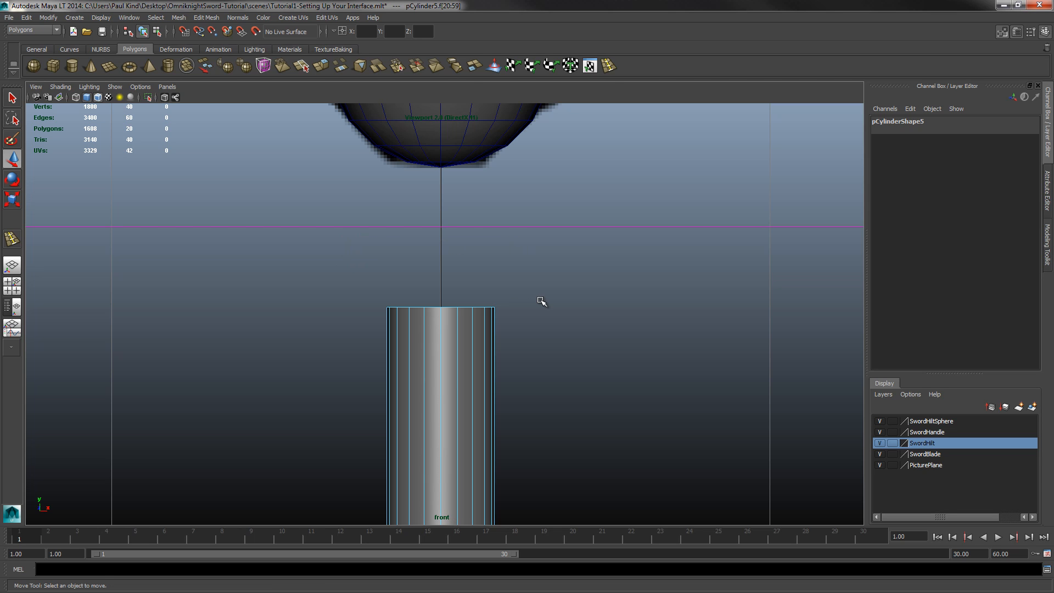
Return to object selection and select the trimmed handle copy below the pommel.
right_click_drag(451, 326, 491, 311)
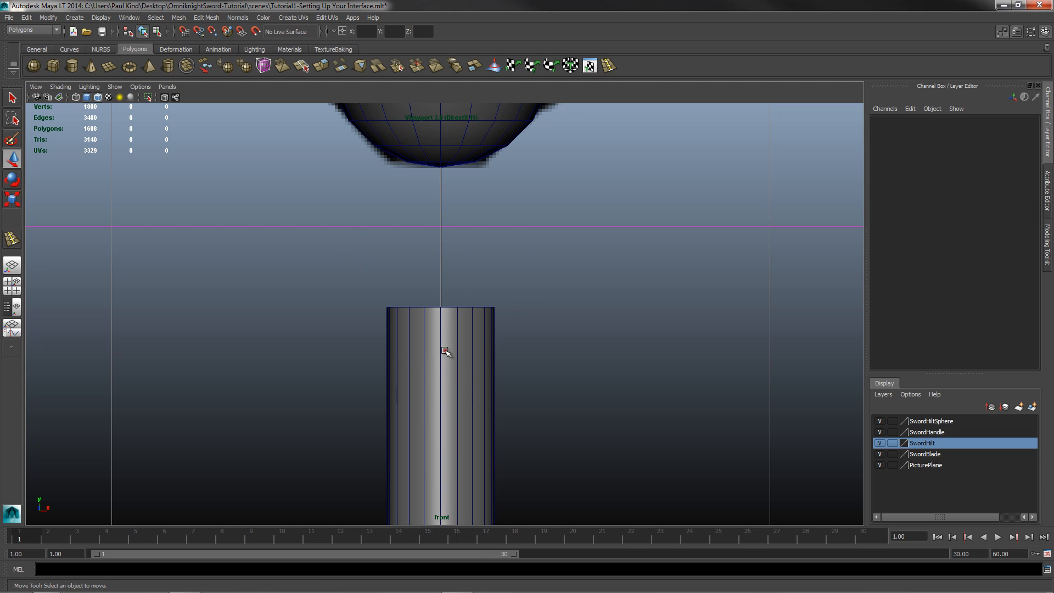
left_click(444, 350)
scroll(445, 350, "down", 10)
scroll(445, 351, "up", 3)
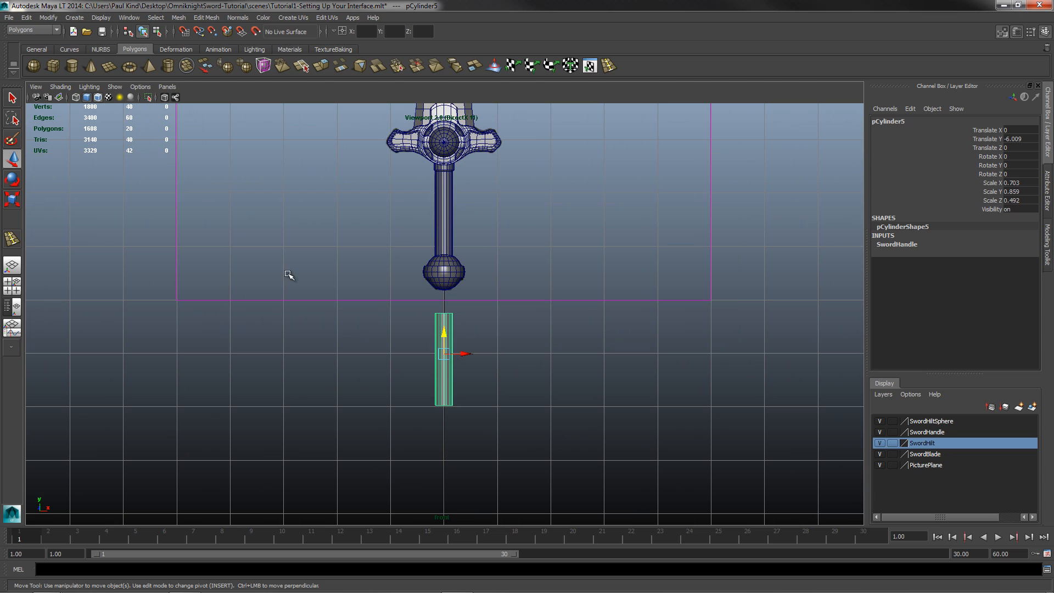
Scale the handle copy below the pommel down vertically into a short band.
left_click(10, 201)
left_click_drag(442, 328, 442, 351)
key("f")
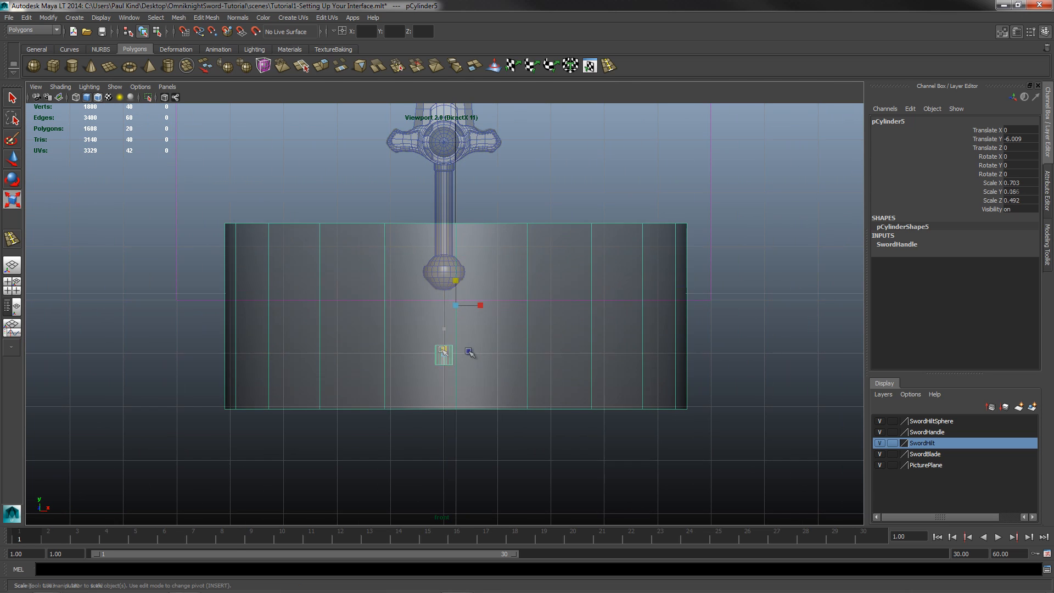
Select the band's central column of vertices and scale them vertically to form points above and below the band.
right_click_drag(468, 351, 428, 350)
left_click_drag(437, 199, 483, 463)
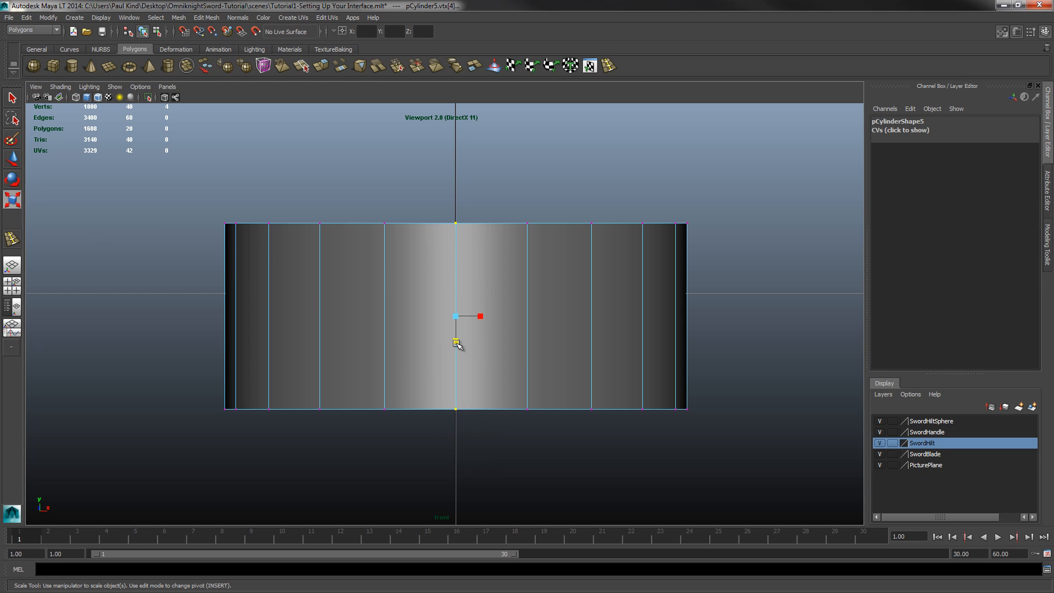
left_click_drag(456, 342, 456, 374)
Move the band straight up onto the sword handle, to about -3.409 in Translate Y.
left_click_drag(445, 296, 453, 206)
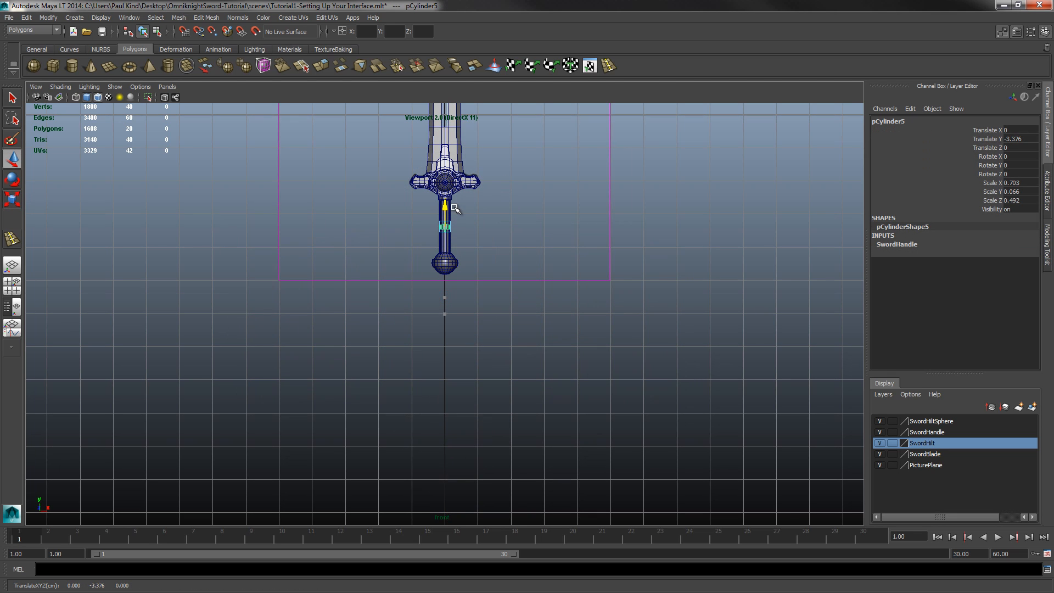
scroll(449, 242, "up", 9)
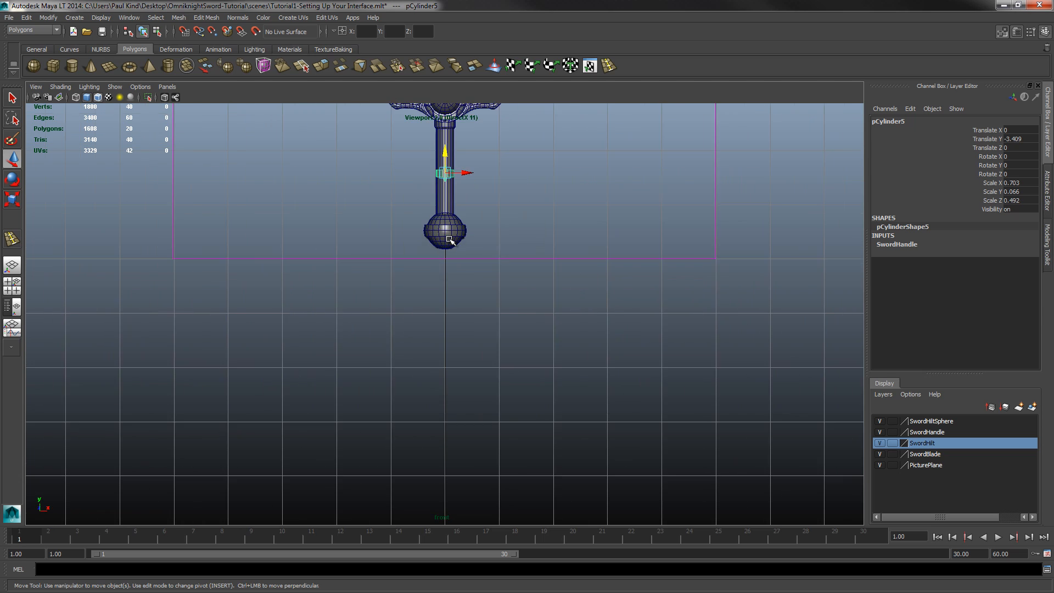
middle_click_drag(457, 192, 451, 483, "alt")
middle_click_drag(445, 283, 423, 438, "alt")
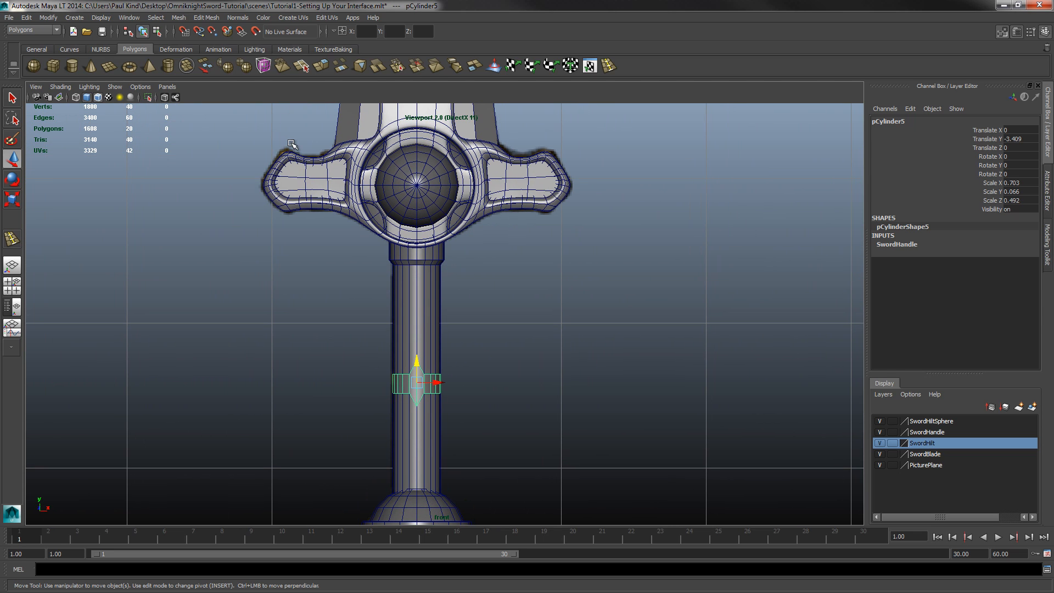
In wireframe display, raise the band to about -3.339 in Translate Y to line up with the red gem in the reference picture.
left_click(74, 97)
scroll(419, 372, "up", 5)
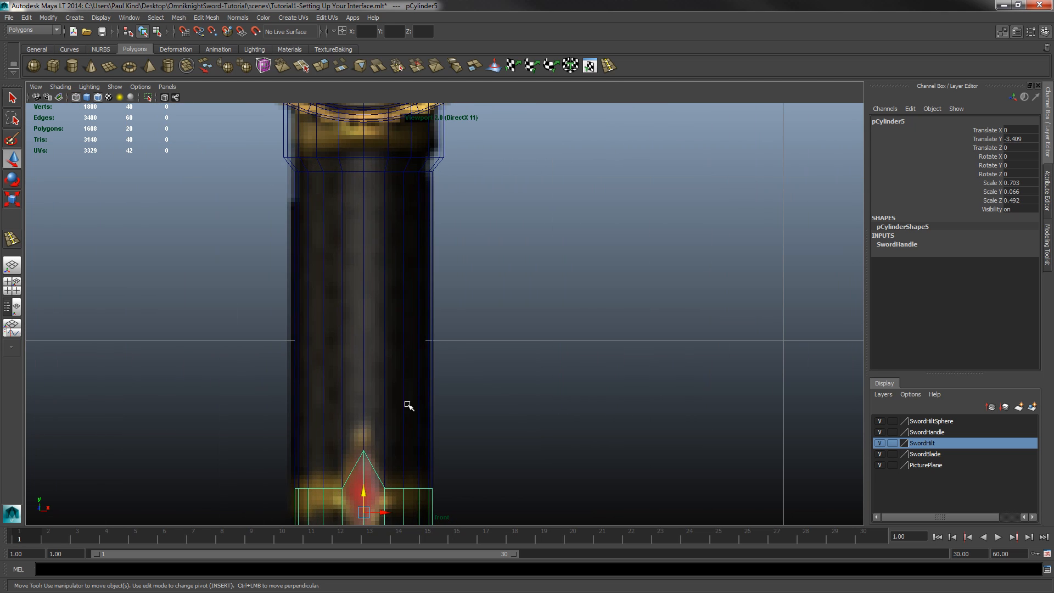
middle_click_drag(393, 423, 449, 263, "alt")
scroll(391, 351, "up", 7)
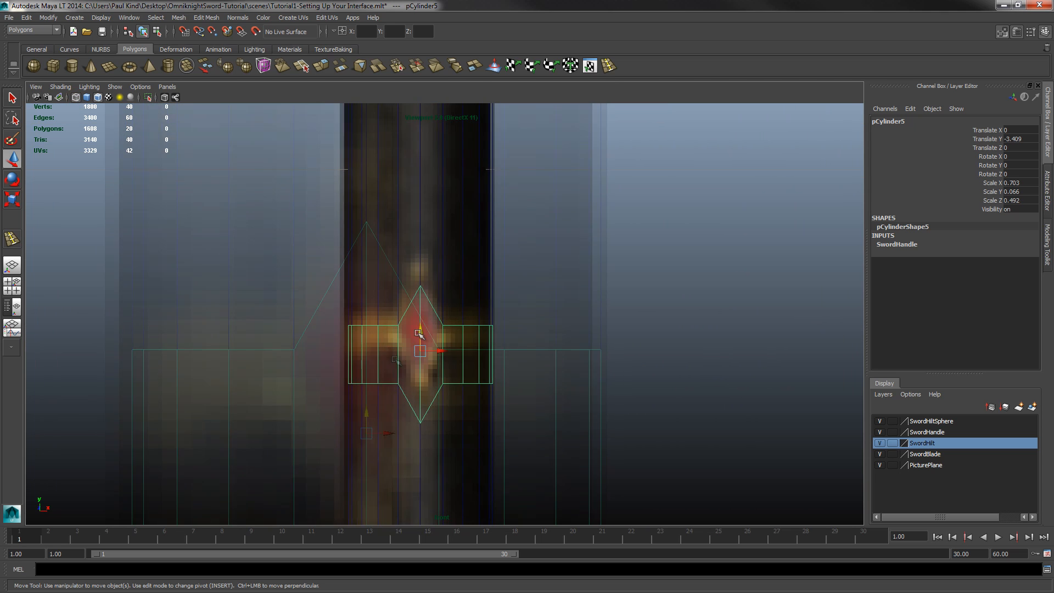
left_click_drag(418, 333, 417, 300)
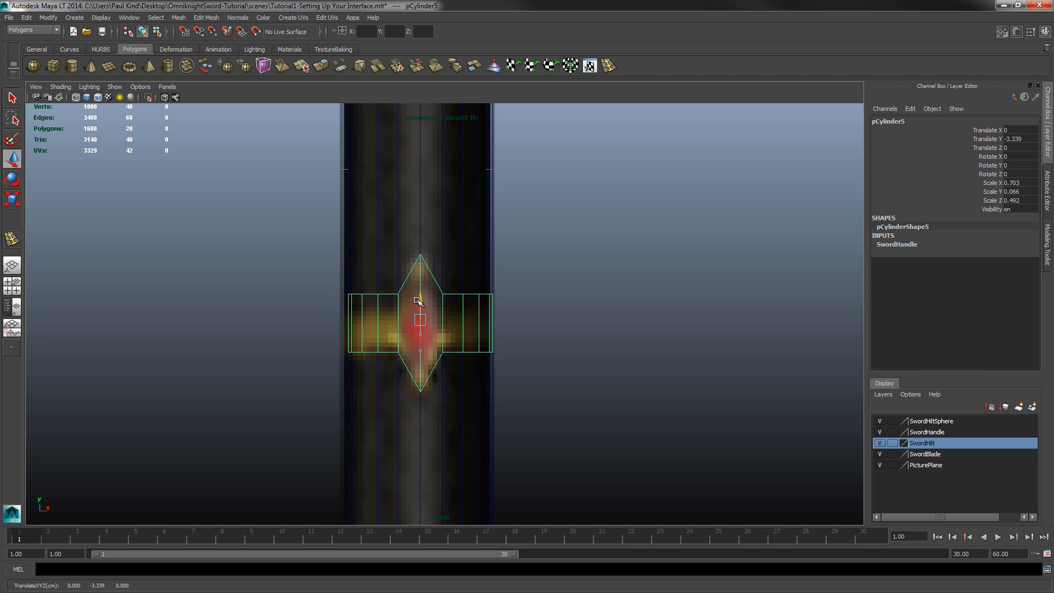
Enlarge the band uniformly to about 0.876 in Scale X, and move its upper and lower vertex rows inward to match the reference band.
left_click(14, 201)
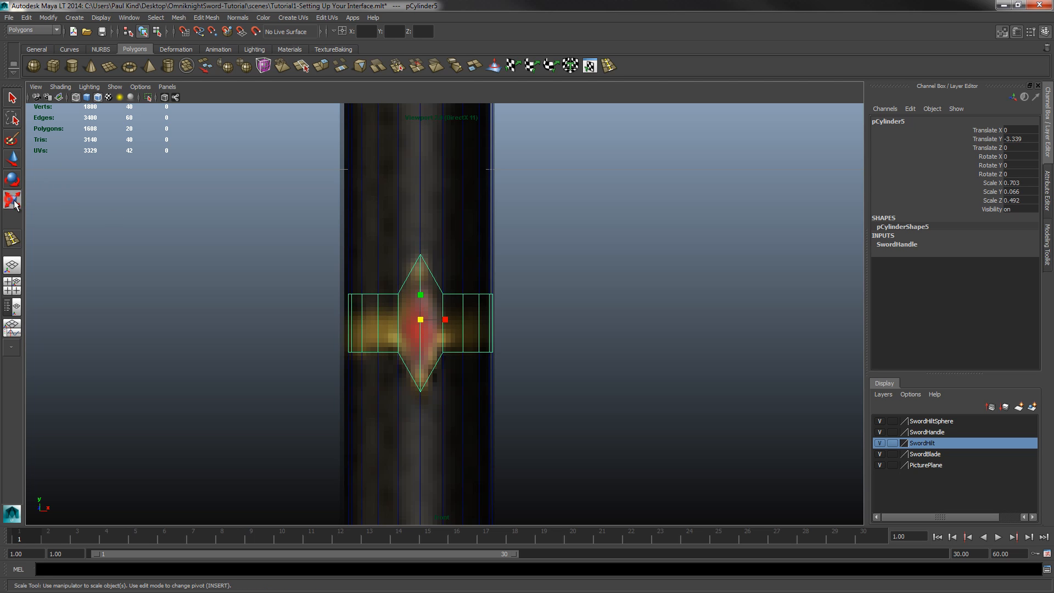
left_click_drag(421, 320, 457, 305)
right_click_drag(450, 304, 409, 301)
left_click_drag(288, 213, 517, 298)
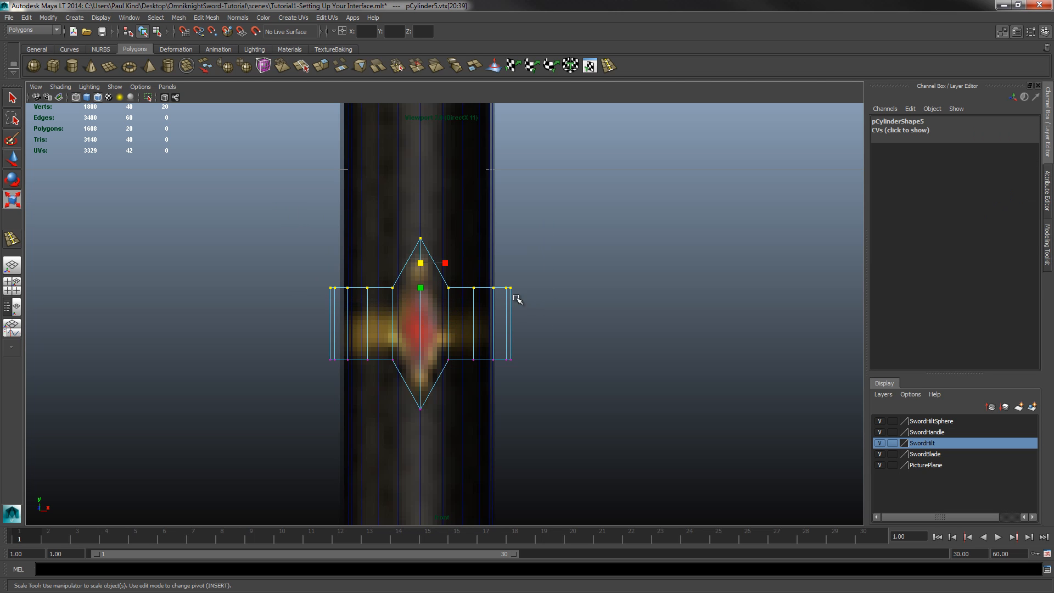
key("w")
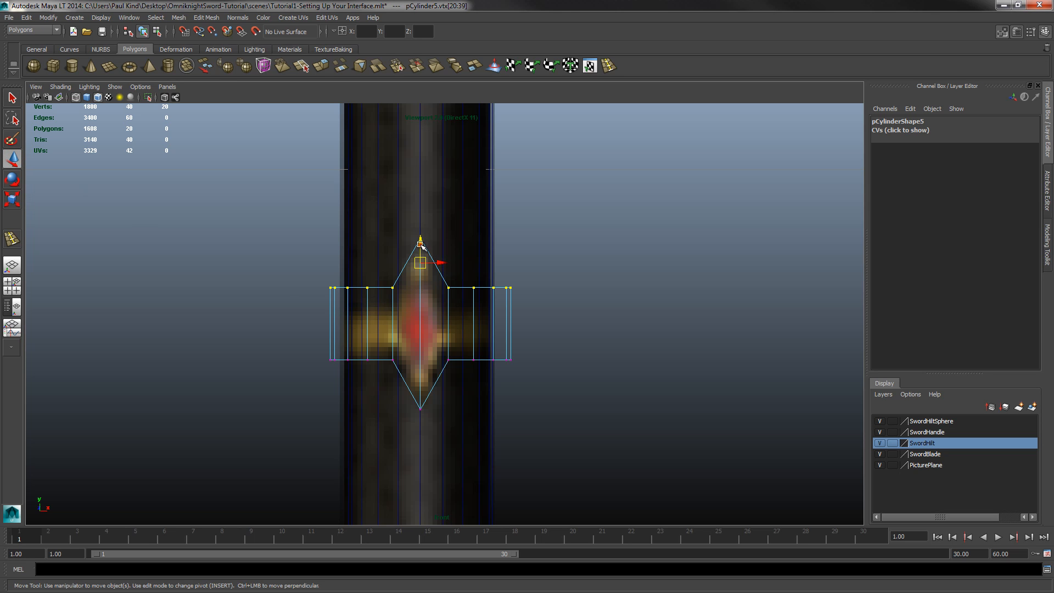
left_click_drag(421, 245, 423, 263)
left_click_drag(282, 343, 609, 418)
left_click_drag(421, 368, 429, 356)
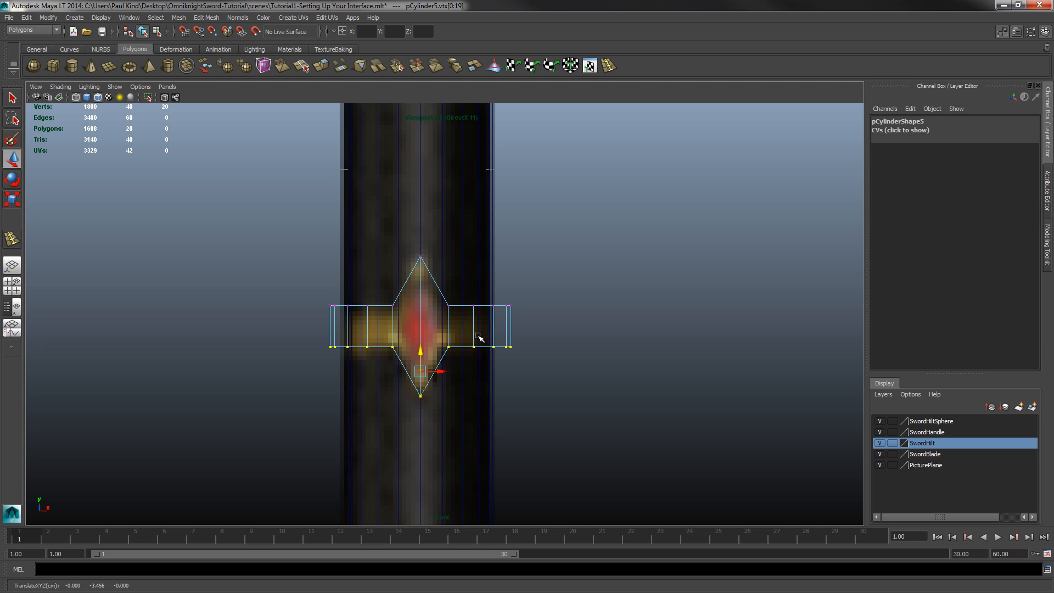
In the perspective view, scale the whole band down uniformly to about 0.757 in Scale X so it sits closer to the handle.
key("space")
key("space")
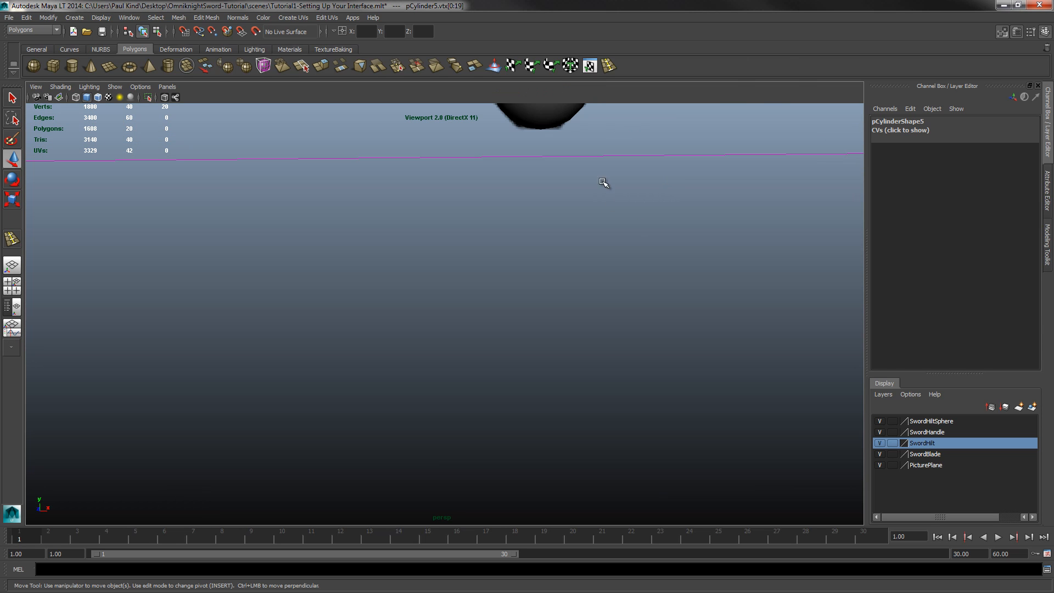
left_click_drag(616, 199, 579, 219, "alt")
scroll(582, 226, "down", 5)
scroll(535, 218, "up", 6)
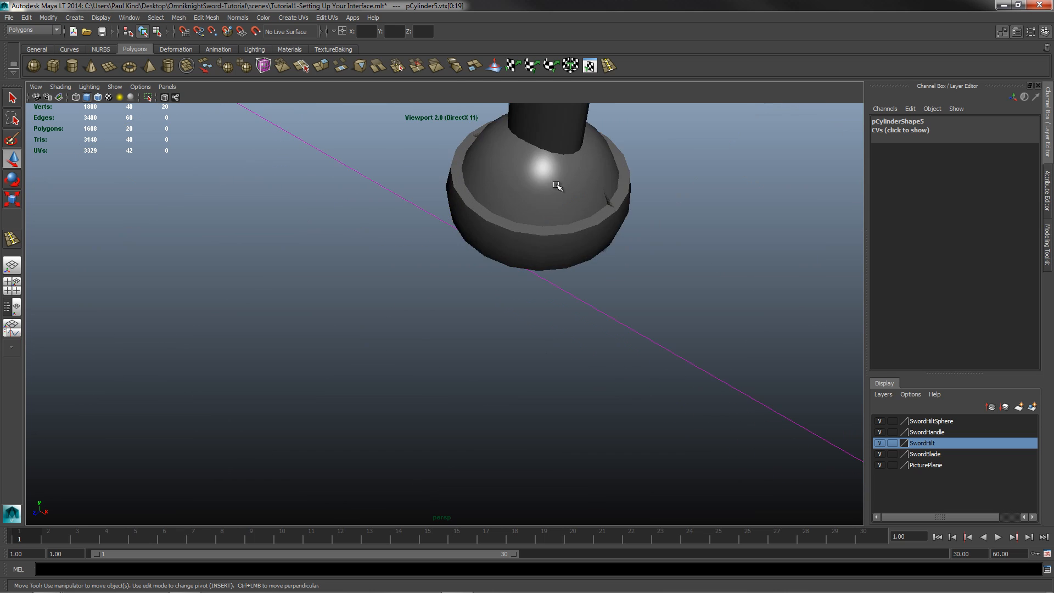
left_click_drag(557, 186, 480, 365, "alt")
scroll(480, 365, "up", 3)
scroll(483, 367, "down", 1)
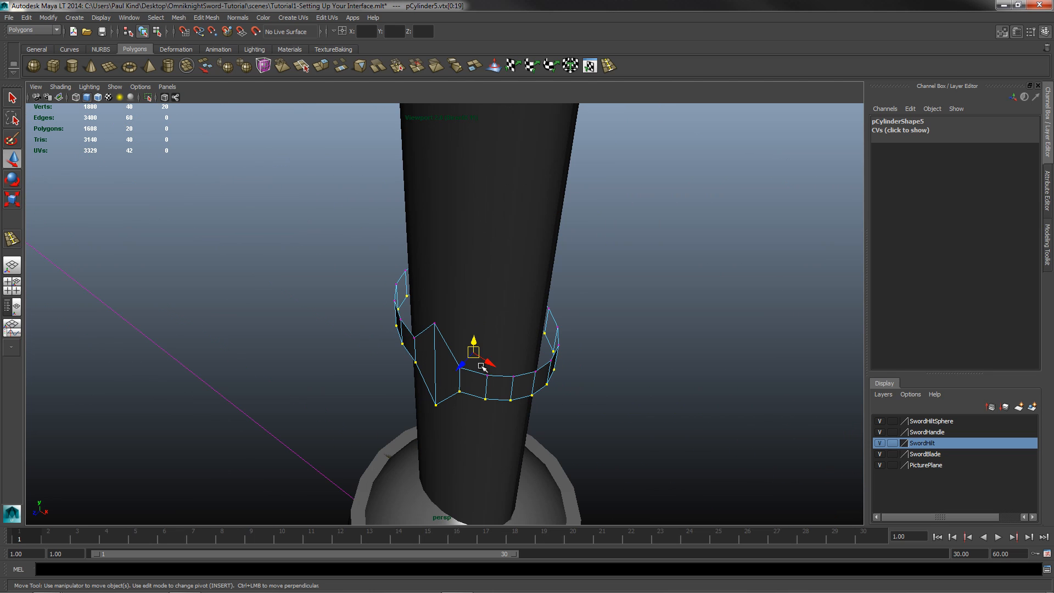
left_click(22, 202)
right_click_drag(451, 353, 479, 373)
left_click(449, 371)
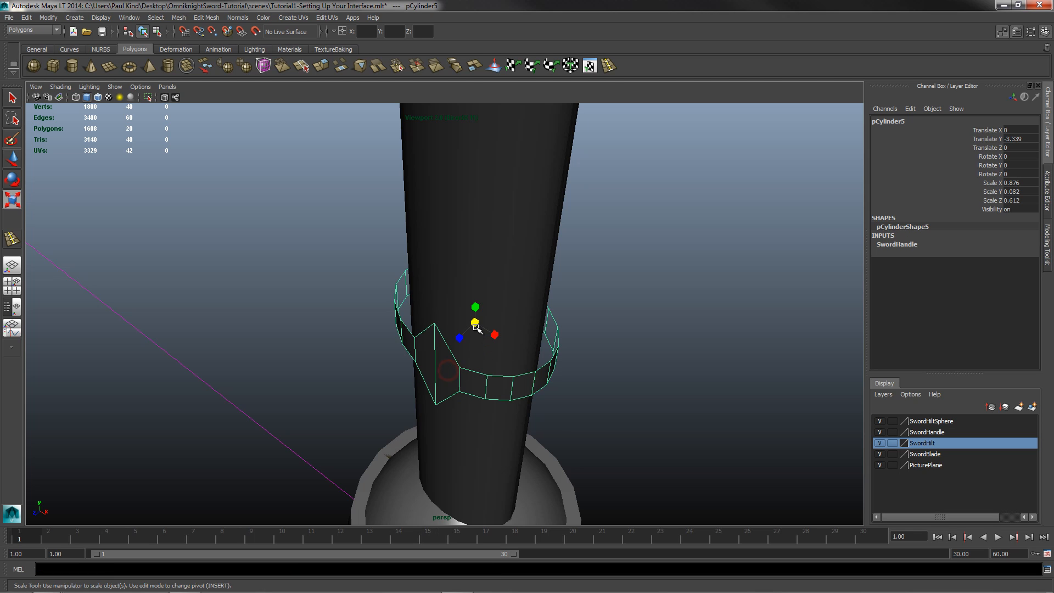
left_click_drag(476, 327, 458, 351)
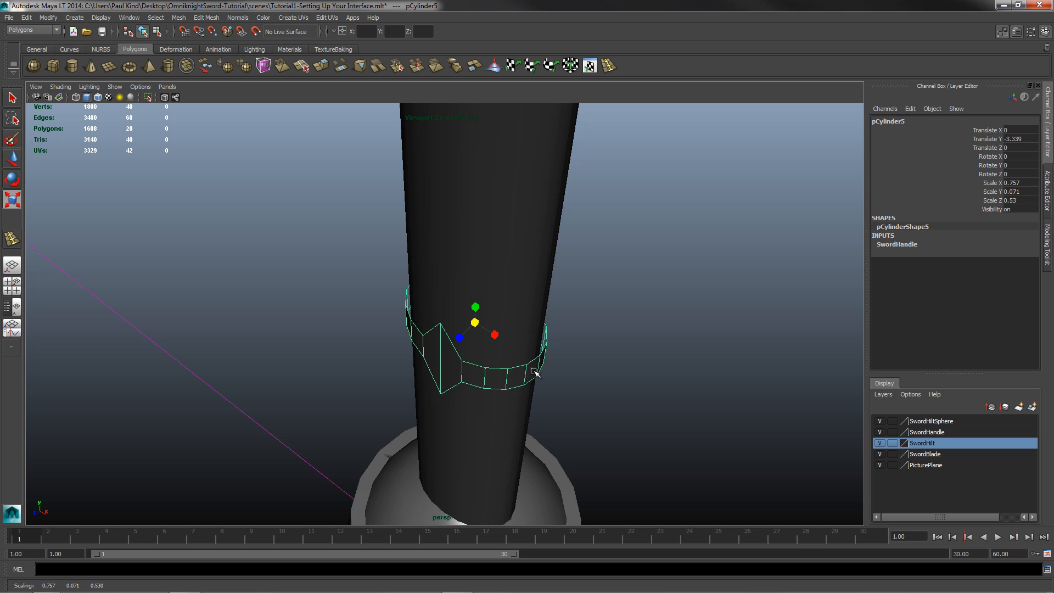
Select the band's upper and lower edge loops, extrude them and scale the new edges inward toward the handle to about 0.897.
mouse_move(487, 371)
right_mouse_down()
mouse_move(485, 354)
mouse_move(497, 364)
right_mouse_up()
double_click(493, 367)
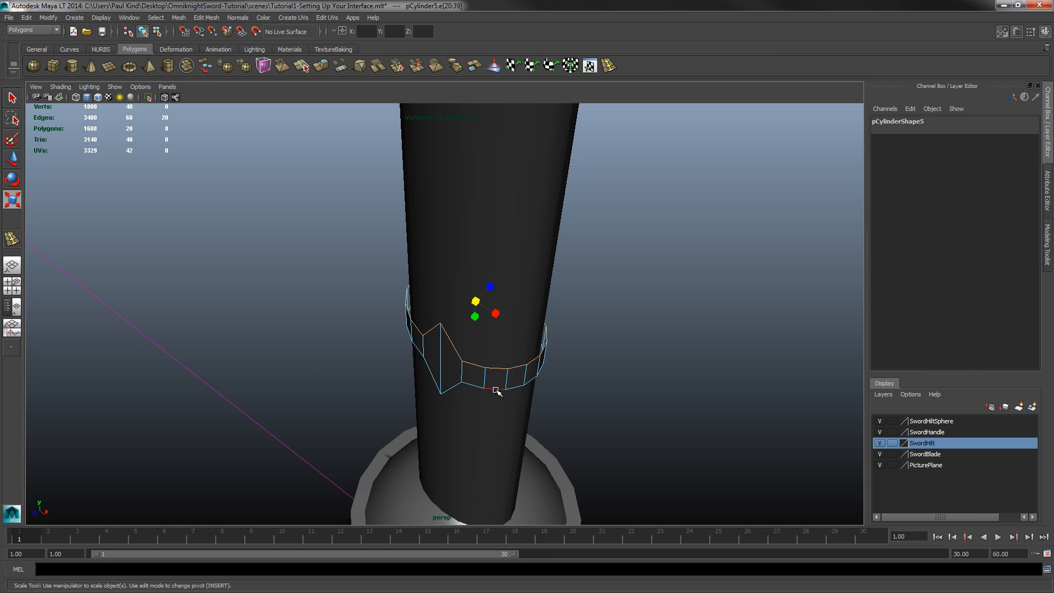
double_click(496, 389, "shift")
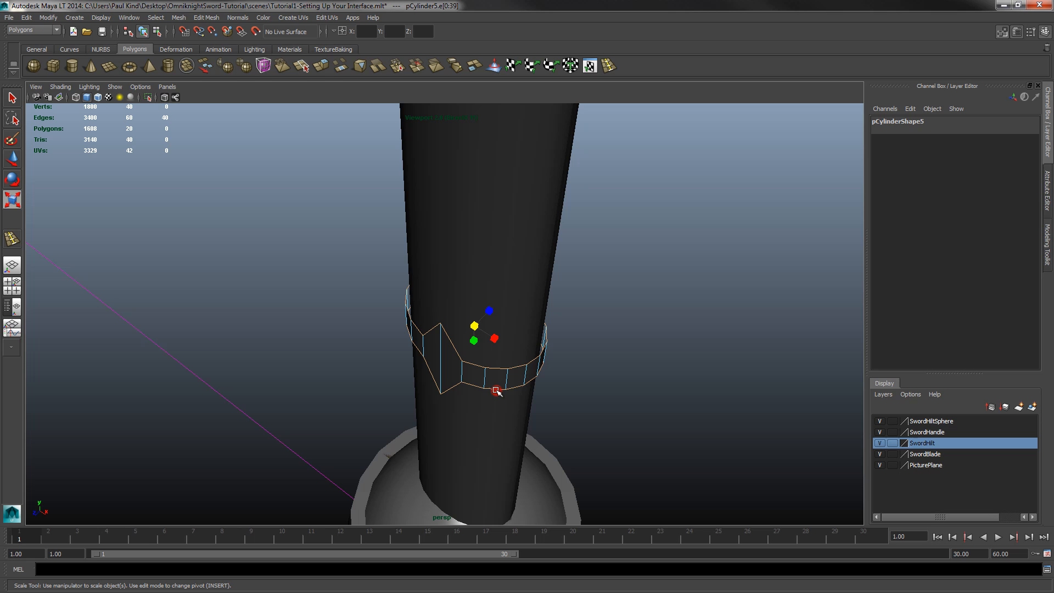
left_click(323, 66)
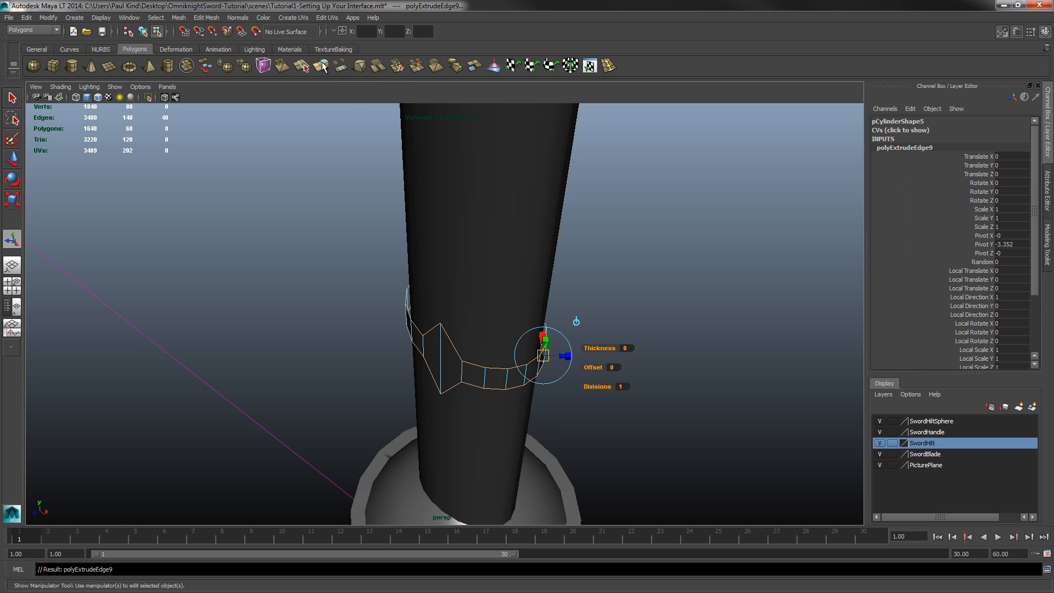
left_click(12, 198)
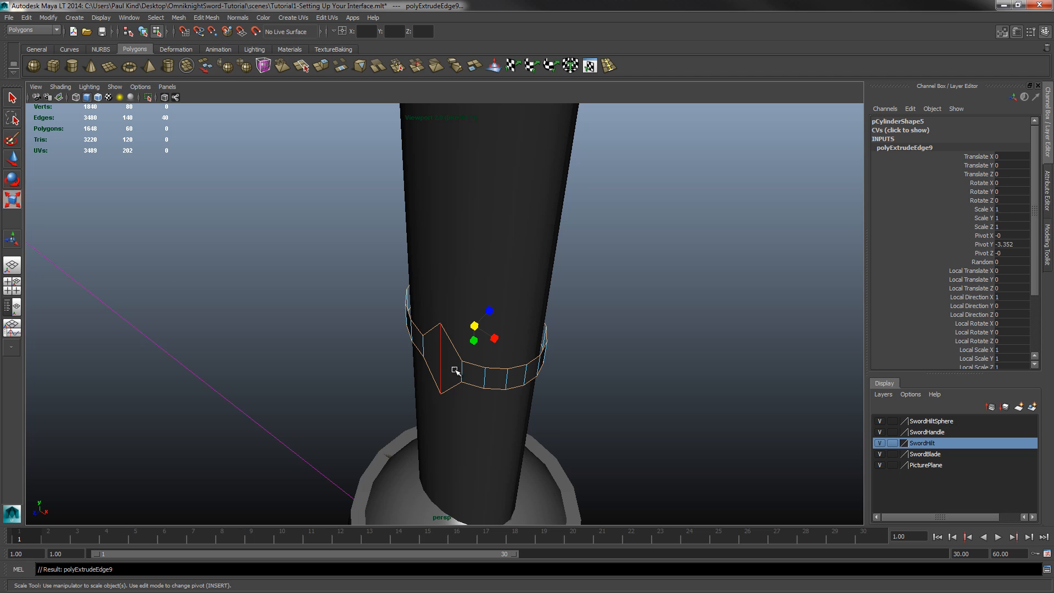
mouse_move(475, 342)
left_mouse_down()
mouse_move(473, 331)
mouse_move(462, 350)
left_mouse_up()
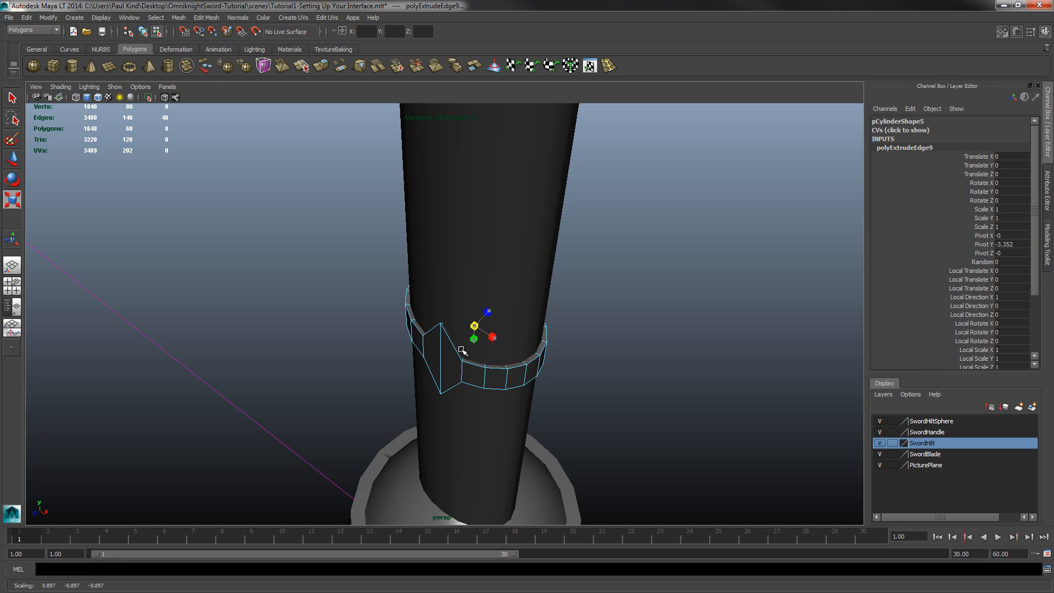
Scale the extruded edges apart vertically so the band's rims slope toward the handle.
left_click_drag(517, 369, 495, 365, "alt")
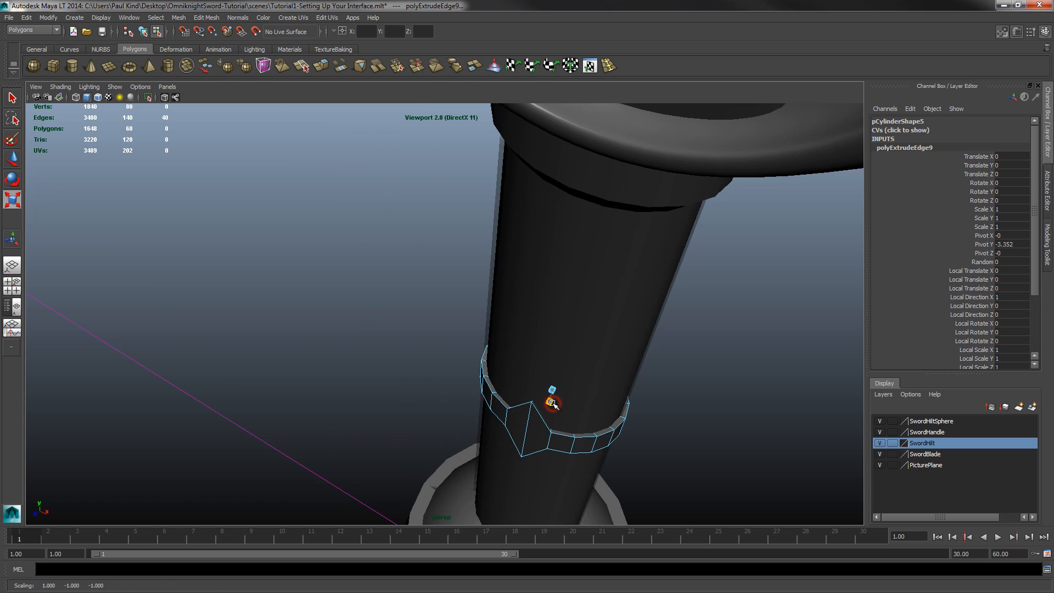
left_click_drag(553, 406, 551, 409)
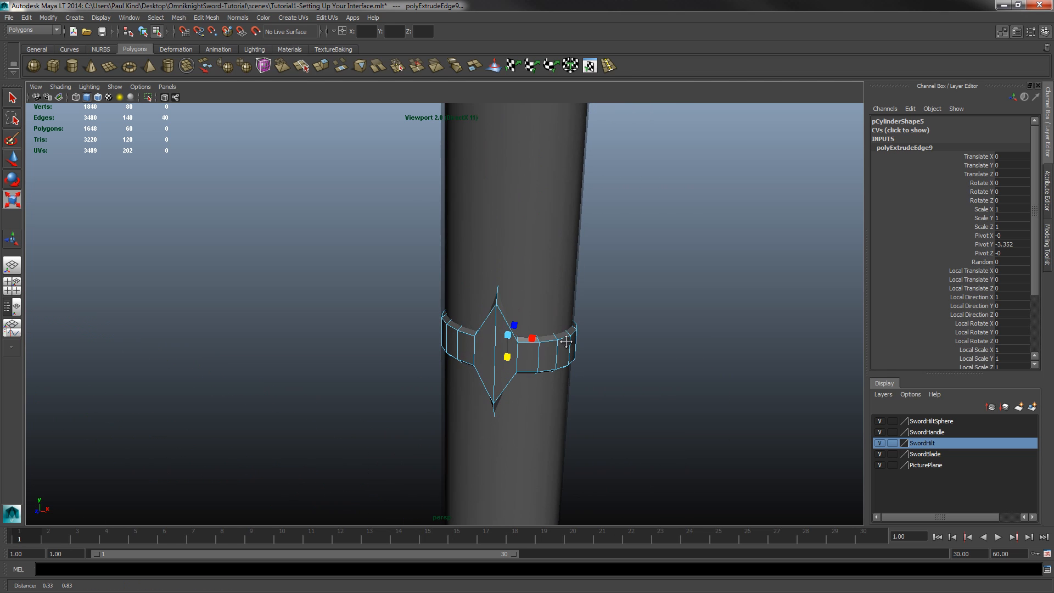
scroll(541, 368, "up", 5)
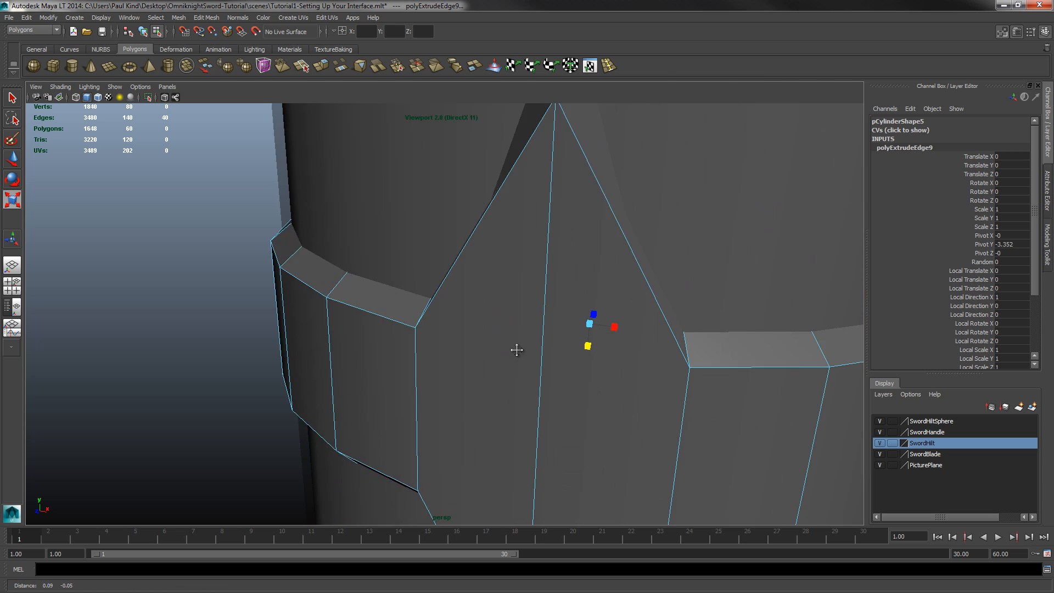
left_click_drag(555, 324, 551, 327)
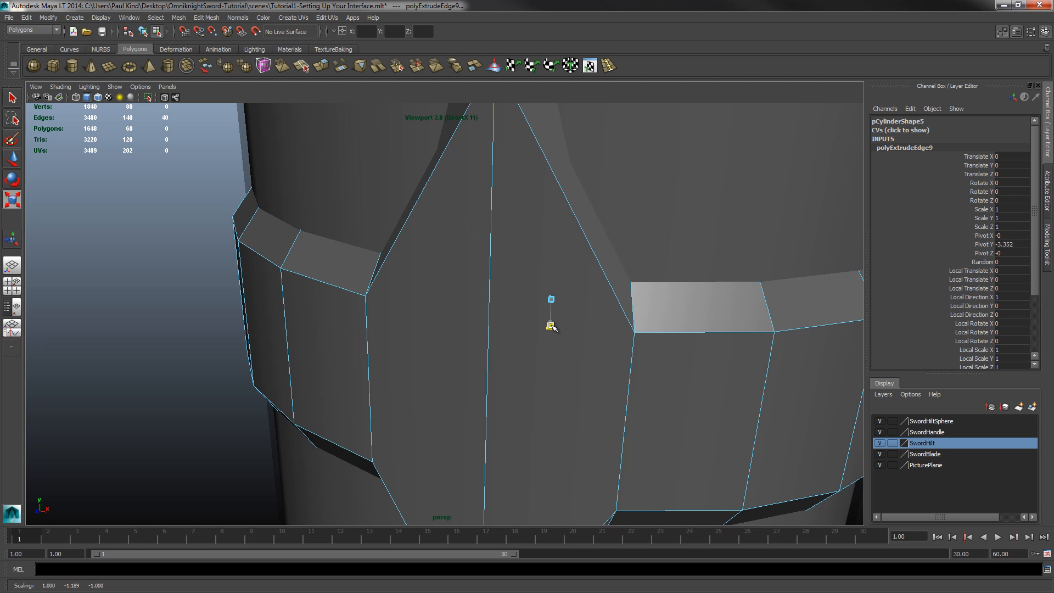
In the front view, move the outer vertices of the band's upper point down to about -3.182 in Y, near the inner tip.
scroll(553, 326, "down", 5)
left_click_drag(500, 347, 515, 344, "alt")
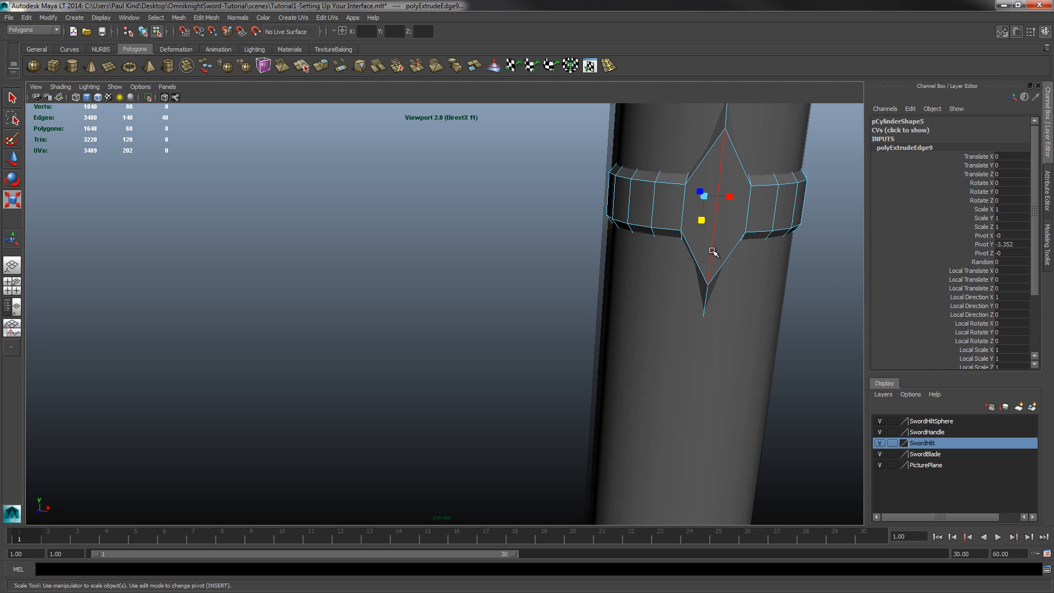
key("space")
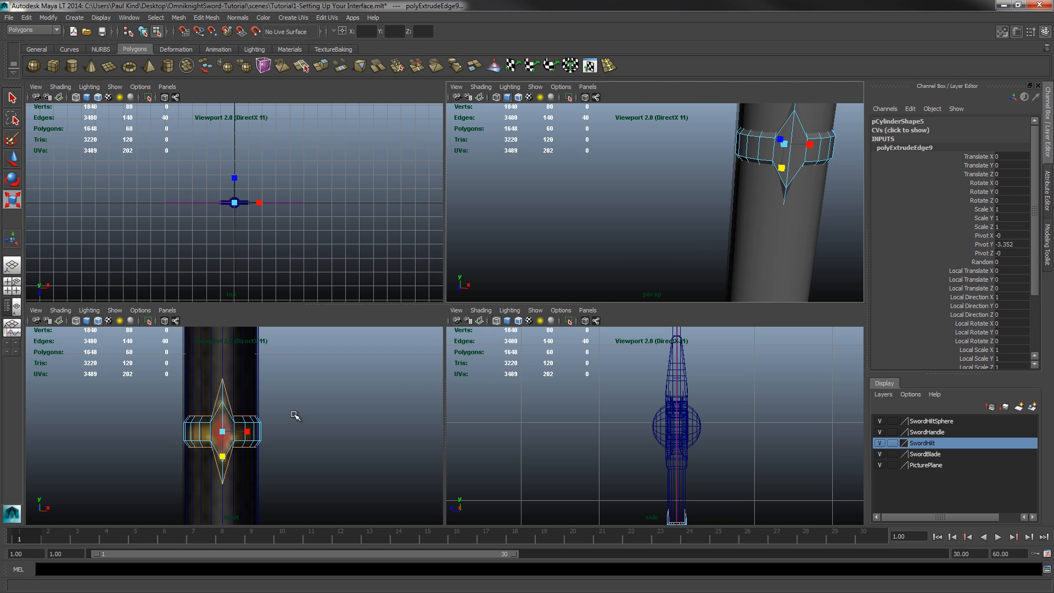
key("space")
scroll(437, 383, "up", 2)
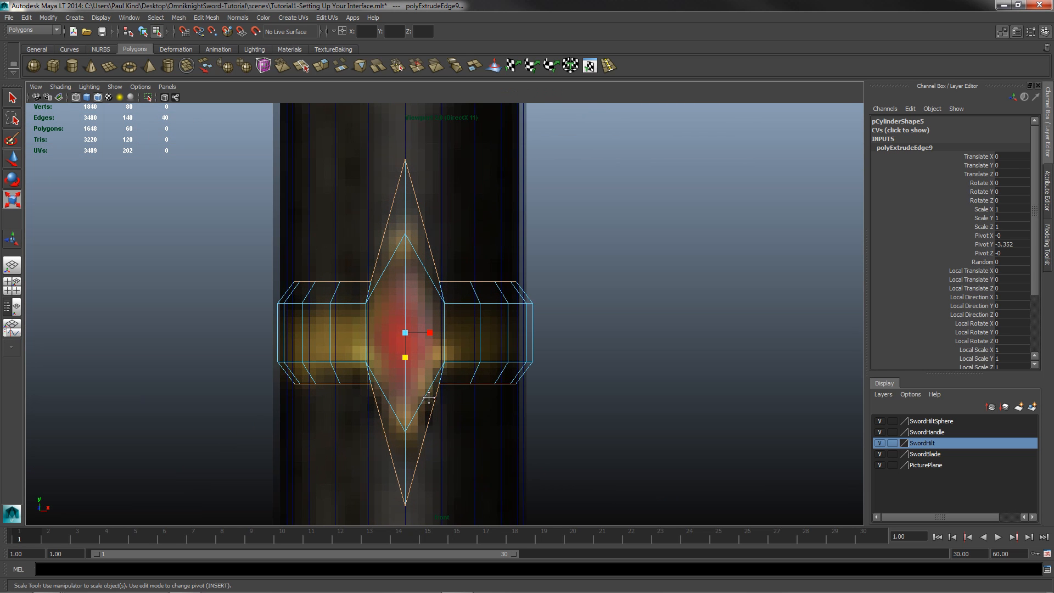
middle_click_drag(429, 398, 466, 376, "alt")
right_click(486, 306)
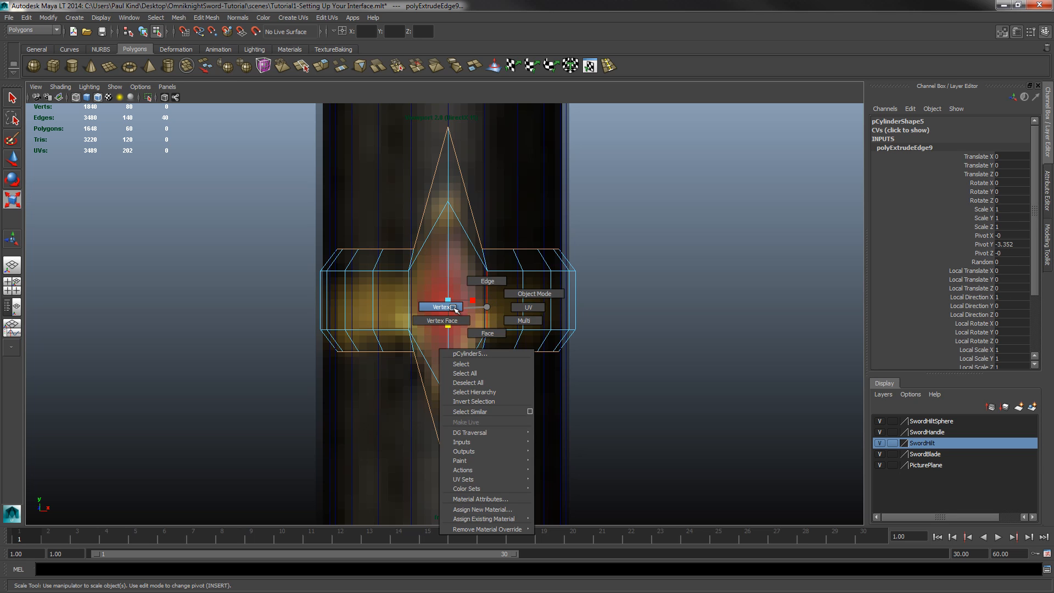
left_click(441, 306)
left_click_drag(432, 116, 473, 144)
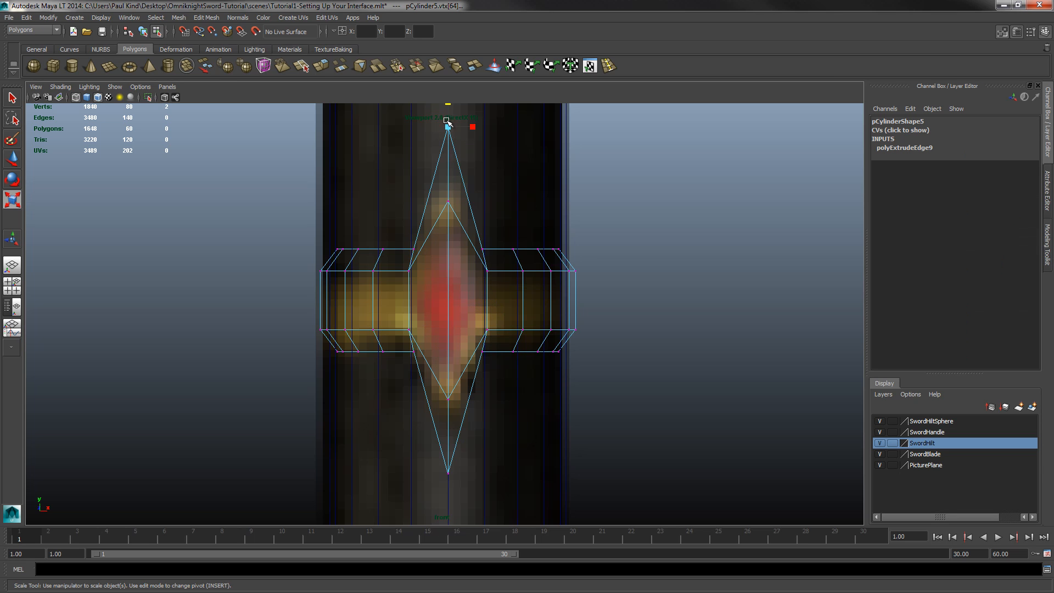
left_click(12, 159)
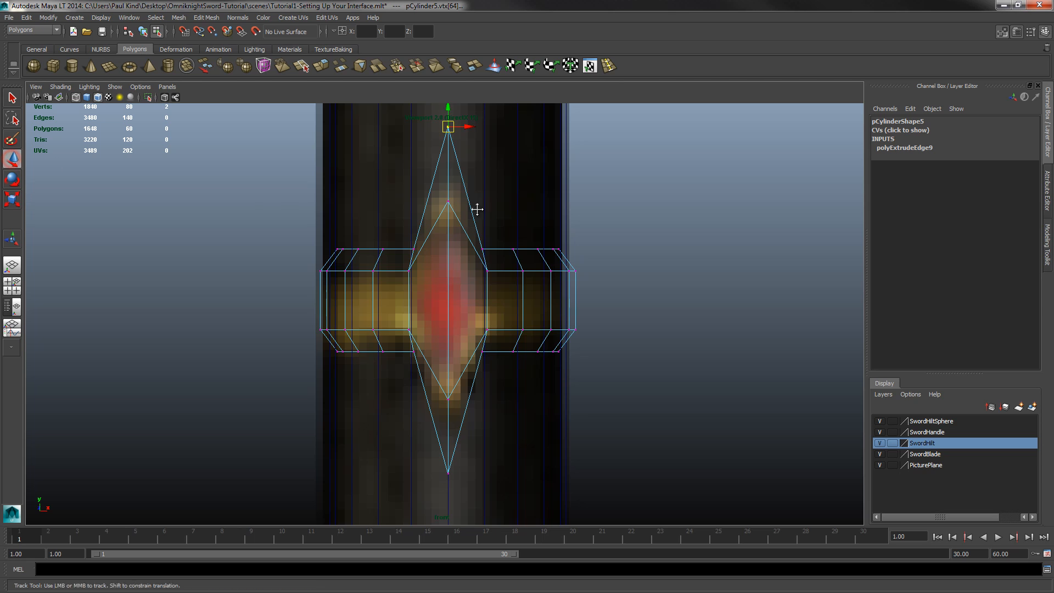
middle_click_drag(478, 207, 477, 255, "alt")
left_click_drag(447, 155, 449, 205)
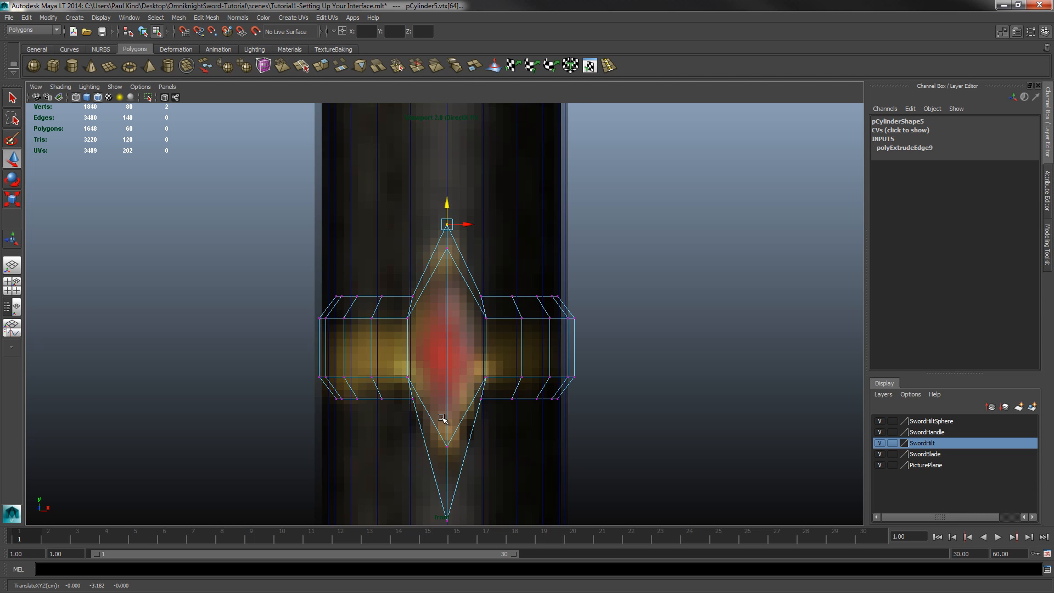
Move the outer vertices of the band's lower point up to about -3.523 in Y, near the inner tip.
middle_click_drag(437, 524, 442, 416, "alt")
left_click_drag(419, 376, 494, 430)
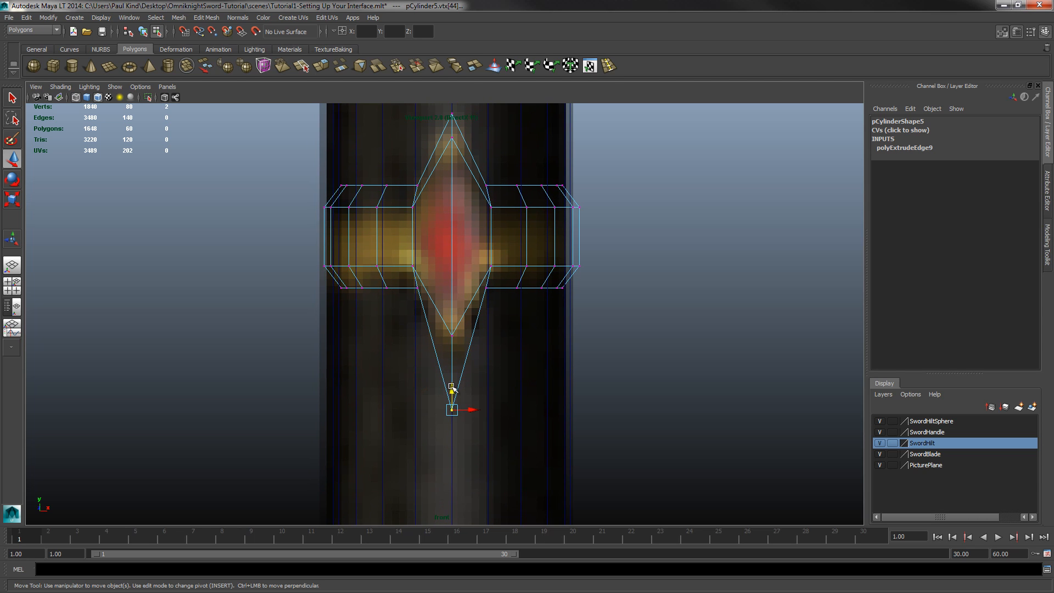
left_click_drag(452, 387, 467, 338)
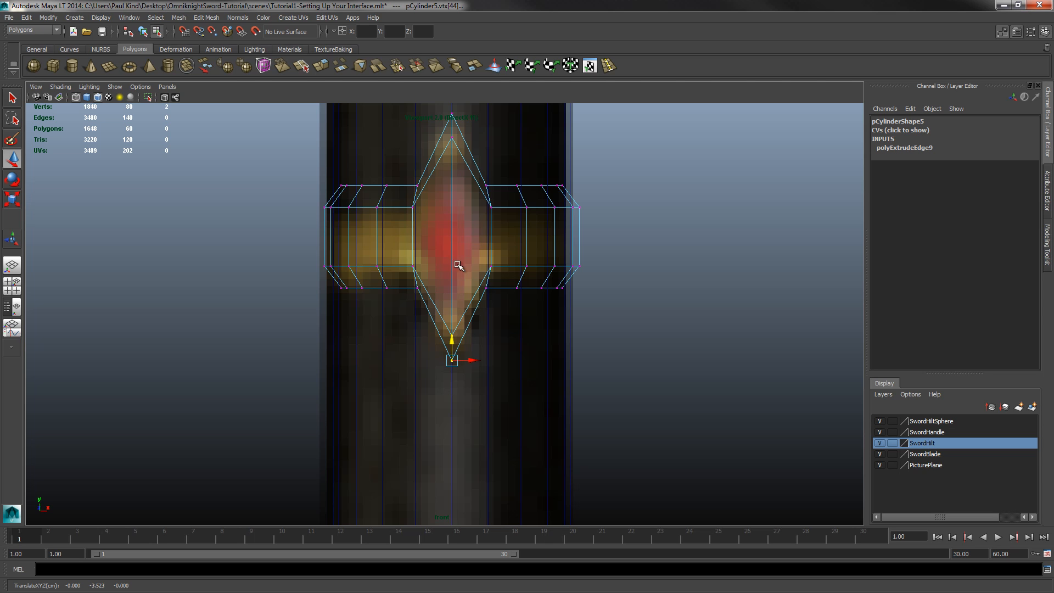
Insert two horizontal edge loops around the band, one just inside its upper rim and one just inside its lower rim.
key("space")
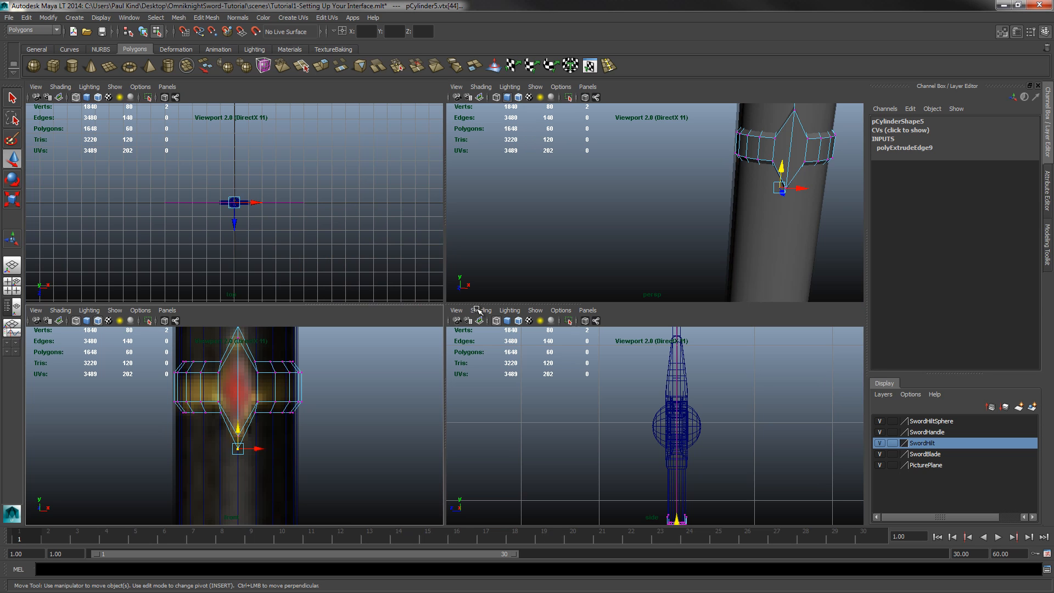
key("space")
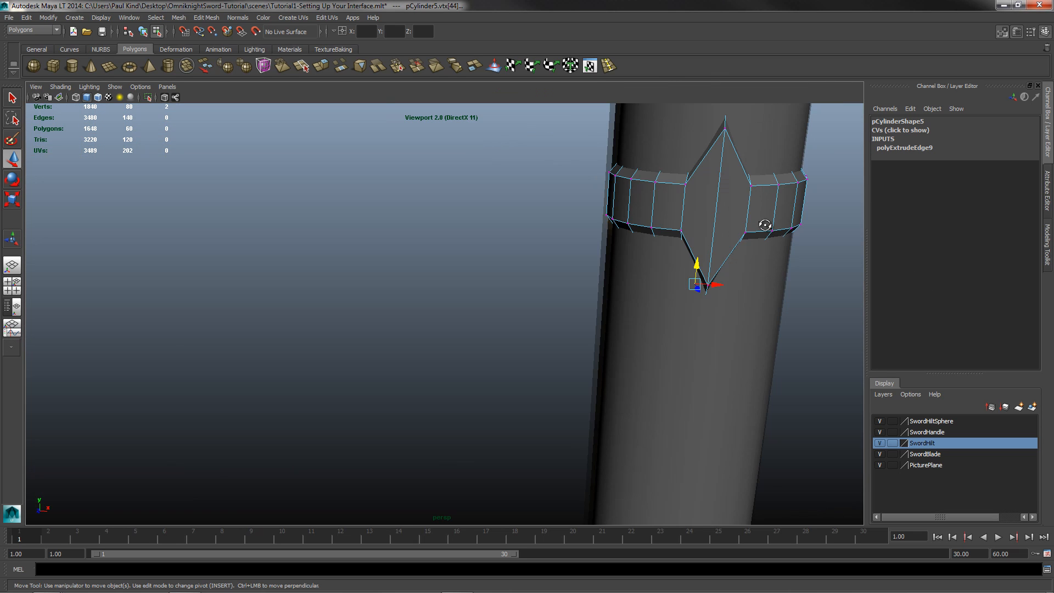
left_click_drag(764, 229, 594, 307, "alt")
scroll(296, 346, "down", 5)
left_click_drag(308, 346, 438, 332, "alt")
scroll(455, 305, "up", 5)
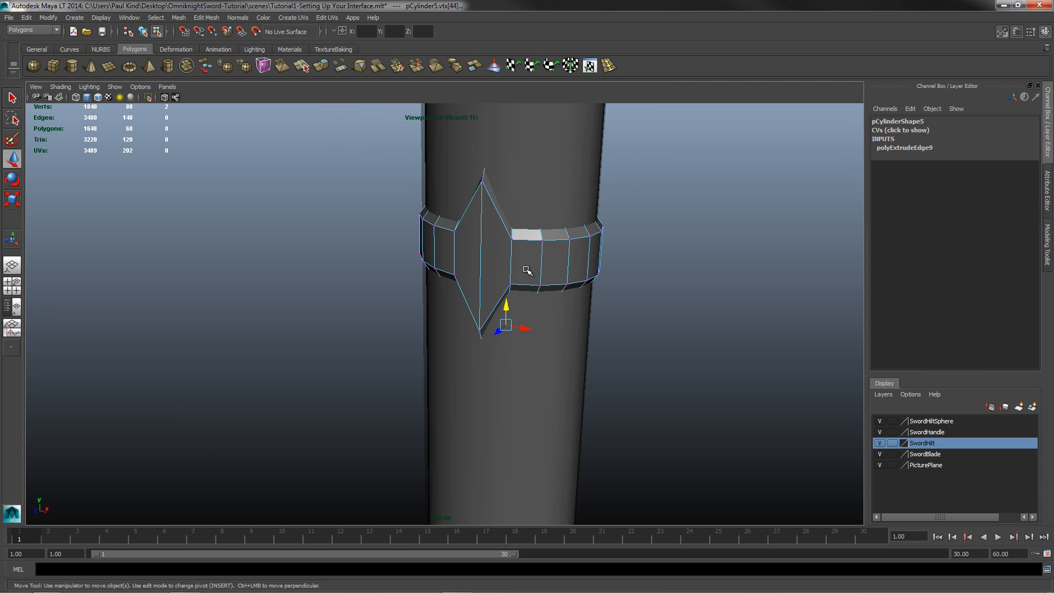
scroll(521, 269, "up", 5)
scroll(517, 267, "down", 4)
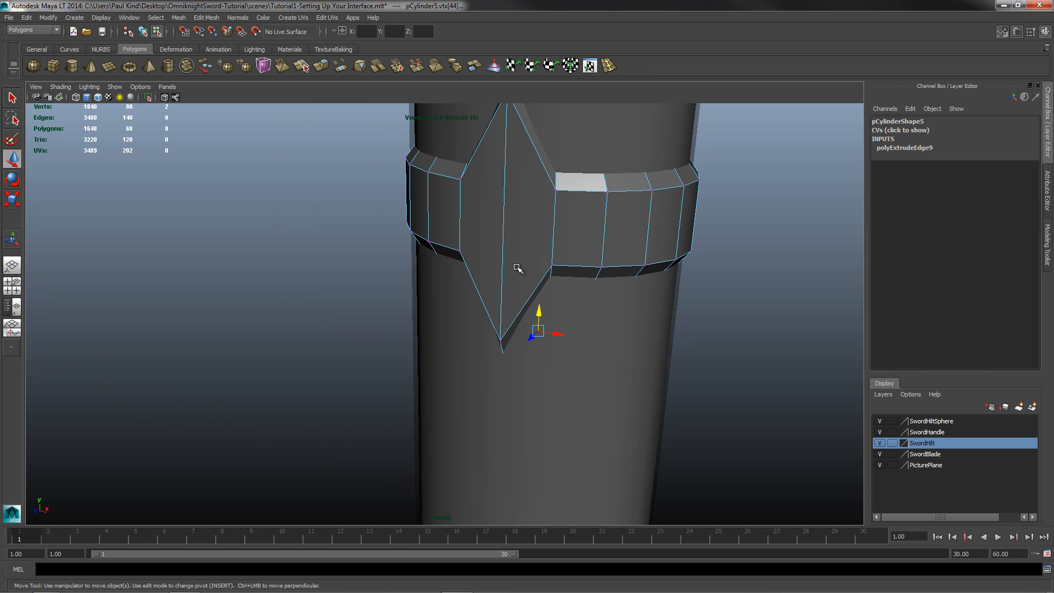
right_click(551, 233)
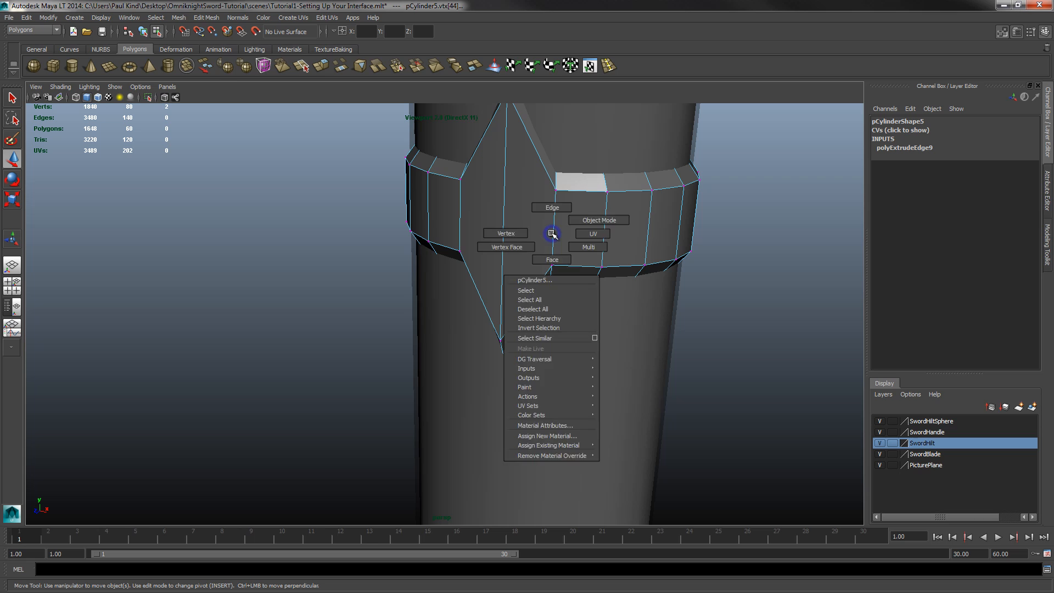
left_click(609, 67)
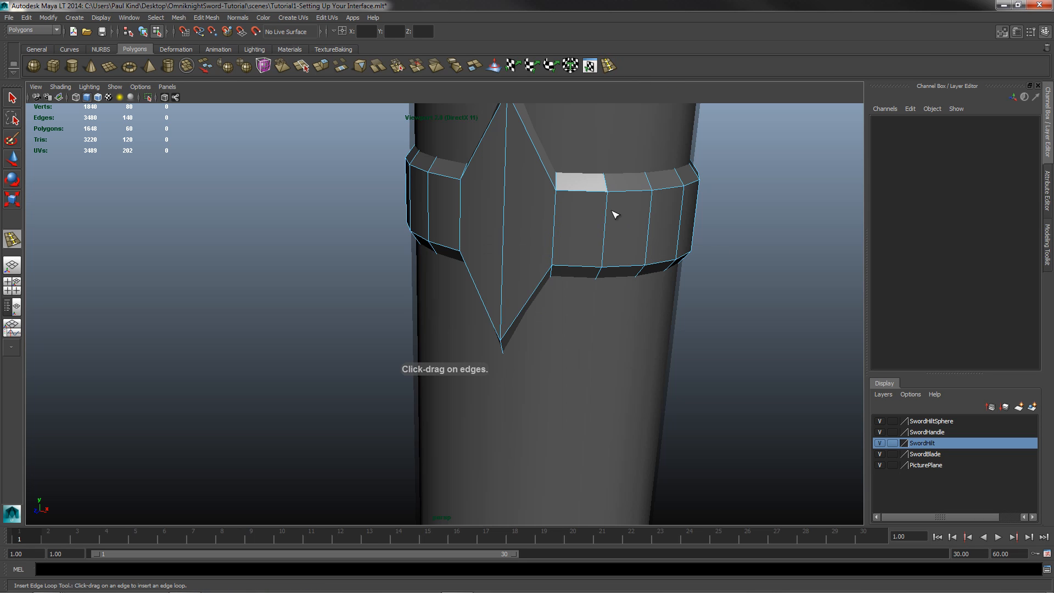
left_click_drag(607, 208, 607, 207)
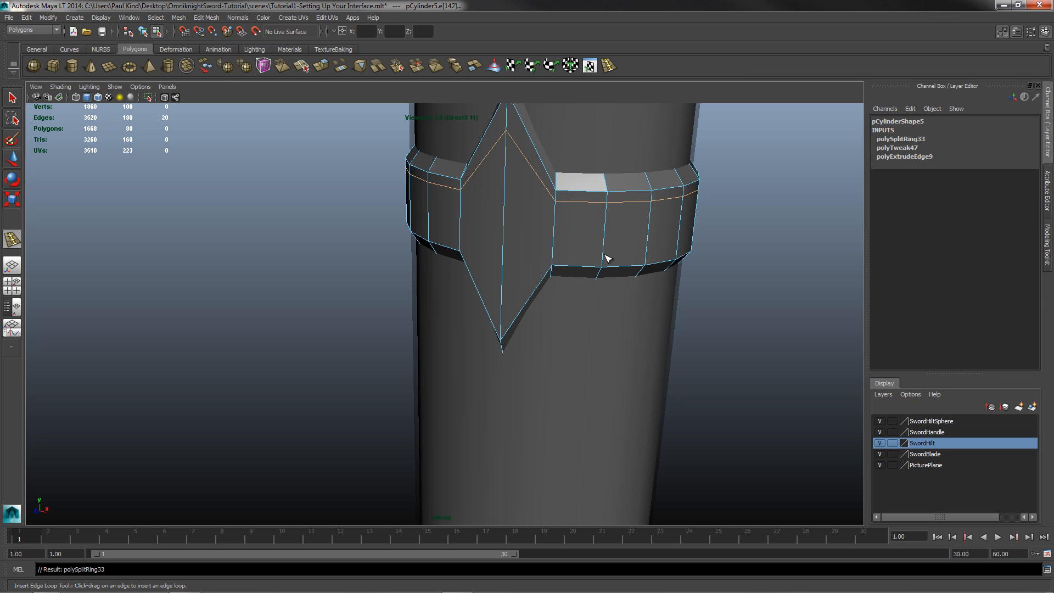
left_click_drag(603, 257, 605, 257)
Select the four central diamond faces of the band, two on the front and two on the back.
mouse_move(538, 229)
right_mouse_down()
mouse_move(549, 237)
mouse_move(542, 248)
mouse_move(539, 240)
right_mouse_up()
left_click(521, 218)
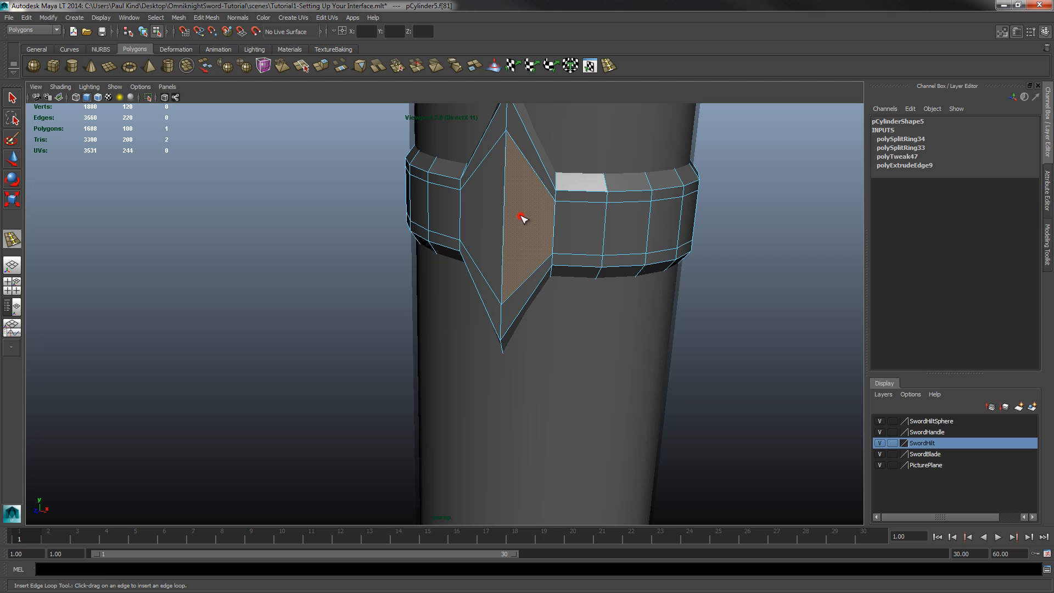
left_click(478, 221, "shift")
left_click_drag(663, 231, 424, 280, "alt")
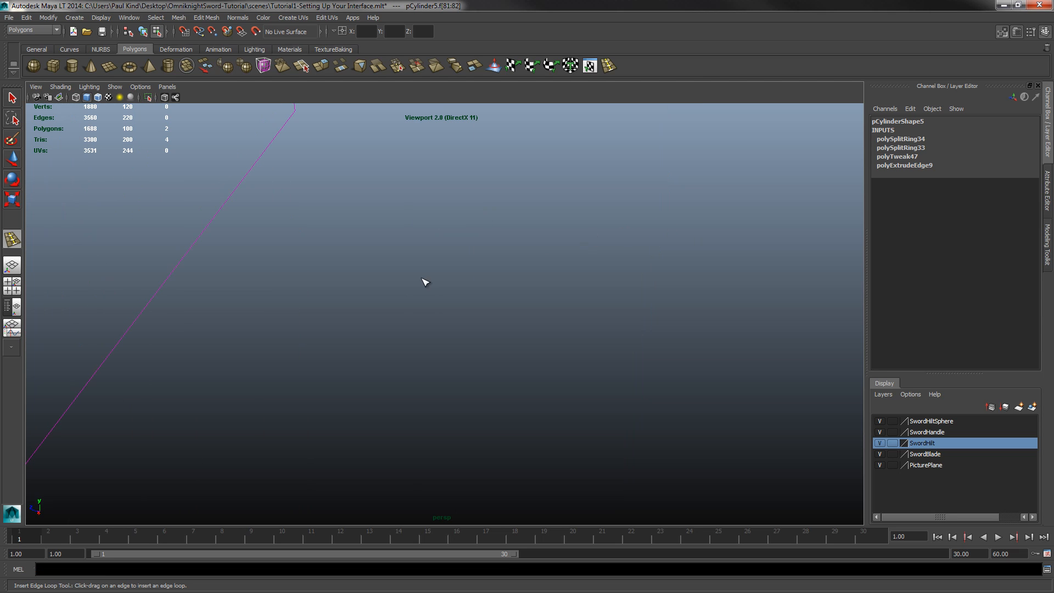
scroll(431, 279, "down", 5)
key("f")
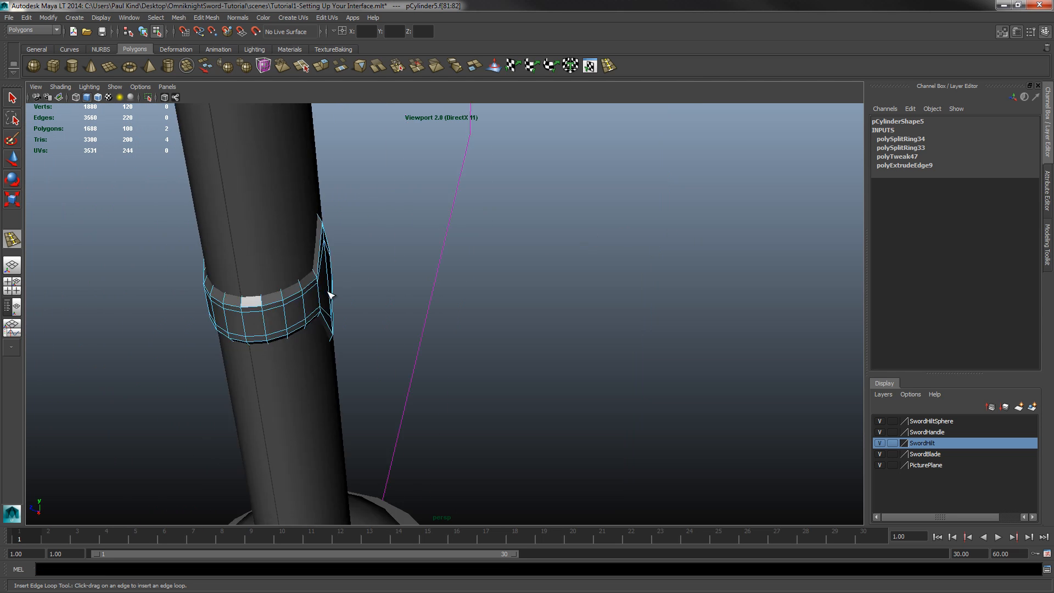
scroll(586, 345, "down", 3)
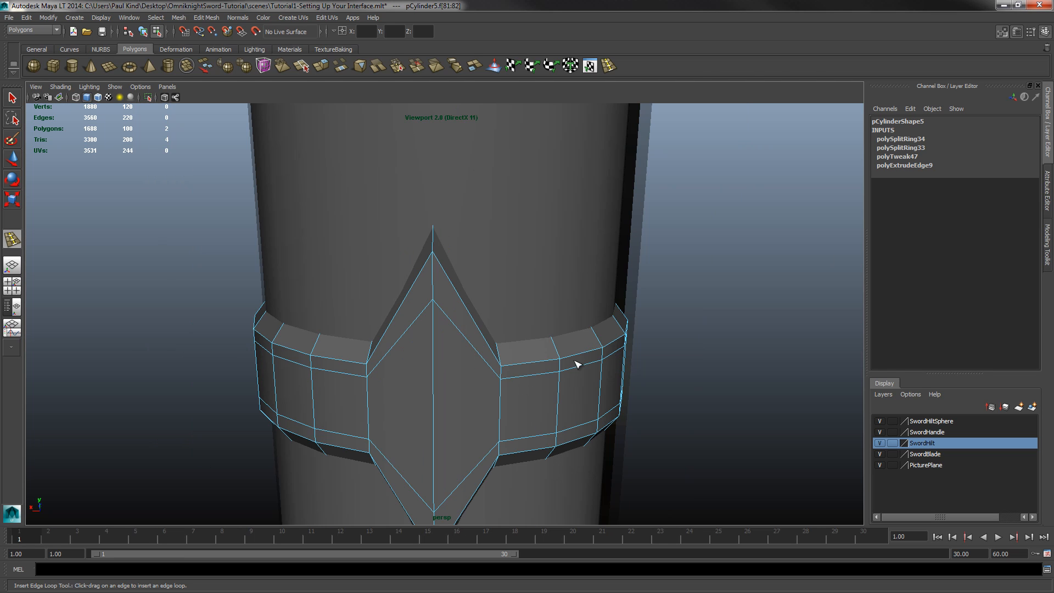
left_click(463, 404)
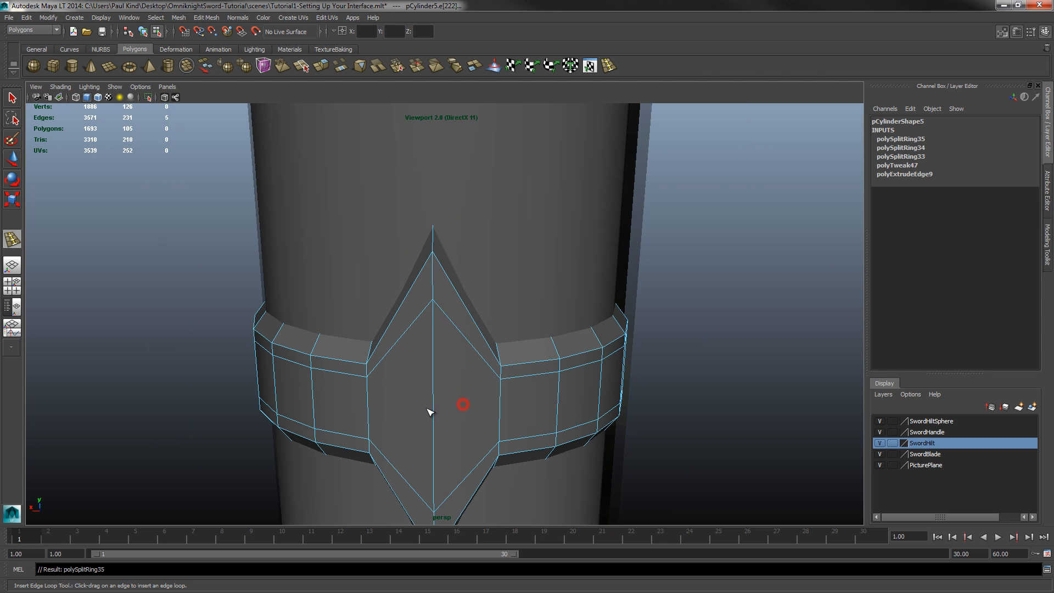
left_click(12, 98)
key("ctrl+z")
left_click_drag(470, 416, 507, 330, "alt")
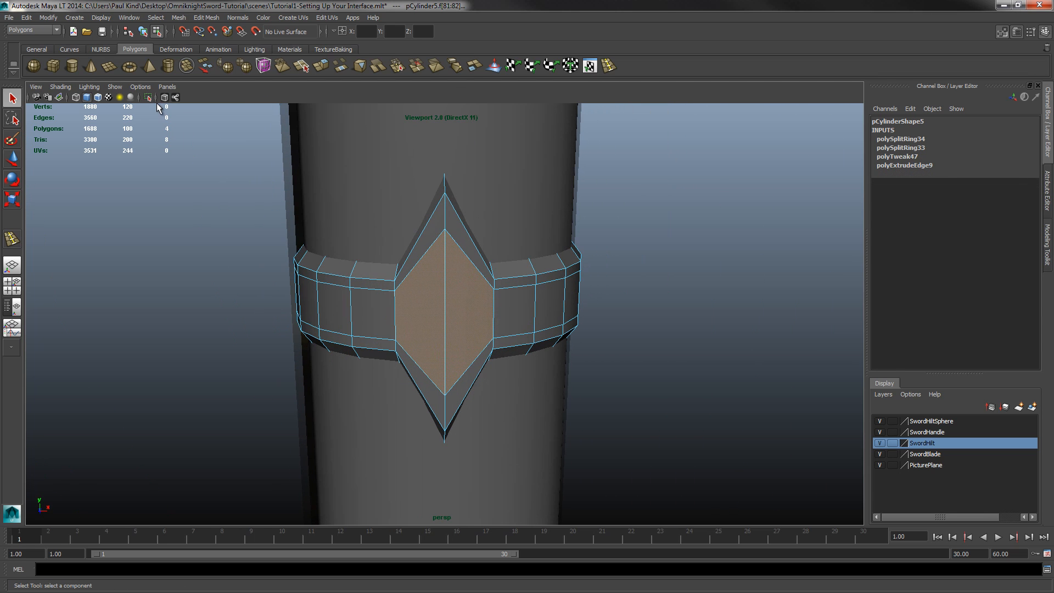
Extrude the four diamond faces and scale them inward to leave a narrow border inside each diamond.
left_click(320, 66)
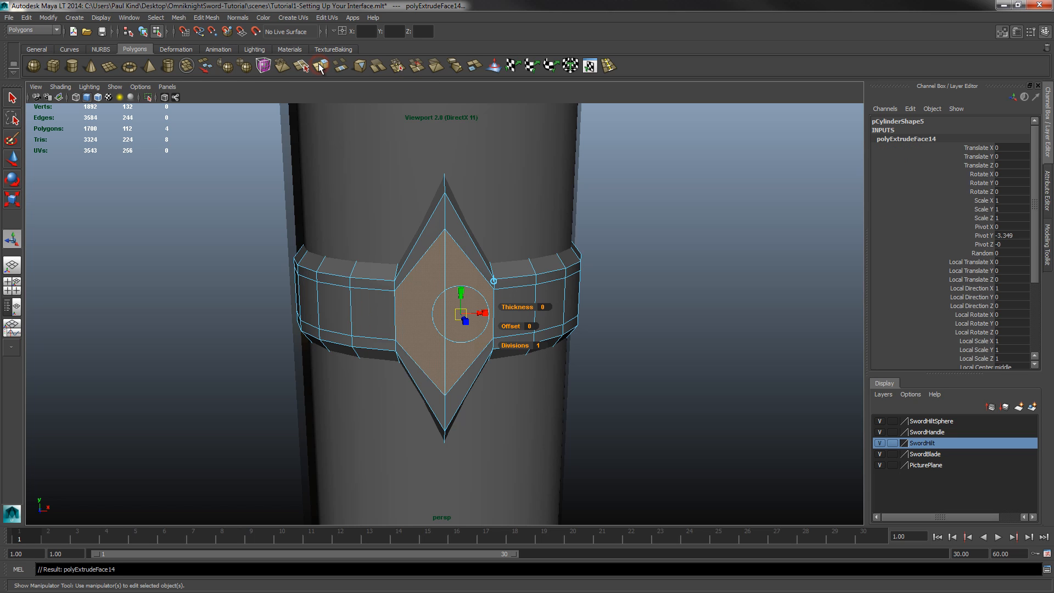
left_click(13, 197)
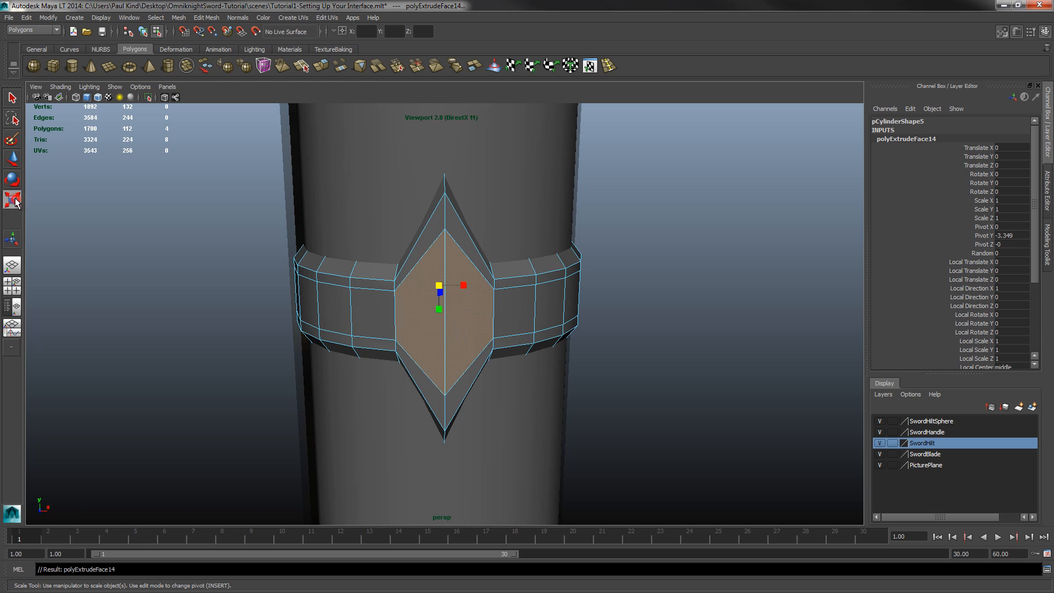
left_click_drag(471, 307, 446, 326, "alt")
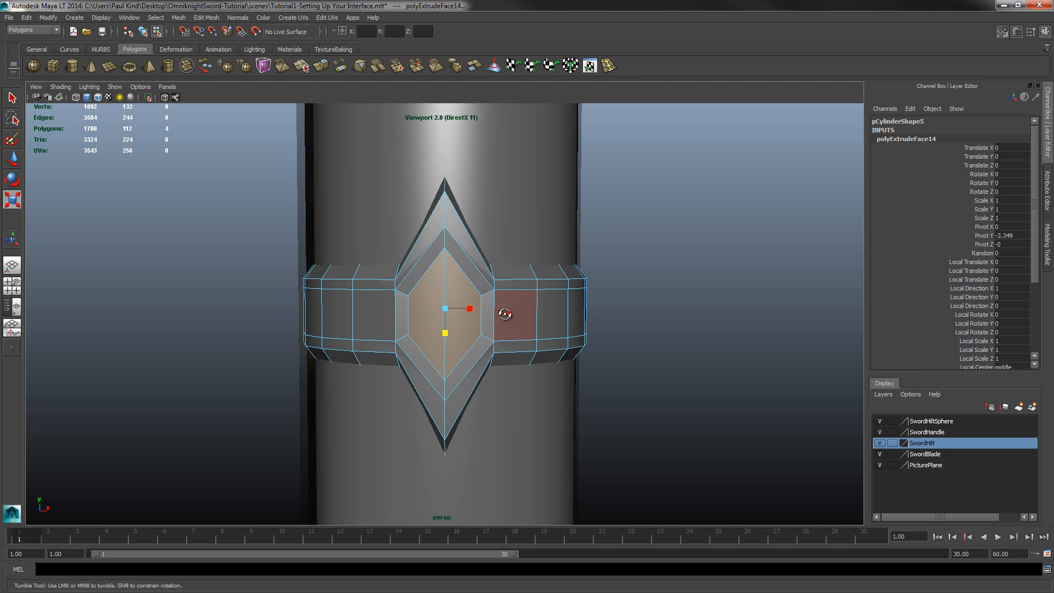
left_click_drag(502, 306, 454, 329, "alt")
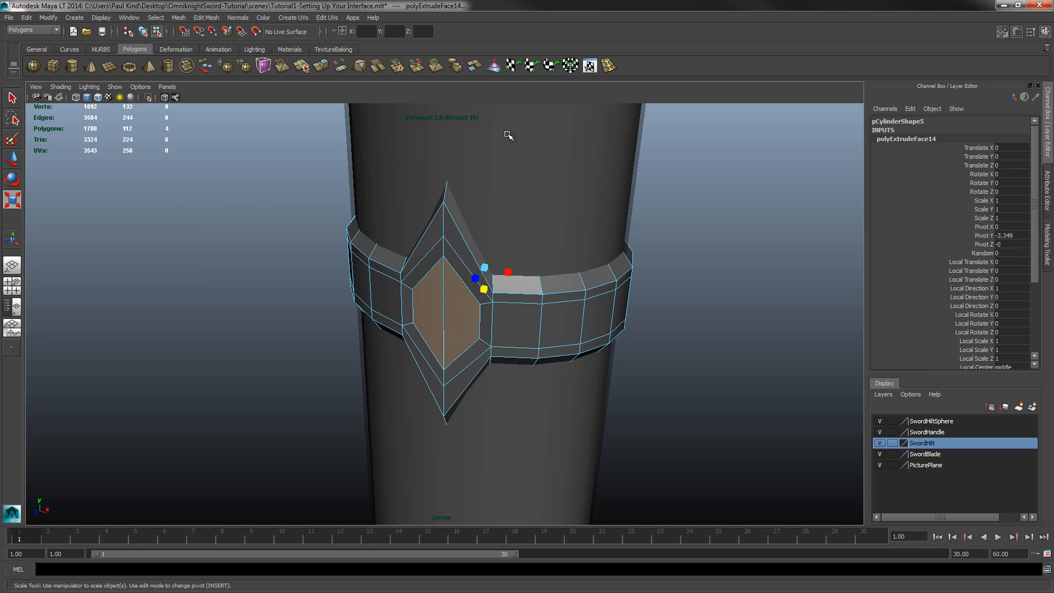
Extrude the inset diamond faces again and scale them in depth to about 0.953, recessing them into the band.
left_click(324, 66)
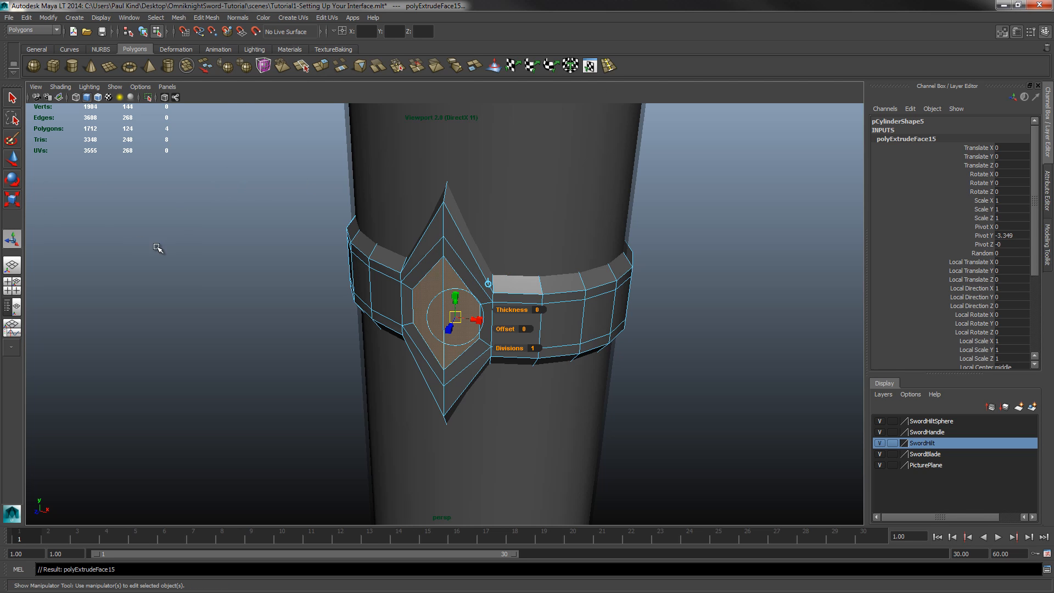
left_click(12, 199)
left_click_drag(506, 271, 409, 293)
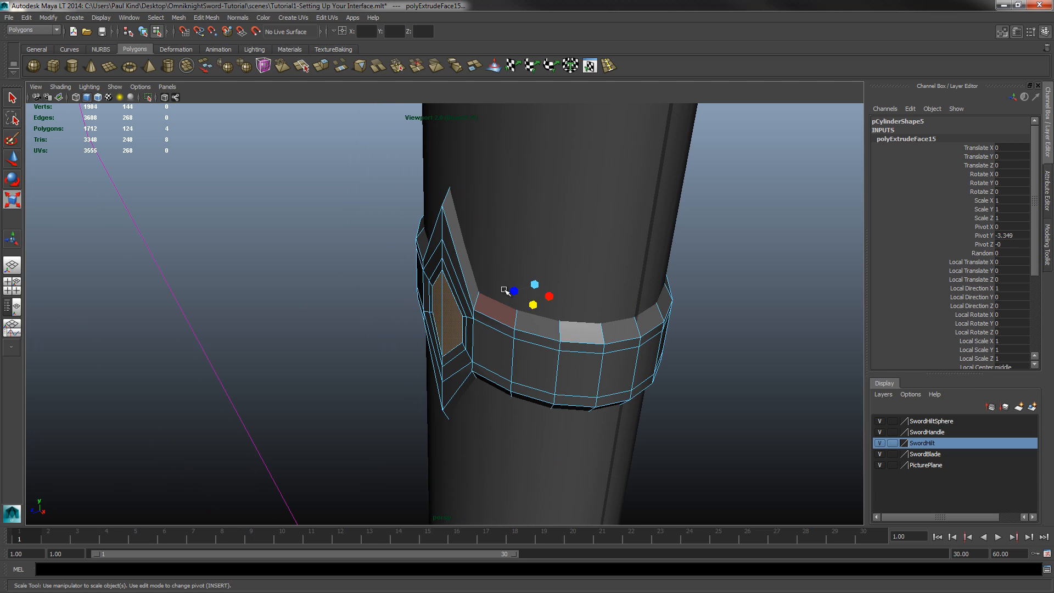
left_click_drag(514, 291, 516, 291)
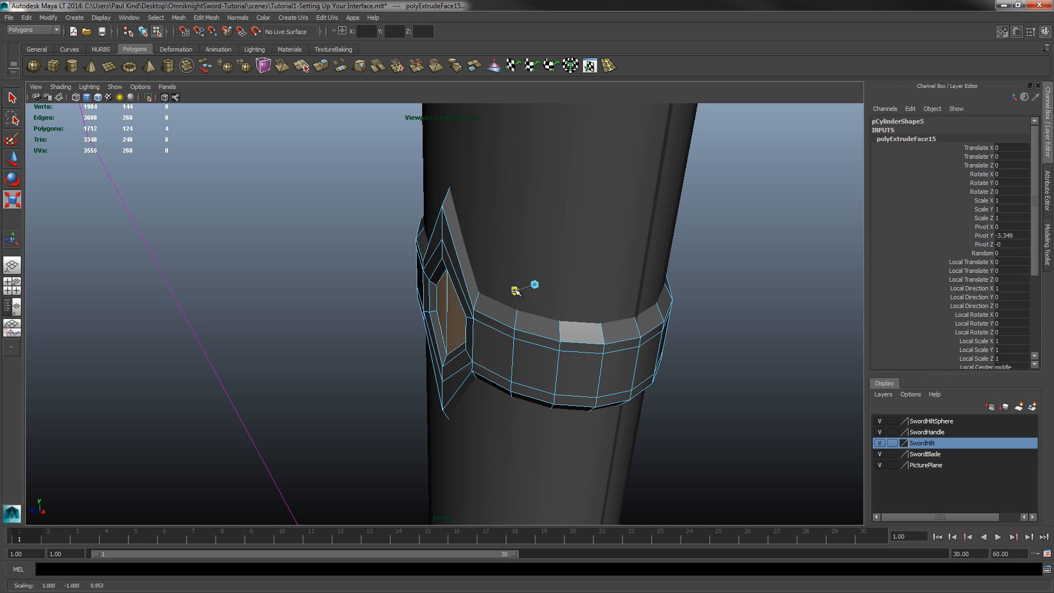
mouse_move(516, 294)
left_mouse_down("alt")
mouse_move(501, 322)
mouse_move(531, 308)
left_mouse_up("alt")
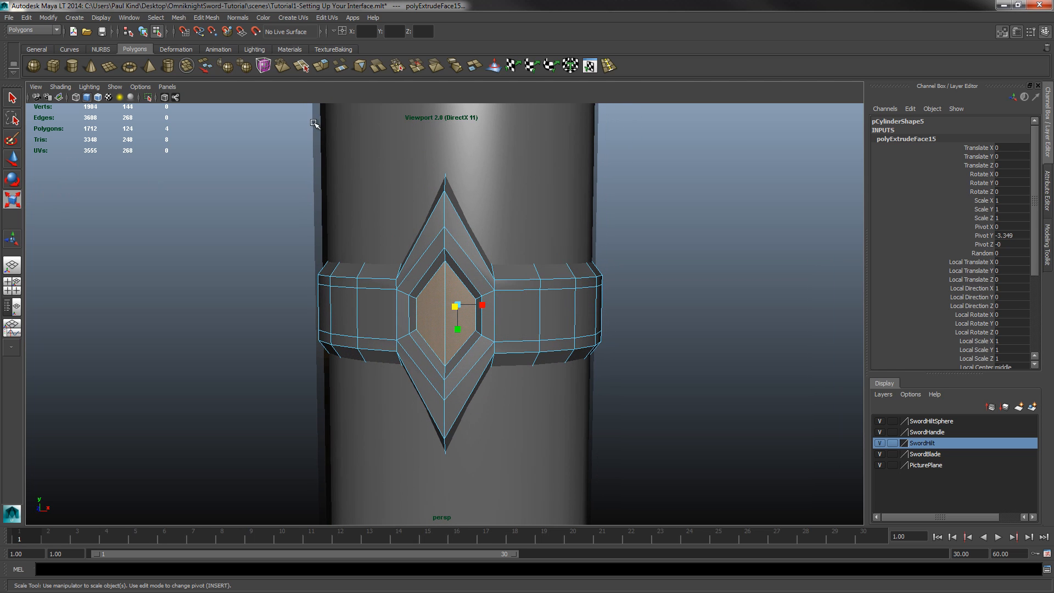
Extrude the recessed diamond faces once more and shrink them in width and height, to about 0.792 in Y.
left_click(320, 67)
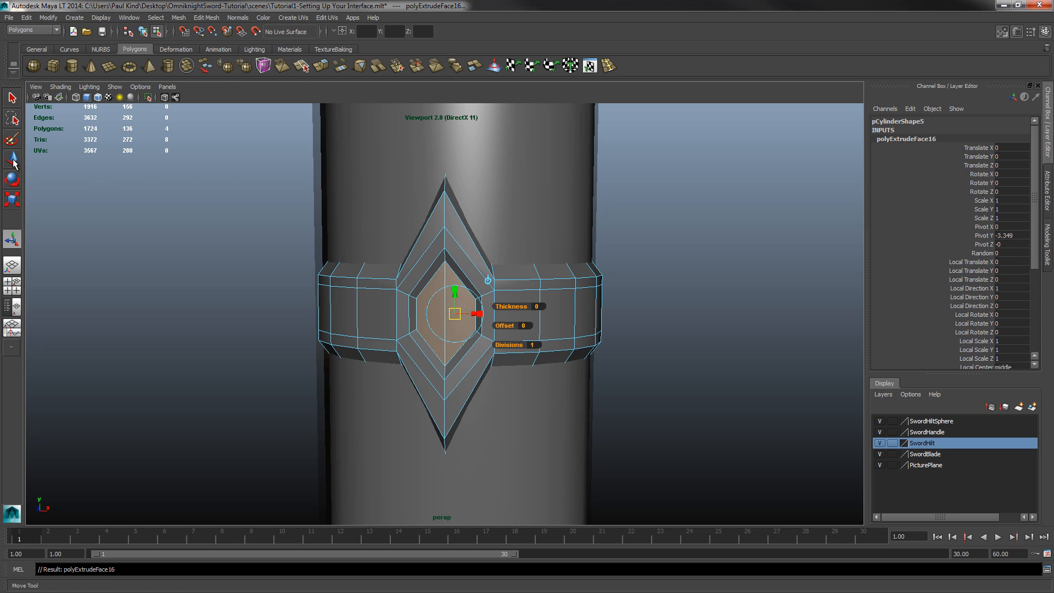
left_click(12, 201)
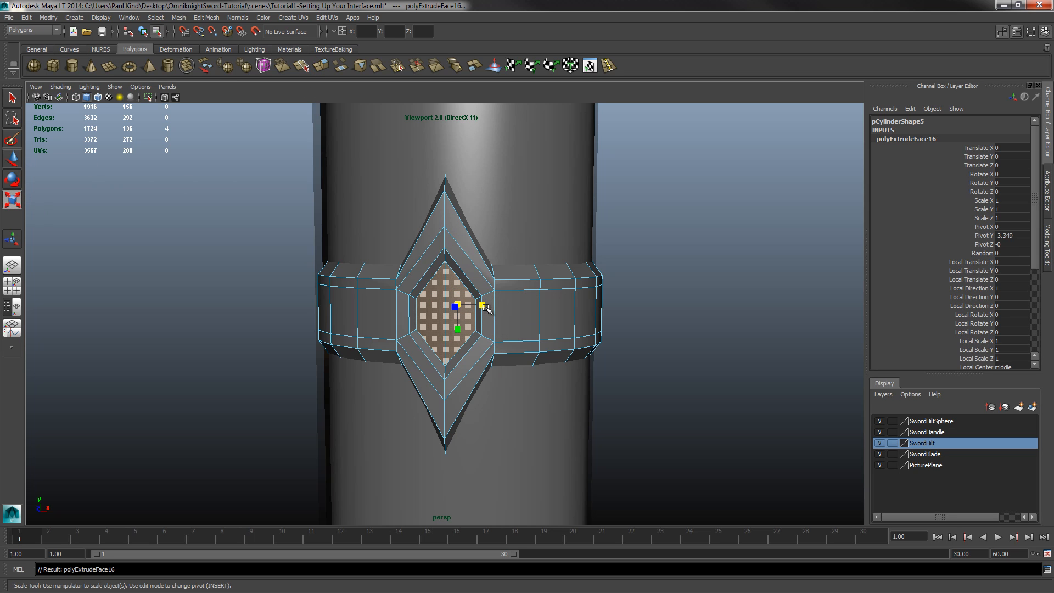
left_click_drag(485, 309, 460, 325)
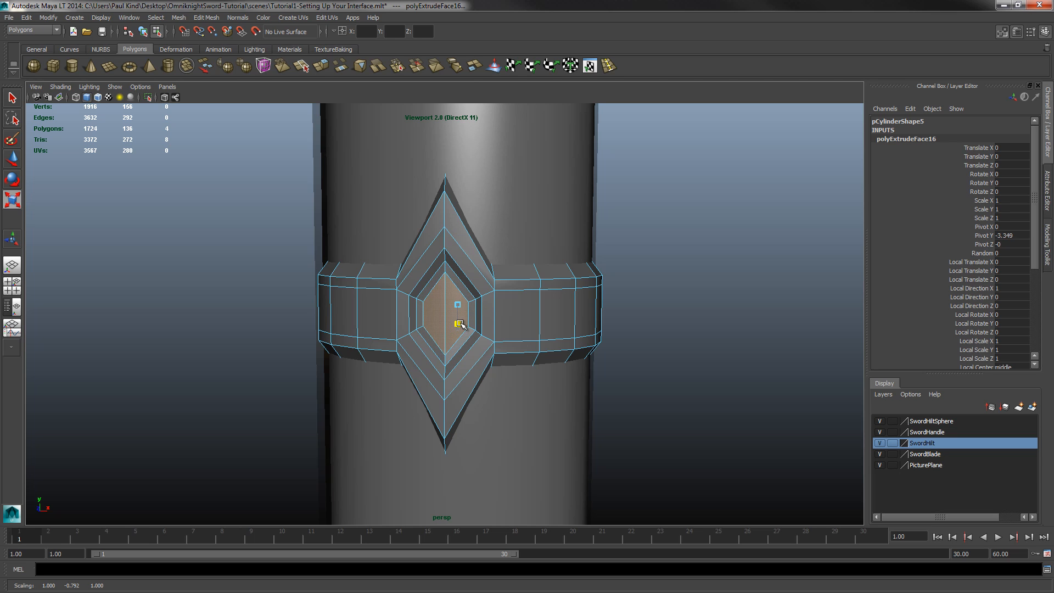
Select only the two innermost front diamond faces and move them outward along Z to form a raised gem.
scroll(464, 307, "up", 5)
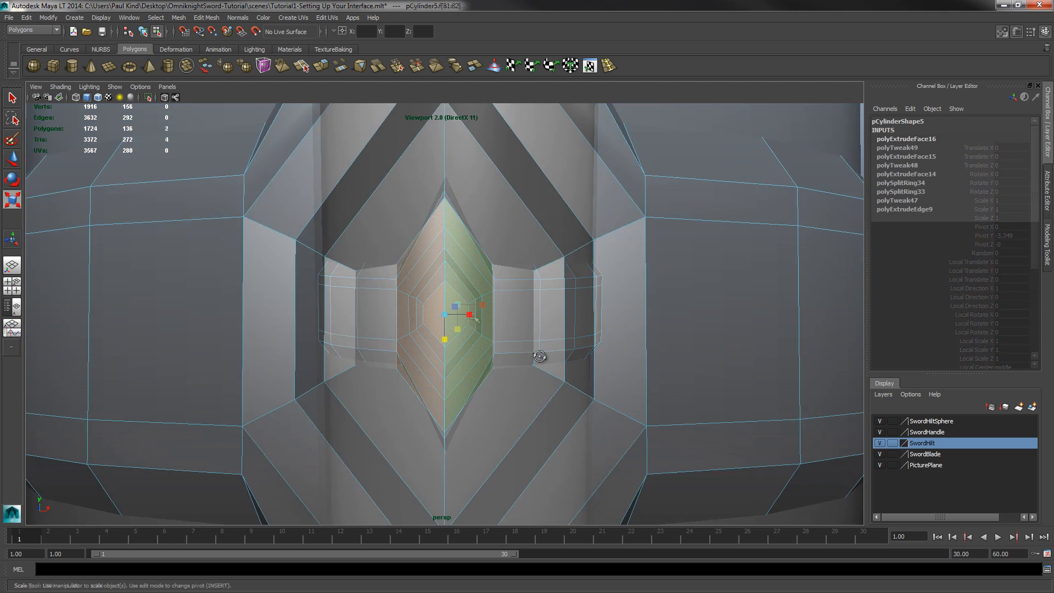
left_click_drag(470, 317, 423, 354, "alt")
key("w")
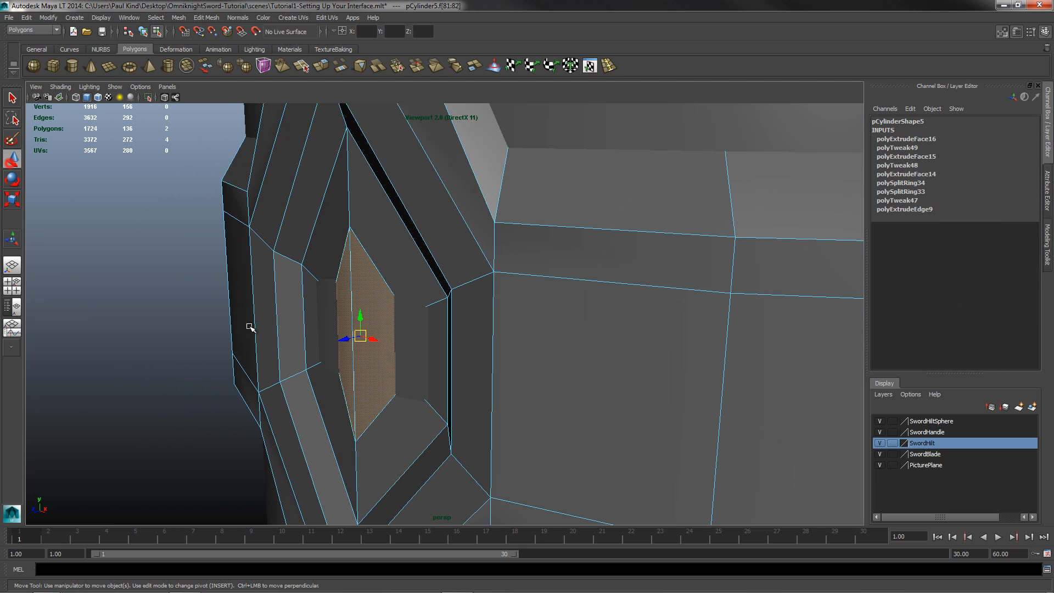
left_click_drag(346, 342, 457, 393)
scroll(436, 351, "down", 5)
scroll(436, 351, "down", 5)
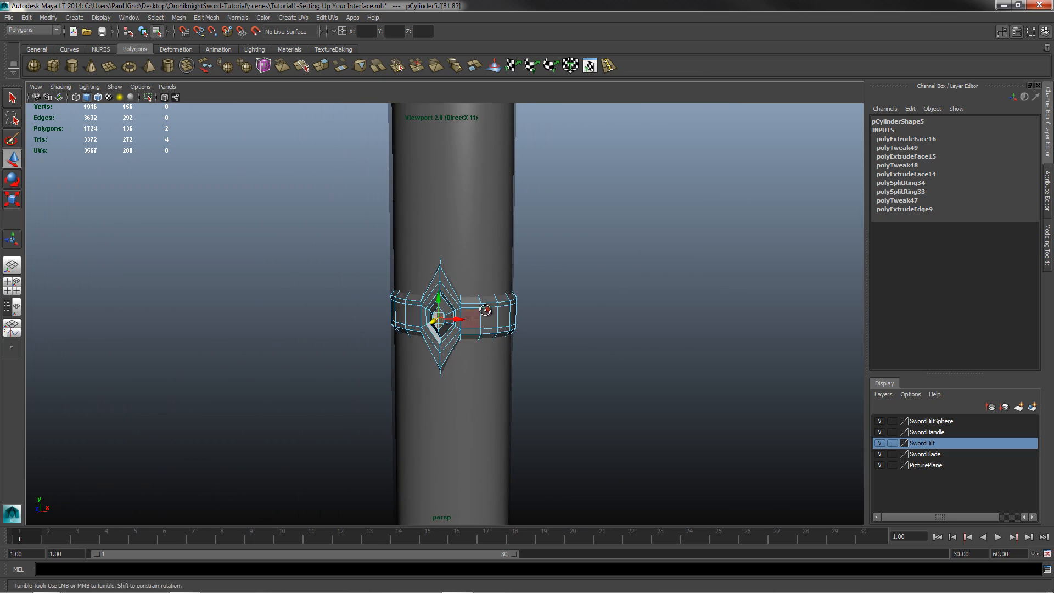
Check the raised gem against the back of the band, return to object mode and select the whole band.
left_click_drag(436, 352, 637, 311, "alt")
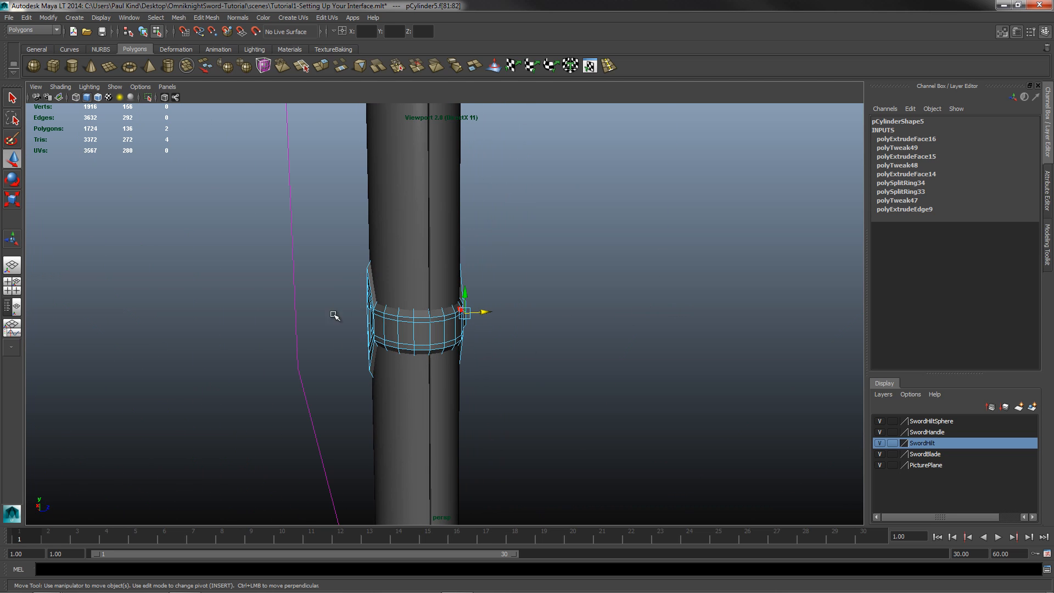
left_click_drag(443, 330, 369, 346, "alt")
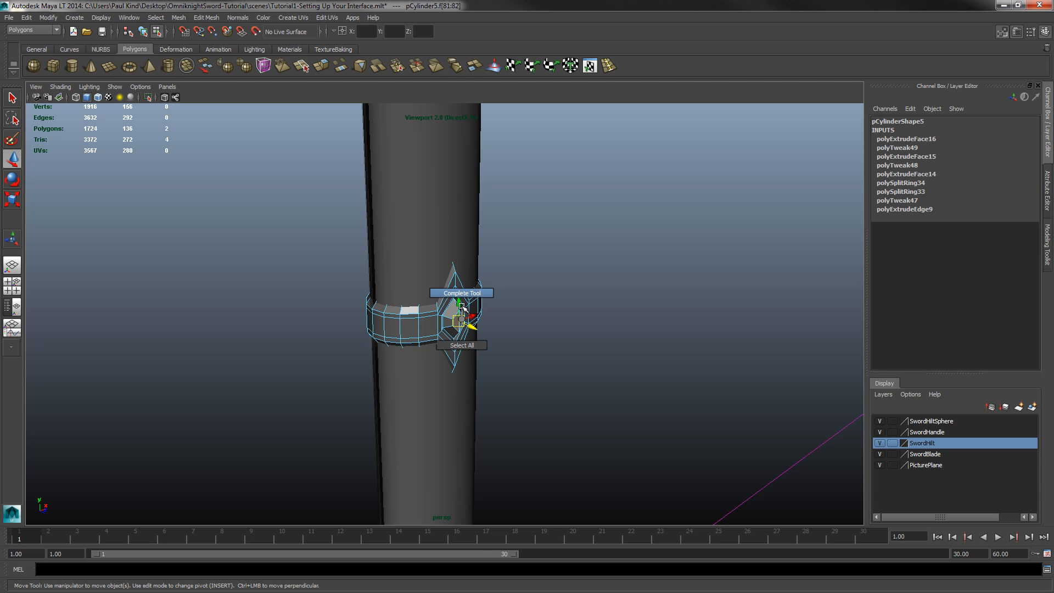
right_click_drag(438, 325, 480, 313)
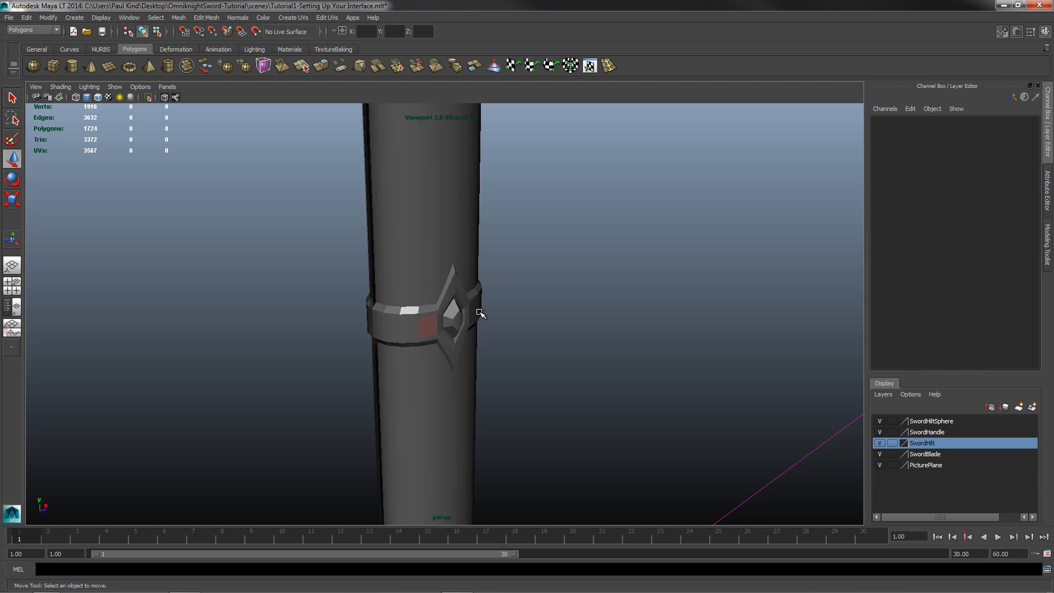
left_click(441, 322)
left_click_drag(441, 322, 447, 316, "alt")
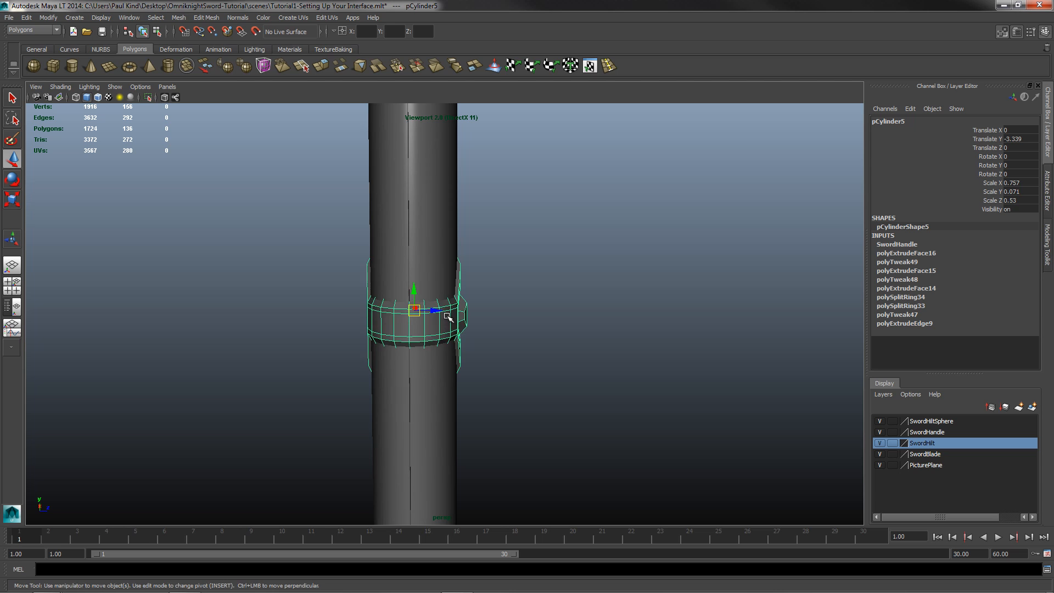
In the side view, delete the band's rear half of faces up to the centre line, keeping the raised gem half, and return to object mode.
key("space")
key("space")
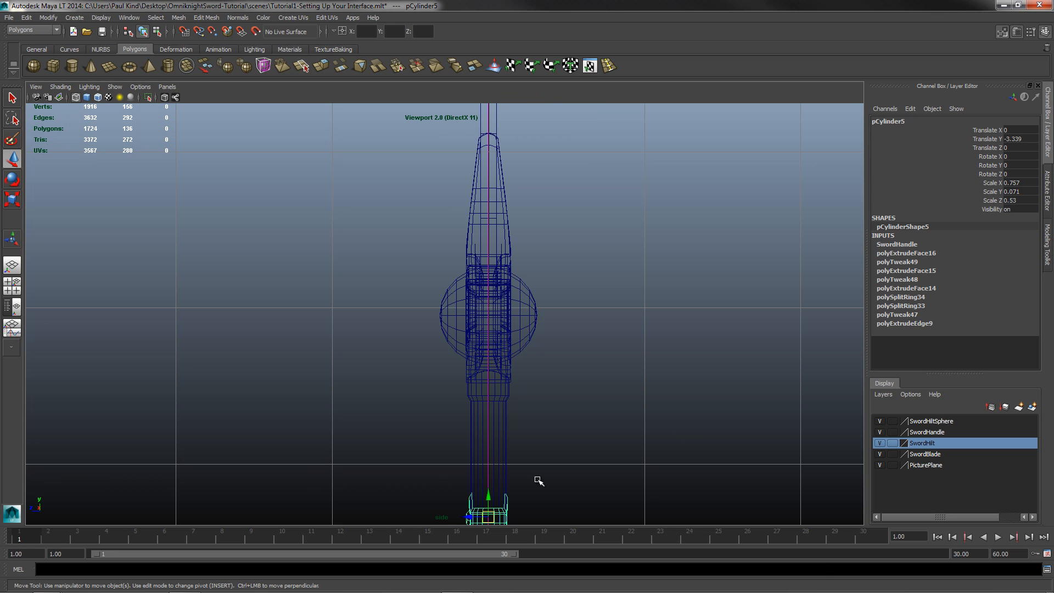
middle_click_drag(527, 441, 532, 242, "alt")
scroll(512, 309, "up", 2)
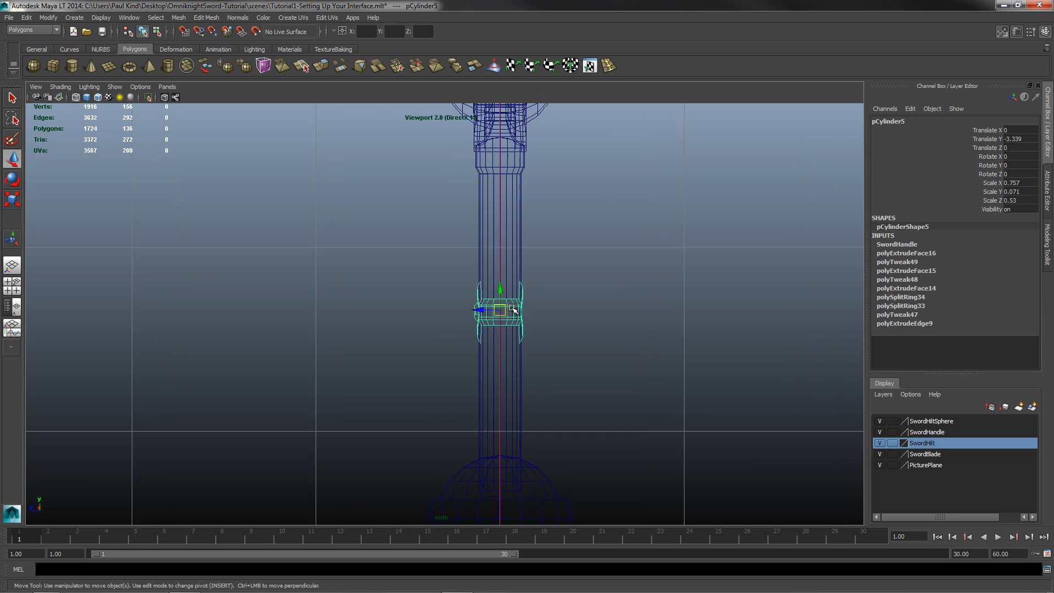
scroll(516, 315, "up", 5)
middle_click_drag(652, 324, 411, 320, "alt")
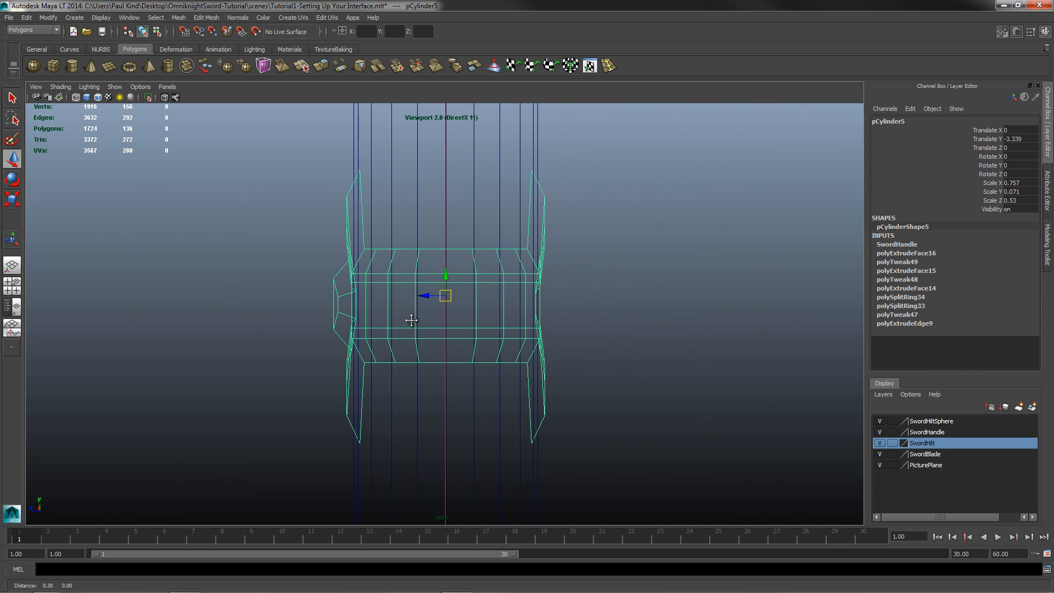
right_click_drag(489, 308, 497, 319)
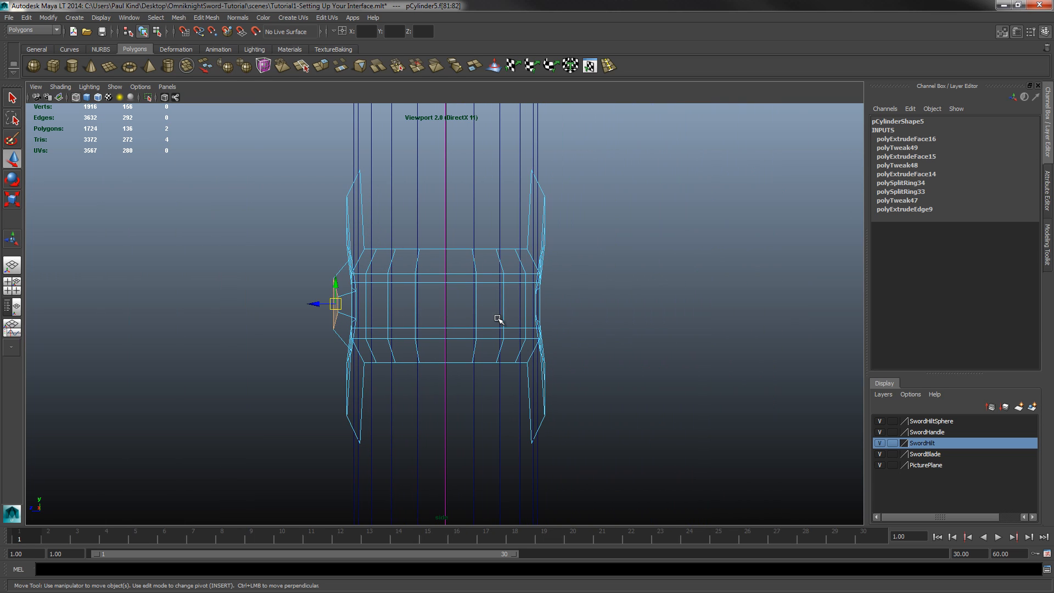
left_click_drag(609, 137, 462, 482)
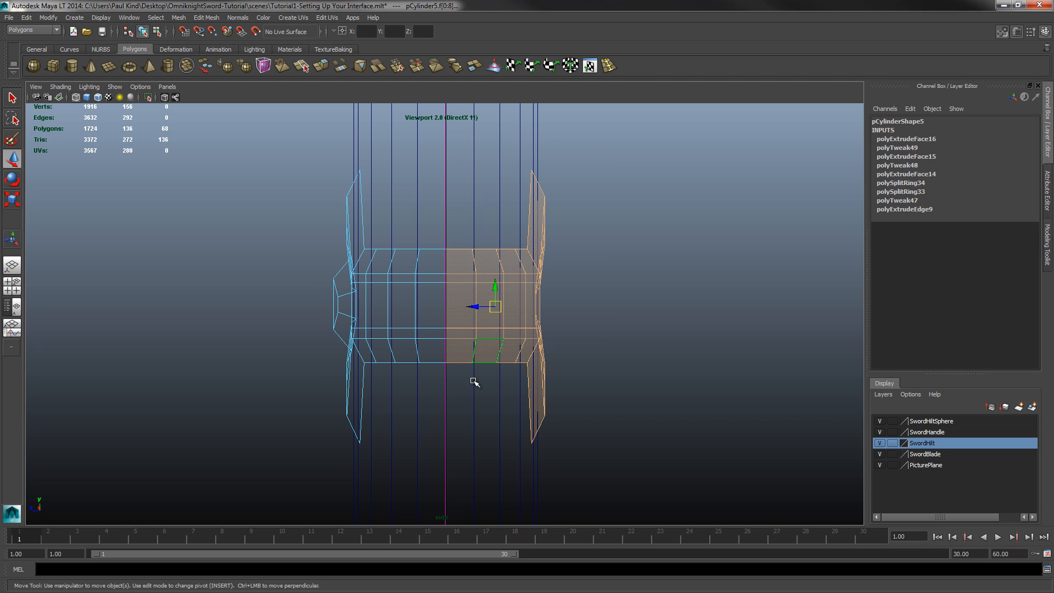
key("Delete")
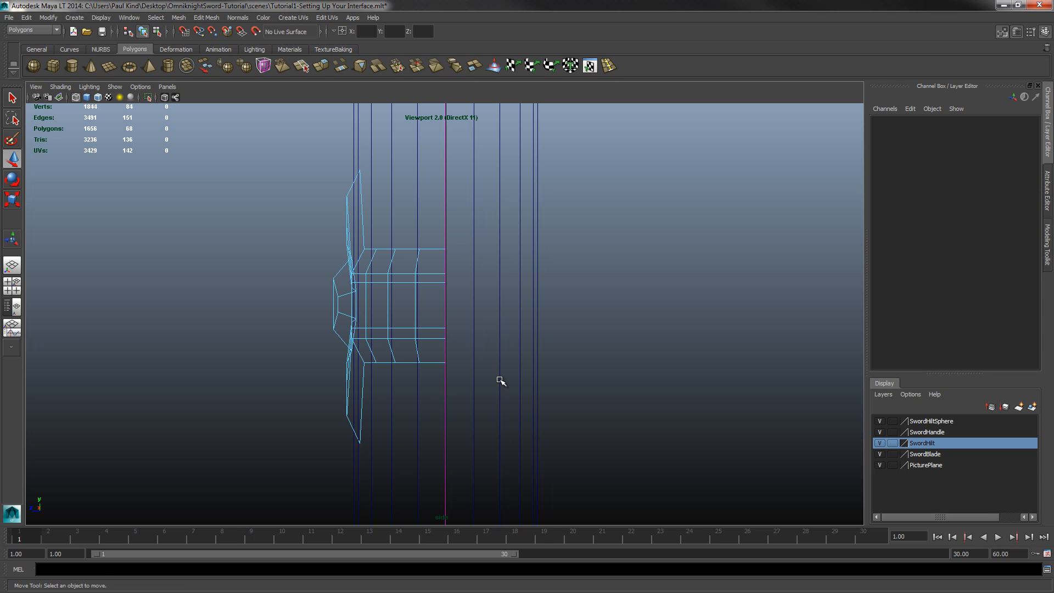
right_click_drag(407, 298, 464, 286)
Mirror the remaining half band with Duplicate Special as one instance, using scale 1, 1, -1.
key("space")
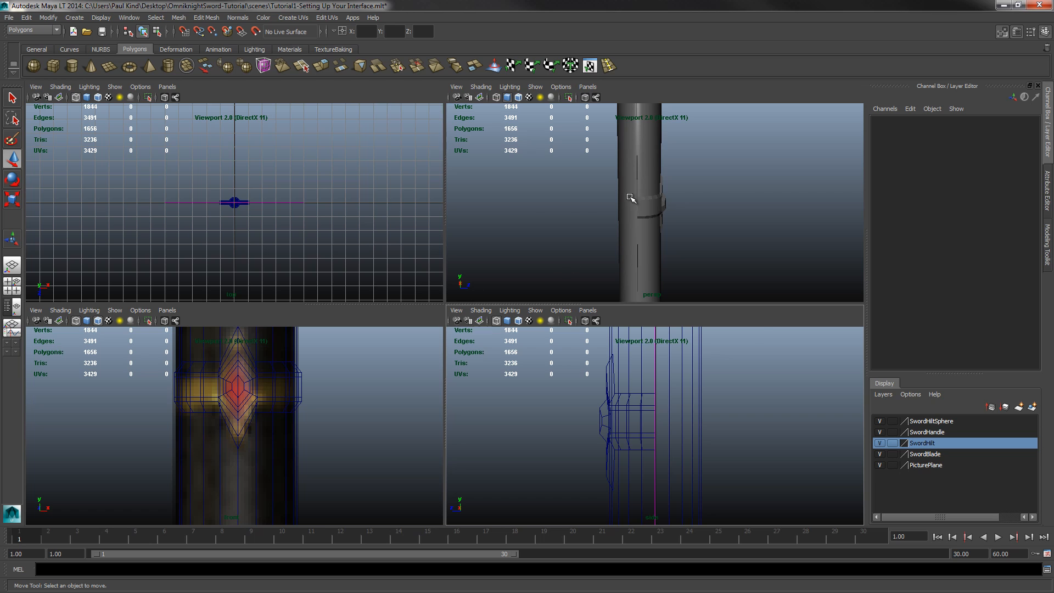
key("space")
left_click_drag(661, 280, 434, 337, "alt")
left_click(465, 327)
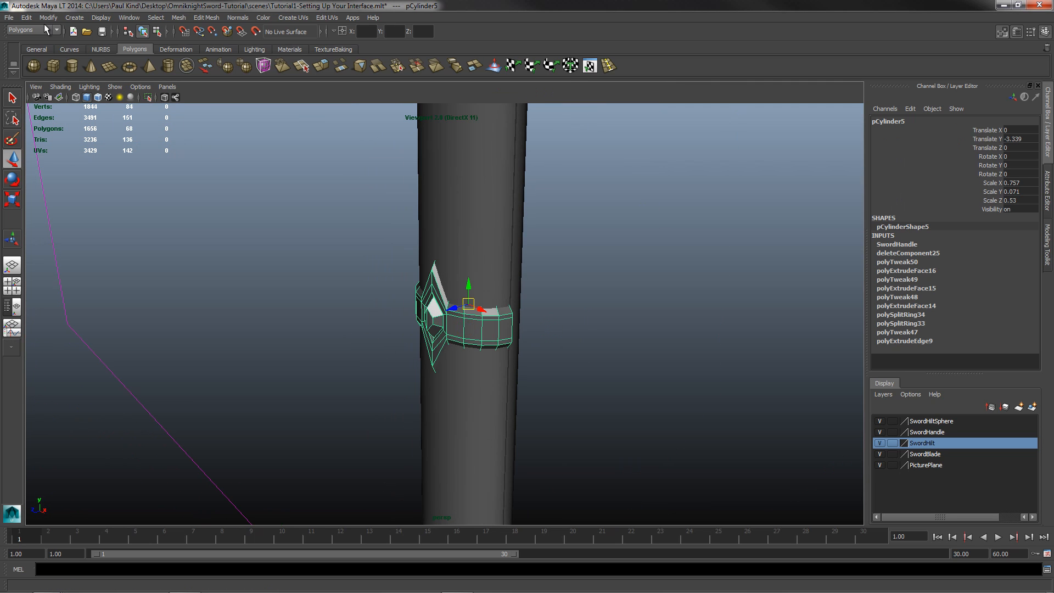
left_click(26, 17)
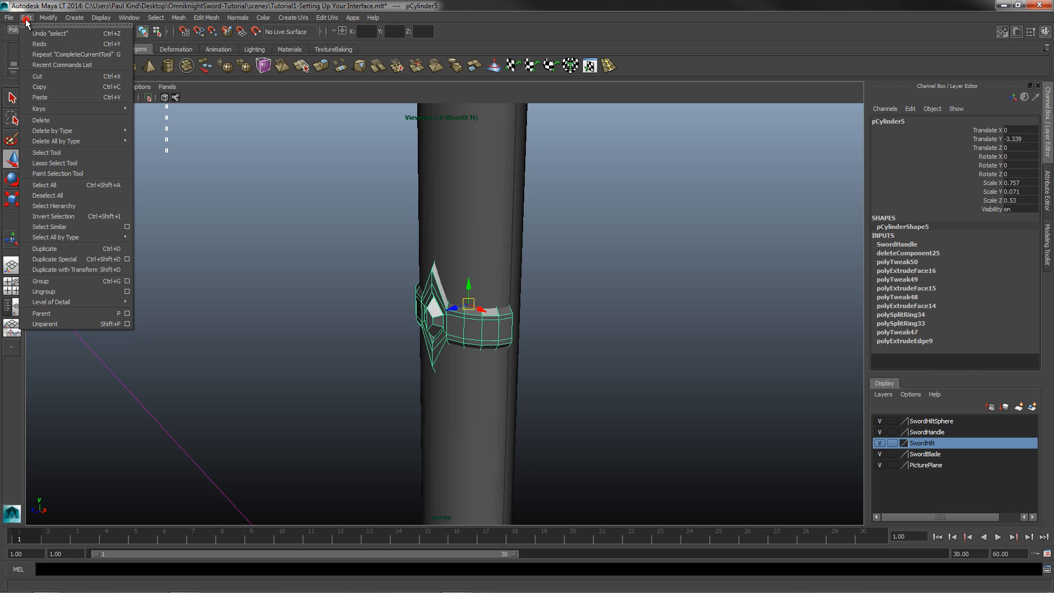
left_click(126, 259)
type("1")
key("Tab")
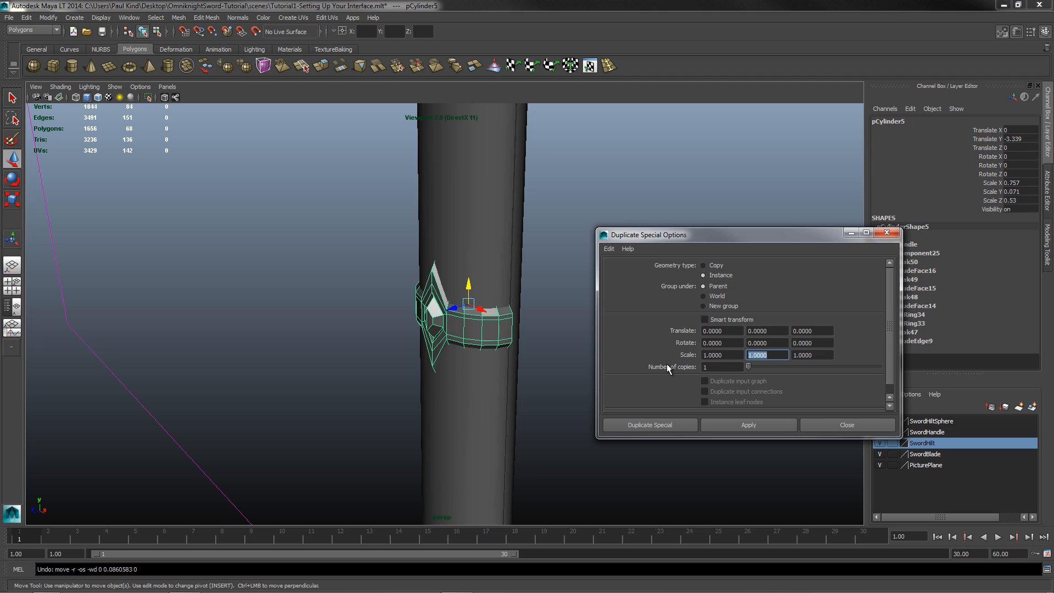
key("Tab")
type("-1")
key("Tab")
left_click(729, 427)
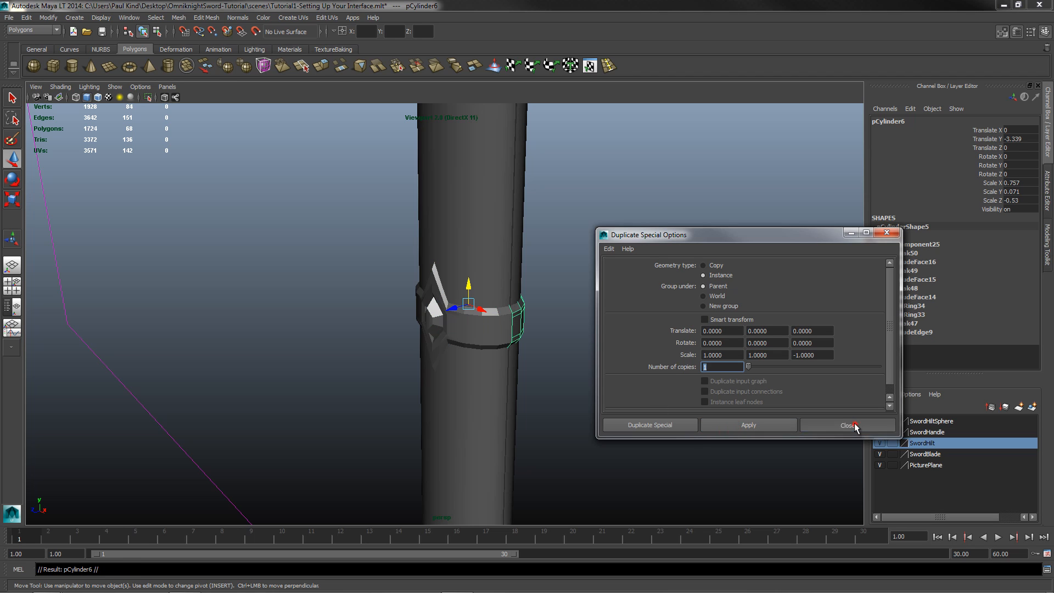
left_click(854, 426)
Combine the two band halves into one mesh and merge all its vertices with a threshold of 0.0001.
left_click(470, 328, "shift")
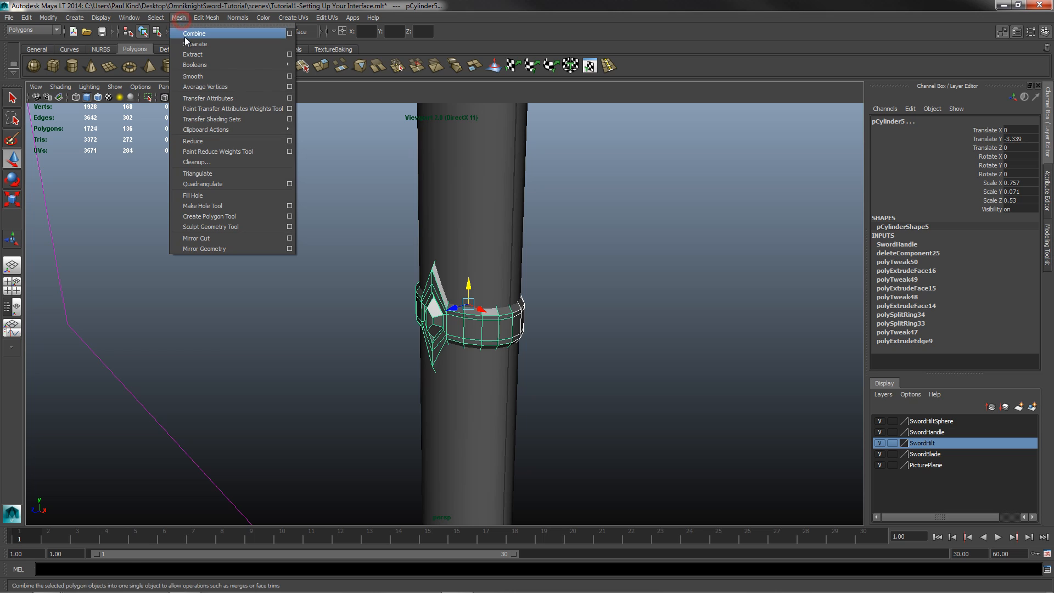
left_click(187, 33)
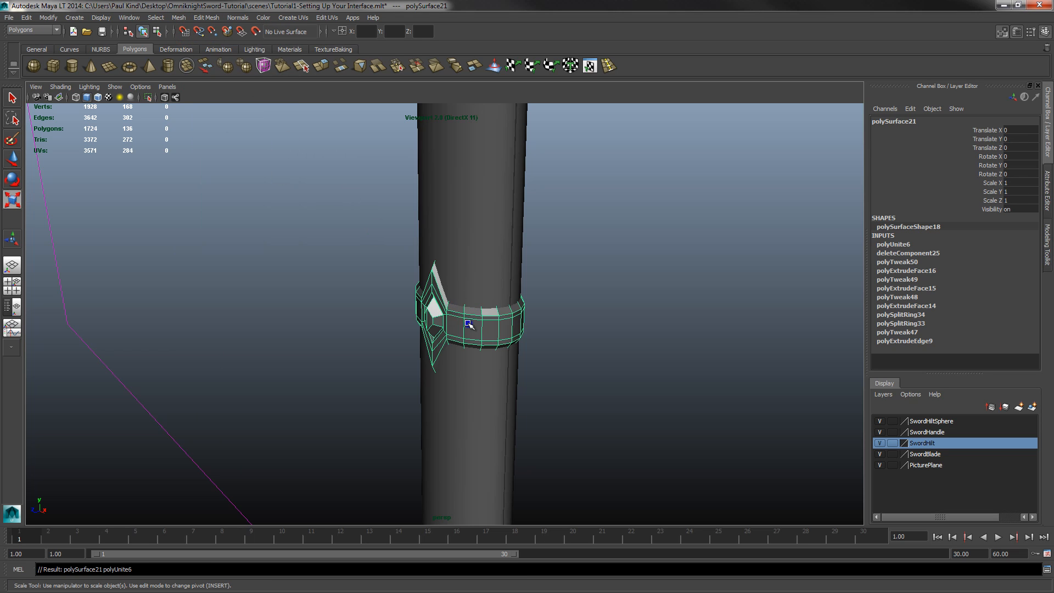
right_click_drag(469, 323, 413, 323)
left_click_drag(310, 166, 686, 431)
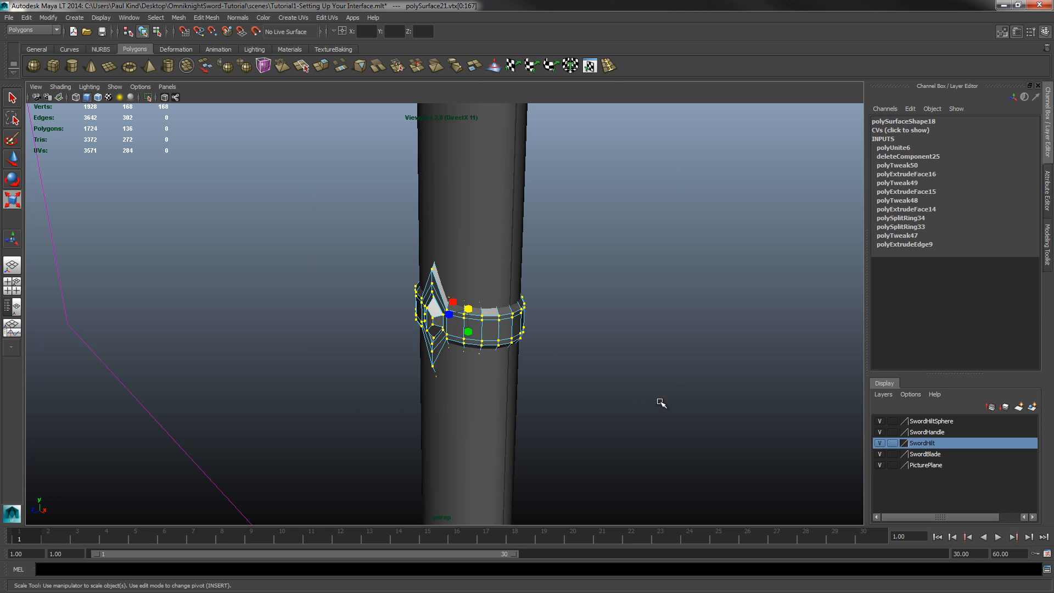
left_click(207, 18)
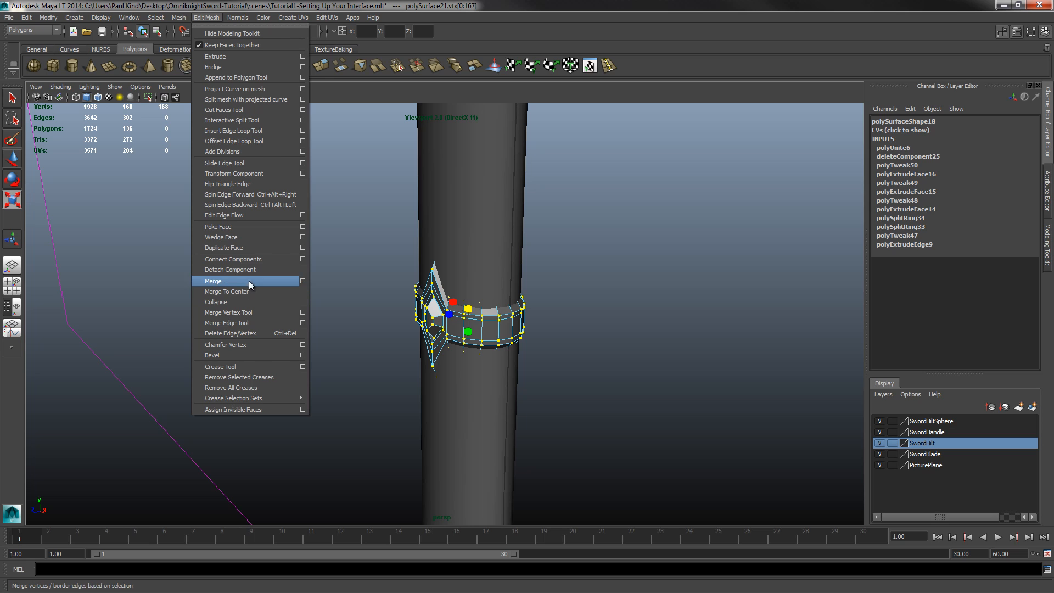
left_click(304, 280)
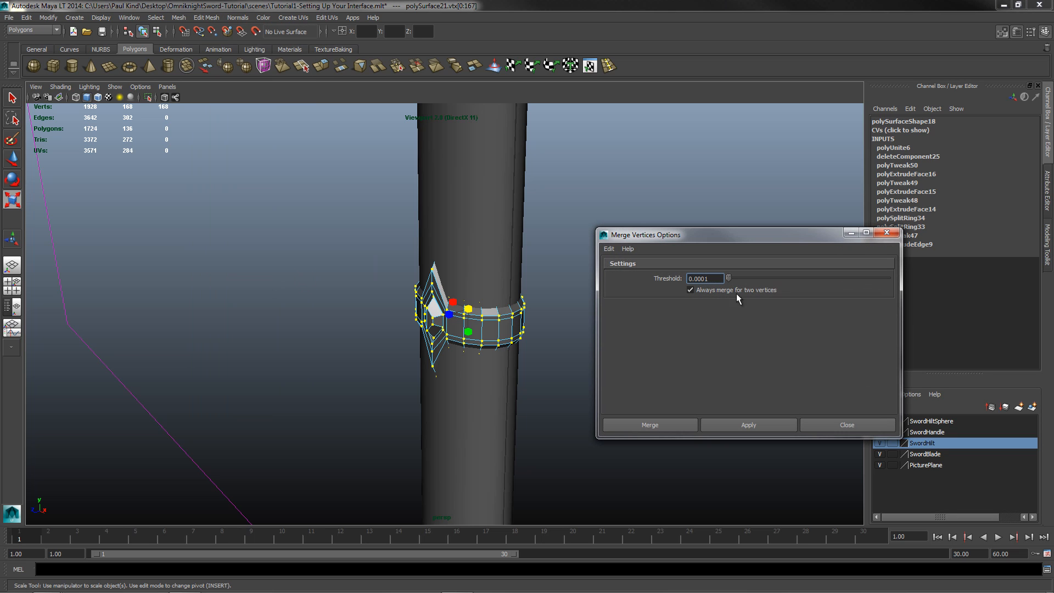
left_click(742, 425)
left_click(859, 430)
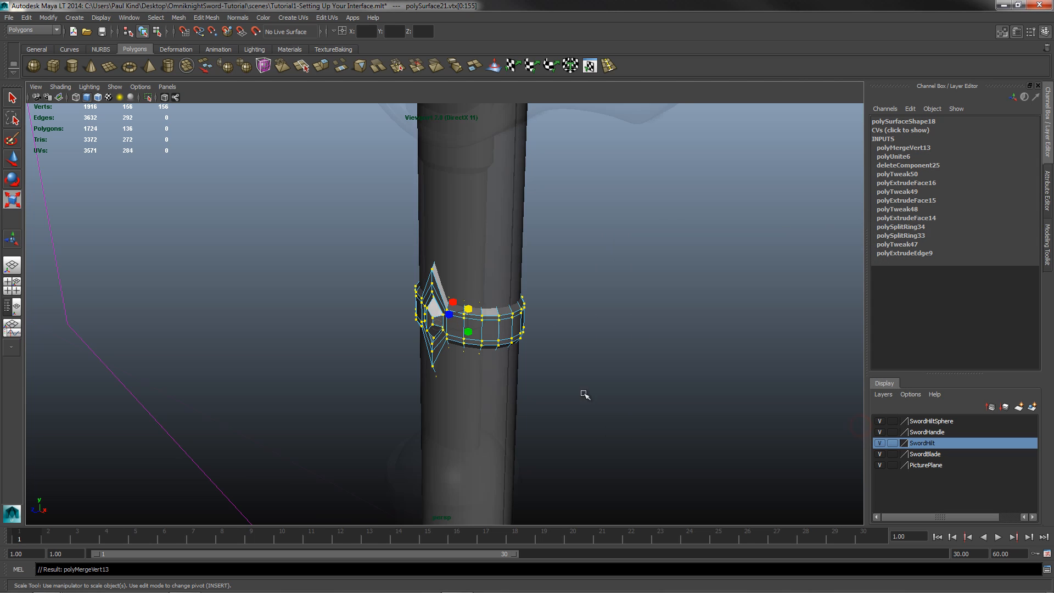
Soften all edges of the merged band.
left_click(598, 381)
left_click(464, 320)
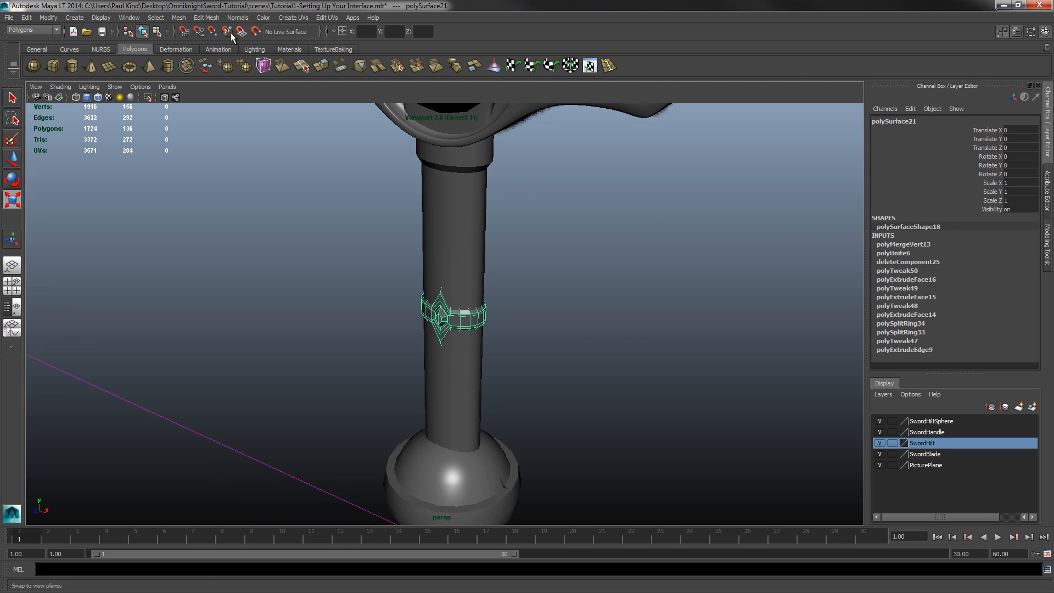
left_click(235, 18)
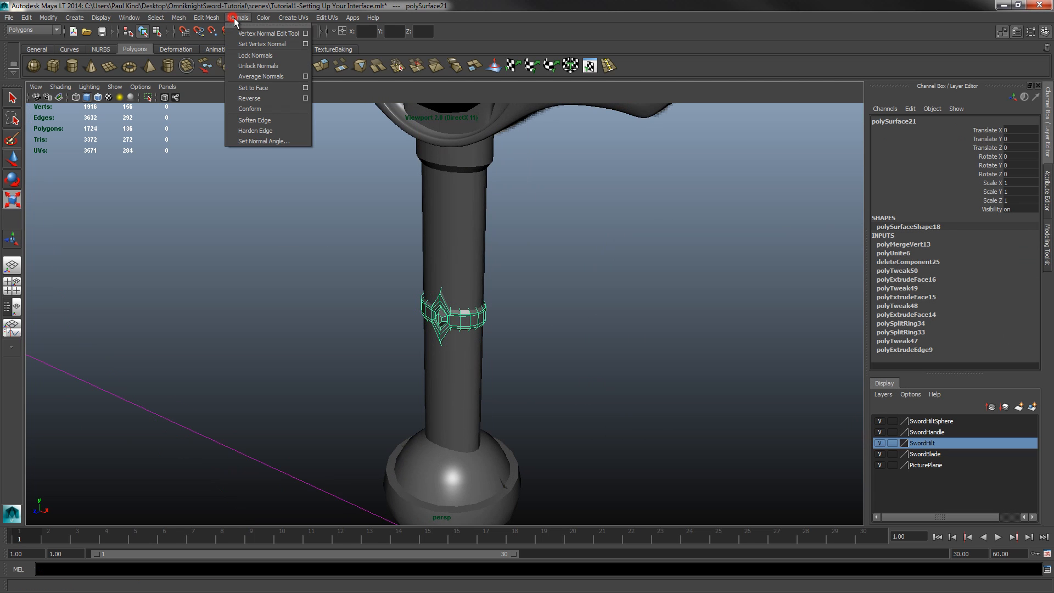
left_click(254, 120)
left_click(537, 265)
Harden the two diamond edge loops bordering the recess around the front gem.
left_click_drag(420, 305, 461, 307, "alt")
scroll(447, 317, "up", 5)
scroll(470, 324, "up", 3)
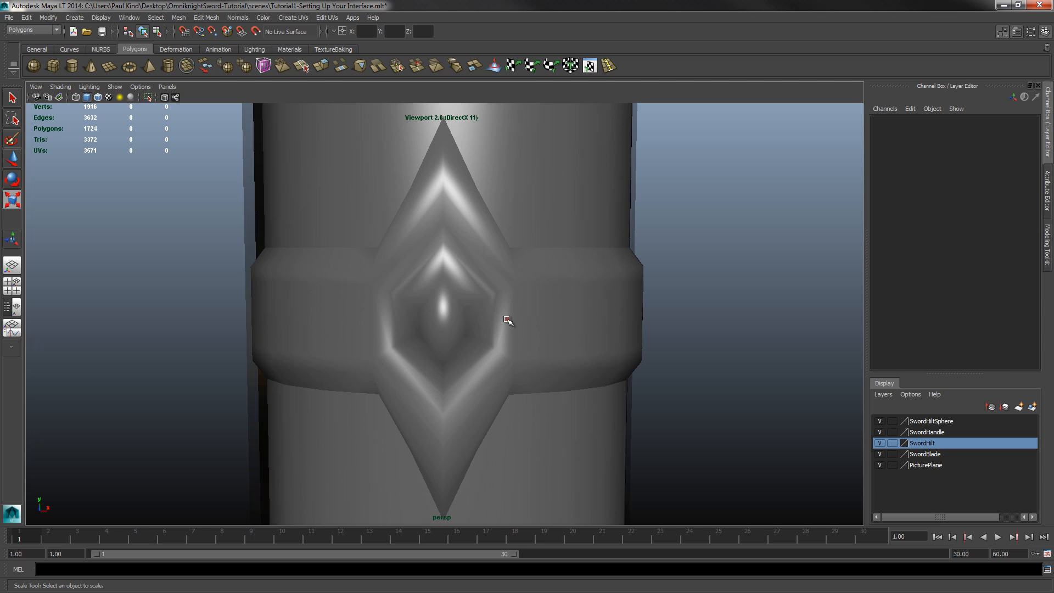
left_click(508, 320)
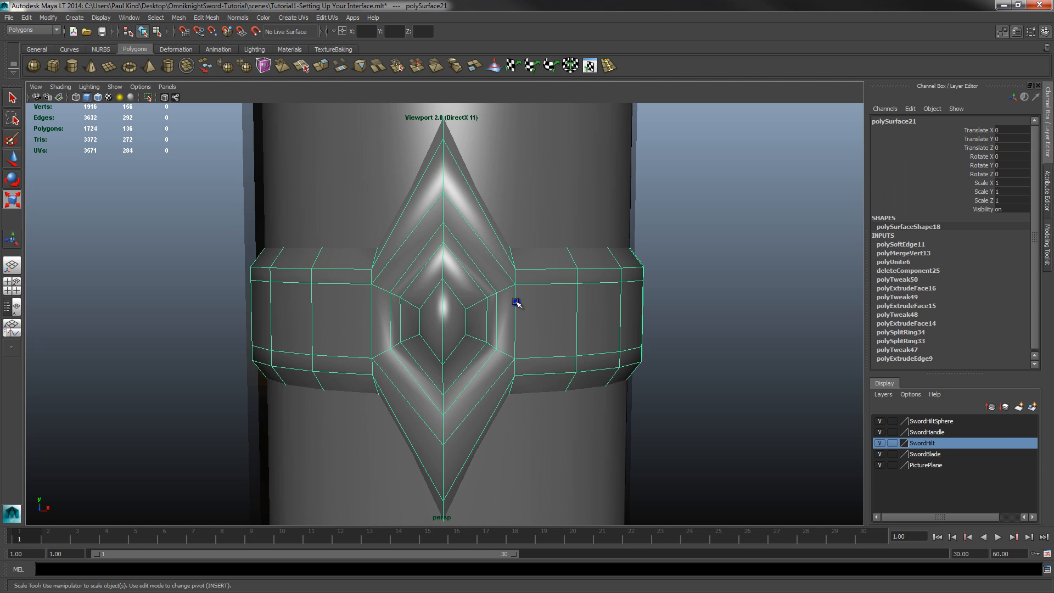
right_click(516, 302)
right_click_drag(497, 302, 516, 276)
left_click_drag(538, 341, 475, 266, "alt")
left_click(463, 266)
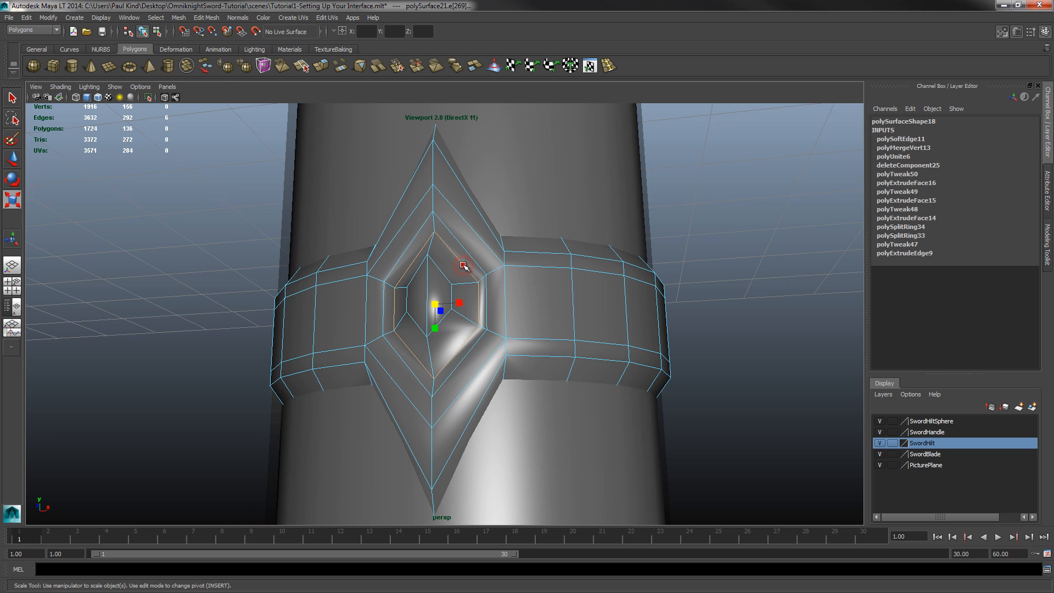
double_click(450, 247)
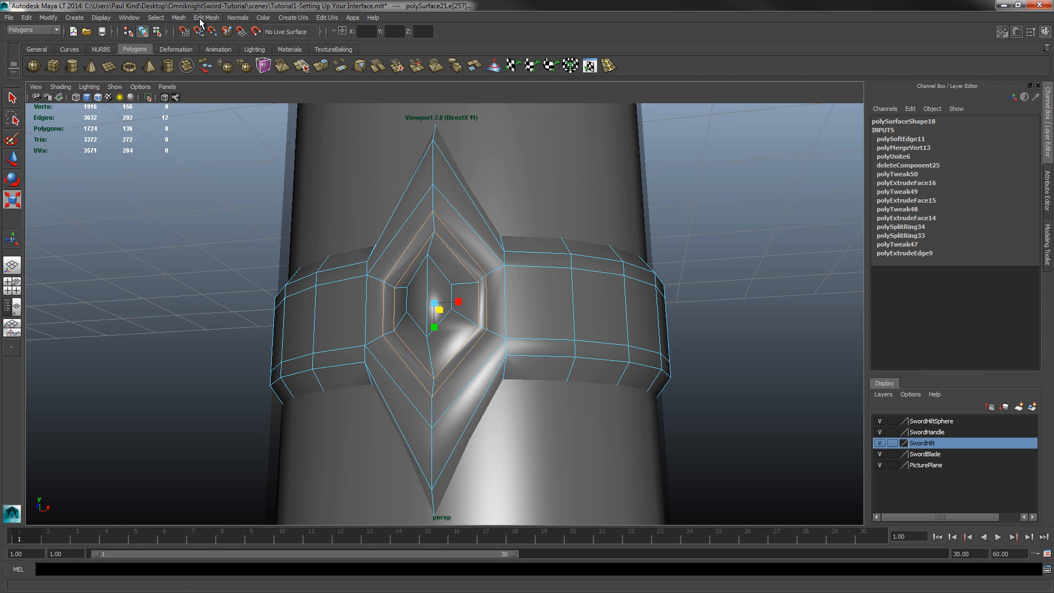
left_click(237, 17)
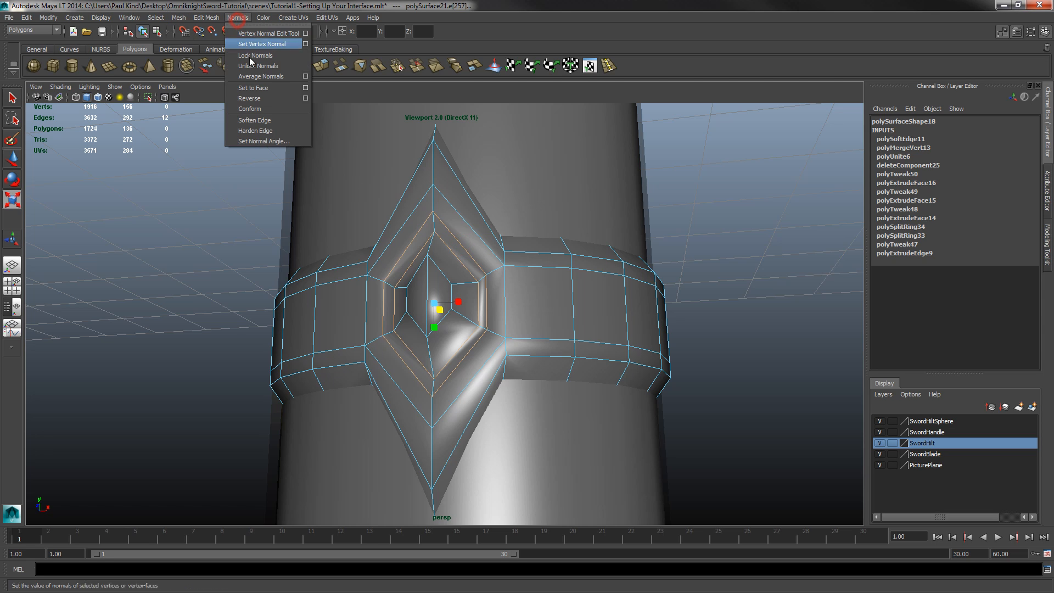
left_click(263, 132)
left_click(718, 228)
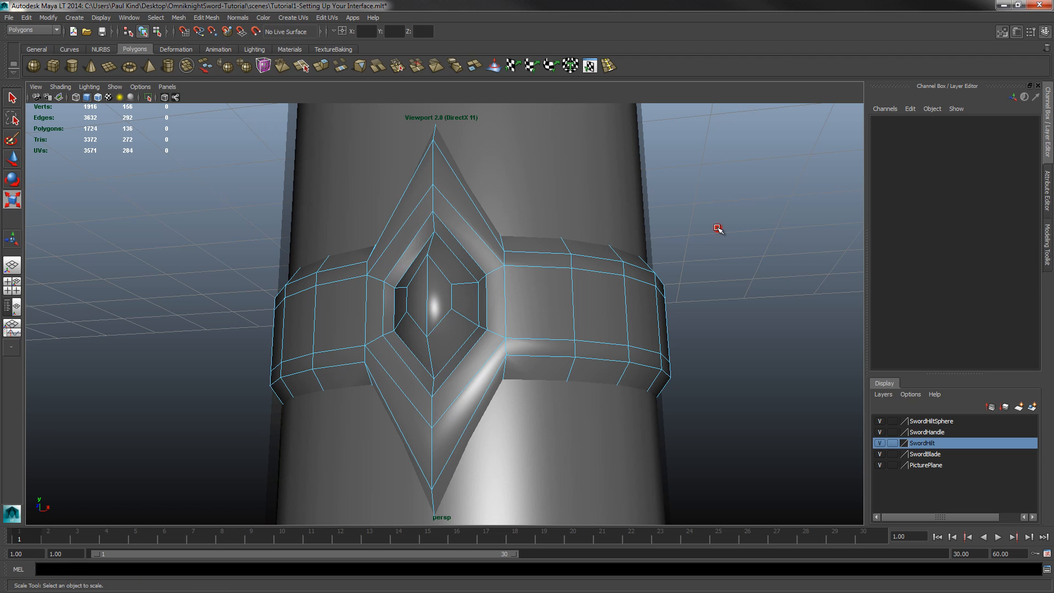
Harden the matching two edge loops around the gem on the band's opposite side and return to object mode.
left_click_drag(604, 291, 403, 295, "alt")
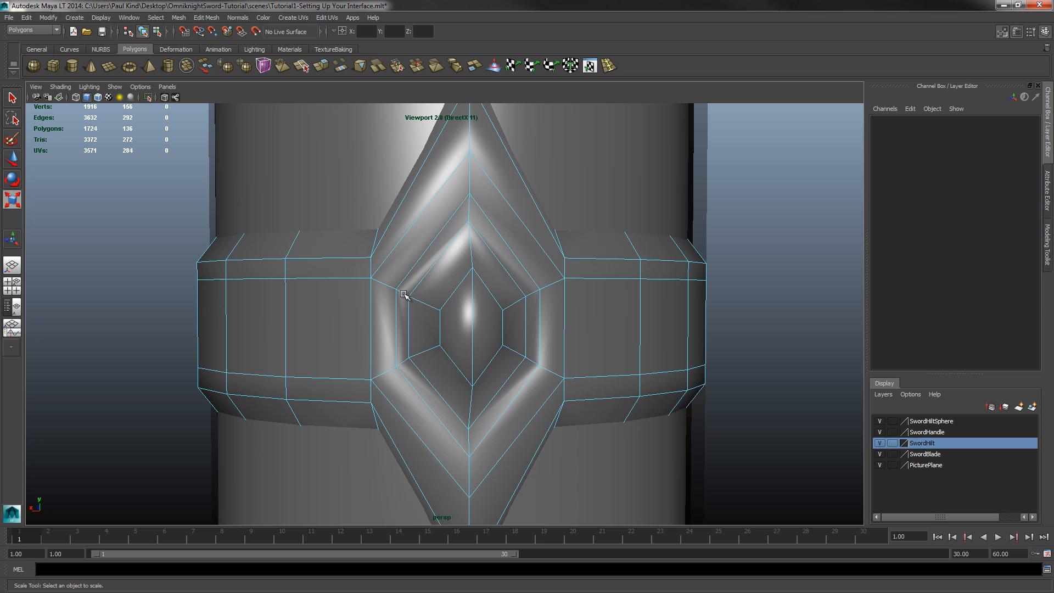
double_click(433, 256)
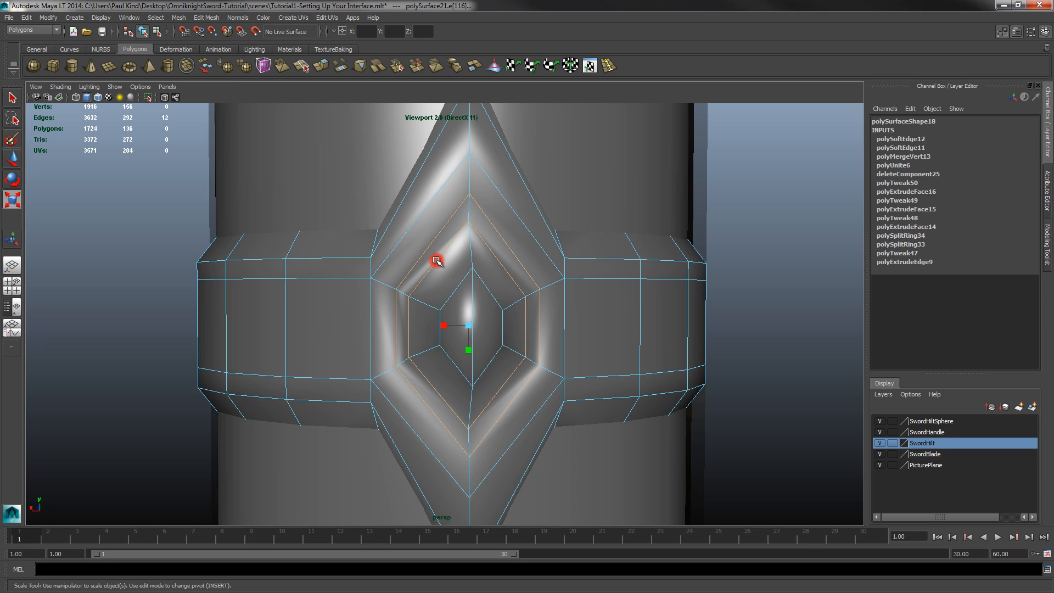
left_click(238, 19)
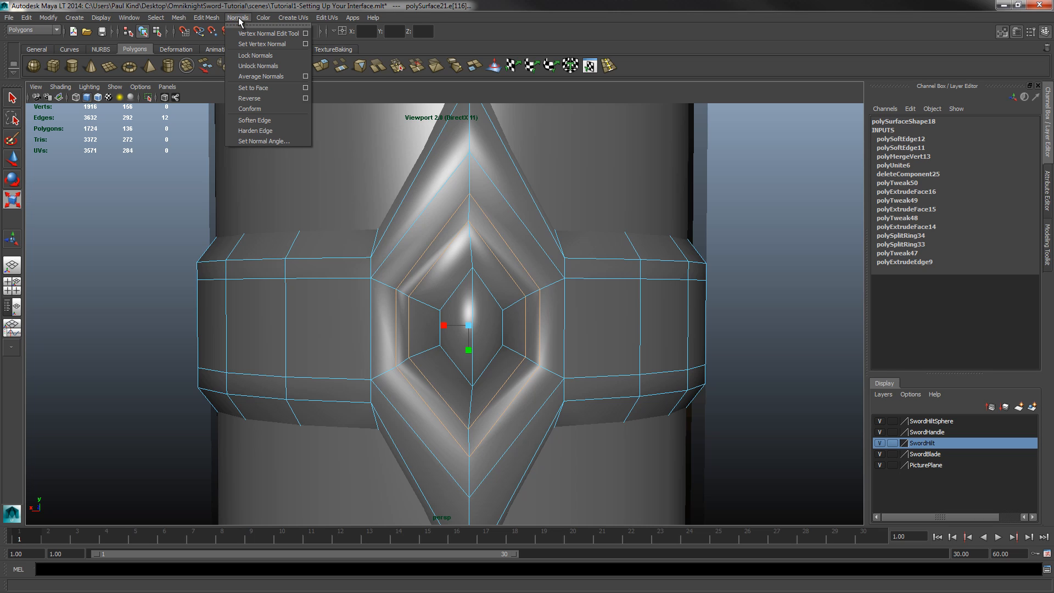
left_click(253, 130)
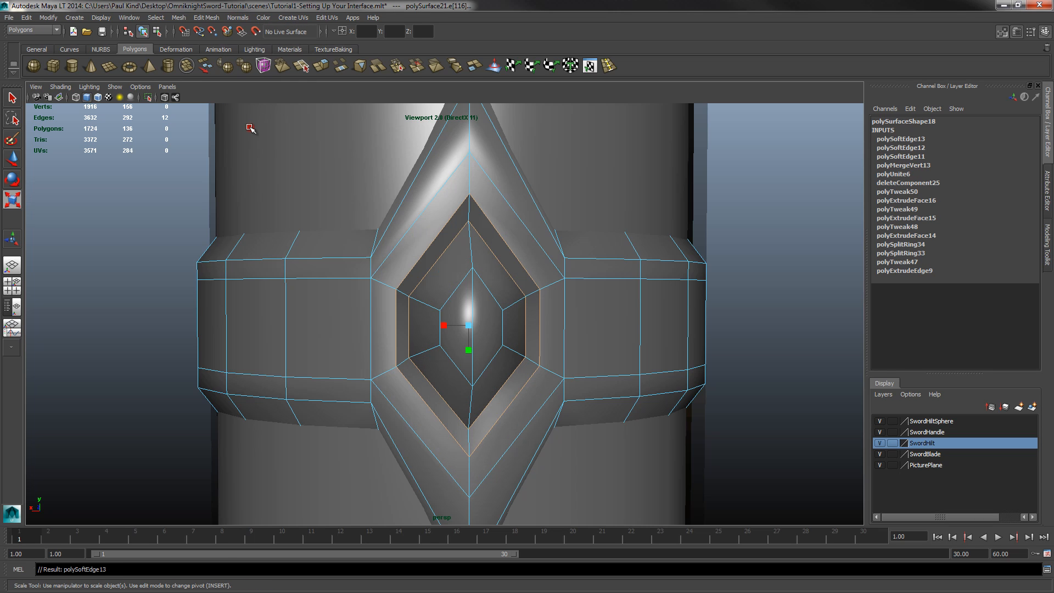
left_click(492, 290)
scroll(488, 296, "down", 6)
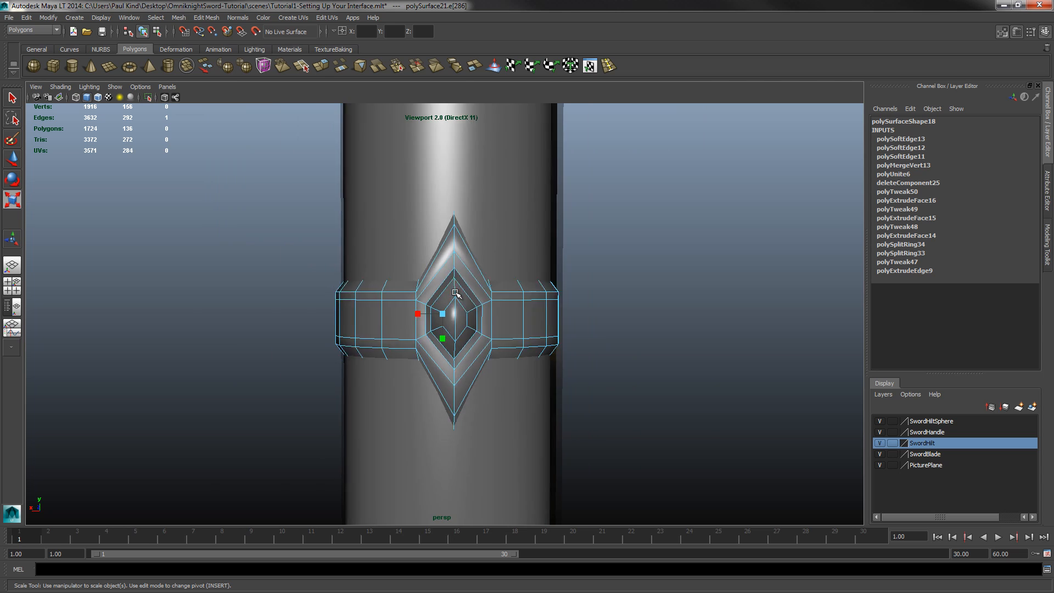
left_click_drag(488, 302, 236, 305, "alt")
left_click(538, 324)
right_click_drag(475, 310, 447, 314)
left_click(447, 315)
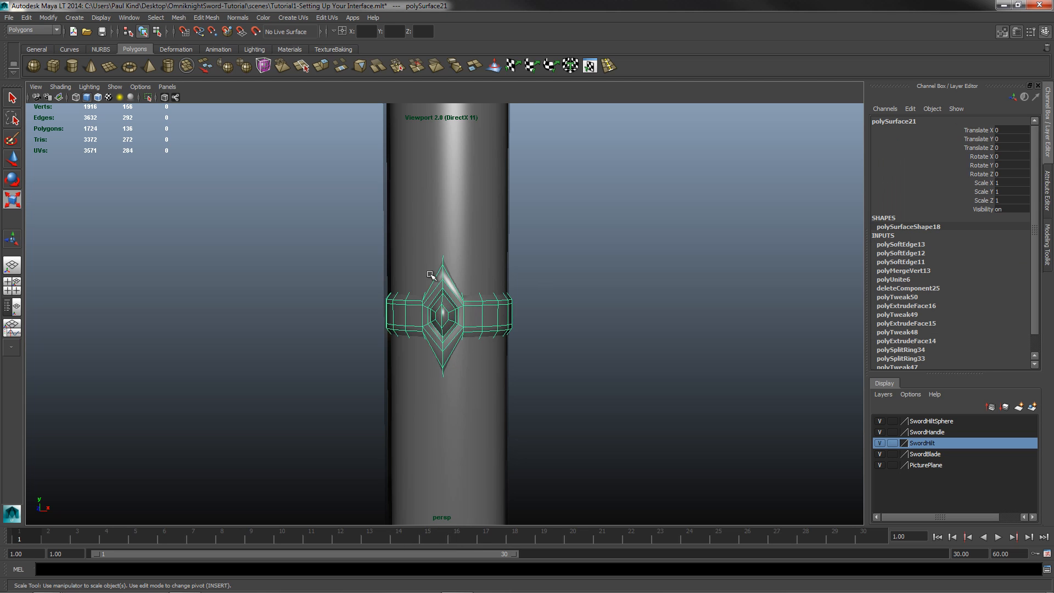
Select the pommel sphere and compare its shape with the reference picture by temporarily hiding the sword model layers.
scroll(432, 275, "down", 5)
left_click(551, 312)
left_click_drag(473, 218, 426, 230, "alt")
scroll(488, 352, "up", 6)
scroll(488, 351, "down", 4)
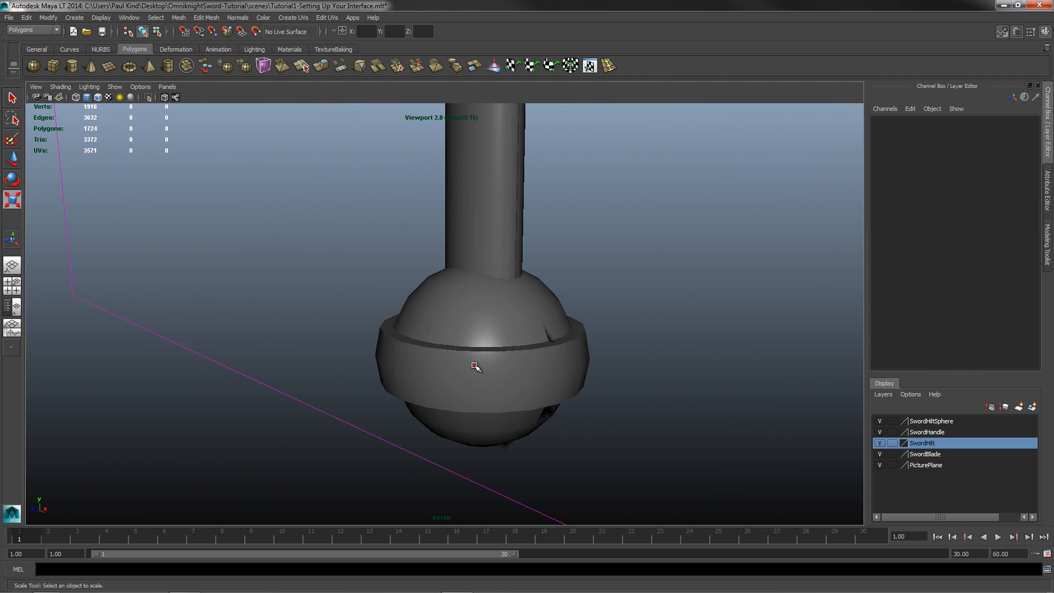
left_click(475, 366)
left_click_drag(512, 376, 546, 362, "alt")
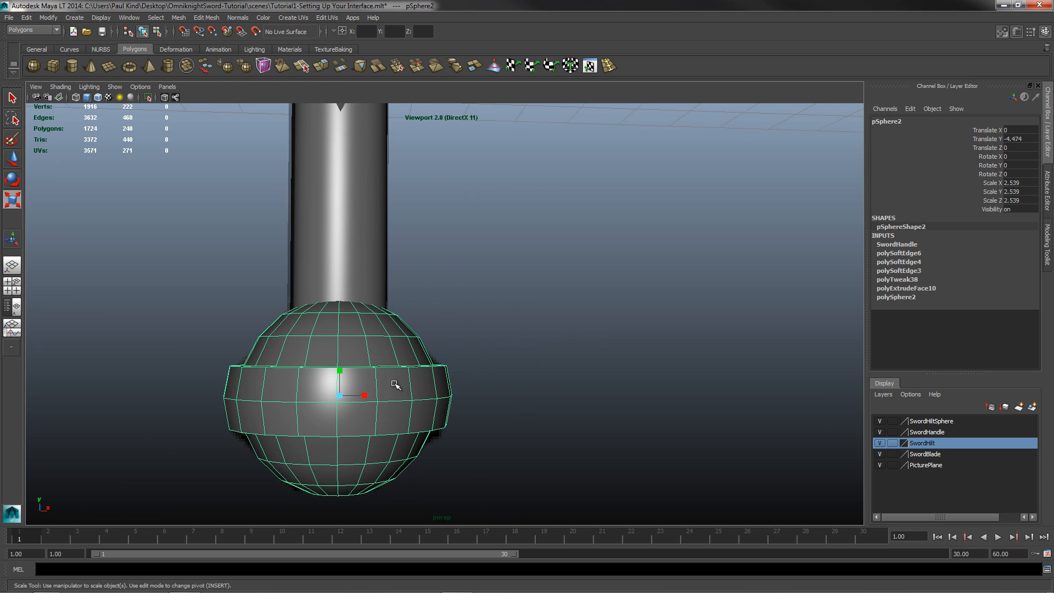
left_click(880, 432)
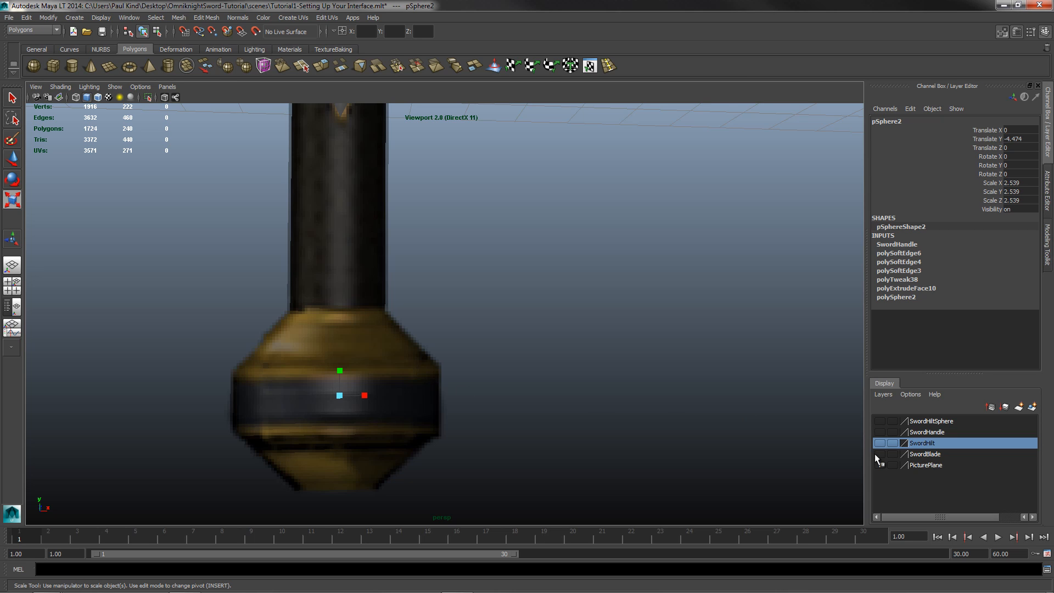
left_click(881, 432)
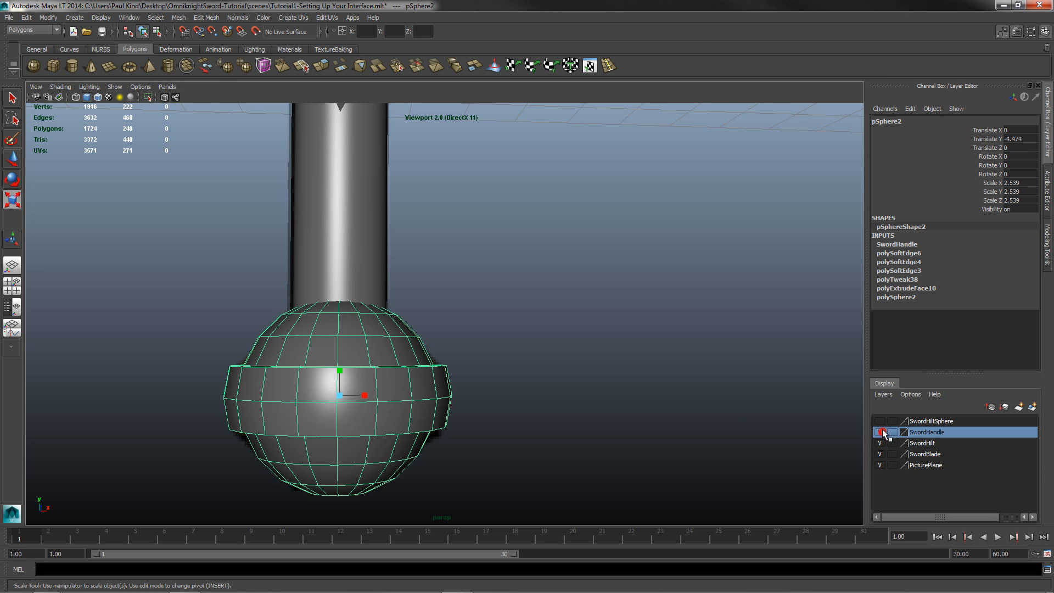
Insert four edge loops around the pommel's raised band, two near its upper edge and two near its lower edge.
left_click(434, 354)
left_click(362, 391)
middle_click_drag(349, 415, 443, 365, "alt")
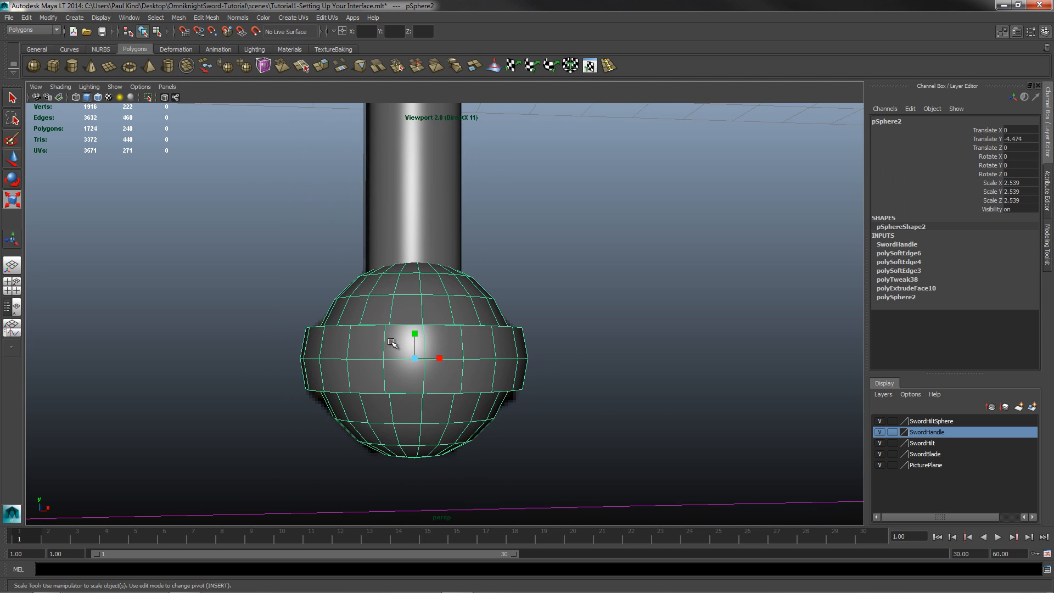
right_click_drag(390, 343, 552, 220, "alt")
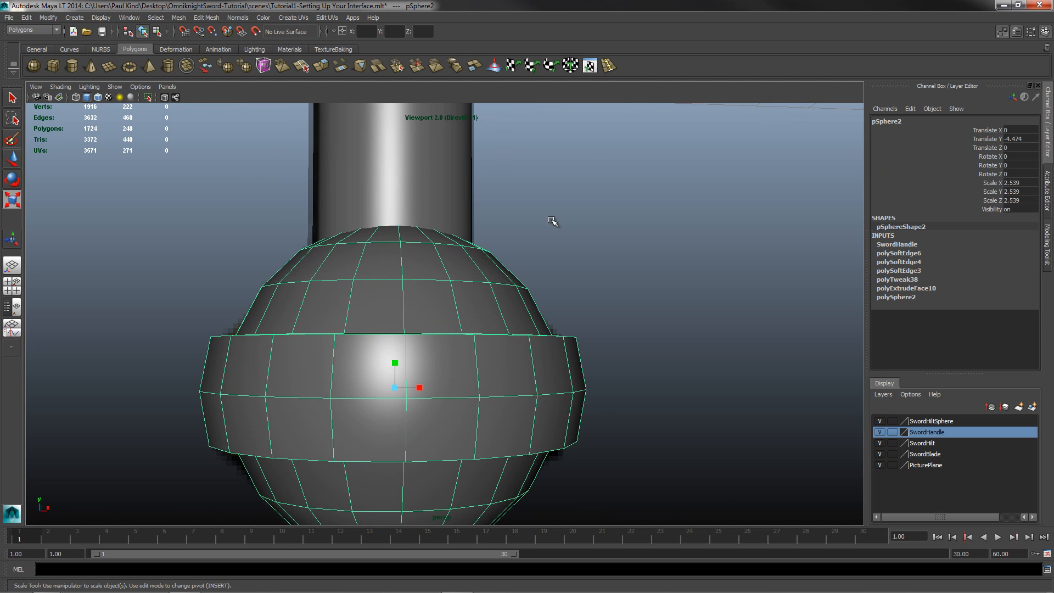
left_click(608, 67)
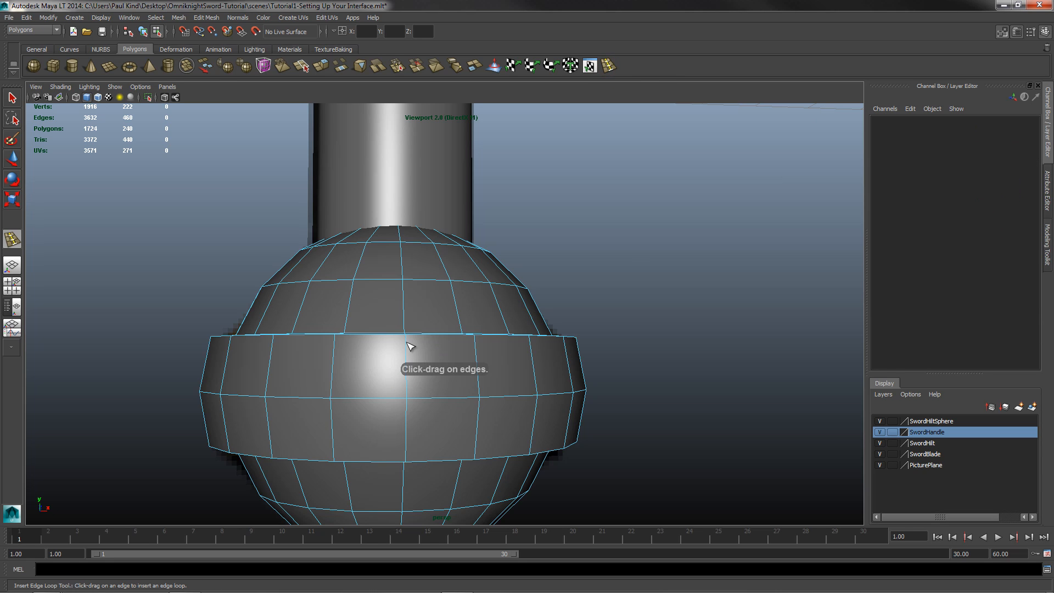
left_click_drag(405, 344, 407, 345)
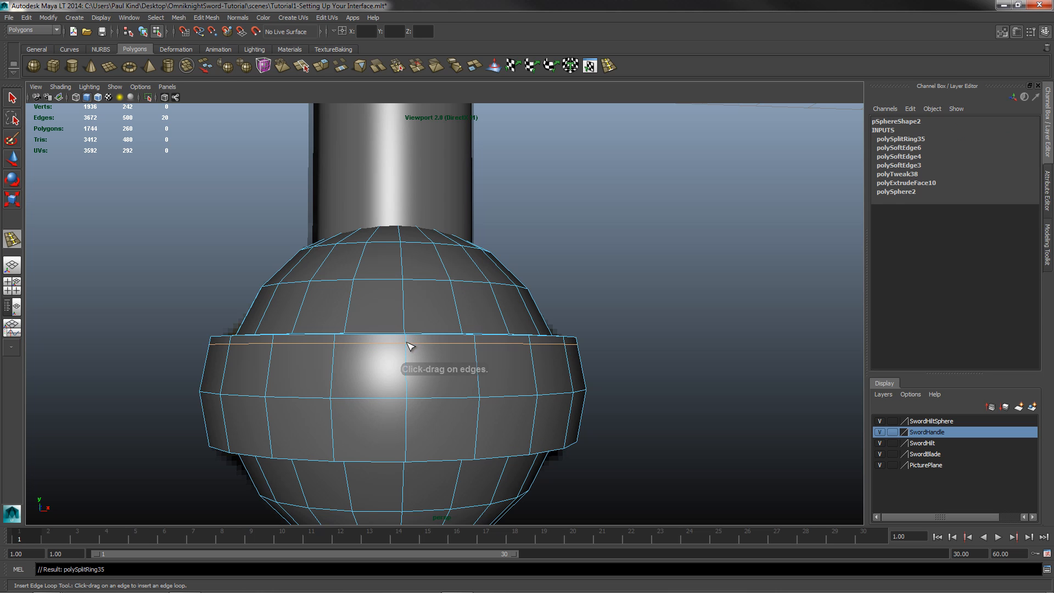
left_click_drag(408, 453, 407, 439)
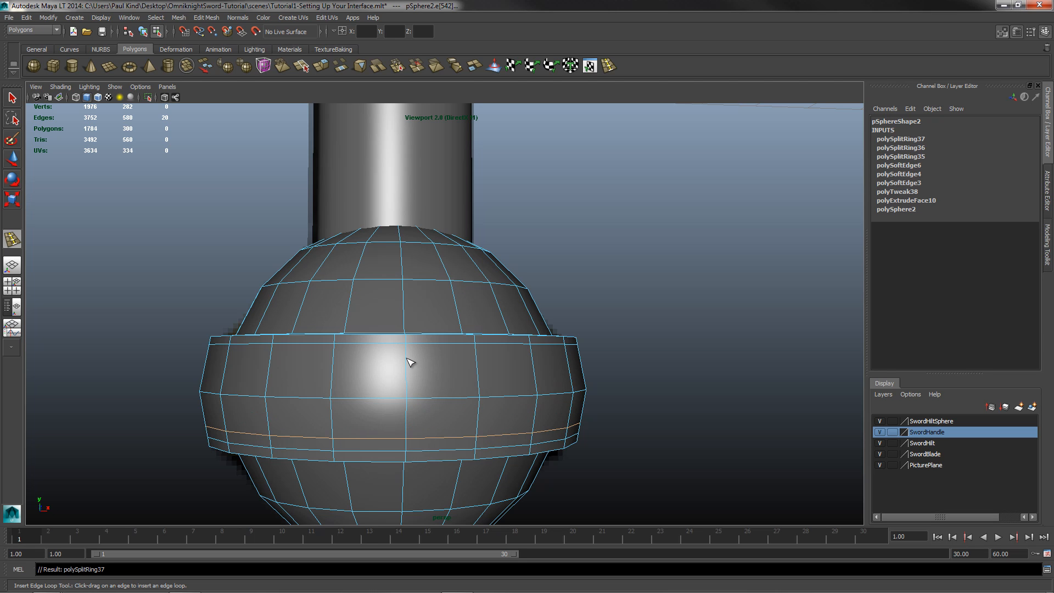
left_click_drag(406, 358, 408, 357)
left_click_drag(410, 359, 411, 360)
left_click_drag(483, 417, 454, 399, "alt")
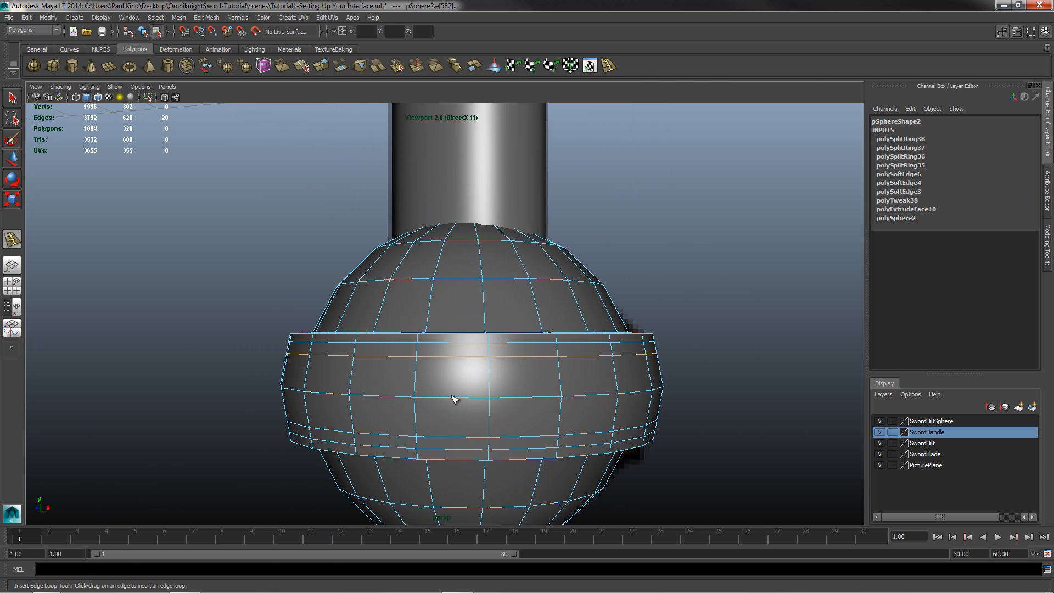
Select the two middle rings of faces running around the pommel's raised band.
right_click_drag(454, 399, 466, 369)
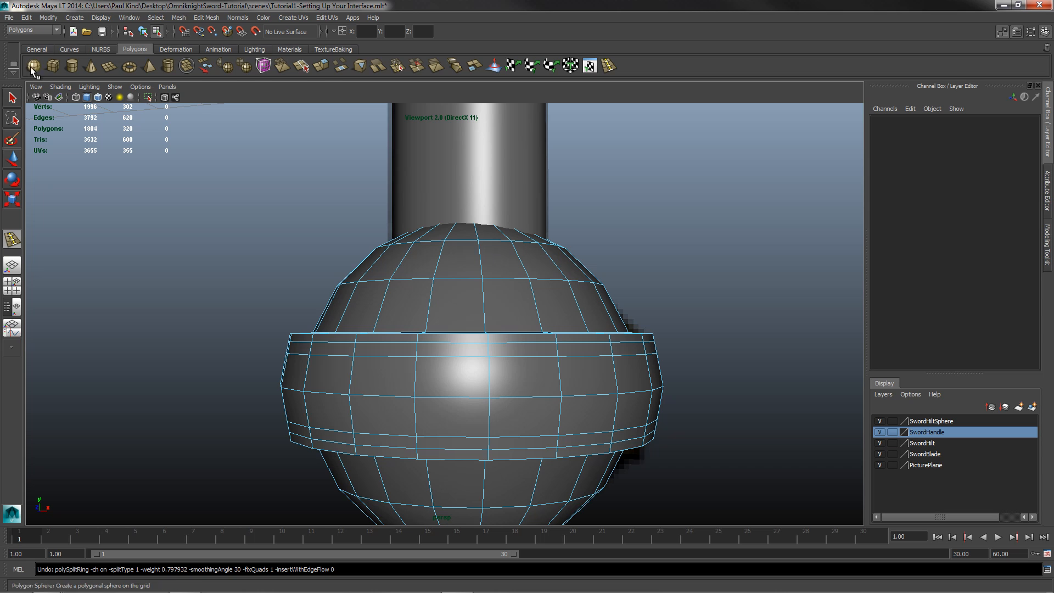
left_click(12, 98)
left_click(470, 382)
double_click(380, 377, "shift")
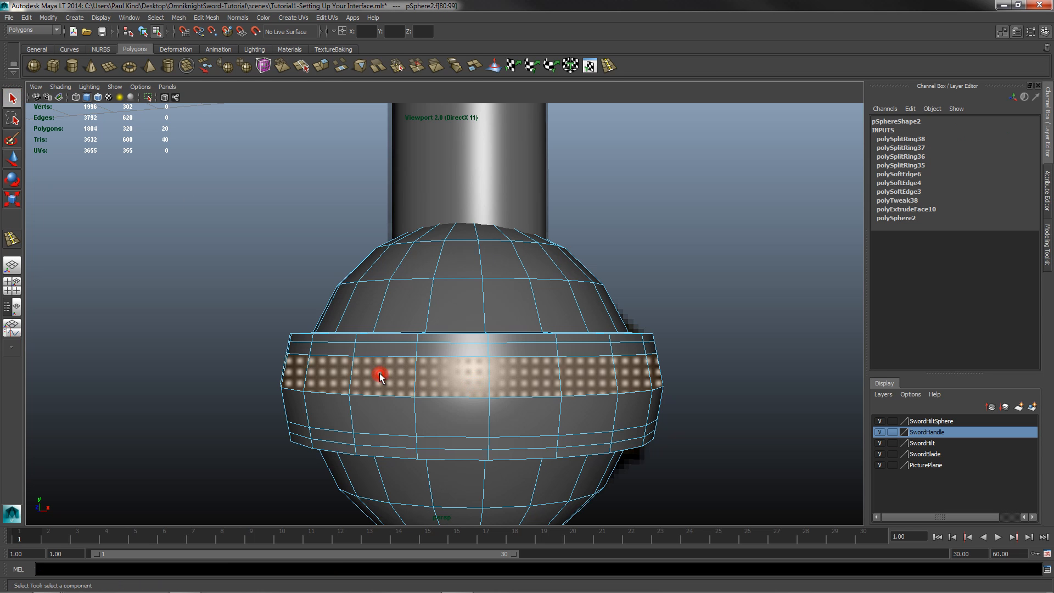
left_click(443, 422)
double_click(391, 414, "shift")
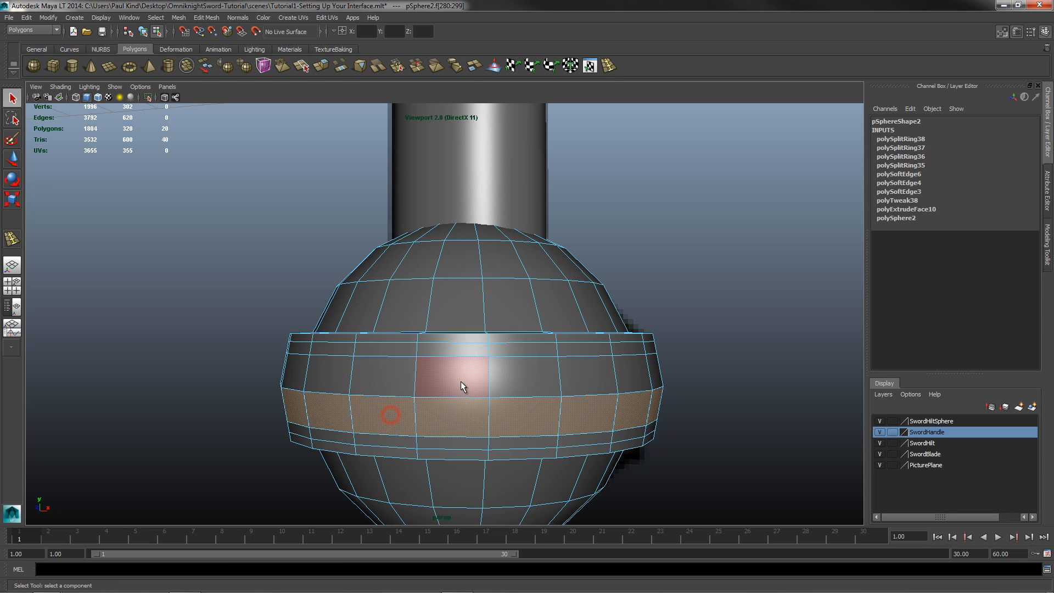
double_click(370, 384, "shift")
left_click(518, 380)
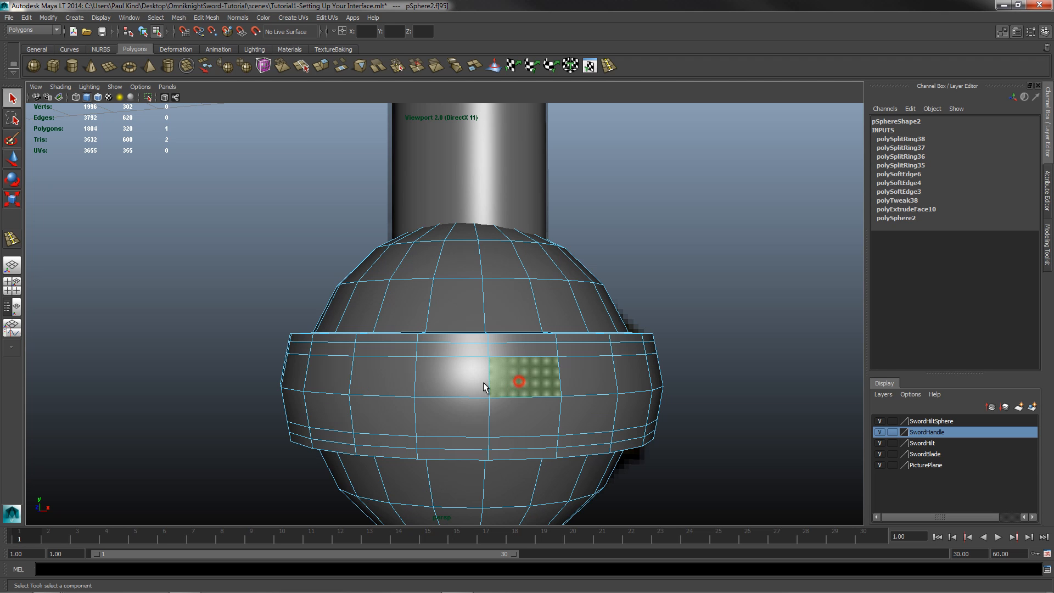
double_click(449, 379)
left_click(510, 412, "shift")
double_click(461, 410, "shift")
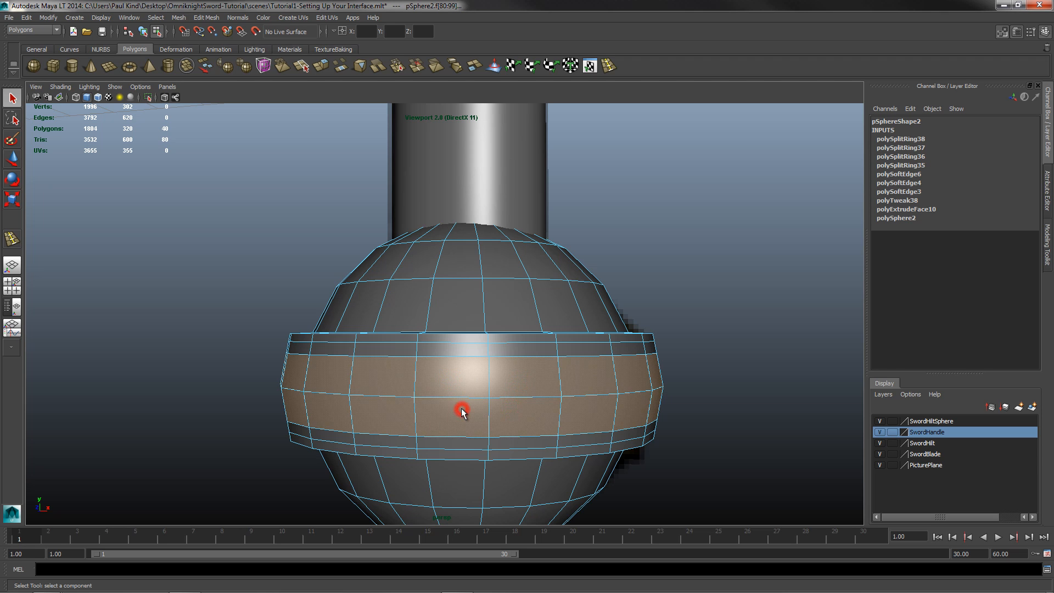
left_click_drag(572, 376, 606, 387, "alt")
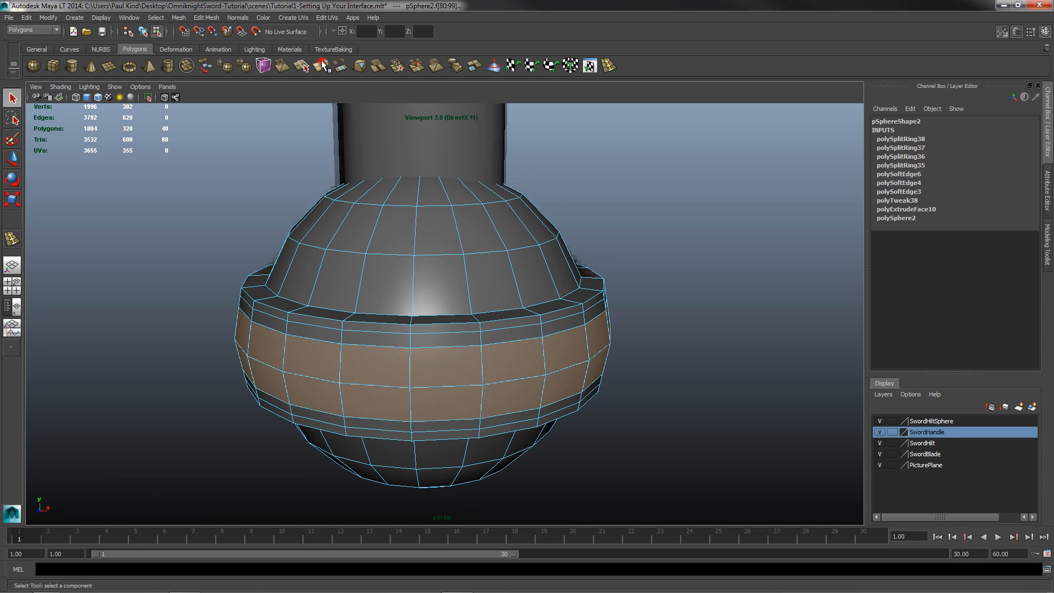
Extrude the two face rings together and scale the extrusion inward and vertically to form grooves along the pommel band.
left_click(323, 65)
left_click(12, 200)
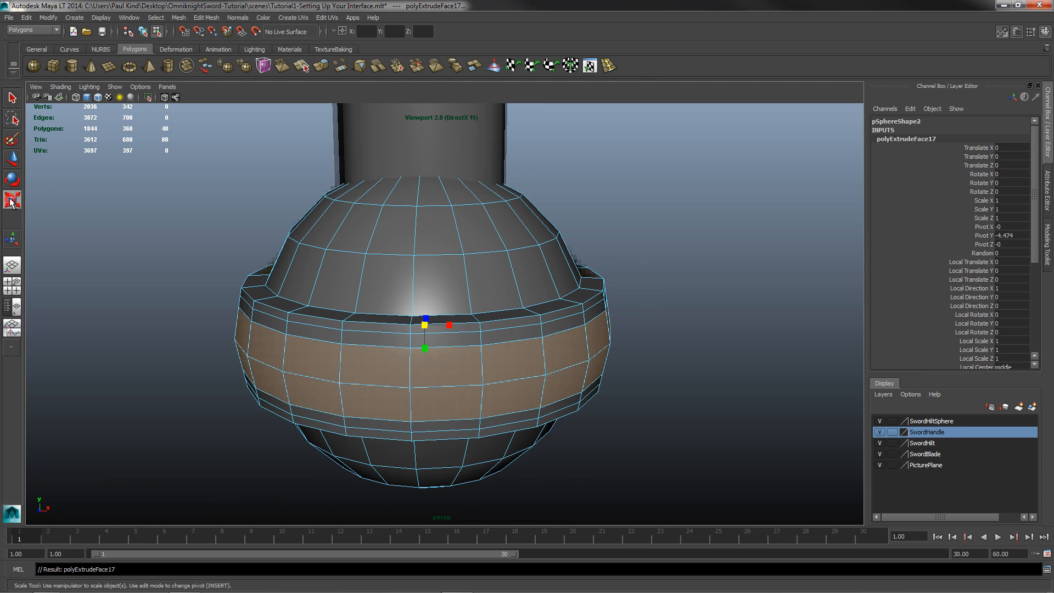
mouse_move(458, 346)
left_mouse_down("alt")
mouse_move(466, 357)
mouse_move(456, 359)
left_mouse_up("alt")
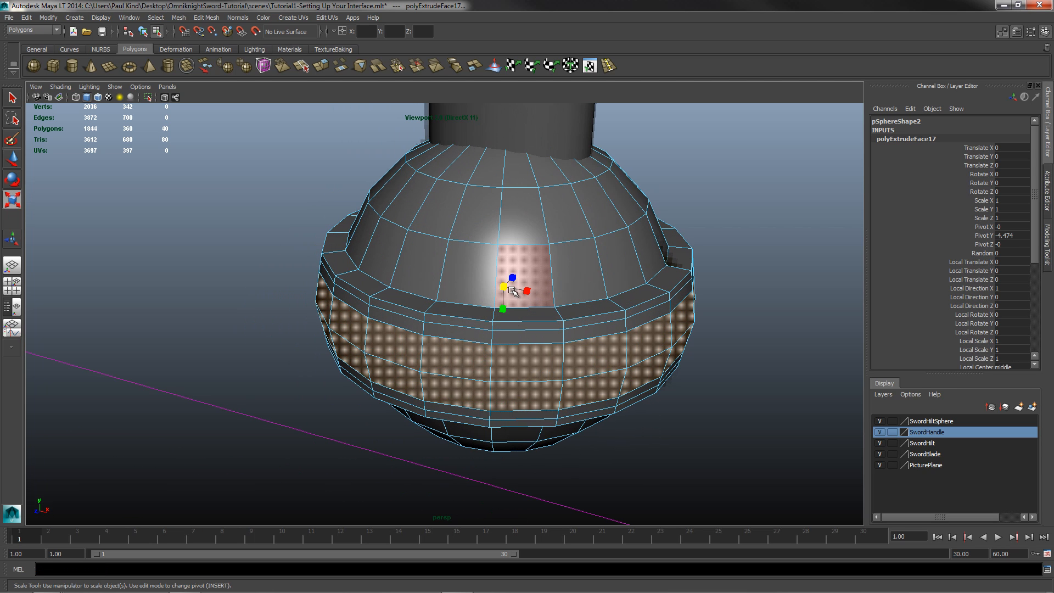
left_click_drag(513, 291, 498, 293)
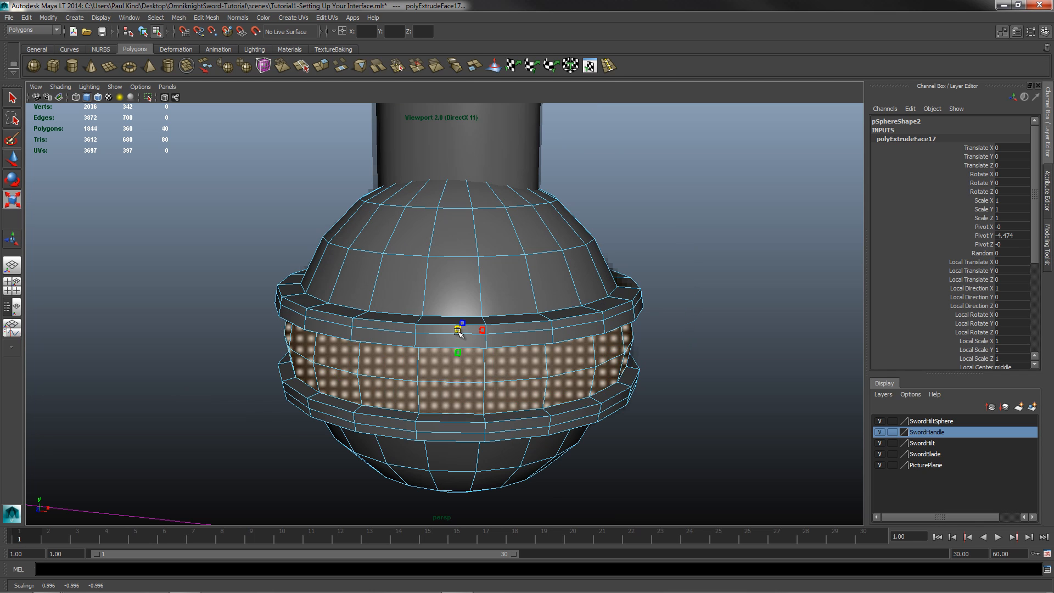
mouse_move(459, 330)
left_mouse_down()
mouse_move(471, 328)
mouse_move(461, 350)
left_mouse_up()
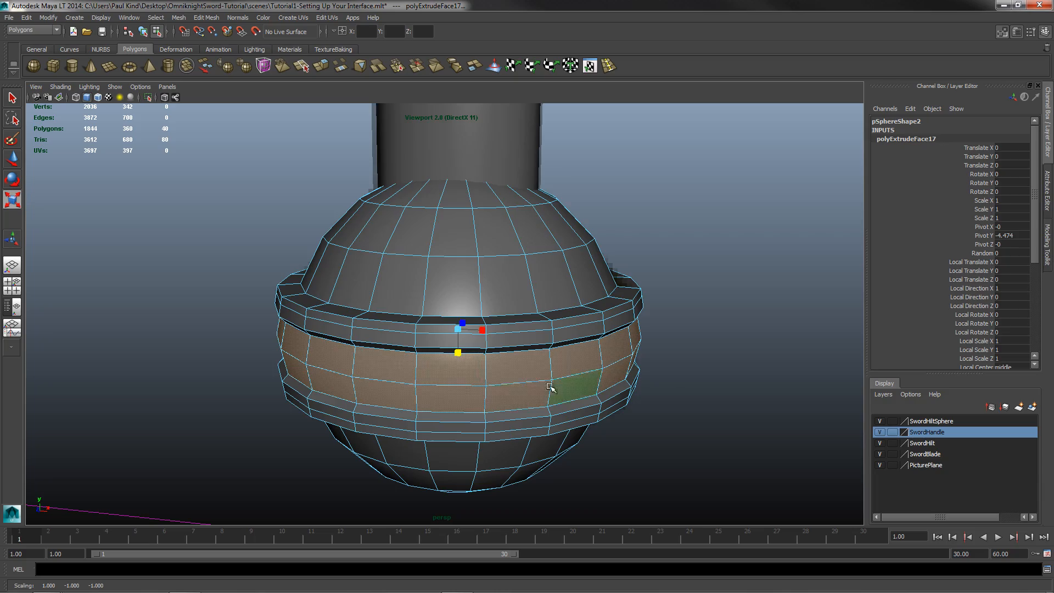
mouse_move(550, 387)
left_mouse_down("alt")
mouse_move(470, 365)
mouse_move(597, 369)
mouse_move(538, 374)
mouse_move(548, 381)
mouse_move(603, 378)
mouse_move(552, 384)
left_mouse_up("alt")
Return to object mode, hide the PicturePlane layer and view the whole sword.
scroll(429, 307, "down", 10)
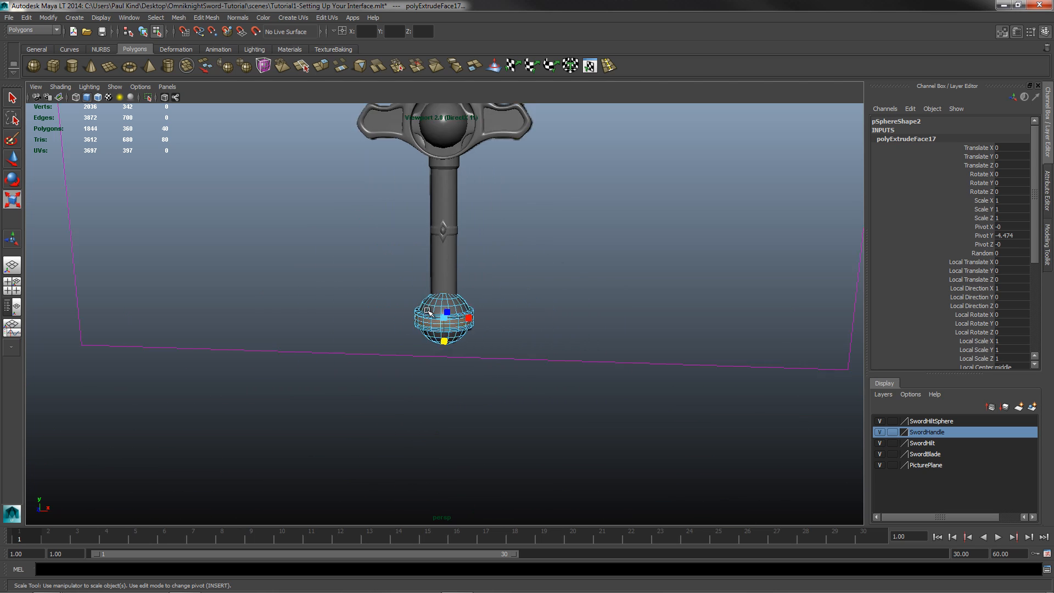
scroll(428, 311, "up", 3)
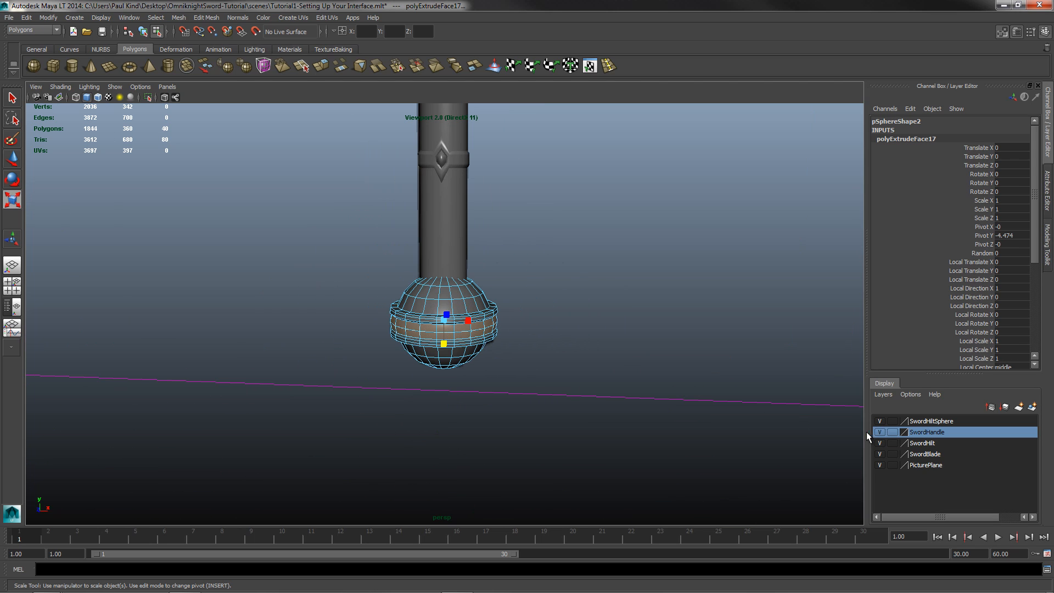
left_click(591, 279)
right_click_drag(461, 300, 497, 296)
scroll(471, 245, "down", 6)
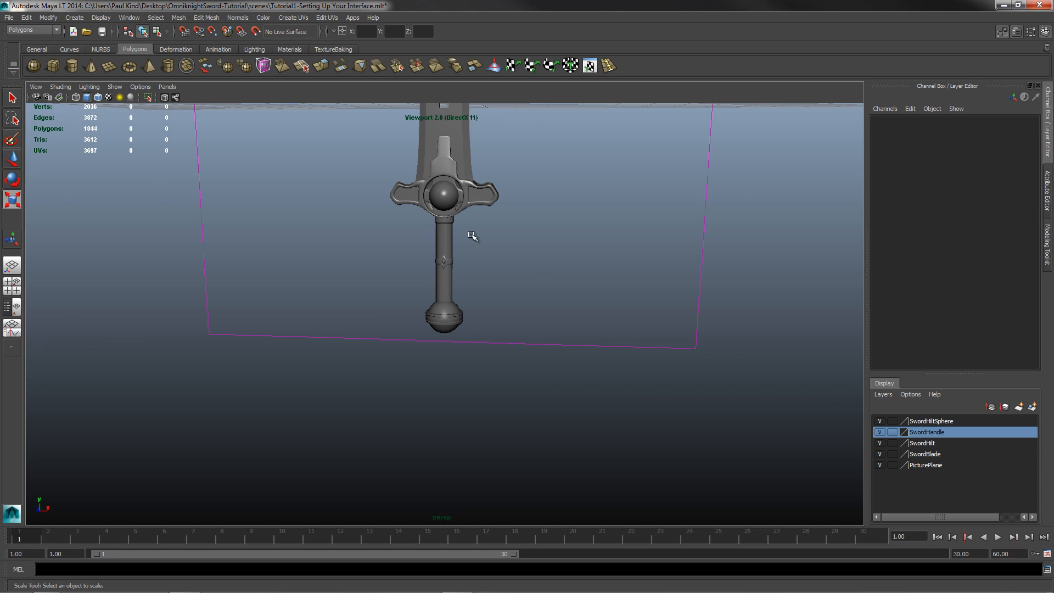
middle_click_drag(448, 222, 448, 225, "alt")
left_click_drag(448, 225, 549, 311, "alt")
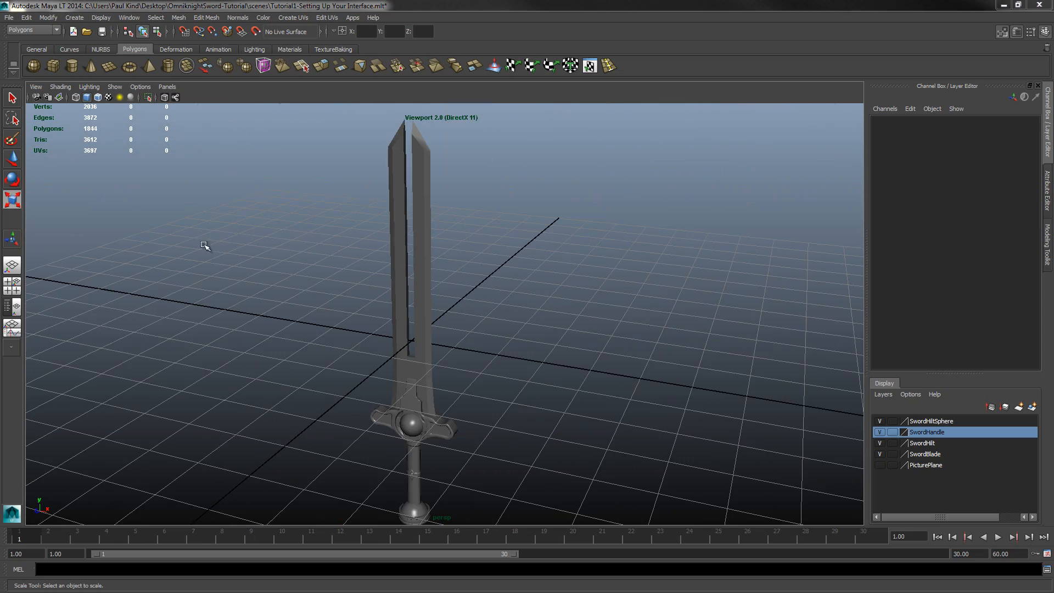
Select all four blade pieces and combine them into a single mesh.
left_click_drag(505, 360, 312, 366, "alt")
left_click(417, 370)
left_click(399, 370, "shift")
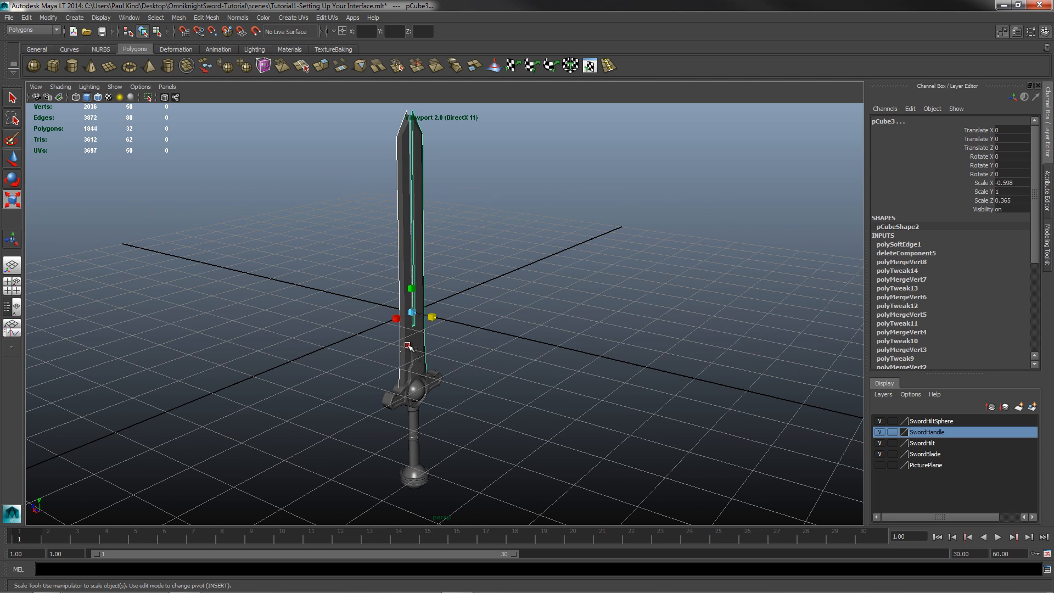
key("ctrl+shift+d")
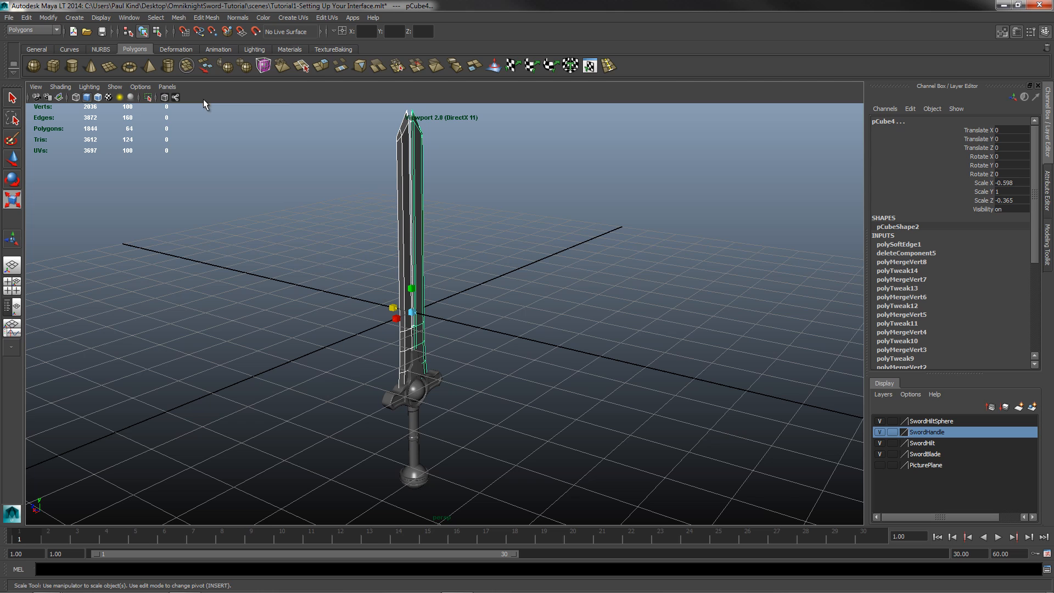
left_click(178, 17)
left_click(194, 34)
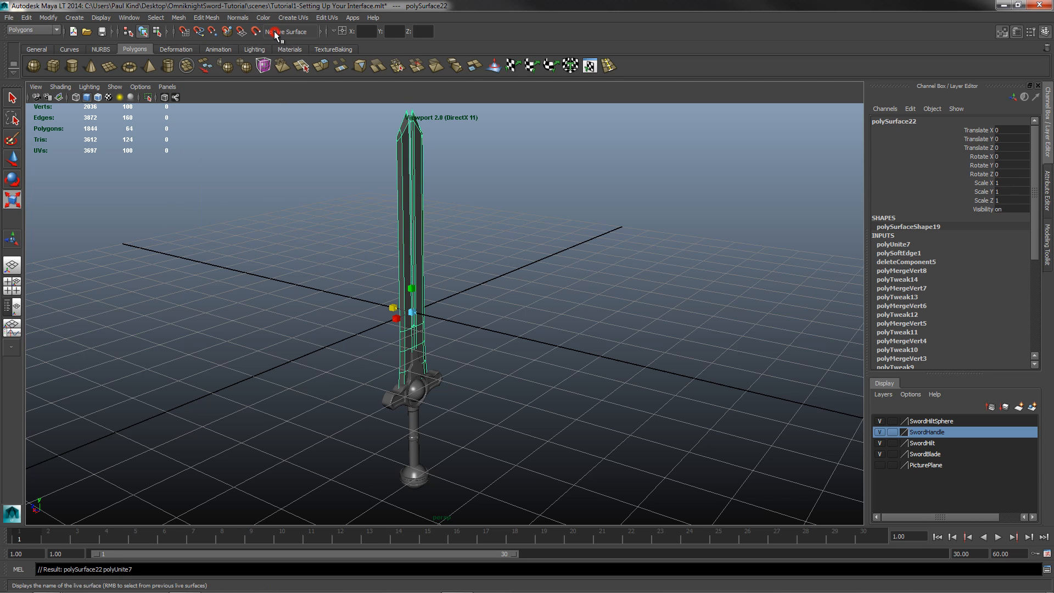
Merge all vertices of the combined blade with a threshold of 0.0001 and clear the selection.
right_click(420, 265)
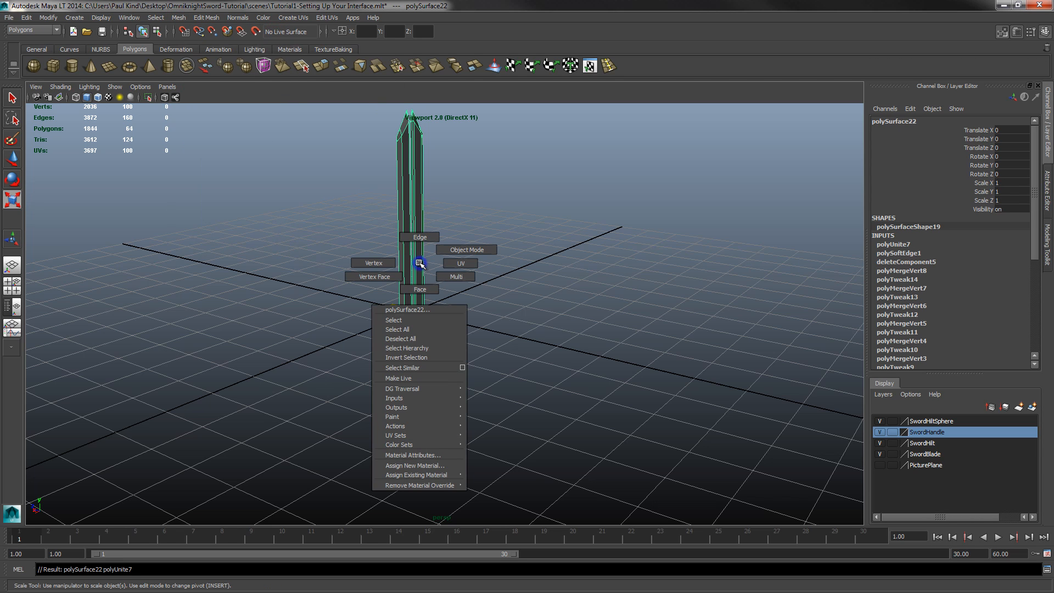
right_click_drag(407, 262, 374, 264)
middle_click_drag(447, 229, 454, 272, "alt")
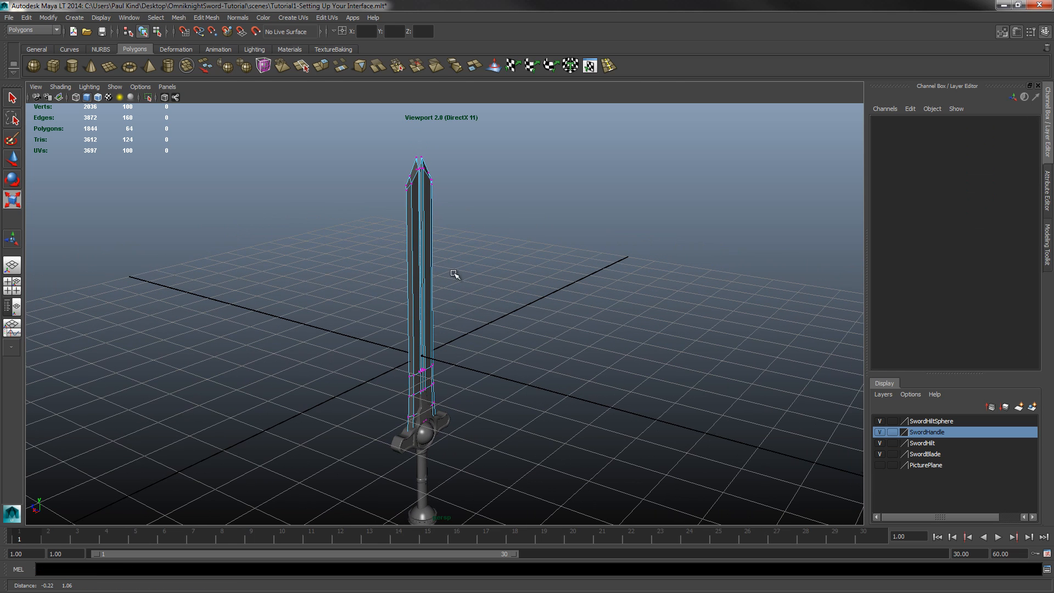
left_click_drag(364, 132, 491, 461)
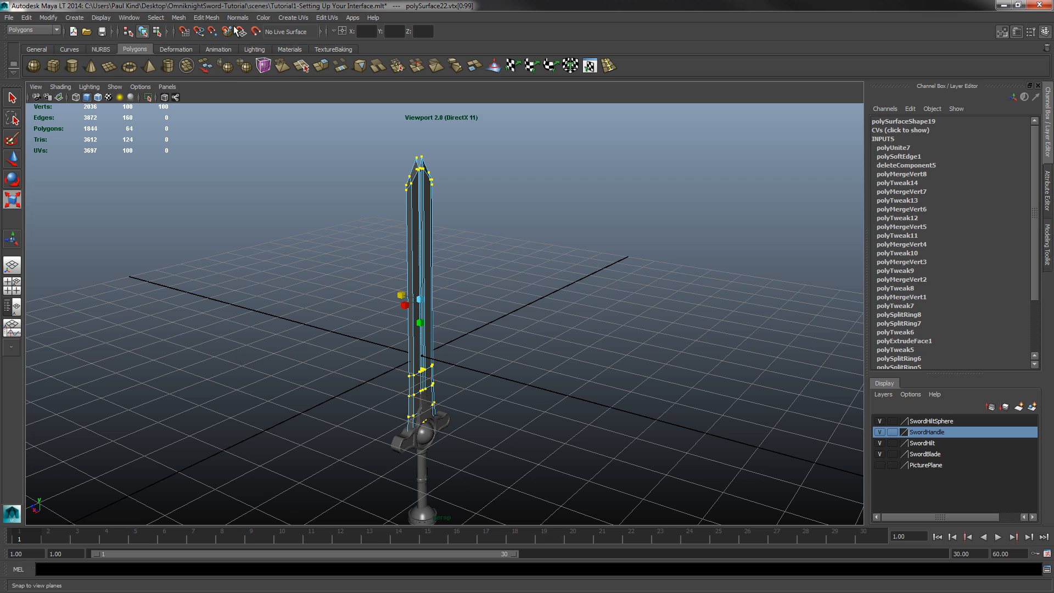
left_click(207, 17)
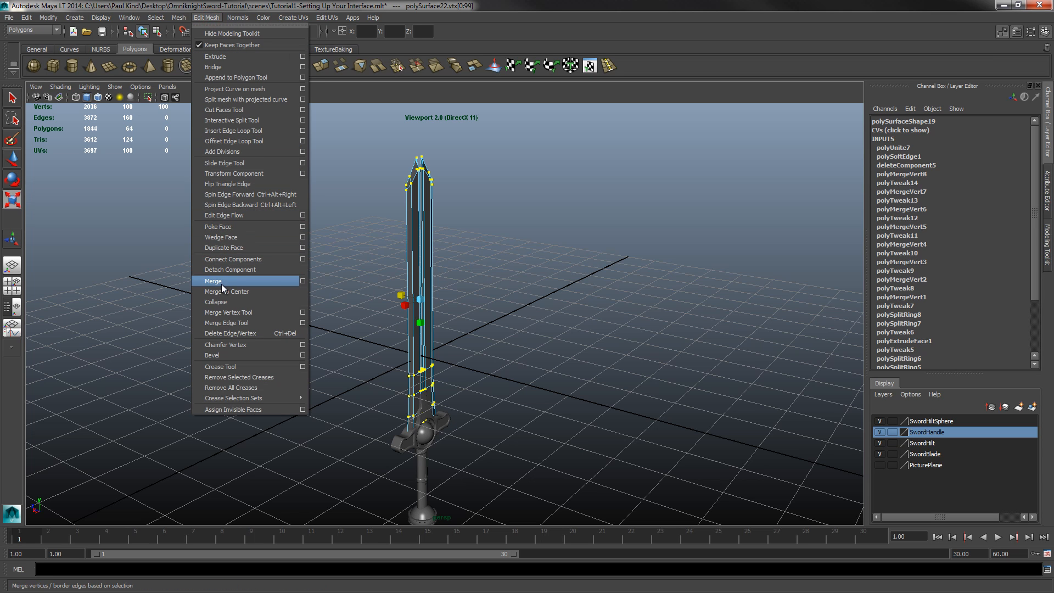
left_click(303, 281)
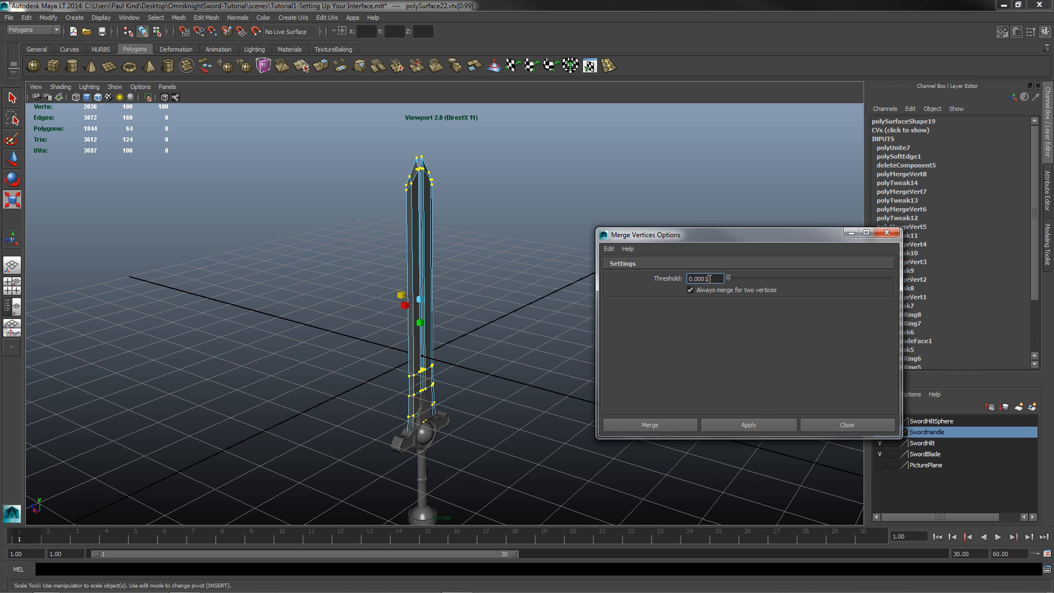
left_click(755, 424)
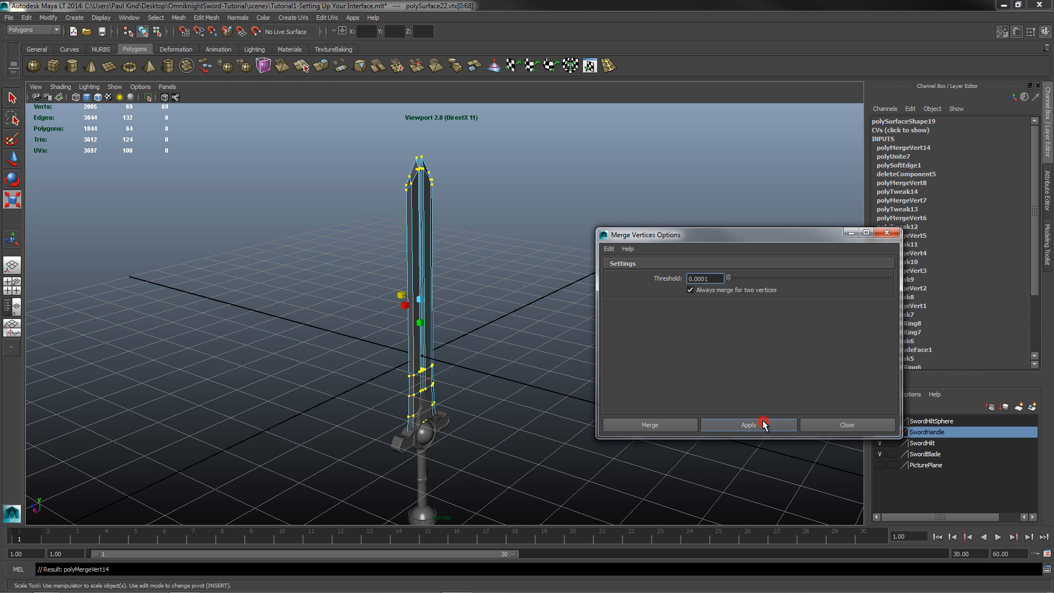
left_click(848, 426)
left_click(374, 462)
Inspect the finished sword from the front and back, including a closer look at the hilt, handle and pommel.
left_click_drag(385, 456, 530, 381, "alt")
mouse_move(354, 342)
left_mouse_down("alt")
mouse_move(584, 353)
mouse_move(581, 379)
mouse_move(482, 351)
mouse_move(315, 337)
mouse_move(364, 334)
mouse_move(340, 335)
left_mouse_up("alt")
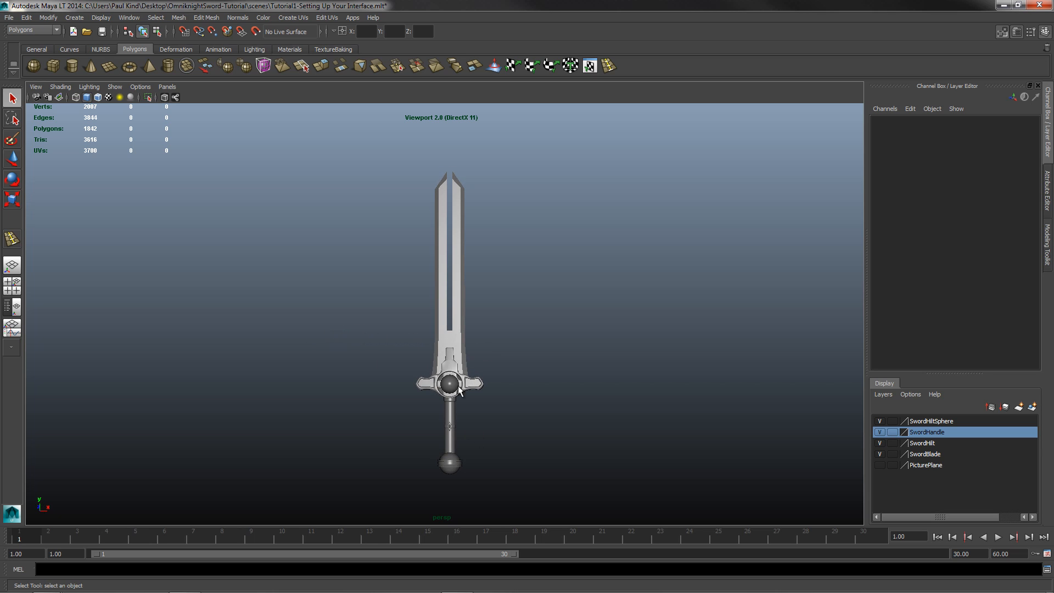
left_click_drag(459, 389, 445, 323, "alt")
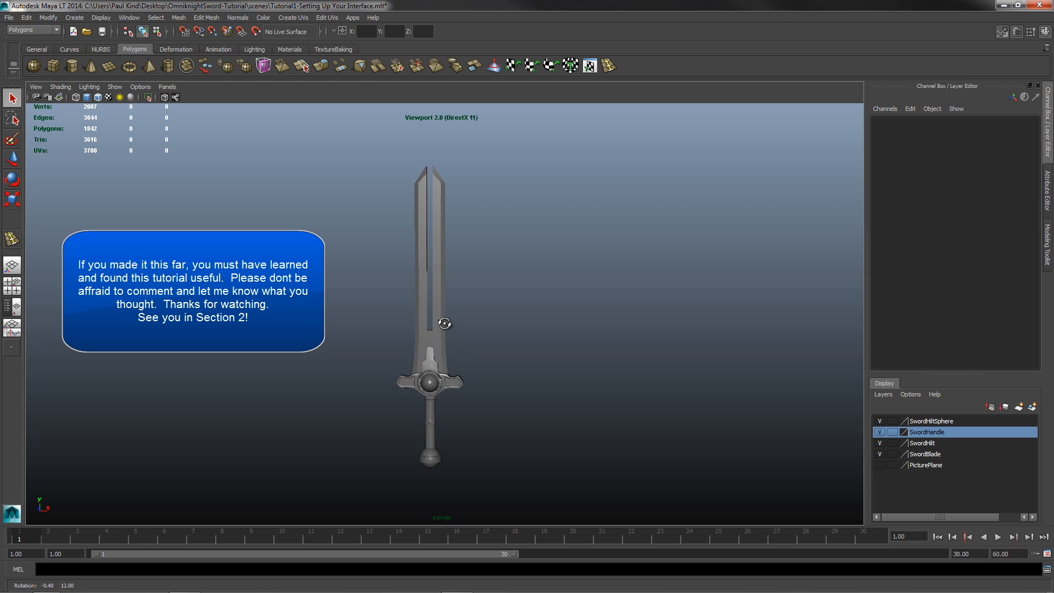
scroll(441, 390, "up", 5)
middle_click_drag(424, 419, 445, 282, "alt")
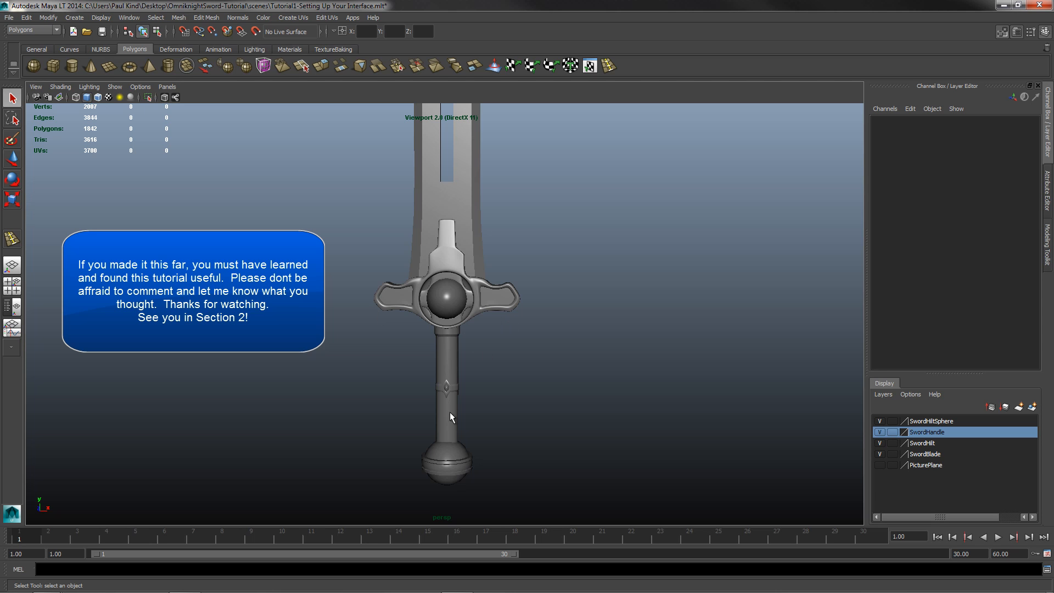
mouse_move(493, 297)
left_mouse_down("alt")
mouse_move(532, 319)
mouse_move(521, 303)
mouse_move(484, 299)
left_mouse_up("alt")
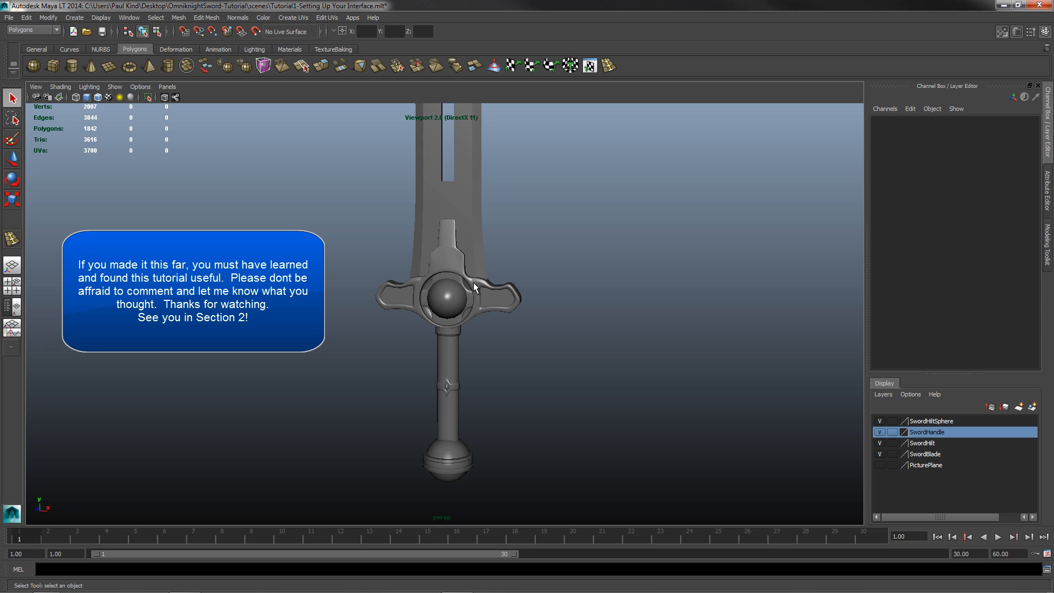
scroll(476, 303, "down", 5)
middle_click_drag(455, 256, 455, 328, "alt")
left_click_drag(503, 327, 424, 345, "alt")
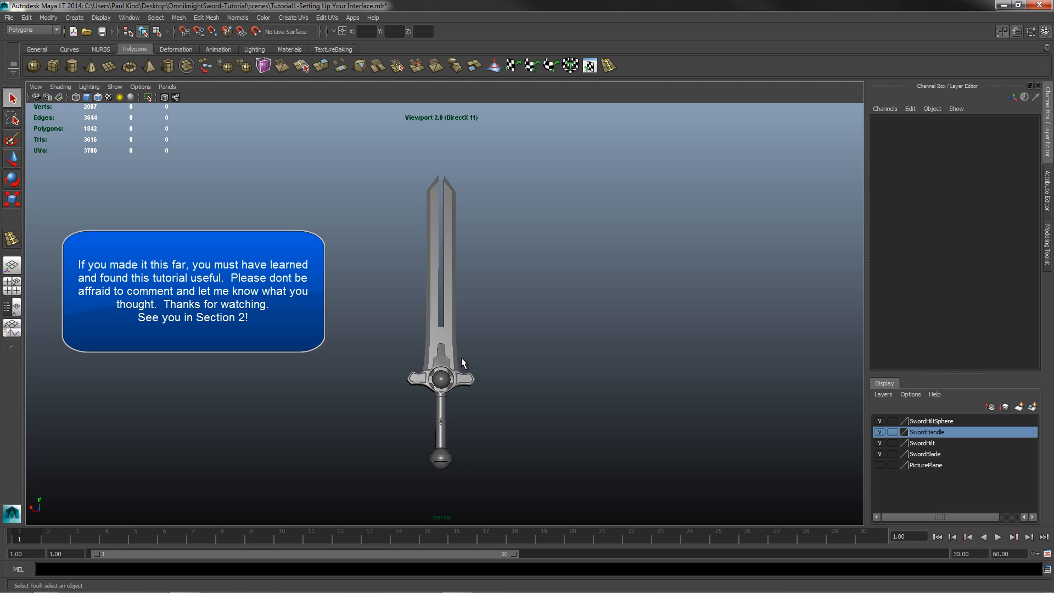
left_click_drag(436, 390, 430, 411, "alt")
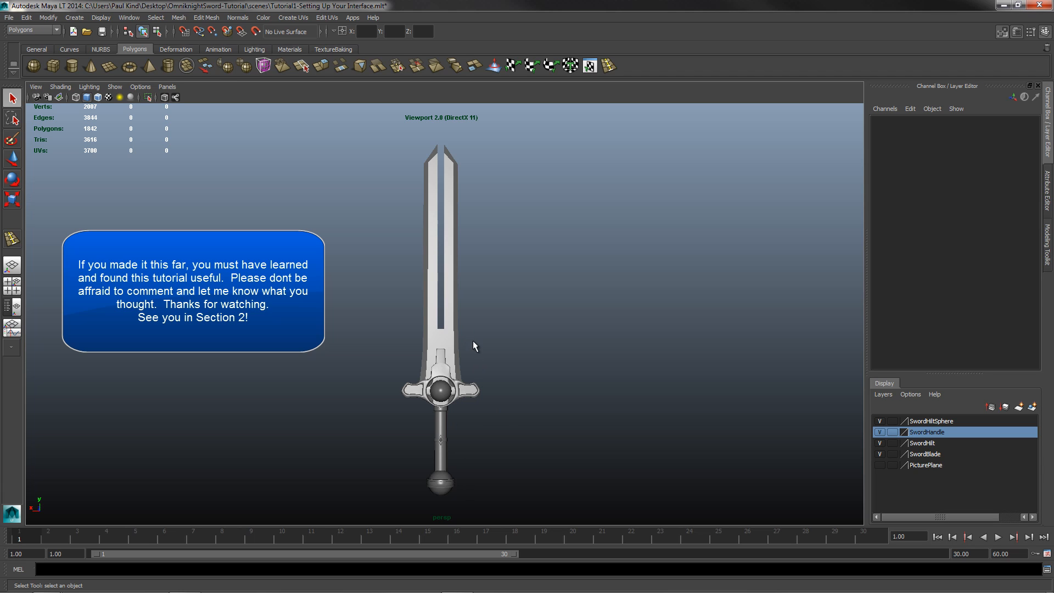
left_click_drag(463, 321, 460, 321, "alt")
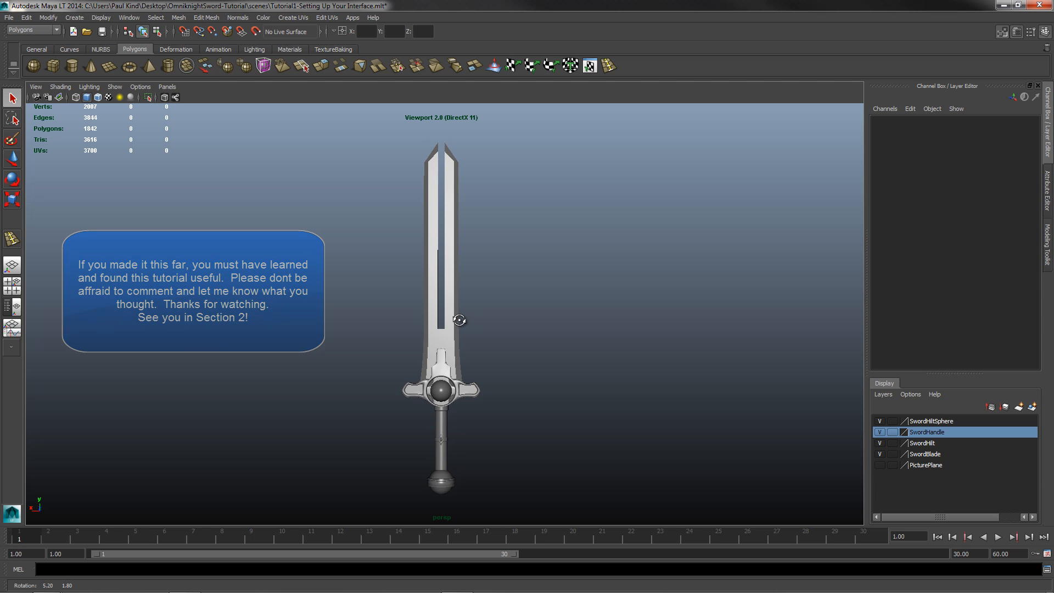